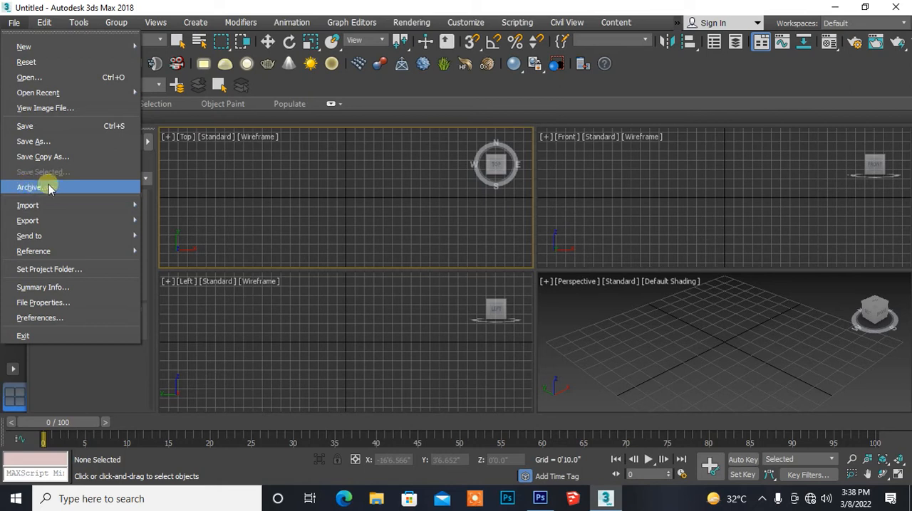
- Import the AutoCAD drawing sample.dwg from the Desktop, keeping the default DWG/DXF import options
{"action": "mouse_move", "coordinate": [90, 205]}
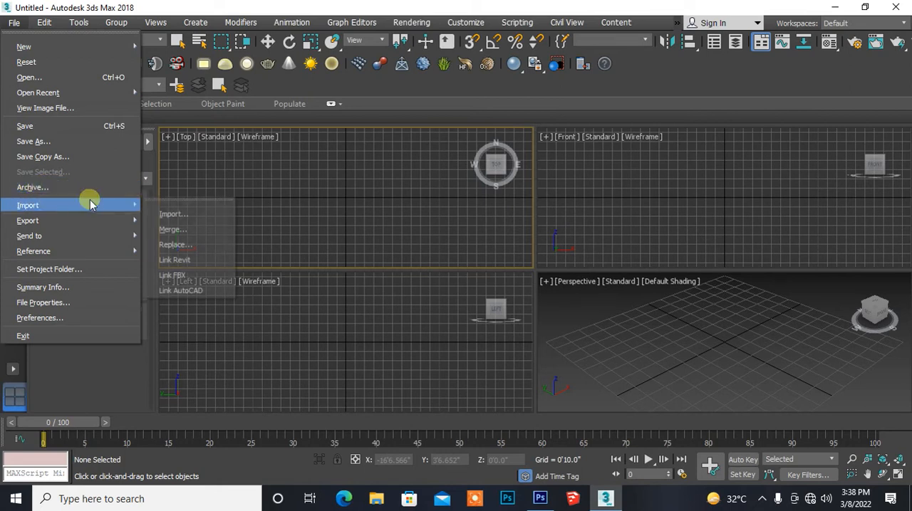
{"action": "left_click", "coordinate": [173, 215]}
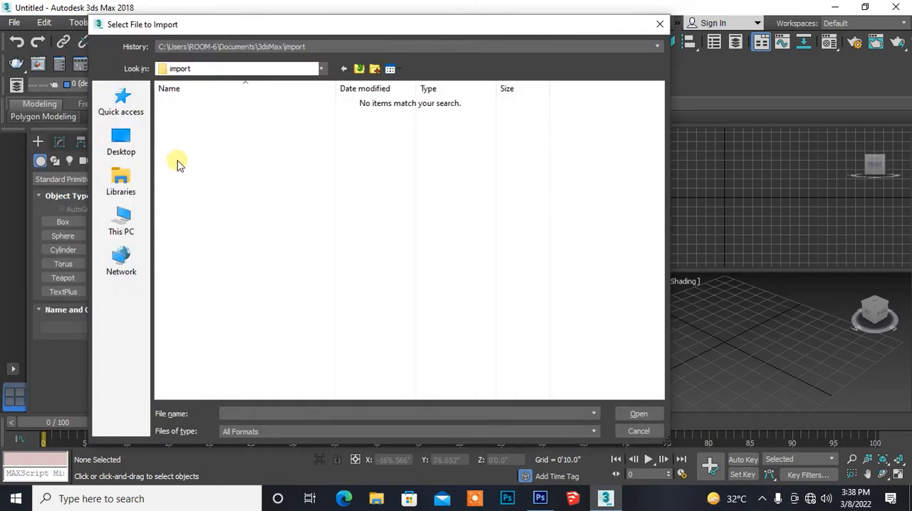
{"action": "left_click", "coordinate": [124, 139]}
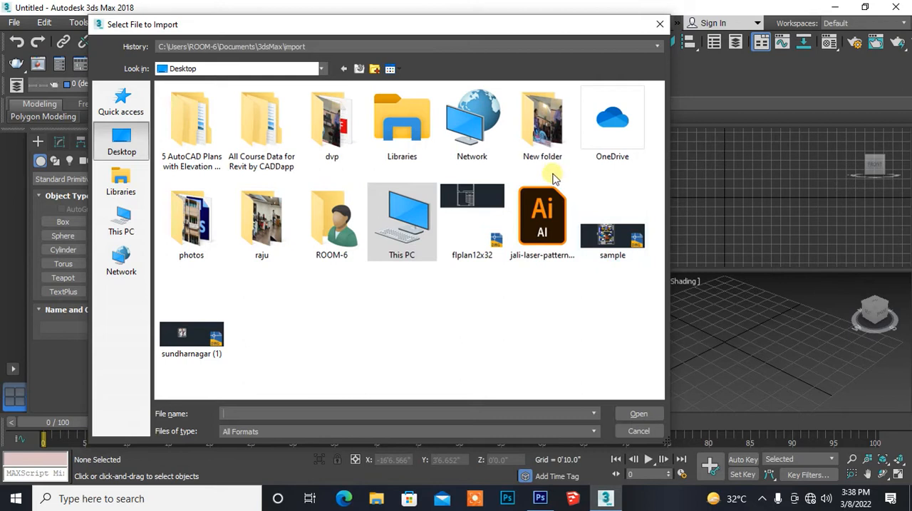
{"action": "left_click", "coordinate": [597, 223]}
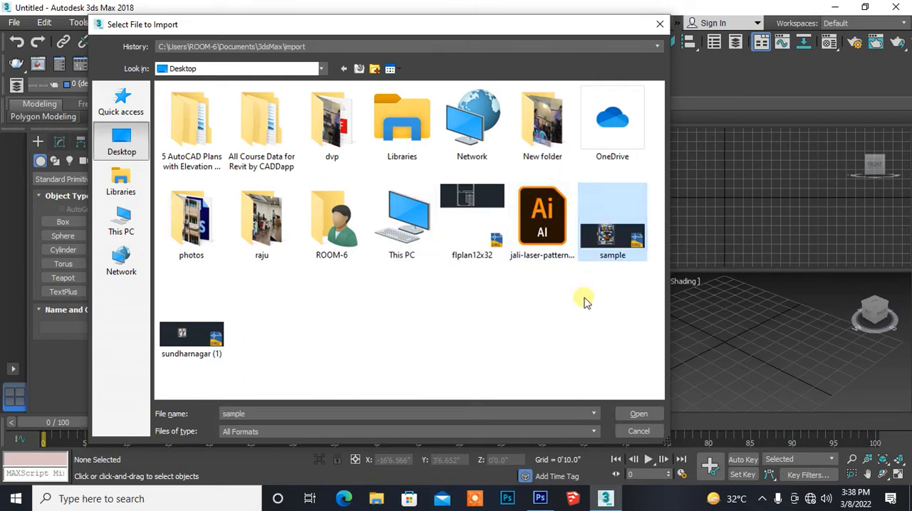
{"action": "left_click", "coordinate": [641, 415]}
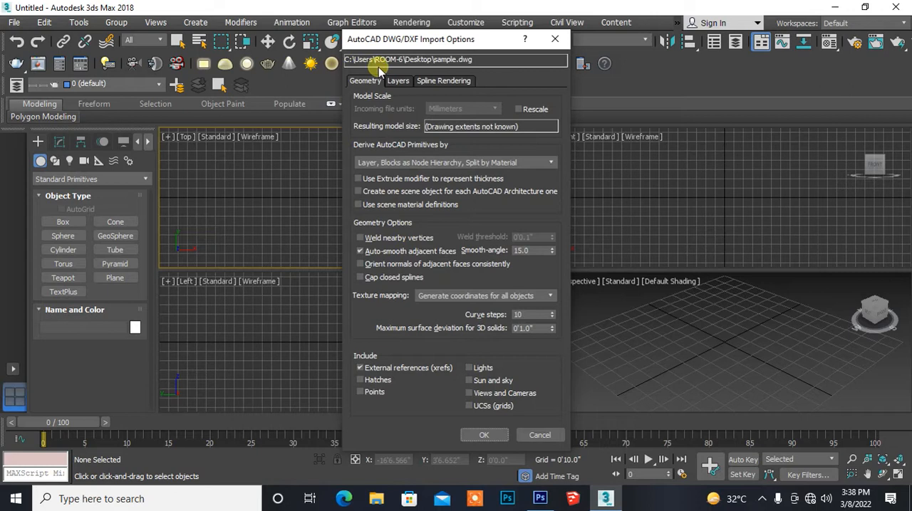
{"action": "left_click_drag", "start_coordinate": [369, 43], "coordinate": [348, 14]}
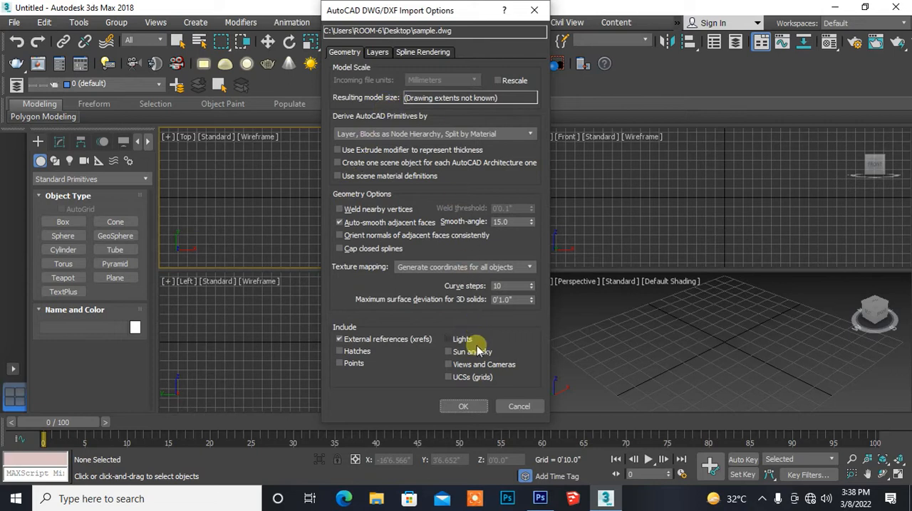
{"action": "left_click", "coordinate": [463, 406]}
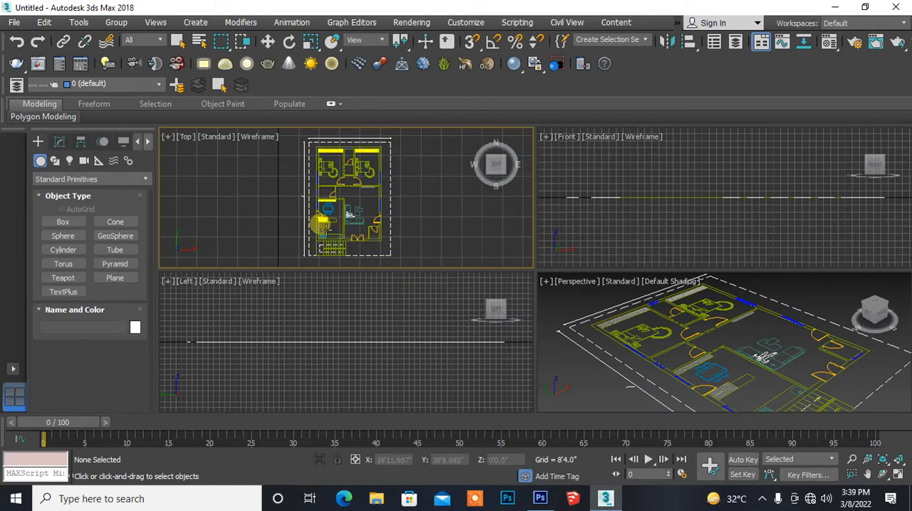
- Examine the imported floor plan in the Top and Perspective views, focusing on the staircase and kitchen area
{"action": "middle_click_drag", "start_coordinate": [343, 238], "coordinate": [331, 215]}
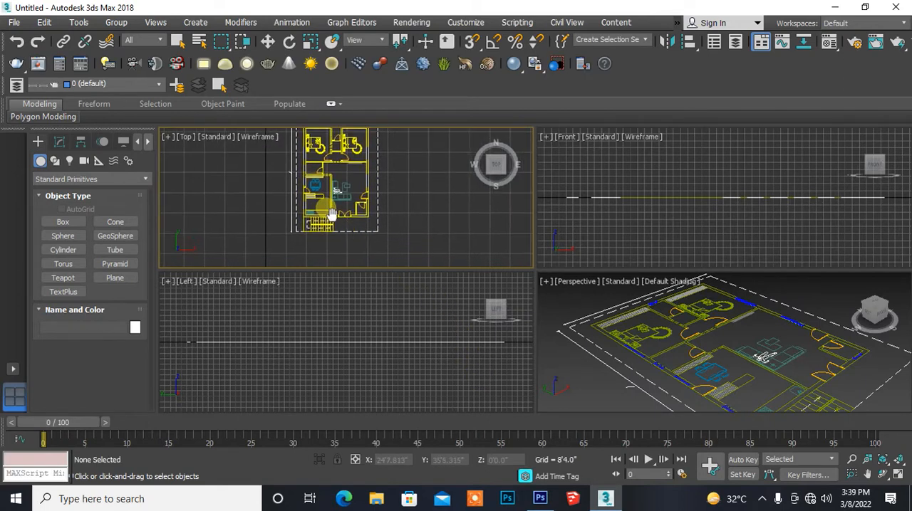
{"action": "scroll", "coordinate": [332, 224], "scroll_direction": "up", "scroll_amount": 4}
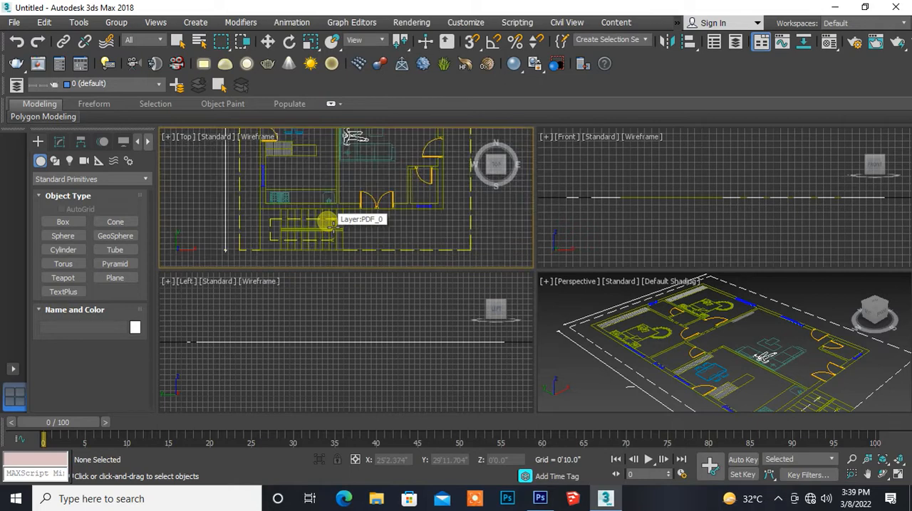
{"action": "scroll", "coordinate": [332, 225], "scroll_direction": "up", "scroll_amount": 3}
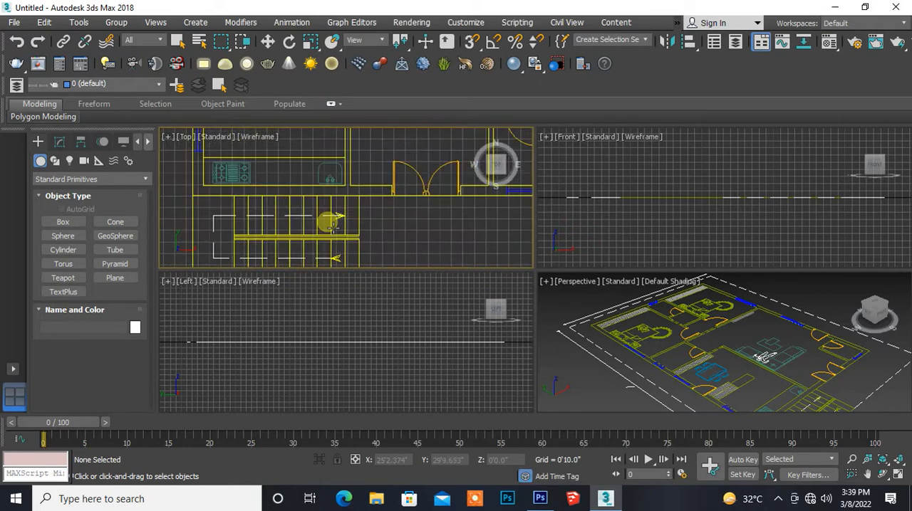
{"action": "scroll", "coordinate": [331, 225], "scroll_direction": "down", "scroll_amount": 4}
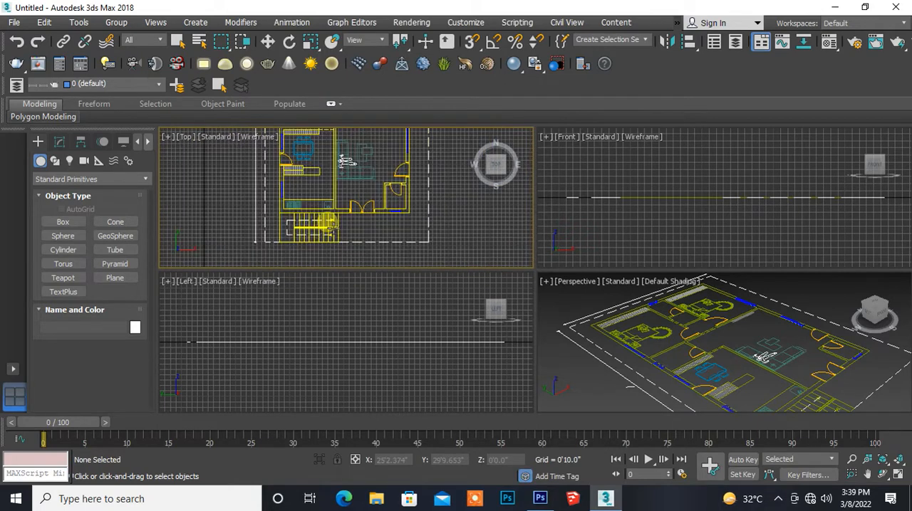
{"action": "middle_click_drag", "start_coordinate": [342, 240], "coordinate": [345, 246]}
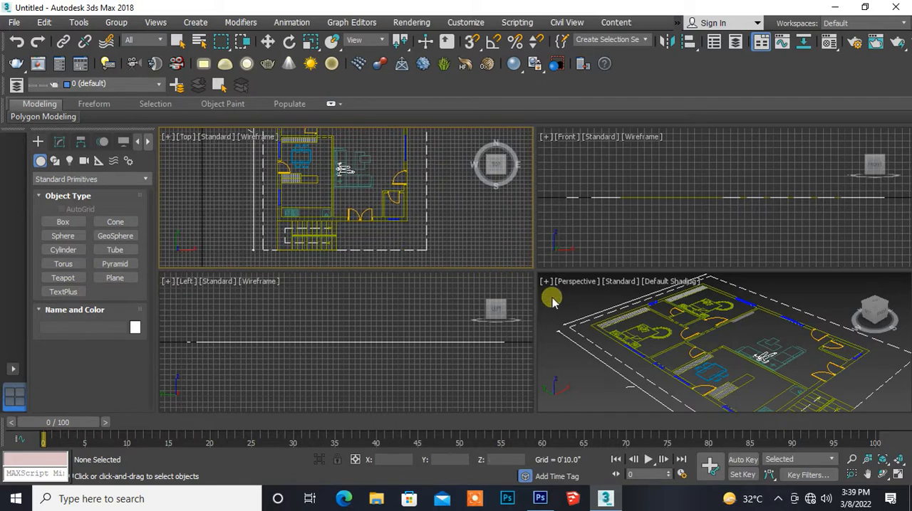
{"action": "middle_click_drag", "start_coordinate": [632, 326], "coordinate": [630, 342], "text": "alt"}
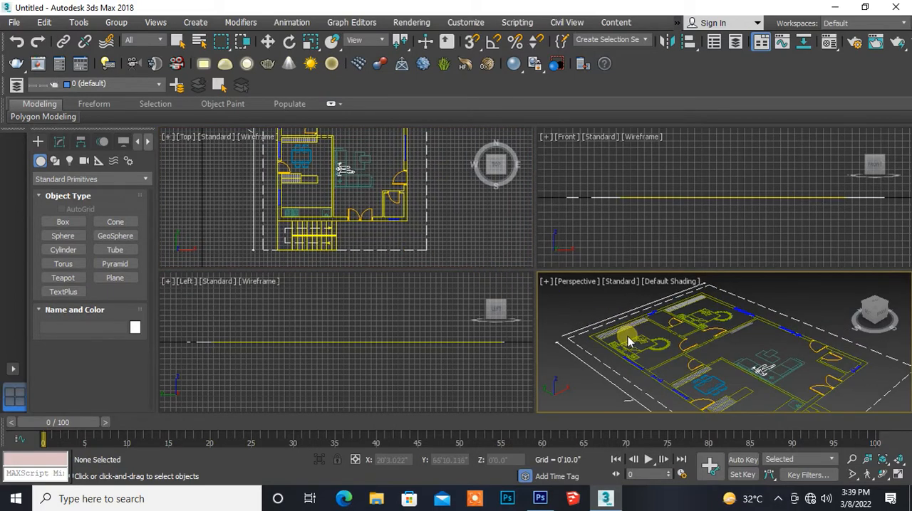
{"action": "scroll", "coordinate": [628, 341], "scroll_direction": "down", "scroll_amount": 5}
{"action": "scroll", "coordinate": [628, 341], "scroll_direction": "up", "scroll_amount": 5}
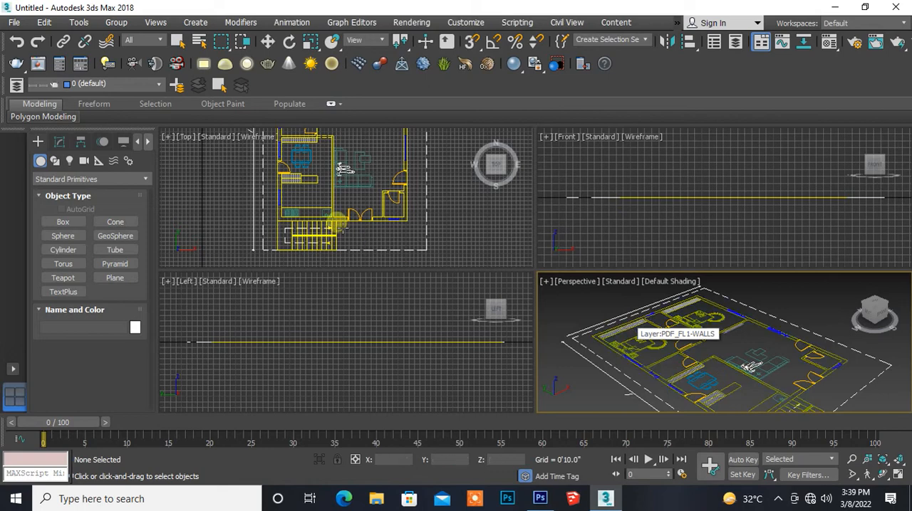
{"action": "middle_click_drag", "start_coordinate": [324, 218], "coordinate": [291, 206]}
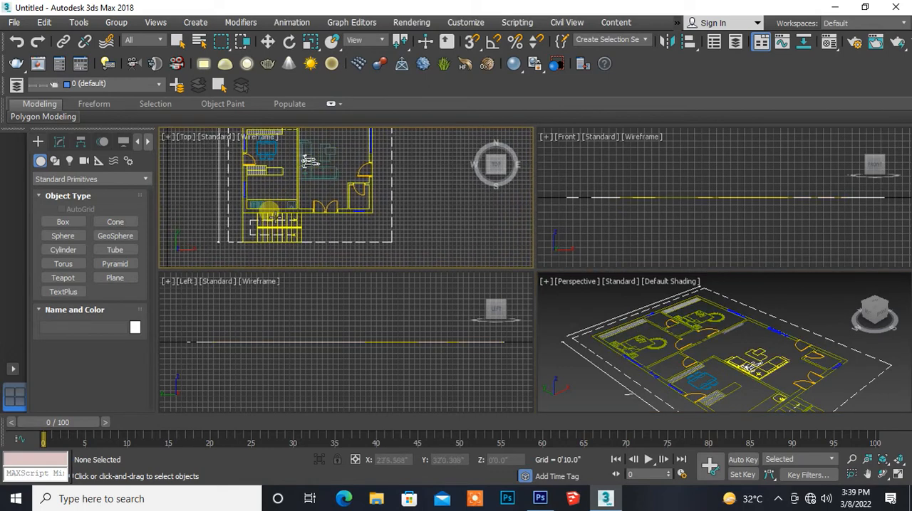
{"action": "scroll", "coordinate": [246, 208], "scroll_direction": "up", "scroll_amount": 5}
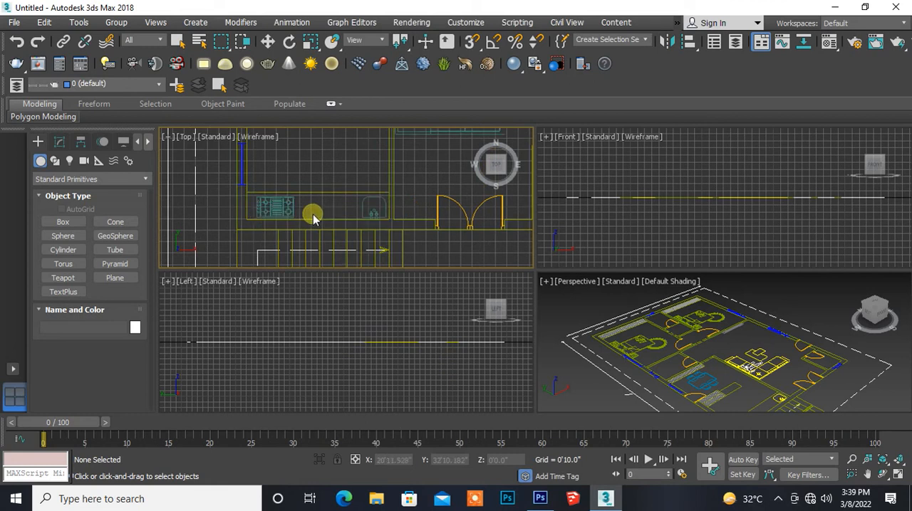
{"action": "scroll", "coordinate": [312, 216], "scroll_direction": "up", "scroll_amount": 2}
{"action": "middle_click_drag", "start_coordinate": [309, 216], "coordinate": [287, 192]}
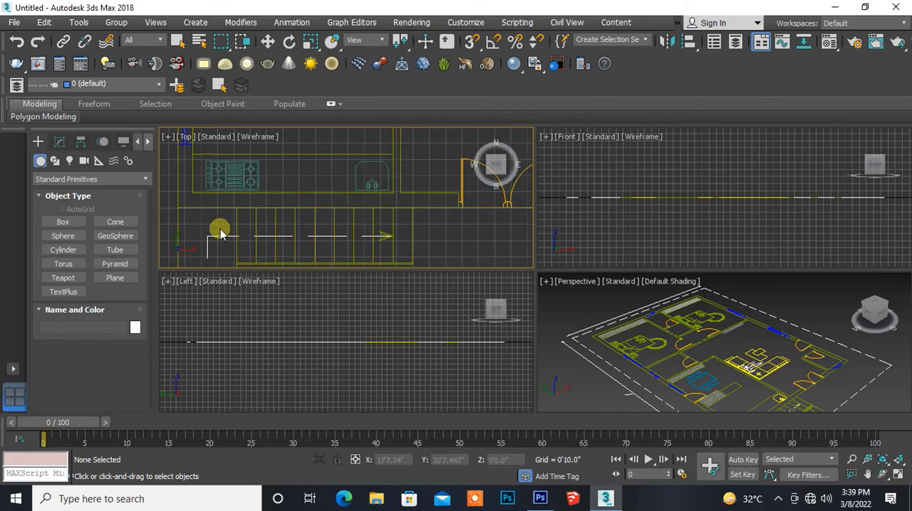
{"action": "middle_click_drag", "start_coordinate": [316, 191], "coordinate": [278, 205]}
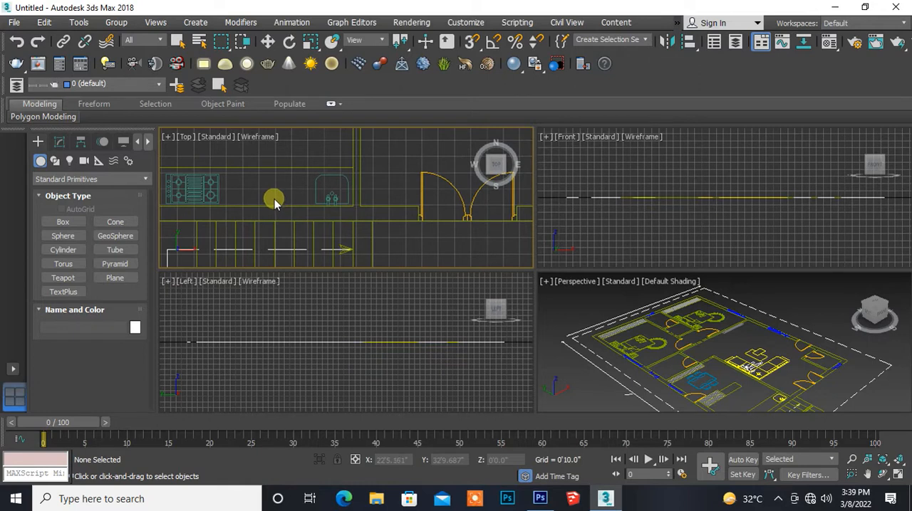
- Maximize the Top viewport and frame the floor plan in it
{"action": "key", "text": "alt+w"}
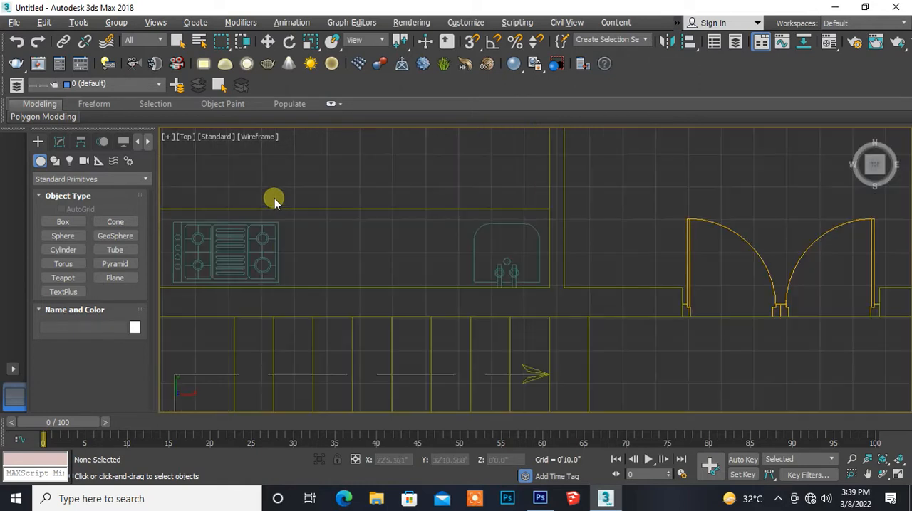
{"action": "middle_click_drag", "start_coordinate": [278, 304], "coordinate": [364, 236]}
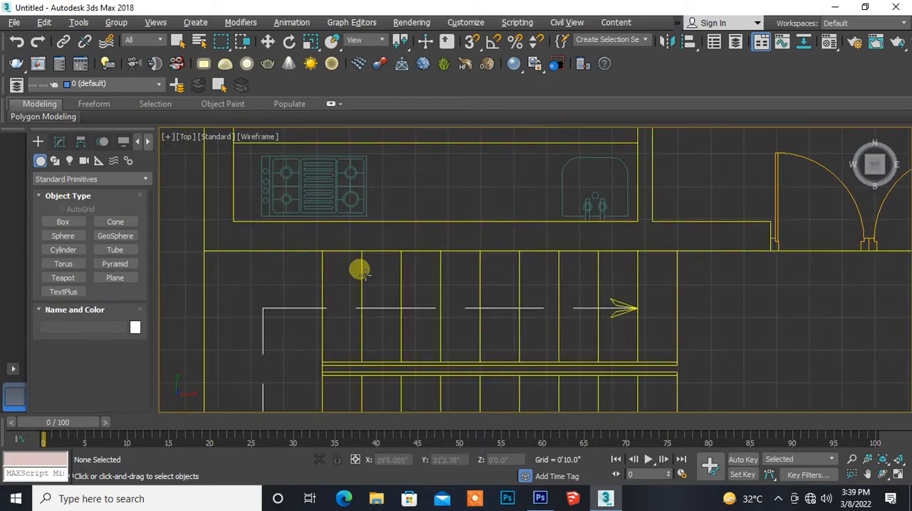
{"action": "scroll", "coordinate": [361, 271], "scroll_direction": "down", "scroll_amount": 10}
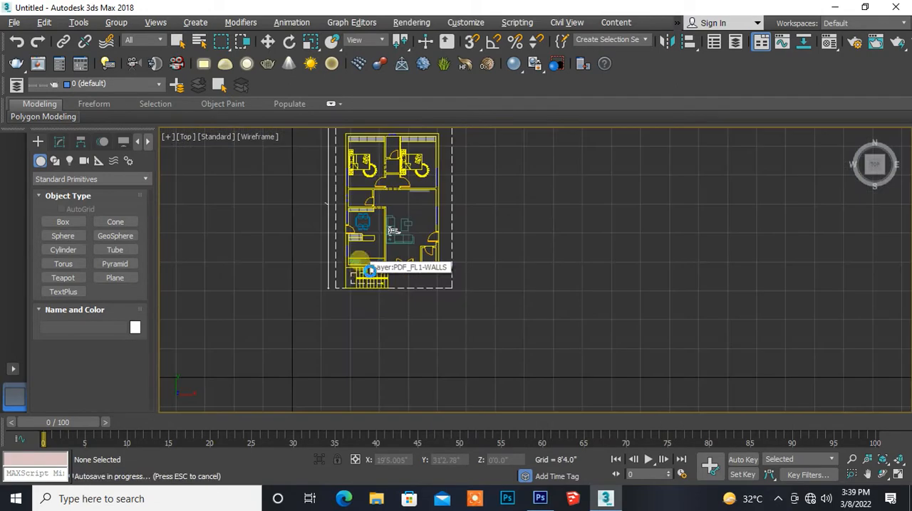
- Select all shapes of the imported floor plan and set their object color to white
{"action": "middle_click_drag", "start_coordinate": [293, 252], "coordinate": [271, 299]}
{"action": "left_click_drag", "start_coordinate": [370, 284], "coordinate": [479, 393]}
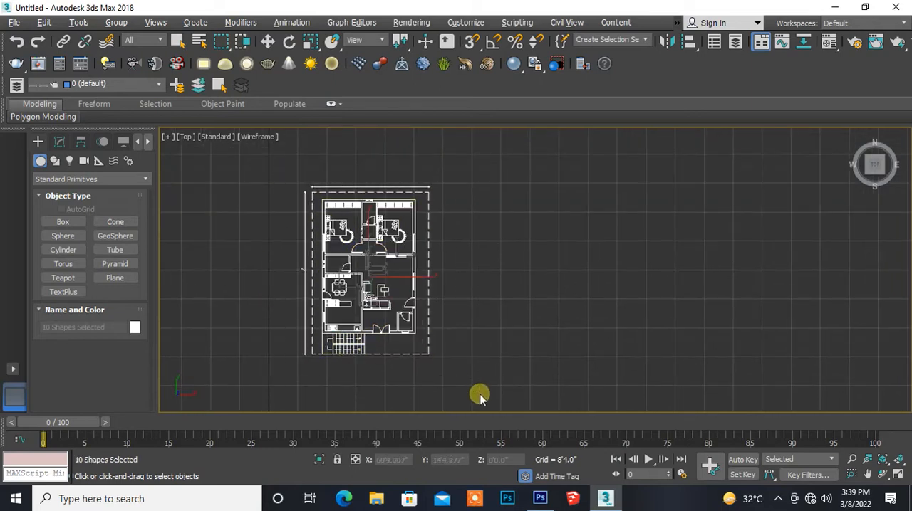
{"action": "left_click", "coordinate": [136, 328]}
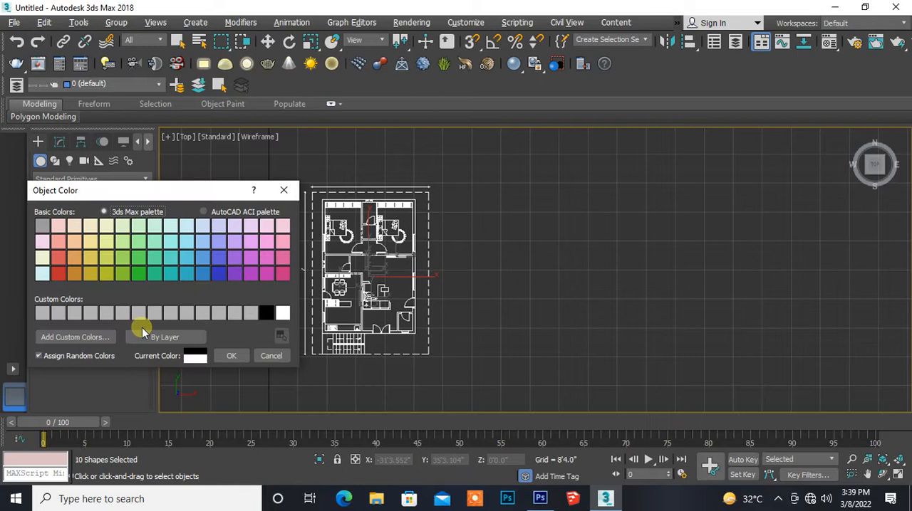
{"action": "left_click", "coordinate": [278, 313]}
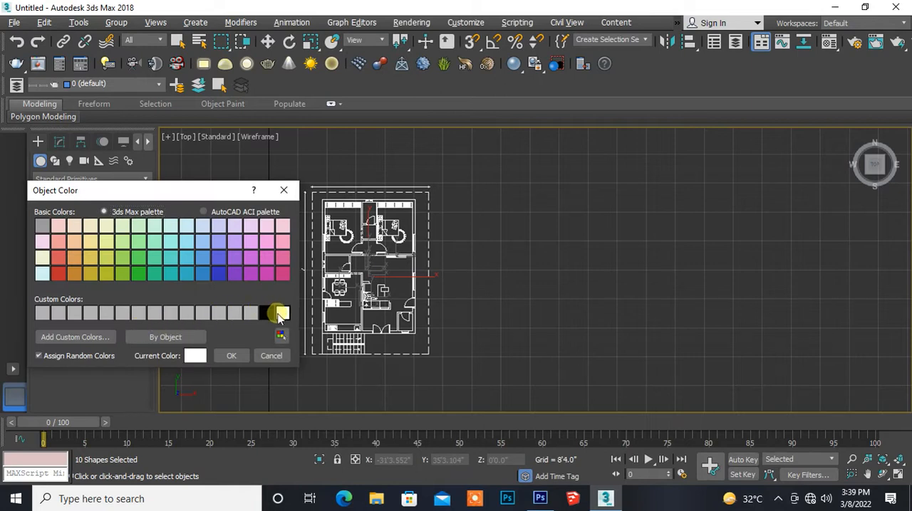
{"action": "left_click", "coordinate": [230, 356]}
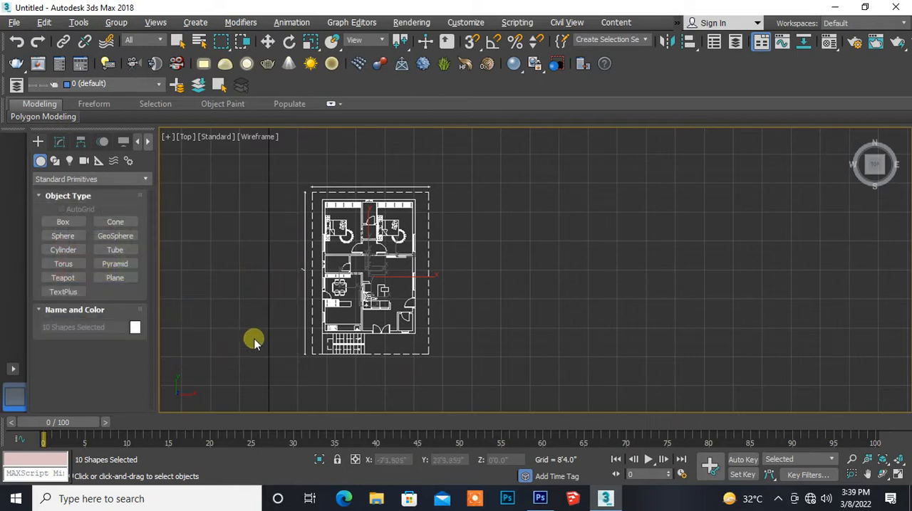
{"action": "left_click", "coordinate": [456, 291]}
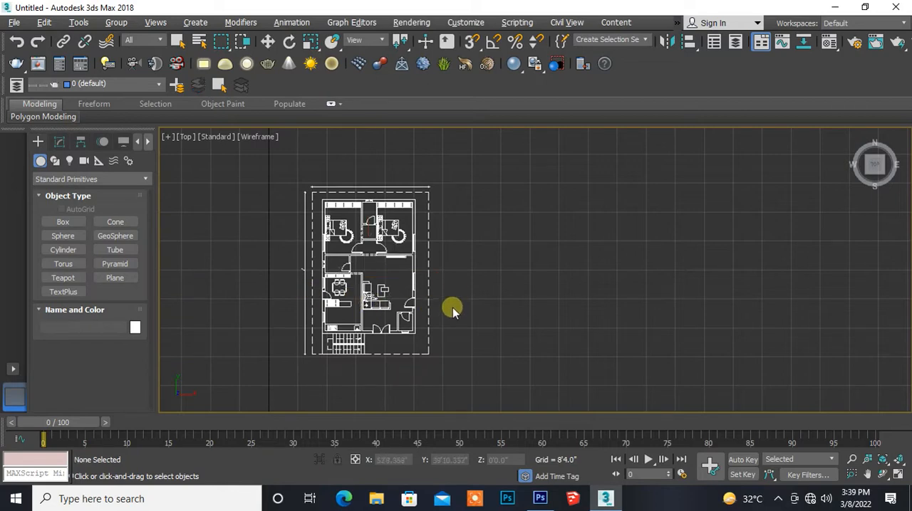
- Examine the staircase and the outer wall up to the double entrance door in the floor plan
{"action": "scroll", "coordinate": [448, 320], "scroll_direction": "up", "scroll_amount": 5}
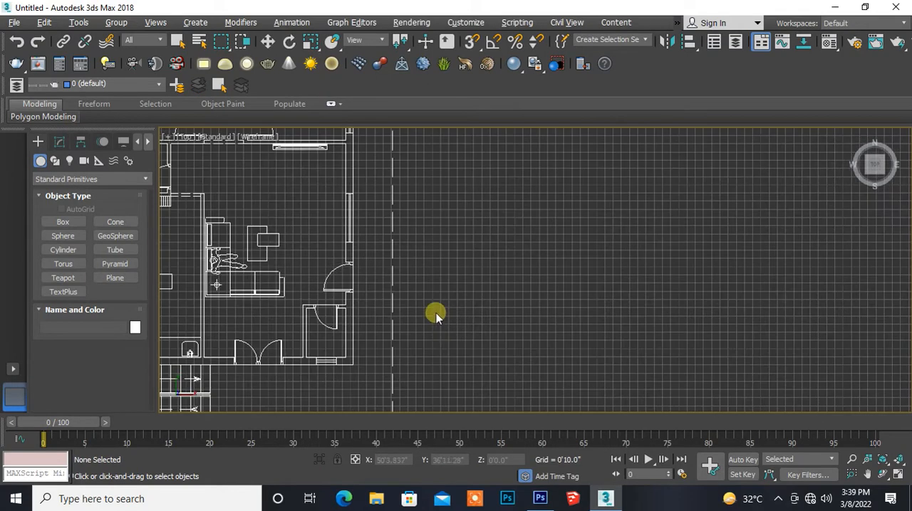
{"action": "middle_click_drag", "start_coordinate": [438, 327], "coordinate": [561, 248]}
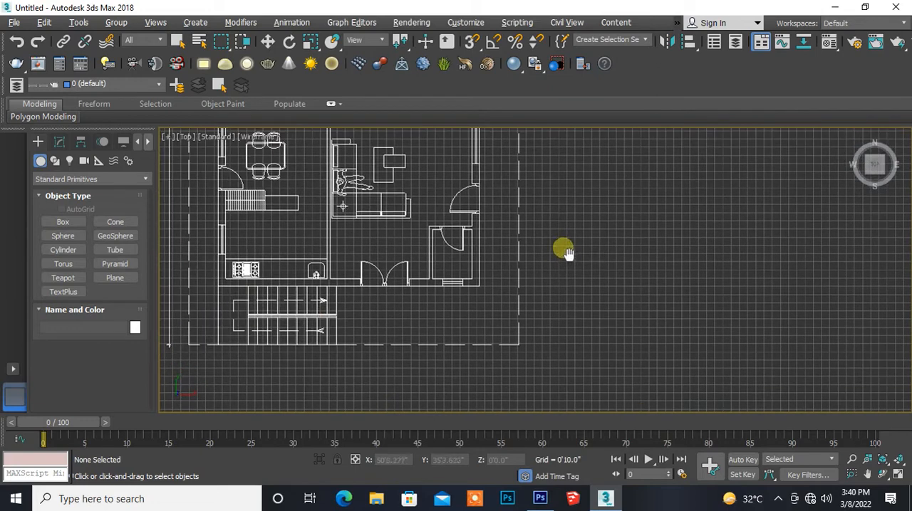
{"action": "scroll", "coordinate": [340, 294], "scroll_direction": "up", "scroll_amount": 5}
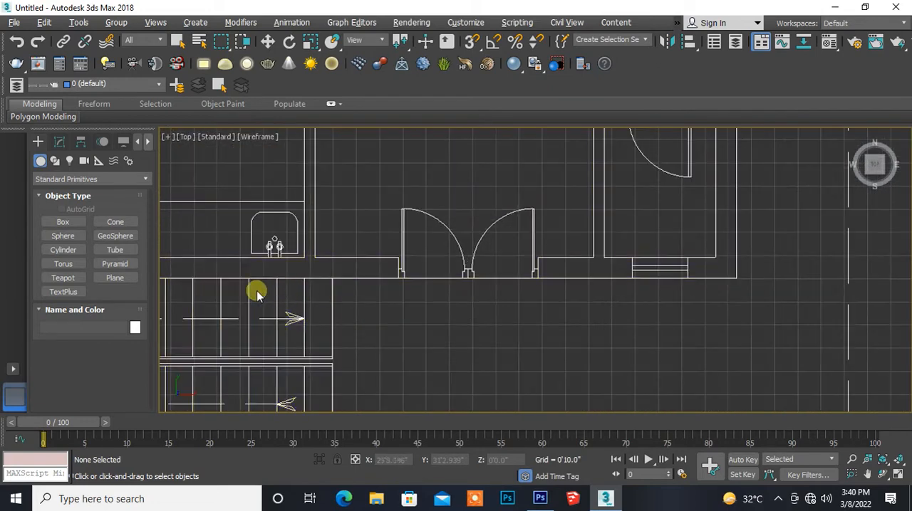
{"action": "middle_click_drag", "start_coordinate": [237, 305], "coordinate": [420, 294]}
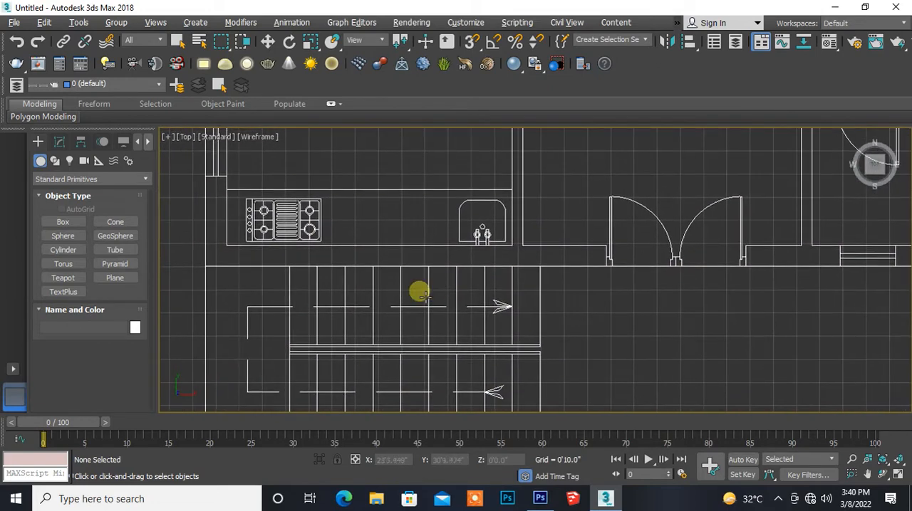
{"action": "middle_click_drag", "start_coordinate": [367, 284], "coordinate": [270, 254]}
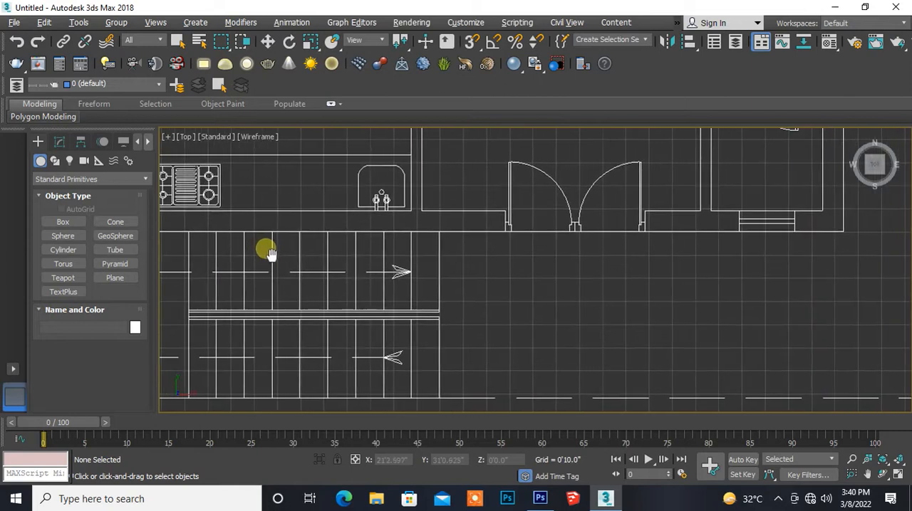
{"action": "middle_click_drag", "start_coordinate": [421, 279], "coordinate": [302, 294]}
{"action": "scroll", "coordinate": [375, 288], "scroll_direction": "up", "scroll_amount": 5}
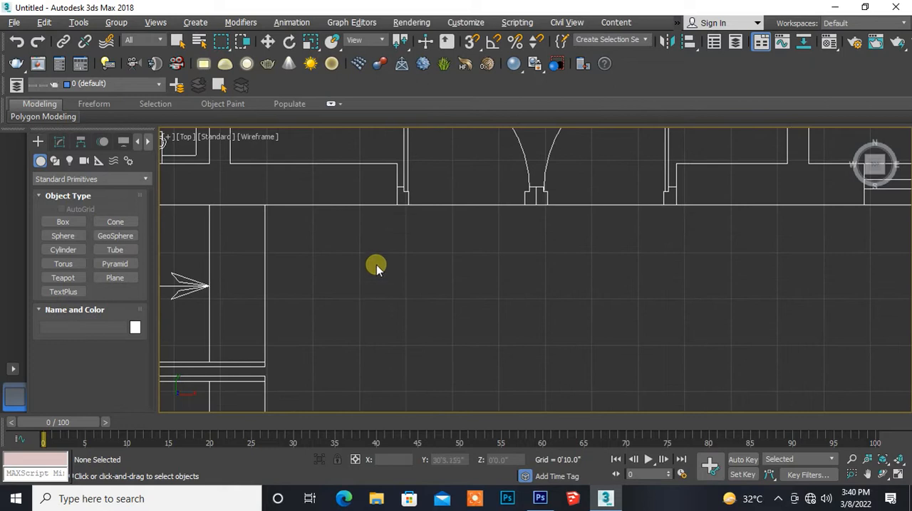
{"action": "middle_click_drag", "start_coordinate": [380, 249], "coordinate": [349, 352]}
{"action": "scroll", "coordinate": [360, 292], "scroll_direction": "up", "scroll_amount": 4}
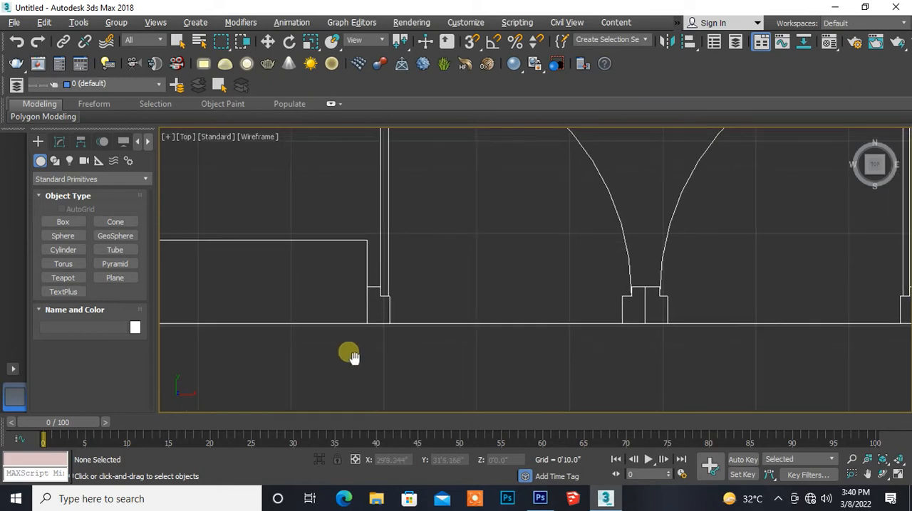
- Start the Line spline tool and turn on 3D snapping with only Vertex as the snap target
{"action": "left_click", "coordinate": [57, 161]}
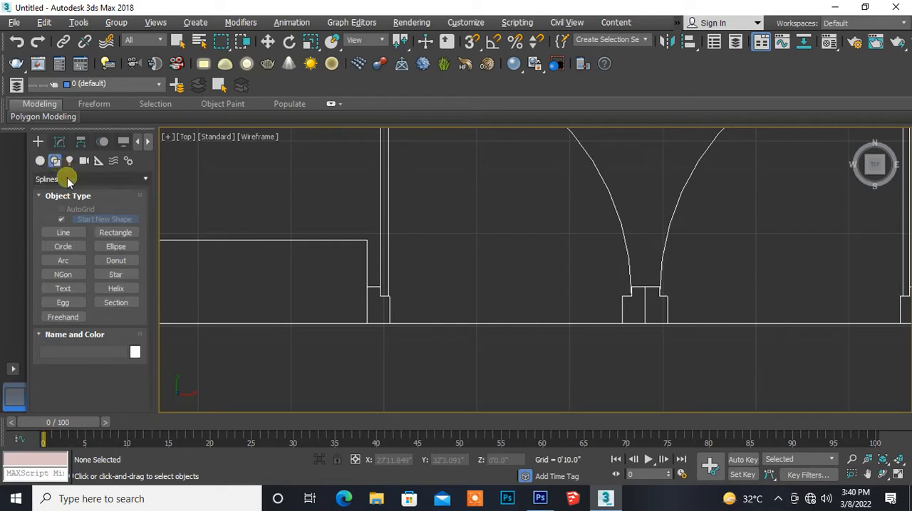
{"action": "left_click", "coordinate": [68, 180]}
{"action": "left_click", "coordinate": [67, 180]}
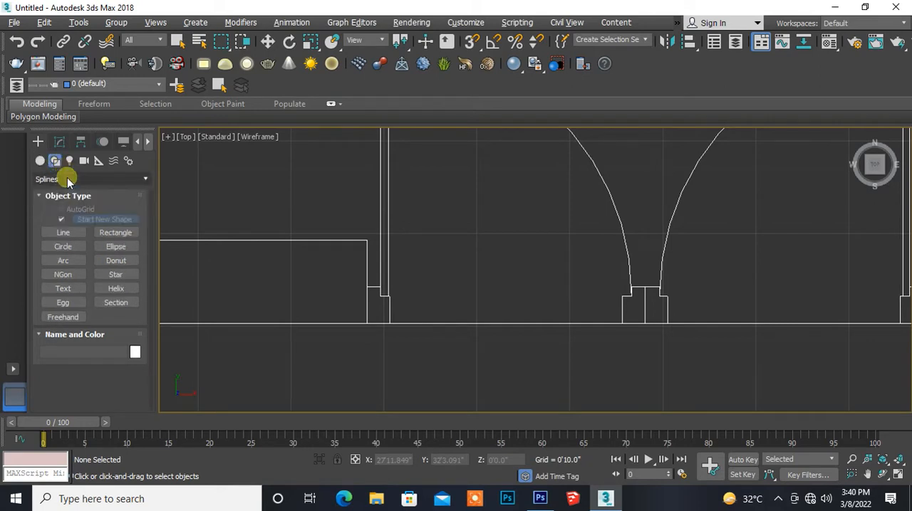
{"action": "left_click", "coordinate": [62, 234]}
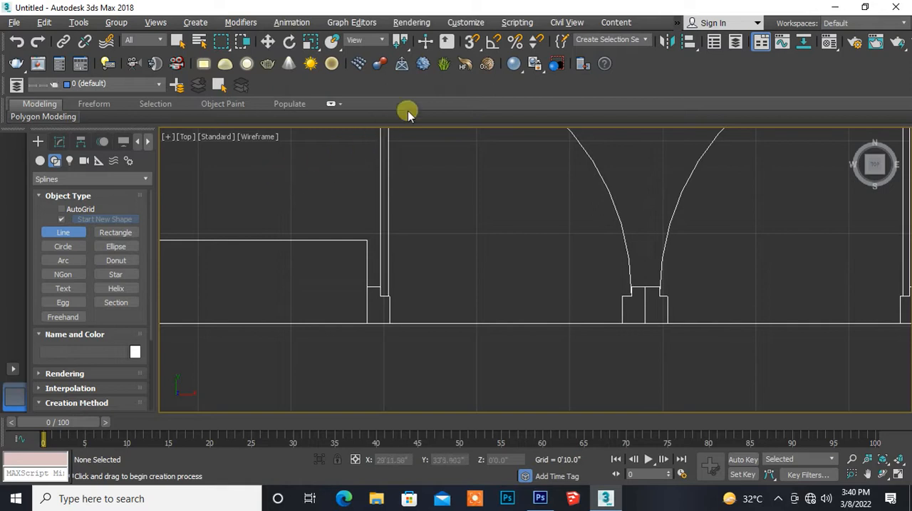
{"action": "left_click", "coordinate": [467, 44]}
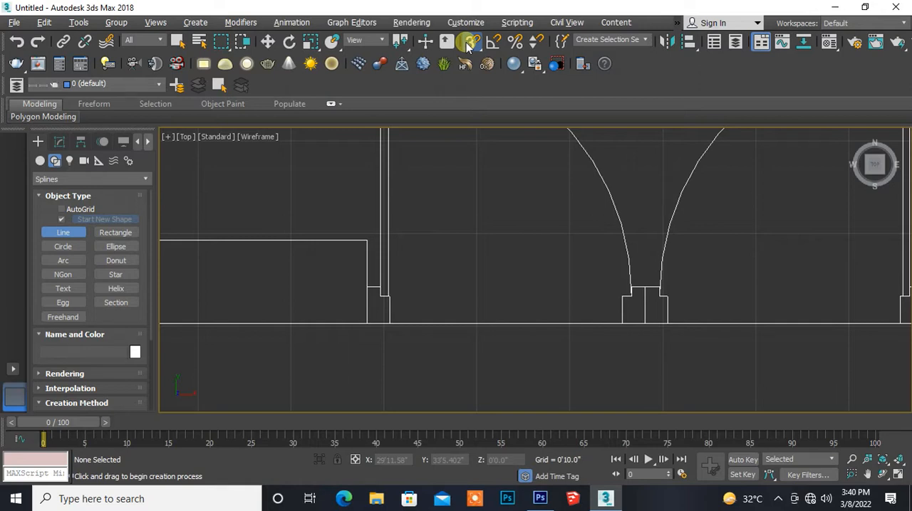
{"action": "right_click", "coordinate": [468, 44]}
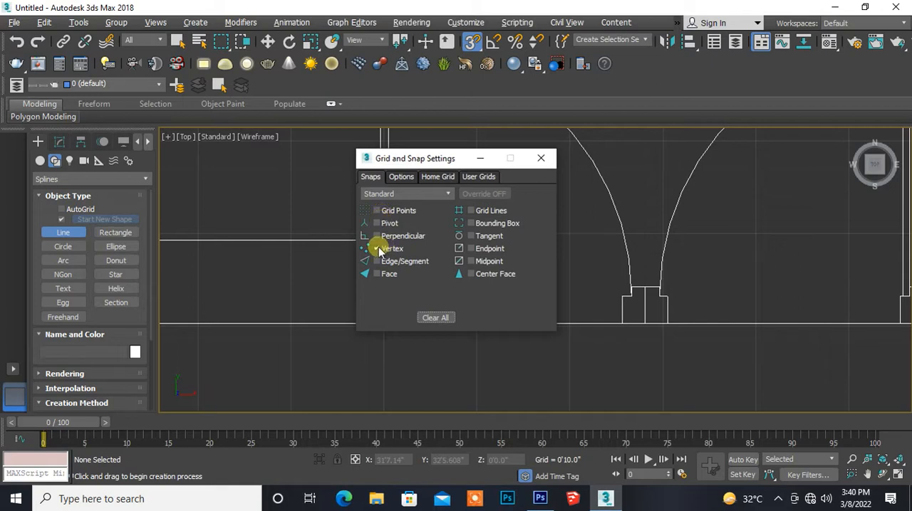
{"action": "left_click", "coordinate": [542, 161]}
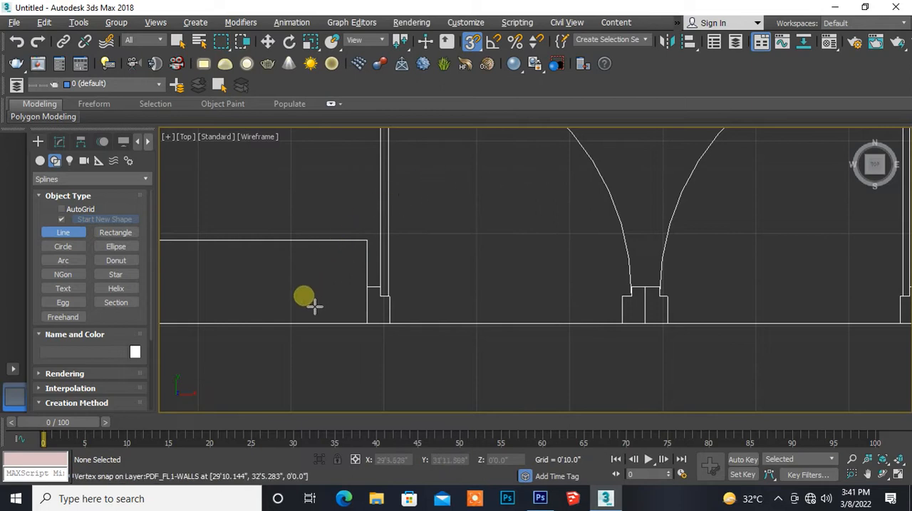
- Start a spline at the double entrance door's left jamb and trace the kitchen wall's inner face to the corner beside the stove
{"action": "middle_click_drag", "start_coordinate": [313, 306], "coordinate": [335, 285]}
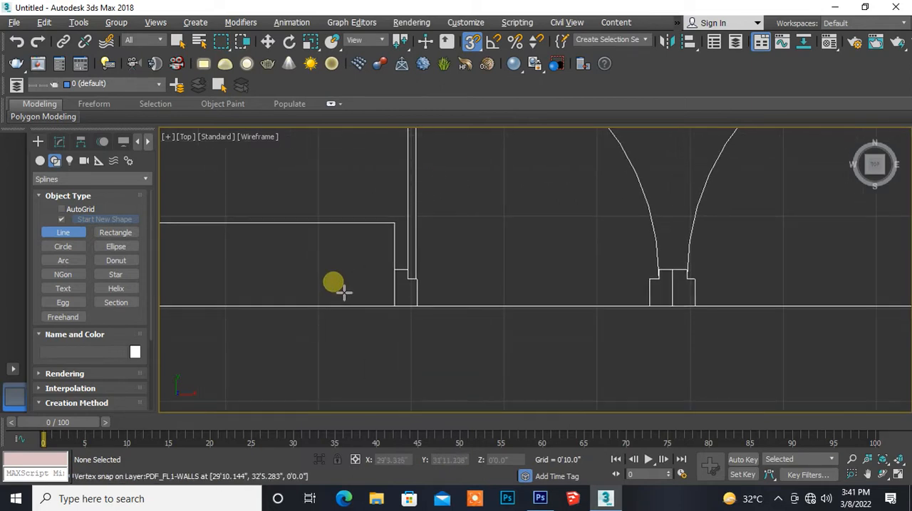
{"action": "scroll", "coordinate": [406, 322], "scroll_direction": "up", "scroll_amount": 2}
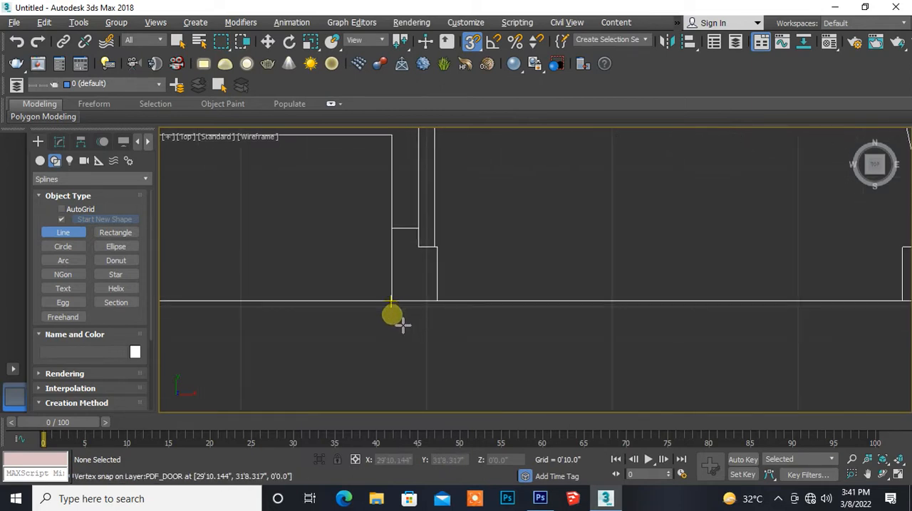
{"action": "left_click", "coordinate": [392, 303]}
{"action": "middle_click_drag", "start_coordinate": [395, 231], "coordinate": [427, 324]}
{"action": "left_click", "coordinate": [428, 244]}
{"action": "middle_click_drag", "start_coordinate": [285, 302], "coordinate": [580, 259]}
{"action": "scroll", "coordinate": [581, 261], "scroll_direction": "down", "scroll_amount": 3}
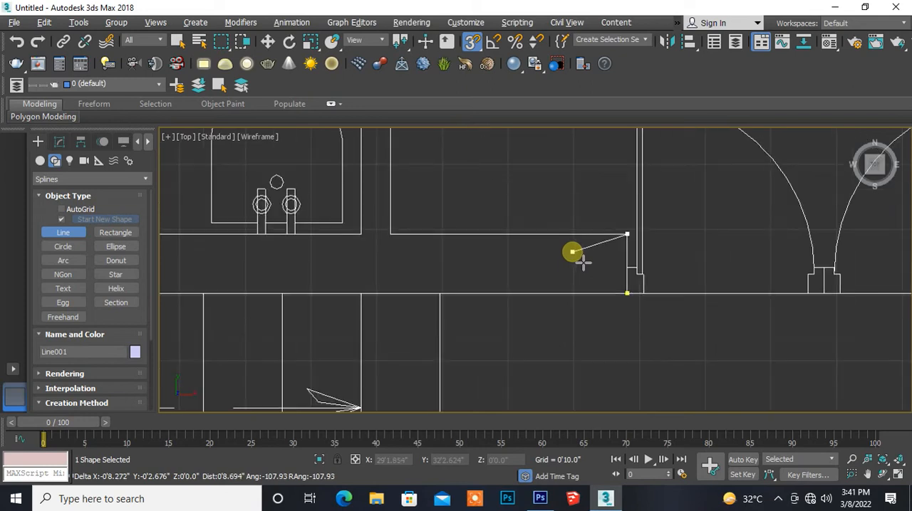
{"action": "middle_click_drag", "start_coordinate": [285, 261], "coordinate": [673, 269]}
{"action": "middle_click_drag", "start_coordinate": [242, 283], "coordinate": [576, 284]}
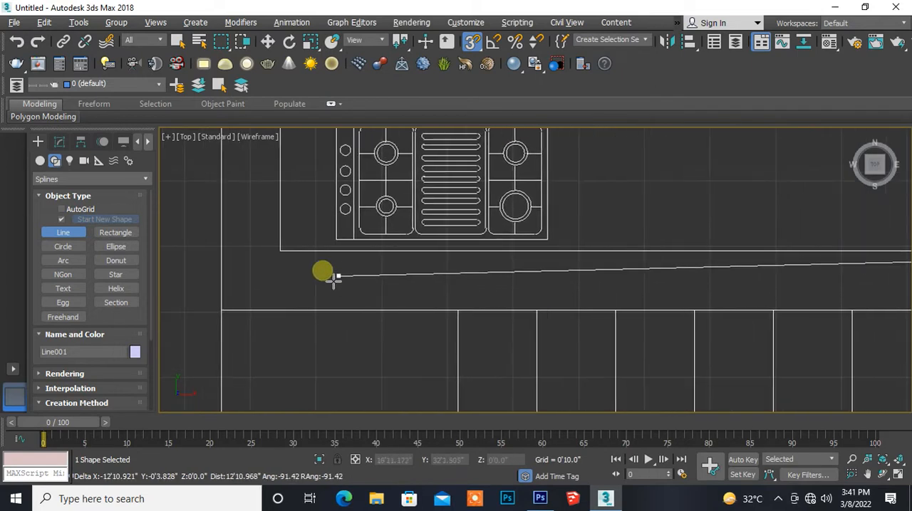
{"action": "left_click", "coordinate": [280, 251]}
- Continue the spline up to the kitchen window opening, across the wall thickness and down the outer face to the outer corner
{"action": "middle_click_drag", "start_coordinate": [297, 212], "coordinate": [302, 368]}
{"action": "scroll", "coordinate": [301, 369], "scroll_direction": "down", "scroll_amount": 2}
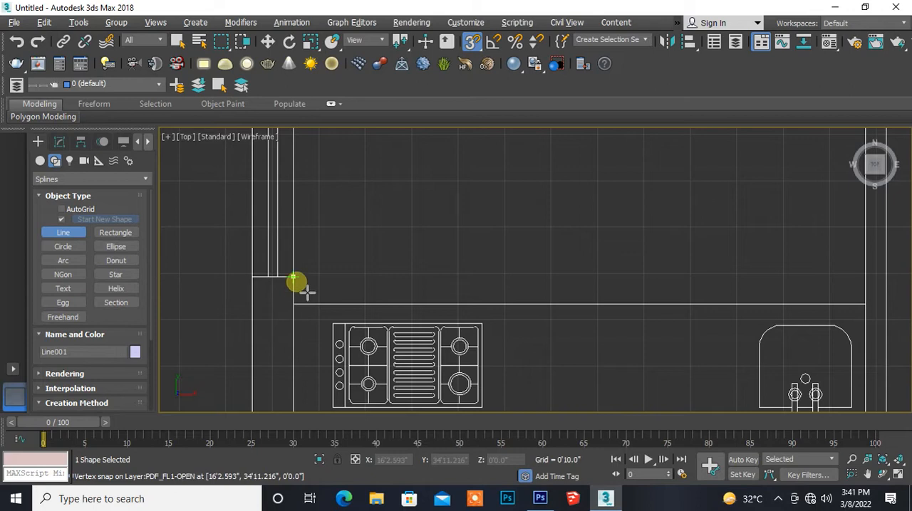
{"action": "left_click", "coordinate": [293, 276]}
{"action": "left_click", "coordinate": [255, 281]}
{"action": "middle_click_drag", "start_coordinate": [224, 350], "coordinate": [243, 199]}
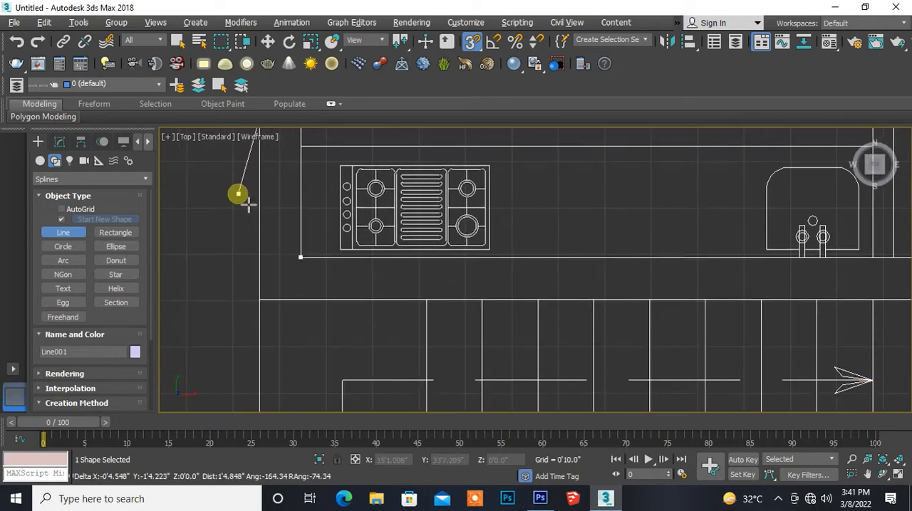
{"action": "left_click", "coordinate": [282, 307]}
- Close the kitchen wall spline at its start point beside the double entrance door and turn off snapping
{"action": "middle_click_drag", "start_coordinate": [620, 299], "coordinate": [136, 262]}
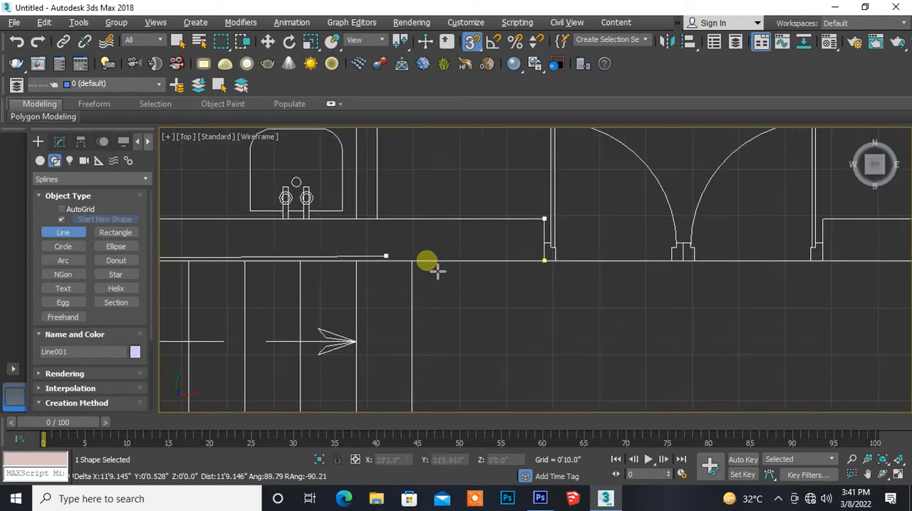
{"action": "middle_click_drag", "start_coordinate": [475, 264], "coordinate": [250, 264]}
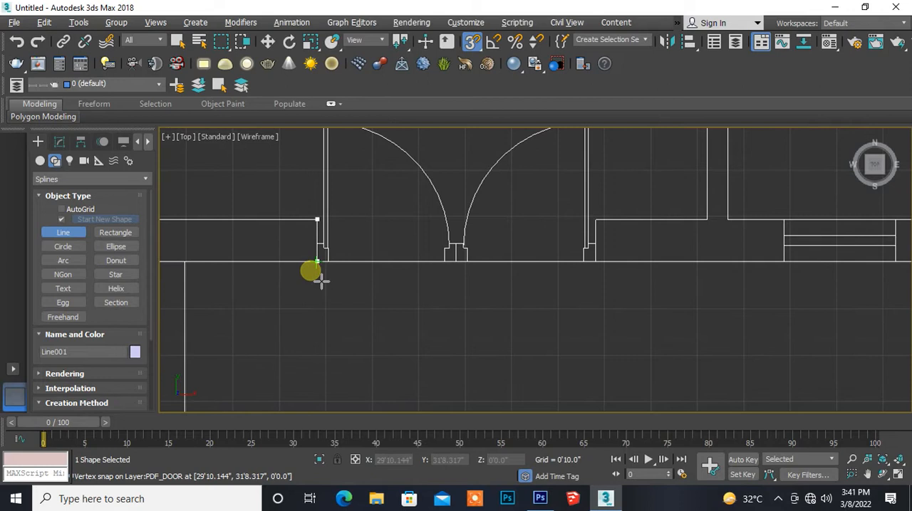
{"action": "scroll", "coordinate": [321, 281], "scroll_direction": "up", "scroll_amount": 3}
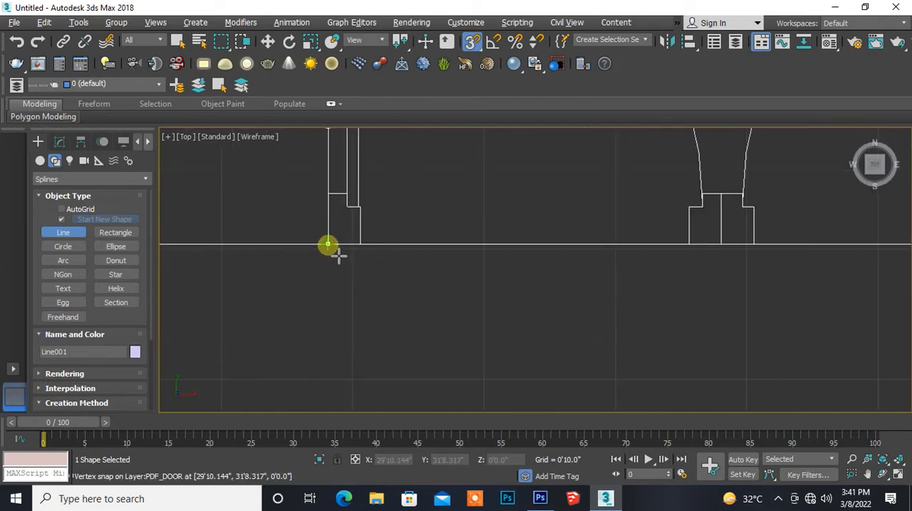
{"action": "left_click", "coordinate": [338, 255]}
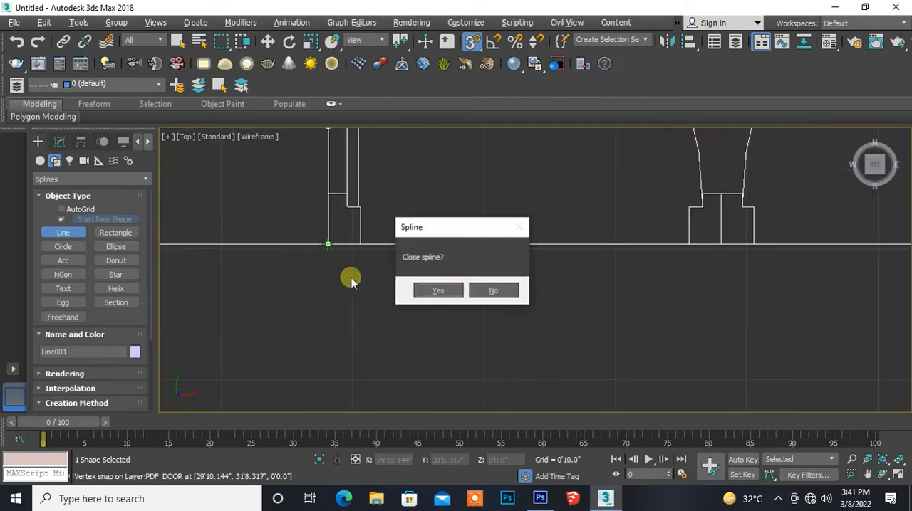
{"action": "left_click", "coordinate": [435, 291]}
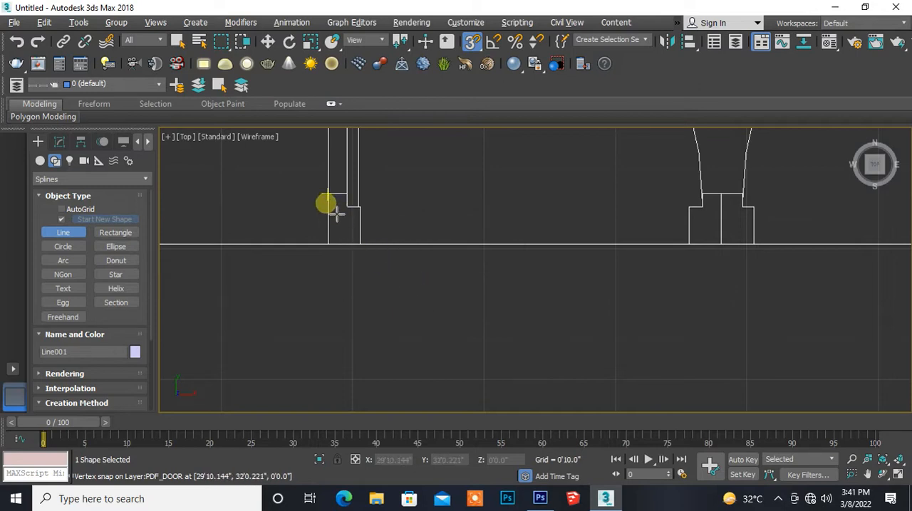
{"action": "left_click", "coordinate": [470, 44]}
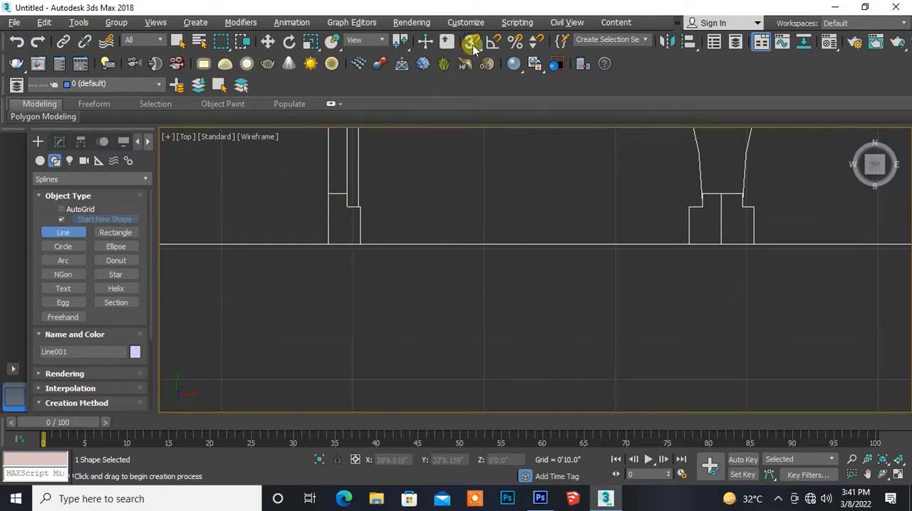
{"action": "left_click", "coordinate": [266, 42]}
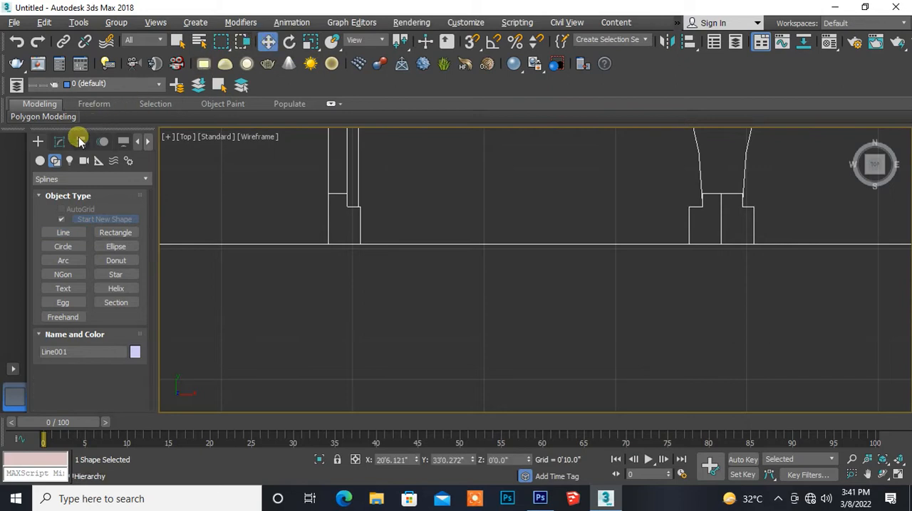
- Apply an Extrude modifier with an amount of 3'0" to the closed kitchen wall outline
{"action": "left_click", "coordinate": [59, 142]}
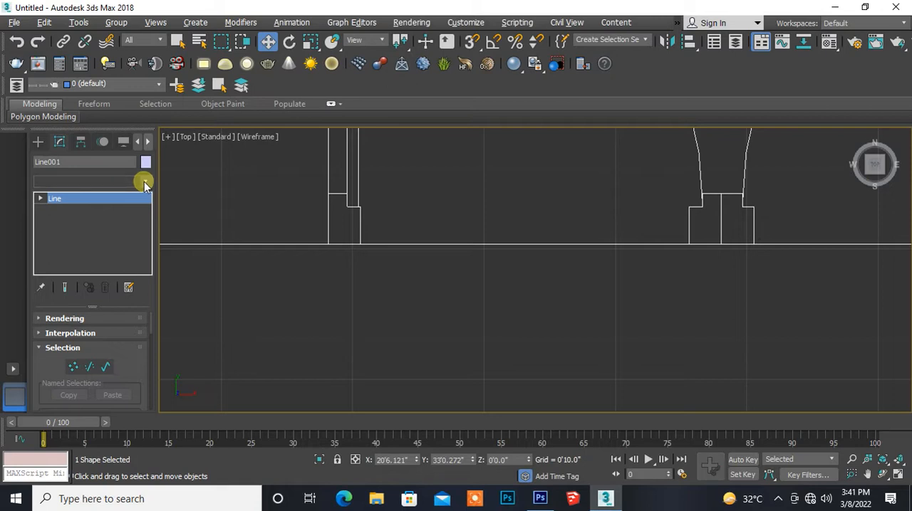
{"action": "left_click", "coordinate": [143, 183]}
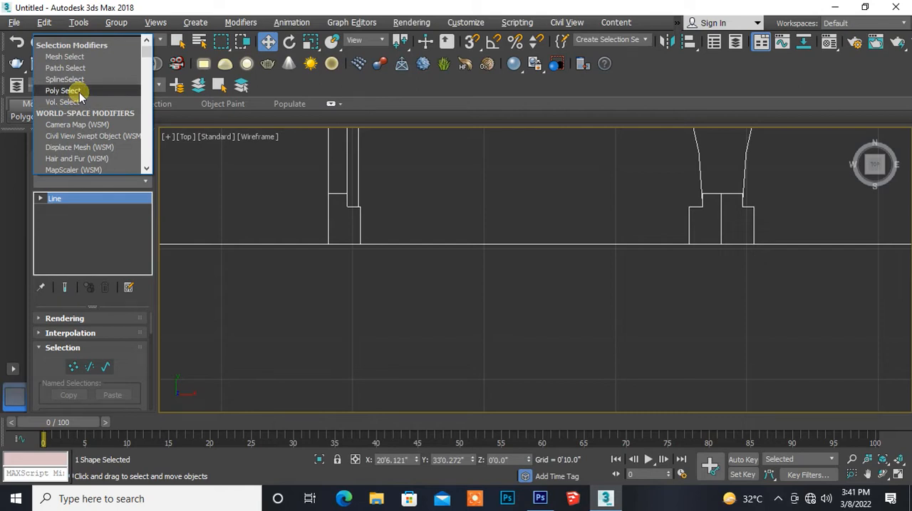
{"action": "key", "text": "e"}
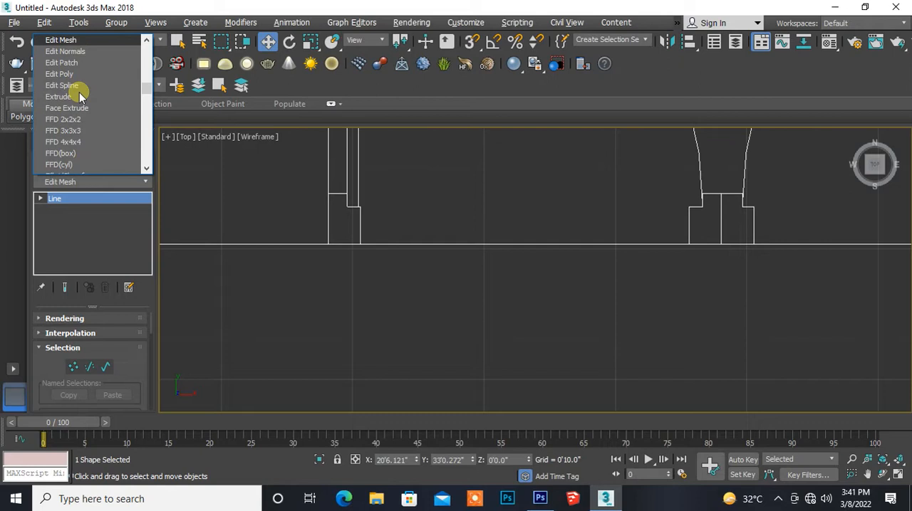
{"action": "left_click", "coordinate": [68, 97]}
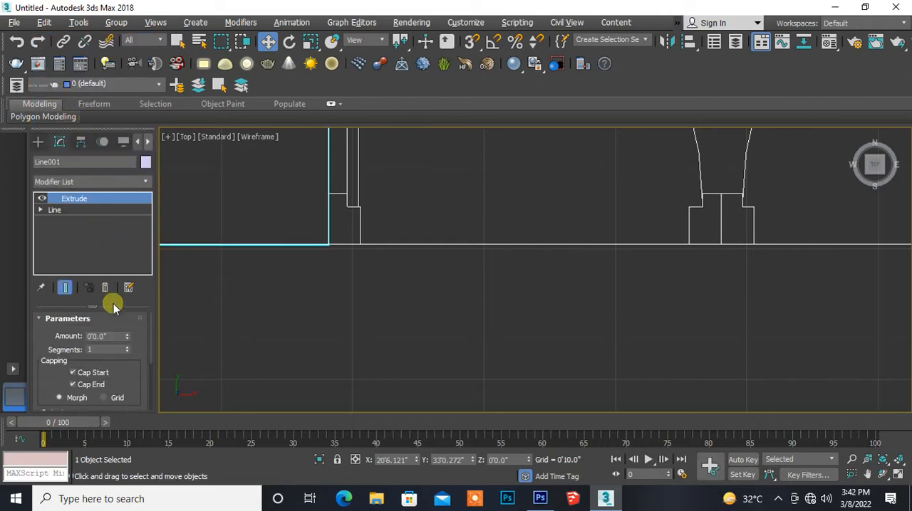
{"action": "left_click_drag", "start_coordinate": [123, 341], "coordinate": [51, 339]}
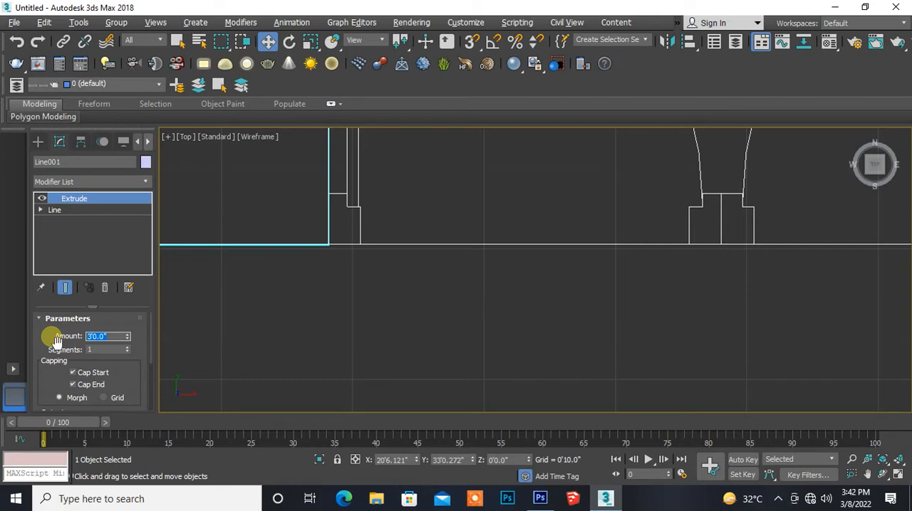
- Draw a vertex-snapped rectangle of about 3'6" by 9" over the left outer wall segment between the kitchen window and the door above it
{"action": "scroll", "coordinate": [310, 287], "scroll_direction": "down", "scroll_amount": 6}
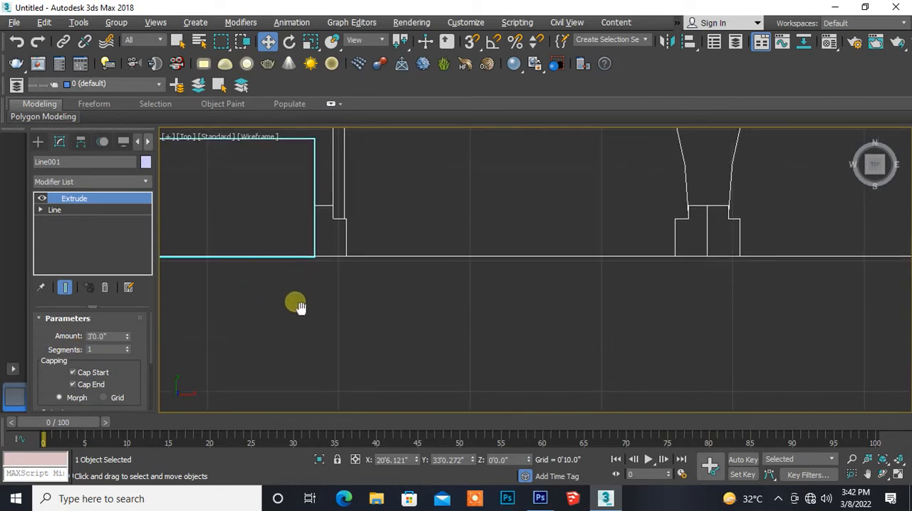
{"action": "middle_click_drag", "start_coordinate": [206, 230], "coordinate": [541, 275]}
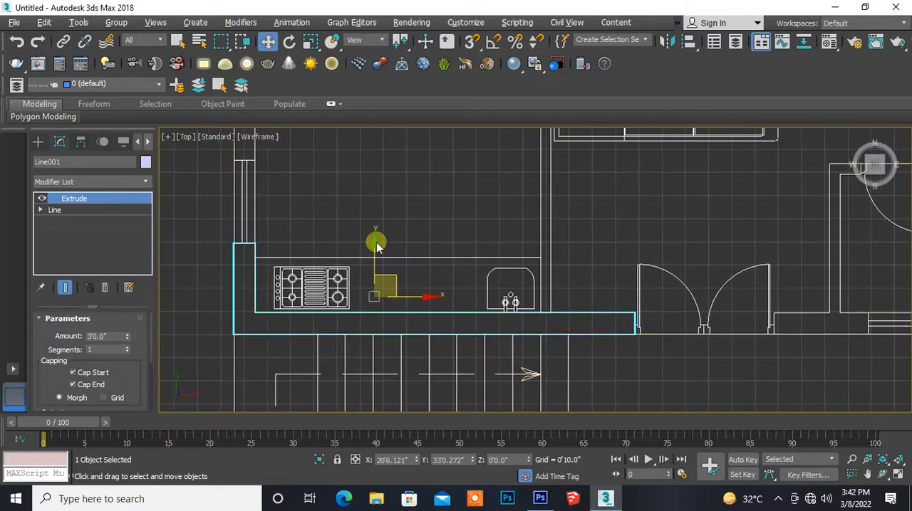
{"action": "middle_click_drag", "start_coordinate": [270, 209], "coordinate": [273, 320]}
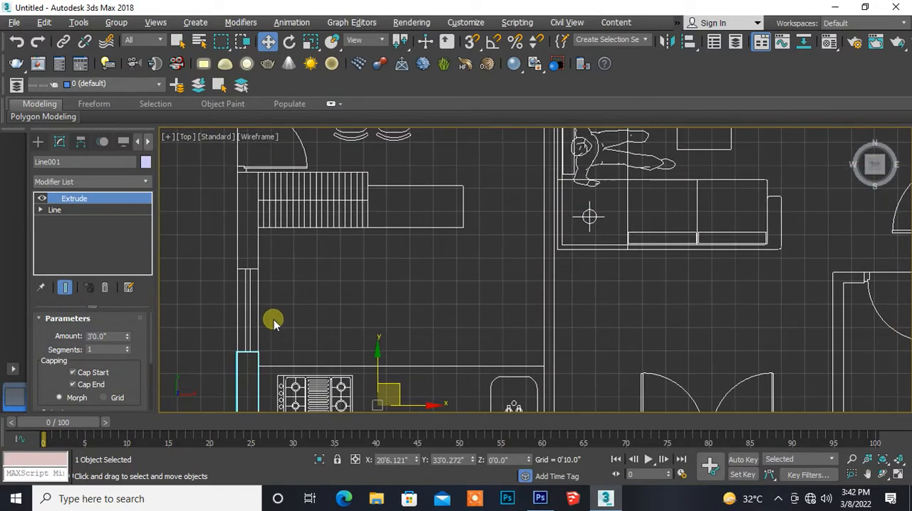
{"action": "scroll", "coordinate": [265, 260], "scroll_direction": "up", "scroll_amount": 2}
{"action": "middle_click_drag", "start_coordinate": [275, 249], "coordinate": [278, 296]}
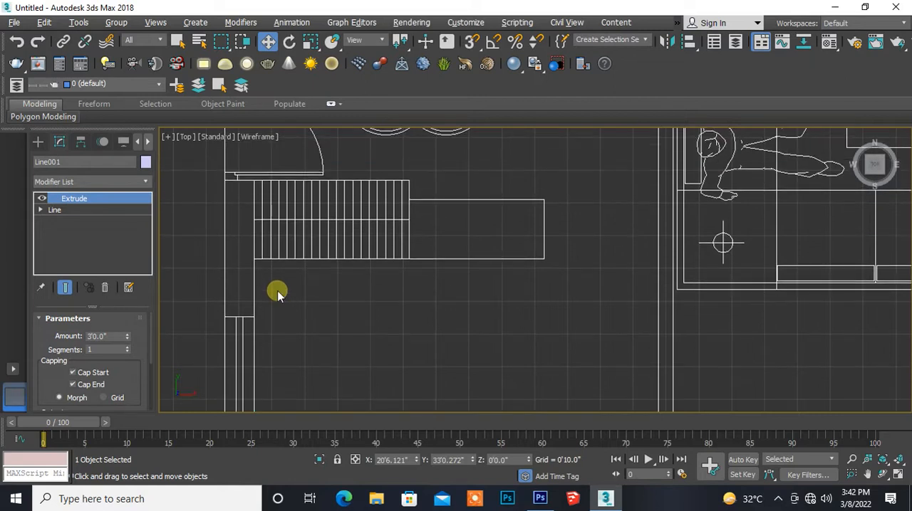
{"action": "scroll", "coordinate": [277, 294], "scroll_direction": "up", "scroll_amount": 2}
{"action": "middle_click_drag", "start_coordinate": [285, 288], "coordinate": [295, 330]}
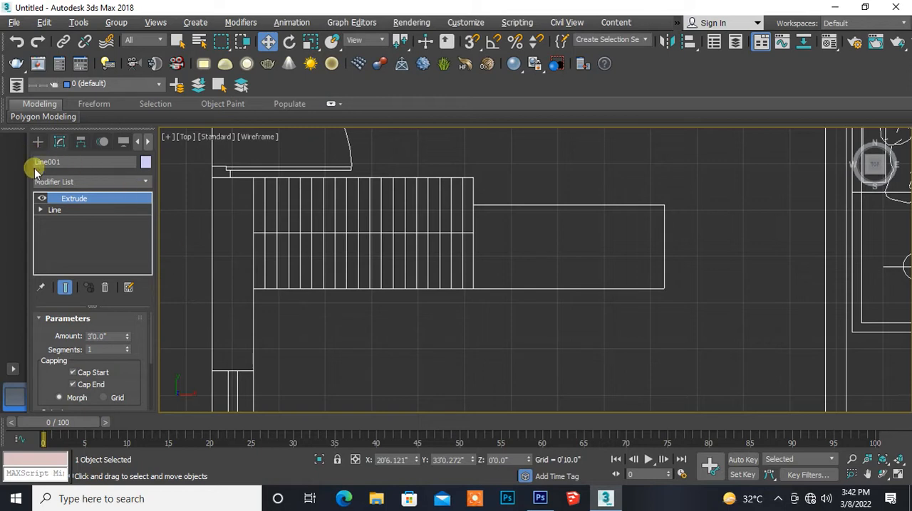
{"action": "left_click", "coordinate": [38, 144]}
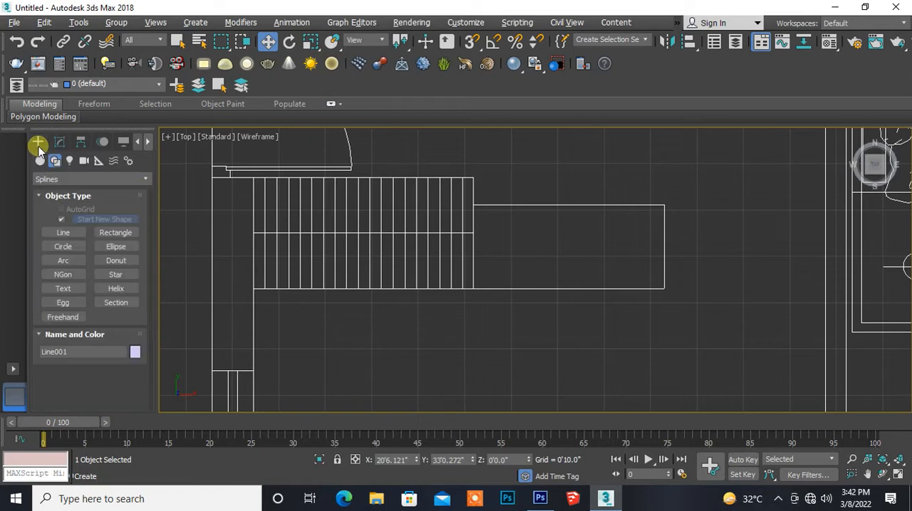
{"action": "left_click", "coordinate": [62, 235]}
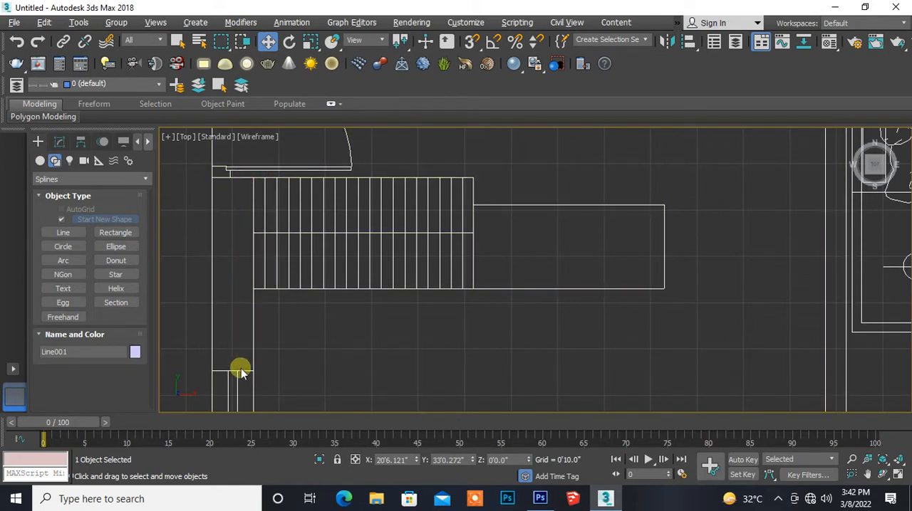
{"action": "left_click", "coordinate": [121, 235]}
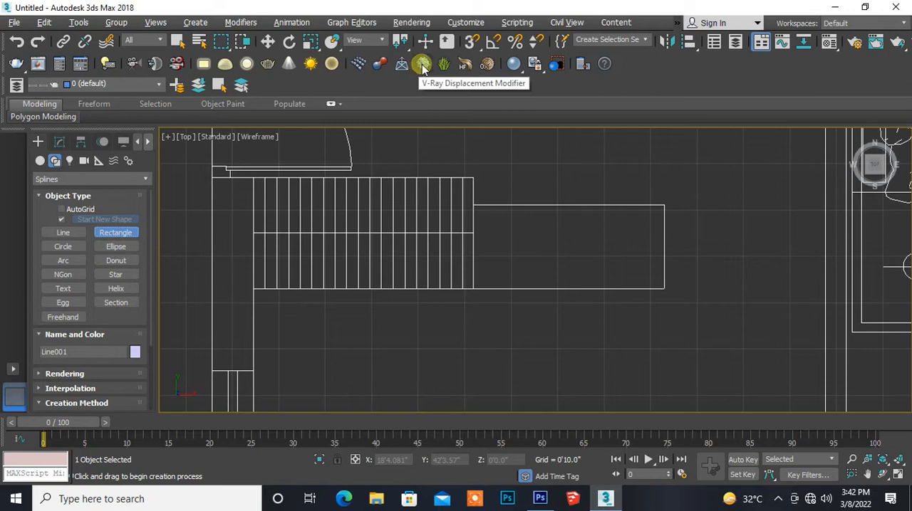
{"action": "left_click", "coordinate": [470, 42]}
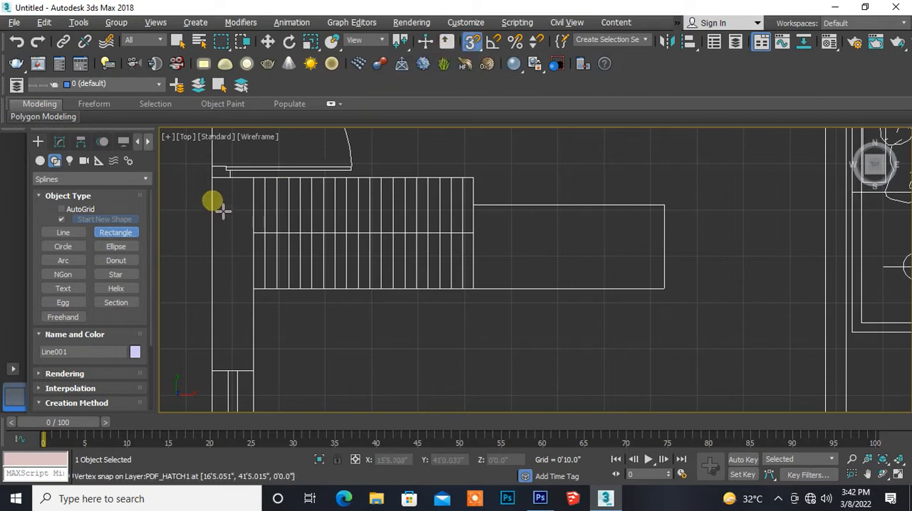
{"action": "left_click_drag", "start_coordinate": [224, 190], "coordinate": [261, 375]}
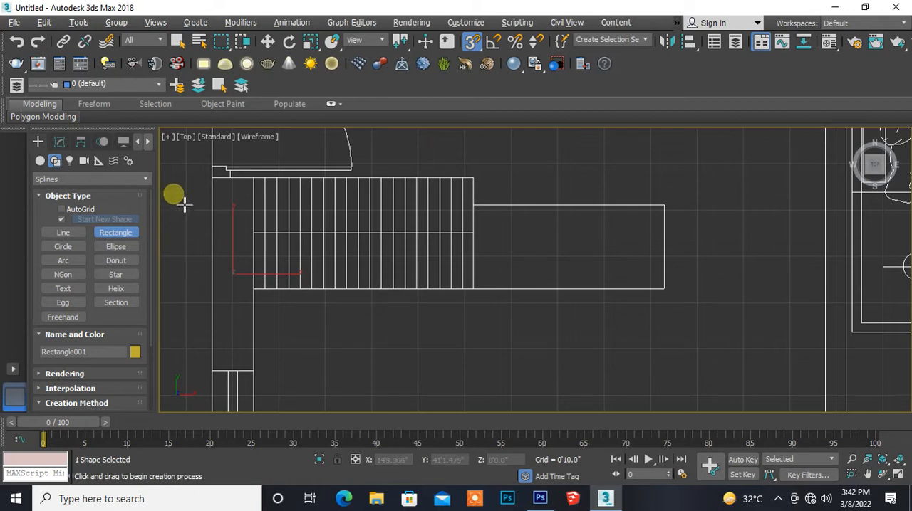
{"action": "left_click", "coordinate": [62, 145]}
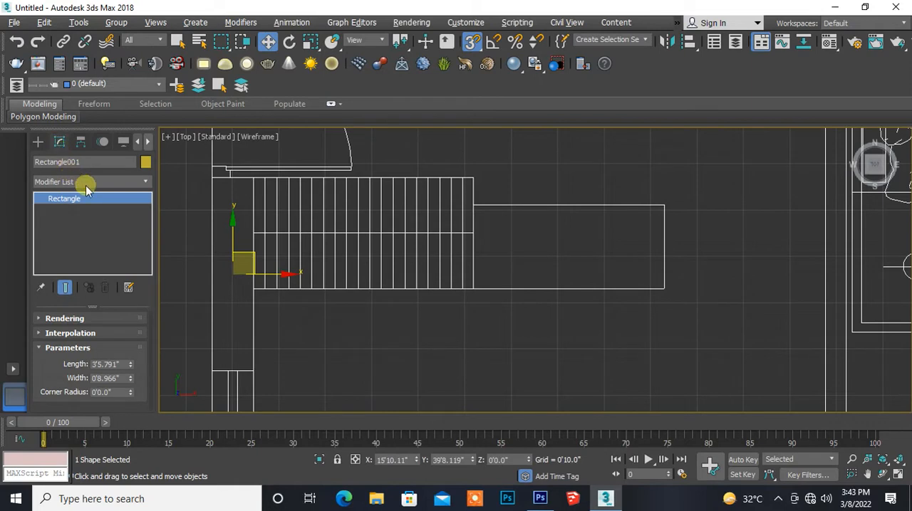
- Apply an Extrude modifier with an amount of 3'0" to the rectangle over the outer wall segment beside the stairs
{"action": "left_click", "coordinate": [146, 182]}
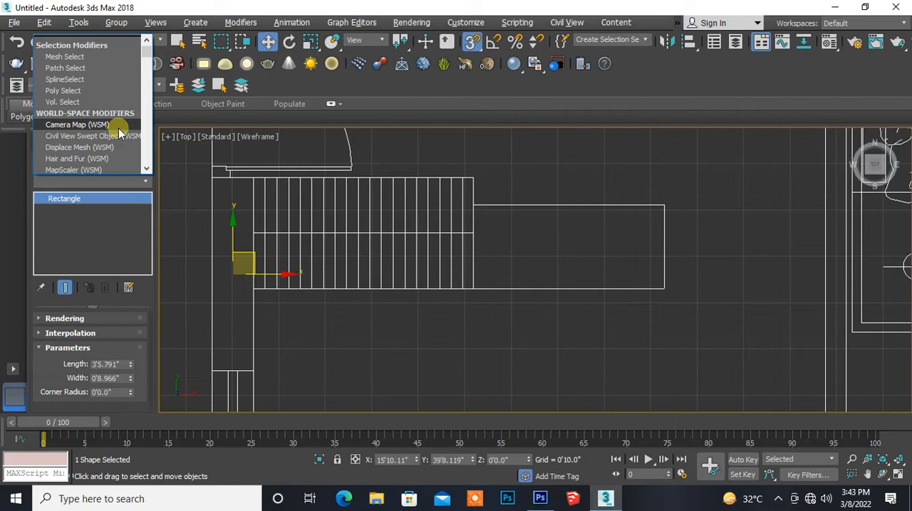
{"action": "key", "text": "e"}
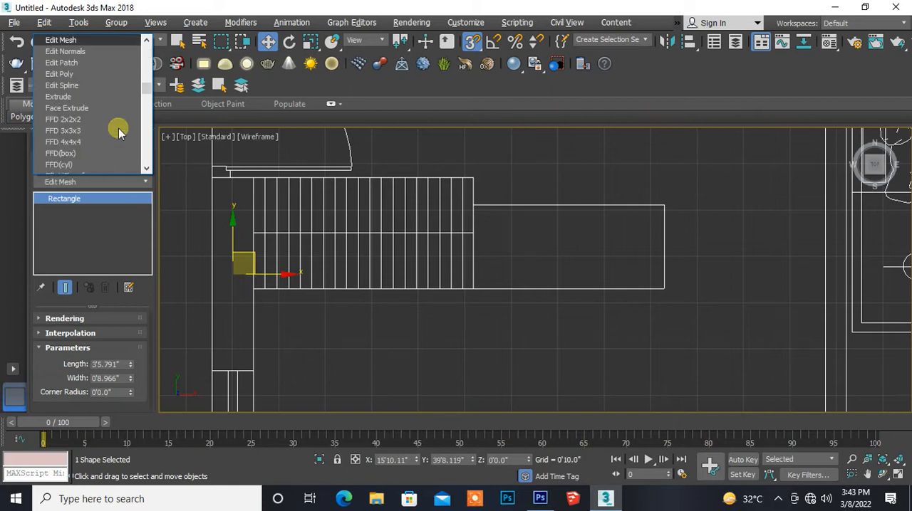
{"action": "left_click", "coordinate": [87, 98]}
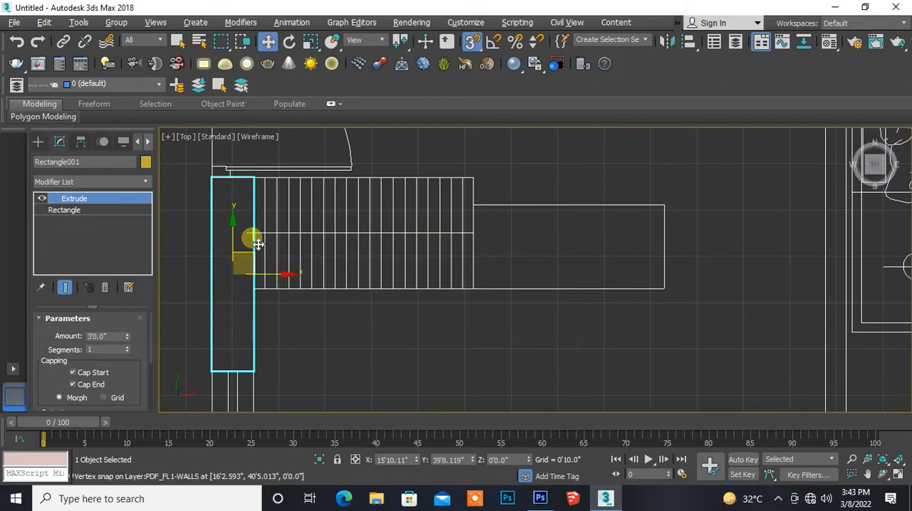
- Draw a vertex-snapped rectangle of about 10.7" by 9" over the short outer wall piece between the side door and the dining window
{"action": "middle_click_drag", "start_coordinate": [258, 244], "coordinate": [256, 397]}
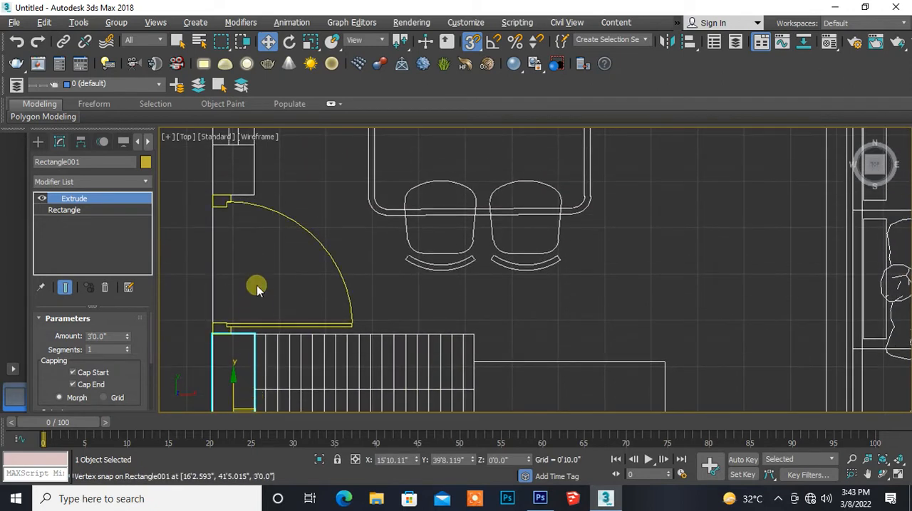
{"action": "middle_click_drag", "start_coordinate": [268, 243], "coordinate": [274, 335]}
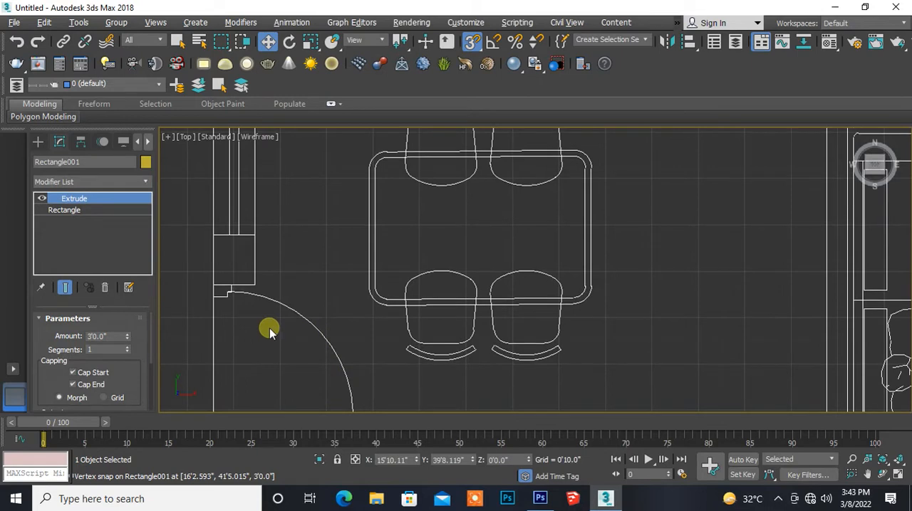
{"action": "scroll", "coordinate": [270, 329], "scroll_direction": "up", "scroll_amount": 4}
{"action": "middle_click_drag", "start_coordinate": [218, 290], "coordinate": [275, 349]}
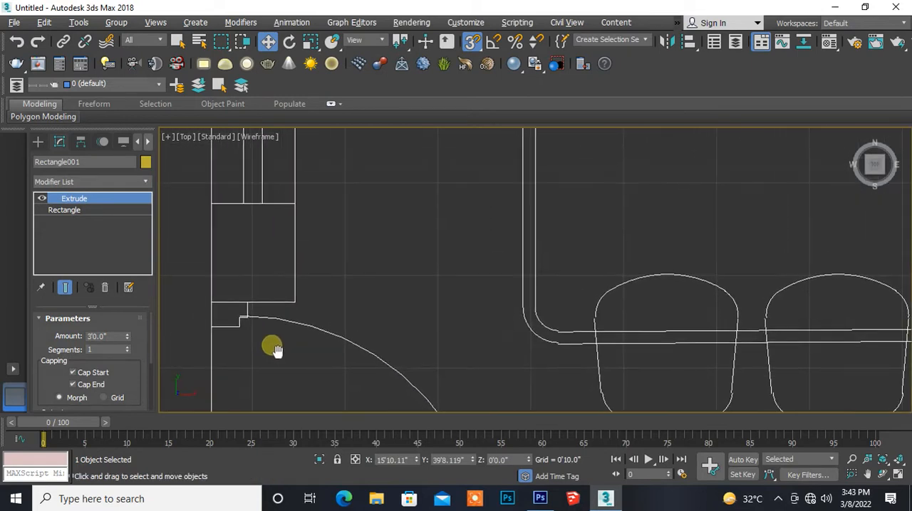
{"action": "left_click", "coordinate": [40, 145]}
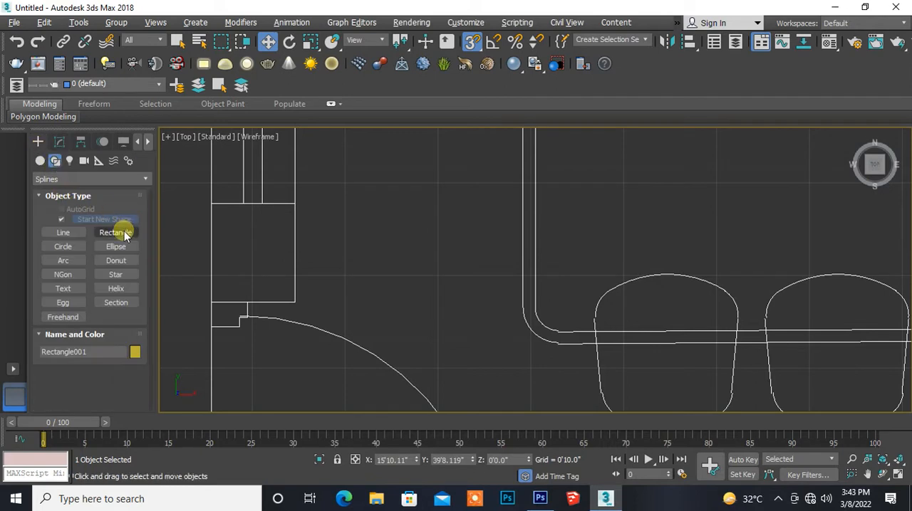
{"action": "left_click", "coordinate": [124, 234]}
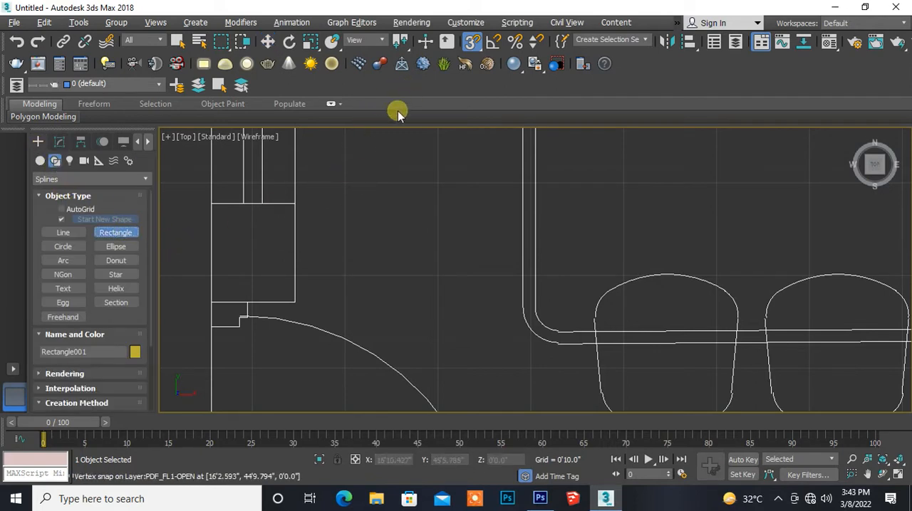
{"action": "left_click_drag", "start_coordinate": [224, 218], "coordinate": [302, 307]}
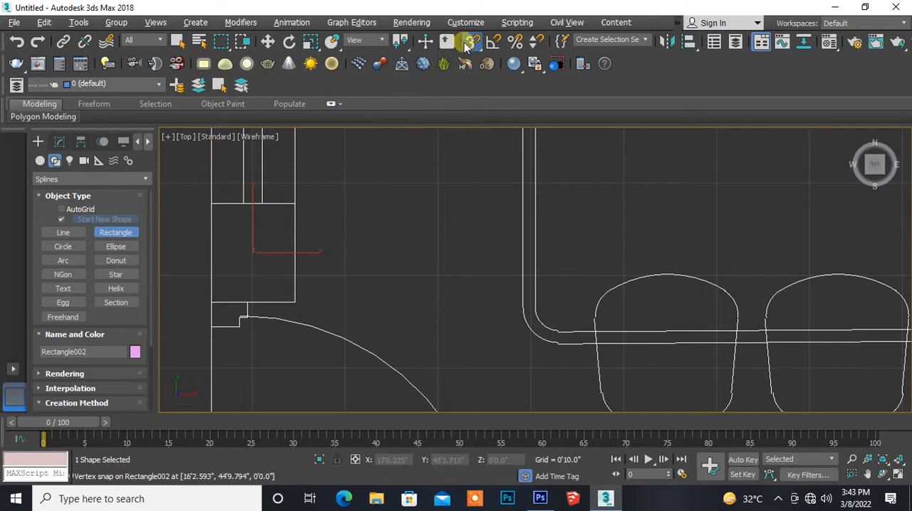
- Extrude the short wall rectangle beside the dining window by 3'0"
{"action": "left_click", "coordinate": [59, 142]}
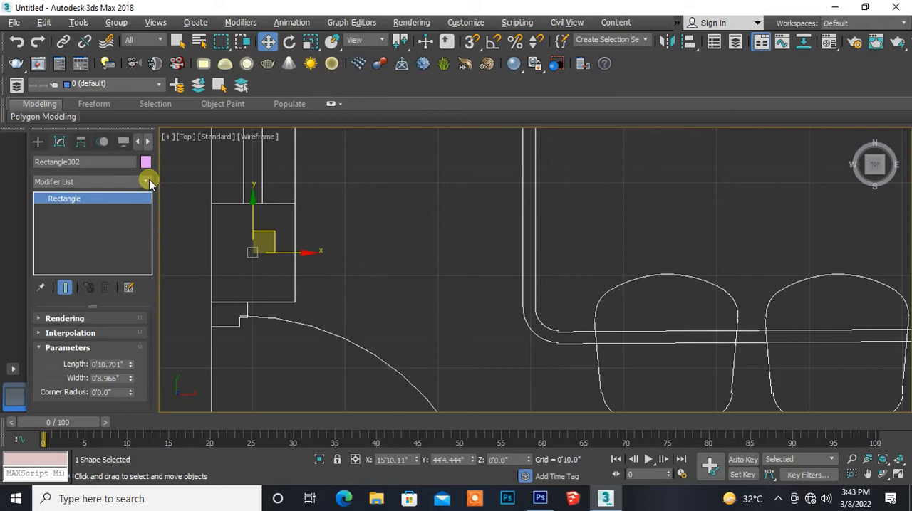
{"action": "left_click", "coordinate": [147, 182]}
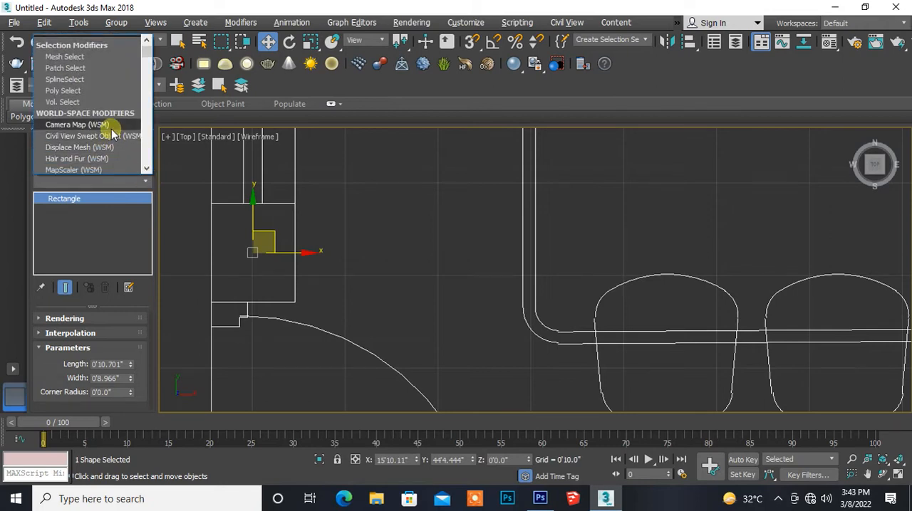
{"action": "key", "text": "e"}
{"action": "key", "text": "x"}
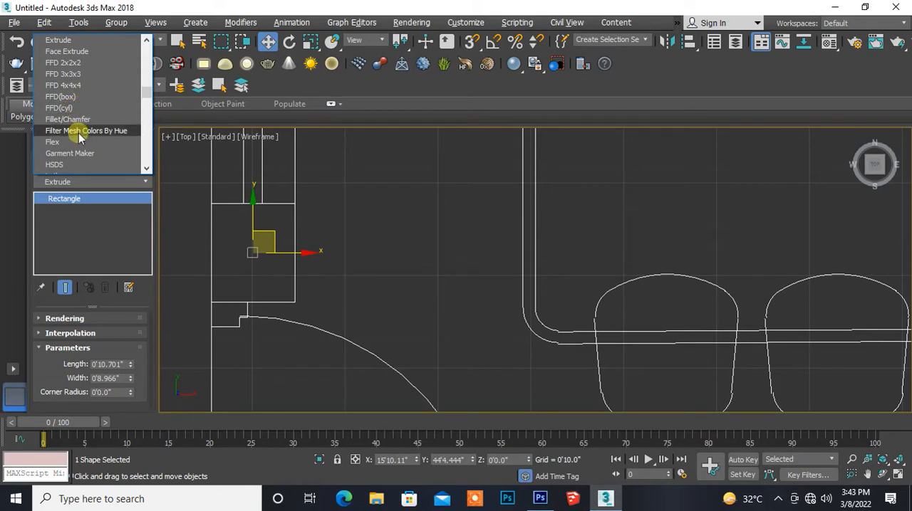
{"action": "scroll", "coordinate": [82, 131], "scroll_direction": "up", "scroll_amount": 2}
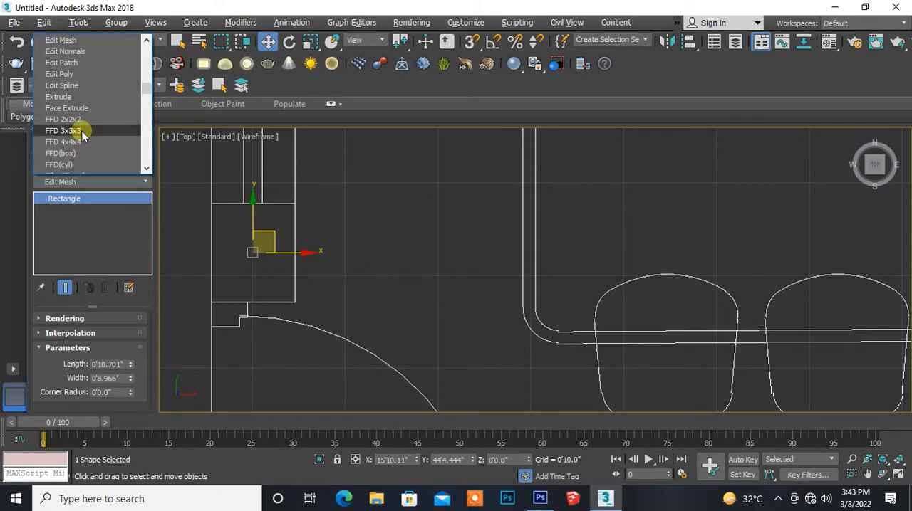
{"action": "left_click", "coordinate": [79, 100]}
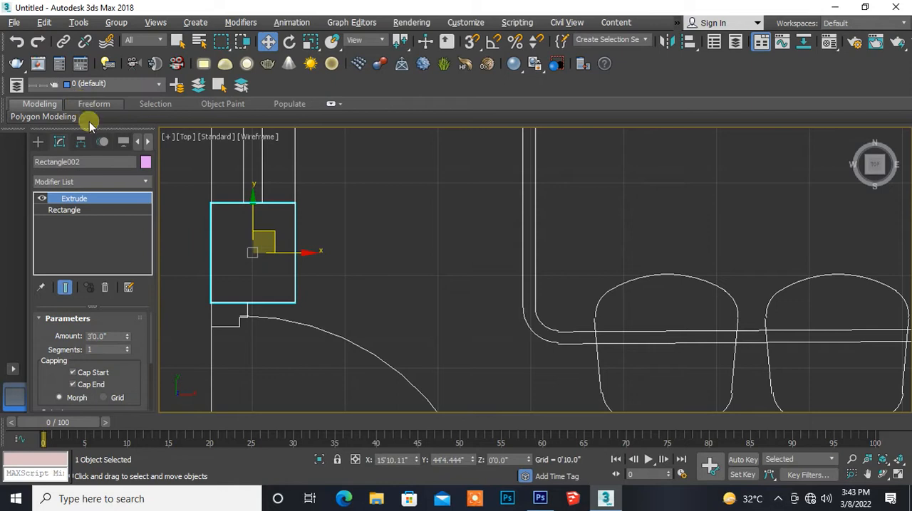
- Turn on snapping and start a line spline at the outer corner above the dining window, crossing the wall thickness to the inner face
{"action": "middle_click_drag", "start_coordinate": [304, 235], "coordinate": [295, 297]}
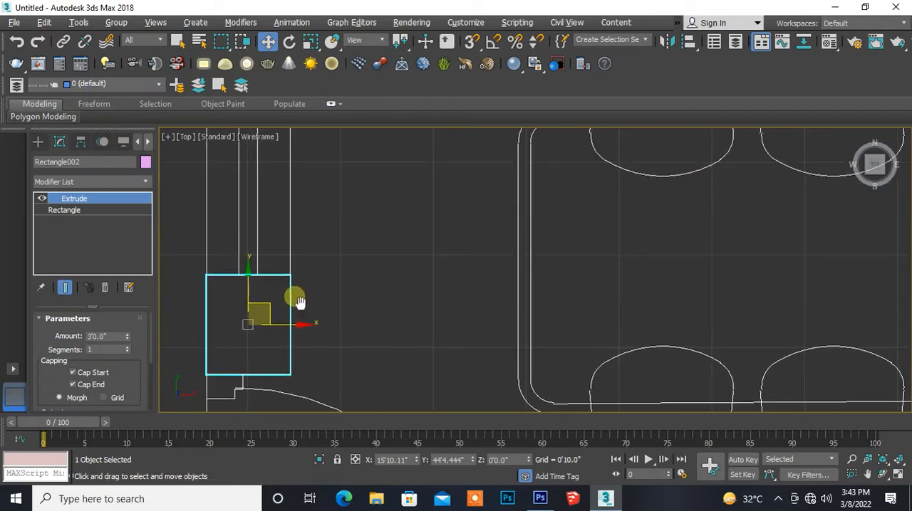
{"action": "scroll", "coordinate": [304, 277], "scroll_direction": "down", "scroll_amount": 4}
{"action": "middle_click_drag", "start_coordinate": [322, 218], "coordinate": [318, 303]}
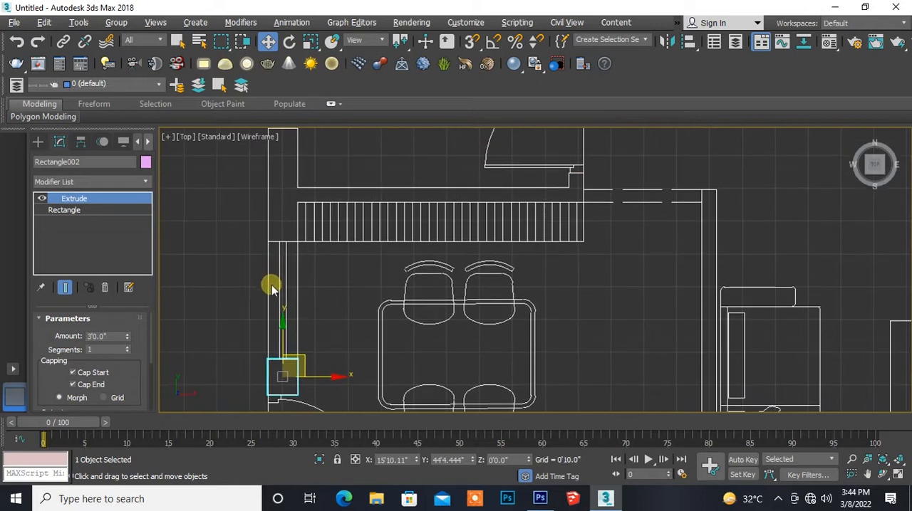
{"action": "middle_click_drag", "start_coordinate": [316, 261], "coordinate": [299, 338]}
{"action": "scroll", "coordinate": [291, 314], "scroll_direction": "up", "scroll_amount": 3}
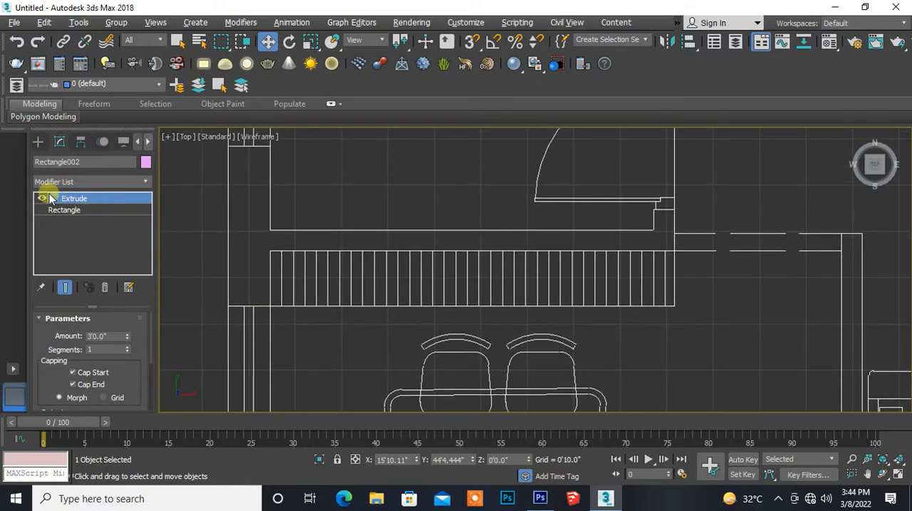
{"action": "left_click", "coordinate": [39, 143]}
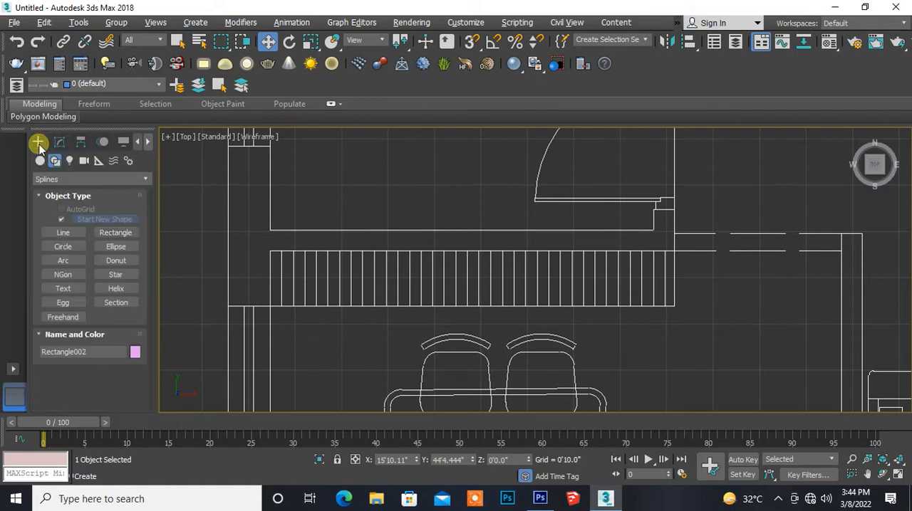
{"action": "left_click", "coordinate": [64, 232]}
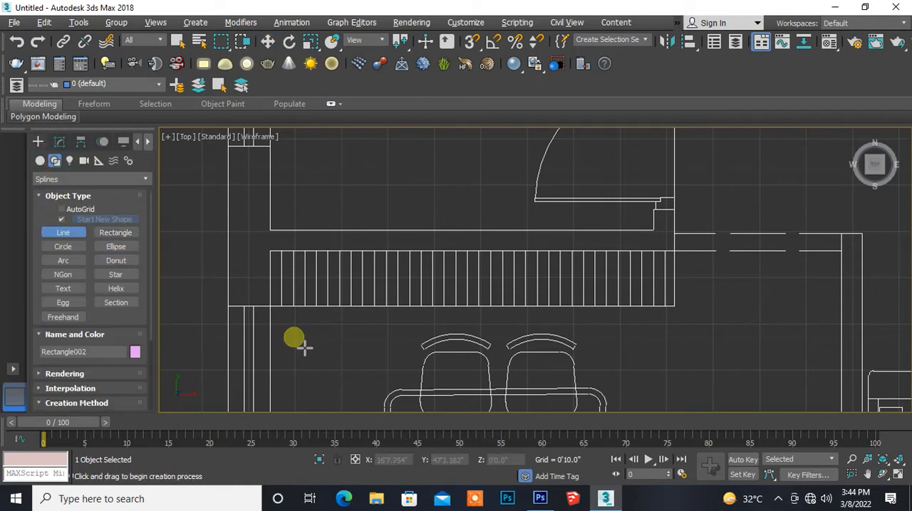
{"action": "scroll", "coordinate": [301, 347], "scroll_direction": "up", "scroll_amount": 5}
{"action": "middle_click_drag", "start_coordinate": [250, 292], "coordinate": [377, 346]}
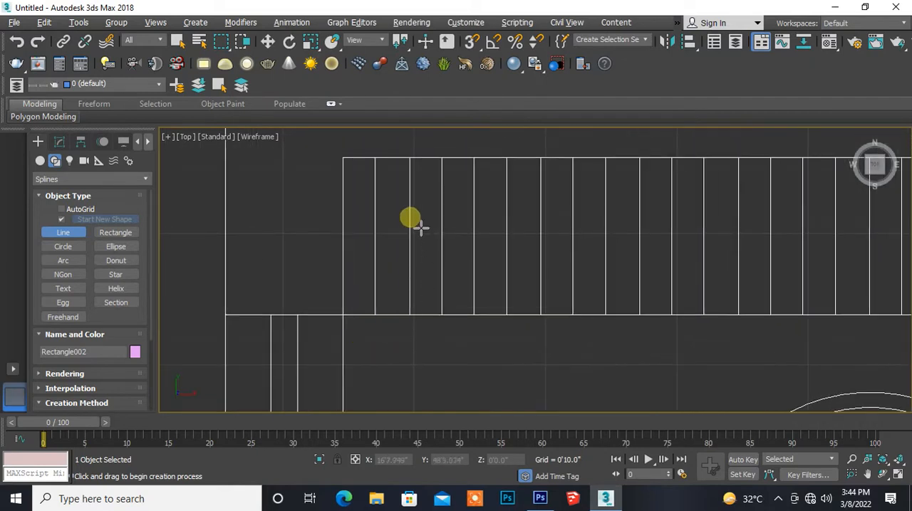
{"action": "left_click", "coordinate": [471, 43]}
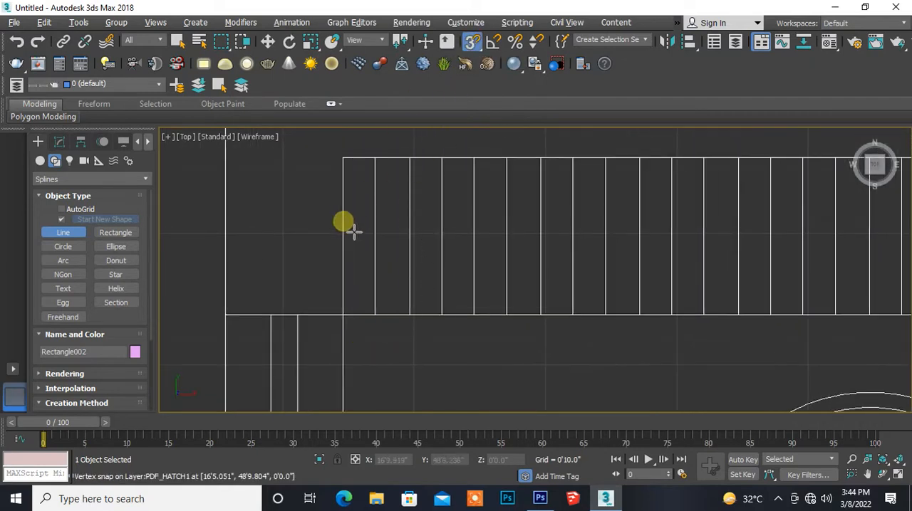
{"action": "left_click", "coordinate": [227, 322]}
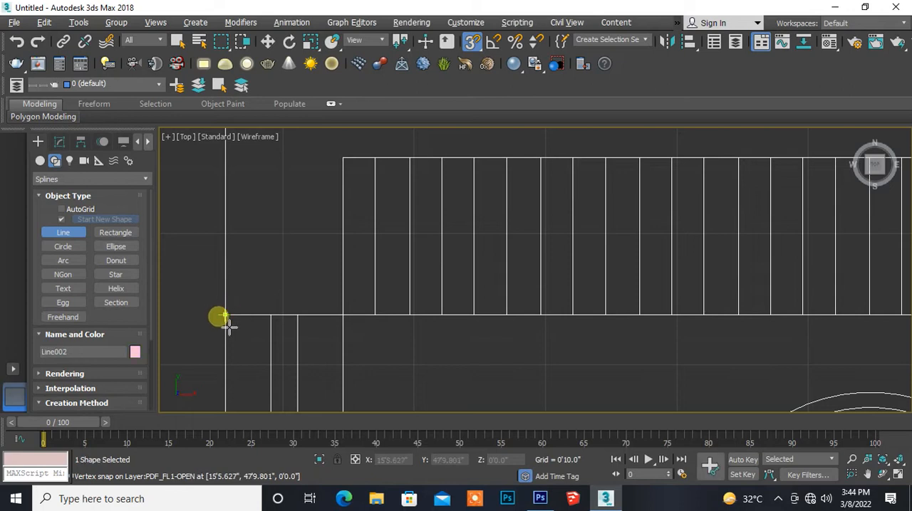
{"action": "left_click", "coordinate": [351, 322]}
- Continue the spline up to the hatched strip's upper corner and along its upper edge to the wall end by the passage
{"action": "middle_click_drag", "start_coordinate": [346, 235], "coordinate": [224, 319]}
{"action": "left_click", "coordinate": [231, 264]}
{"action": "middle_click_drag", "start_coordinate": [672, 291], "coordinate": [138, 284]}
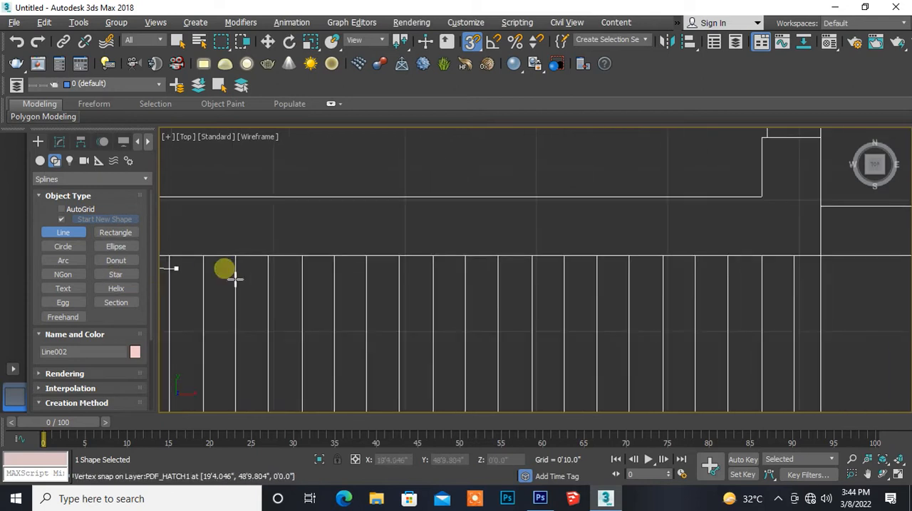
{"action": "middle_click_drag", "start_coordinate": [539, 273], "coordinate": [147, 300]}
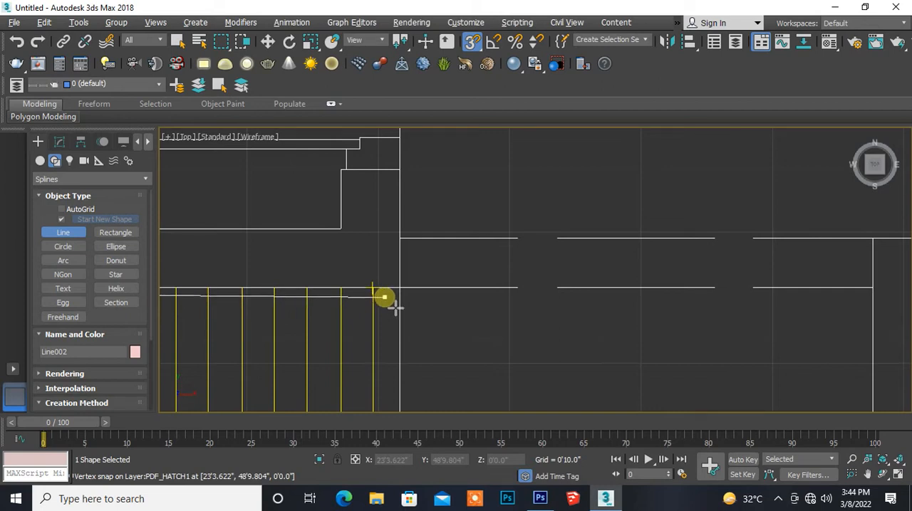
{"action": "scroll", "coordinate": [392, 308], "scroll_direction": "up", "scroll_amount": 2}
{"action": "middle_click_drag", "start_coordinate": [396, 308], "coordinate": [322, 342]}
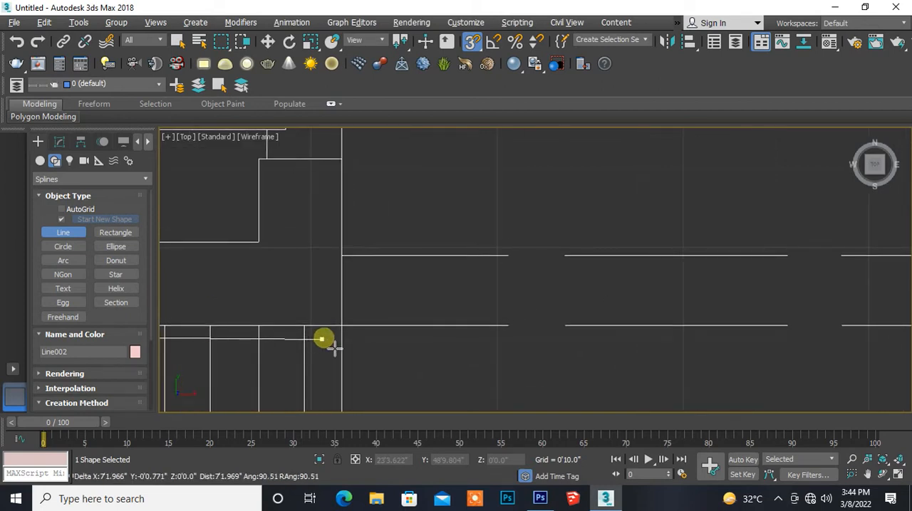
{"action": "left_click", "coordinate": [341, 326]}
- Continue the spline up the wall to the room's door jamb, across the jamb and down to the room's inner face
{"action": "middle_click_drag", "start_coordinate": [331, 254], "coordinate": [370, 377]}
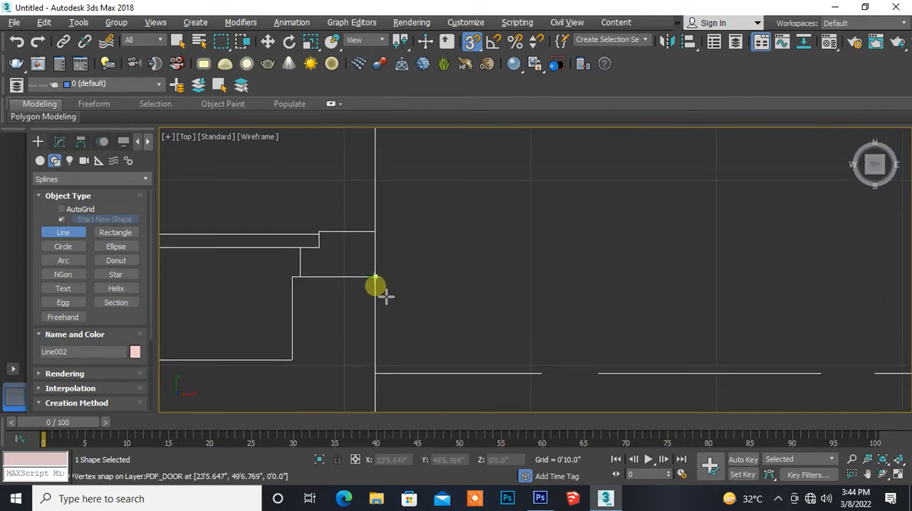
{"action": "left_click", "coordinate": [377, 277]}
{"action": "left_click", "coordinate": [292, 277]}
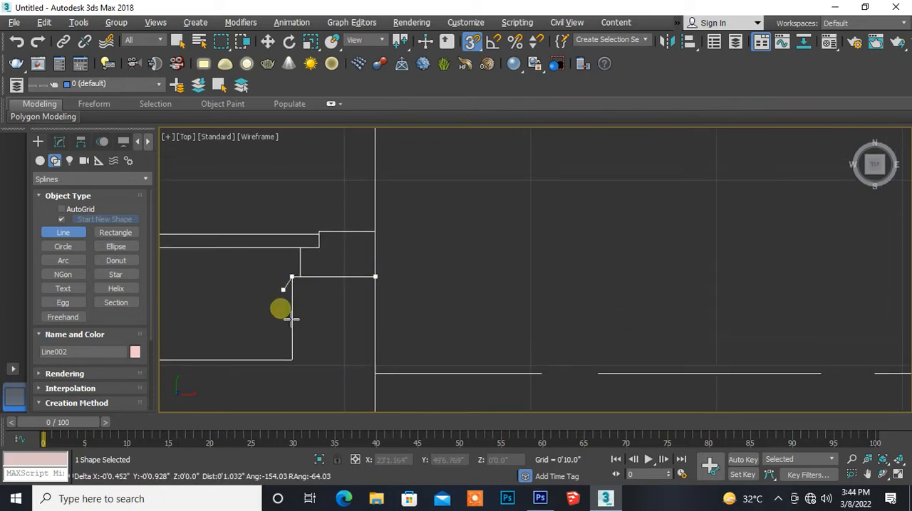
{"action": "middle_click_drag", "start_coordinate": [269, 362], "coordinate": [418, 290]}
{"action": "left_click", "coordinate": [453, 296]}
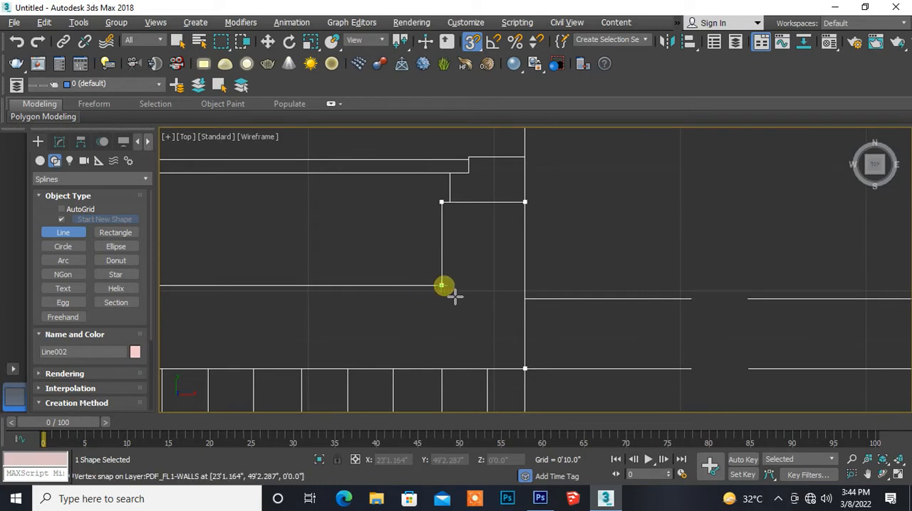
- Extend the spline along the room's inner wall face to the inner corner at the outer wall
{"action": "left_click", "coordinate": [242, 321]}
{"action": "middle_click_drag", "start_coordinate": [243, 321], "coordinate": [528, 301]}
{"action": "middle_click_drag", "start_coordinate": [595, 297], "coordinate": [505, 271]}
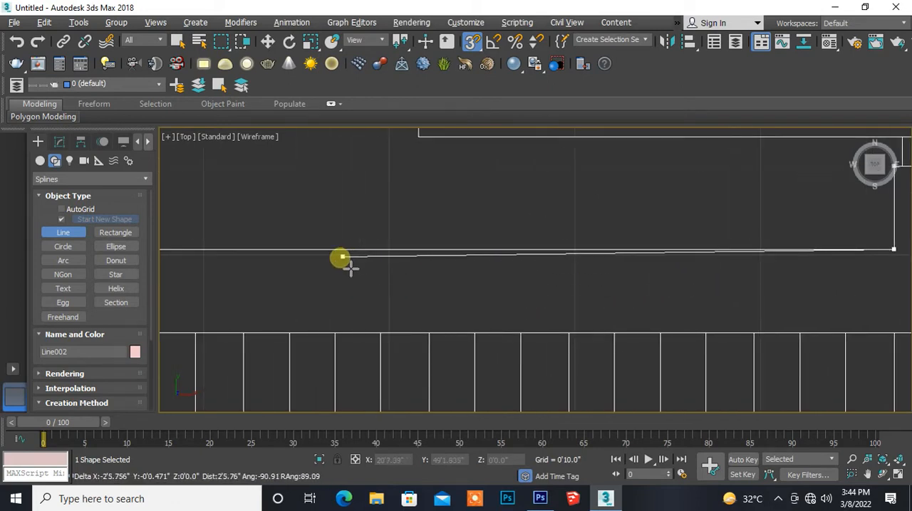
{"action": "scroll", "coordinate": [346, 262], "scroll_direction": "down", "scroll_amount": 3}
{"action": "middle_click_drag", "start_coordinate": [260, 281], "coordinate": [576, 291]}
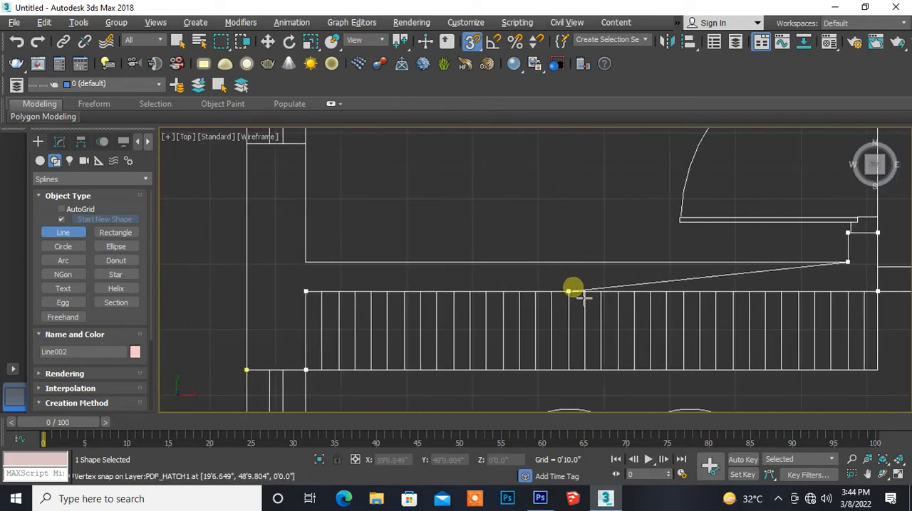
{"action": "left_click", "coordinate": [305, 262]}
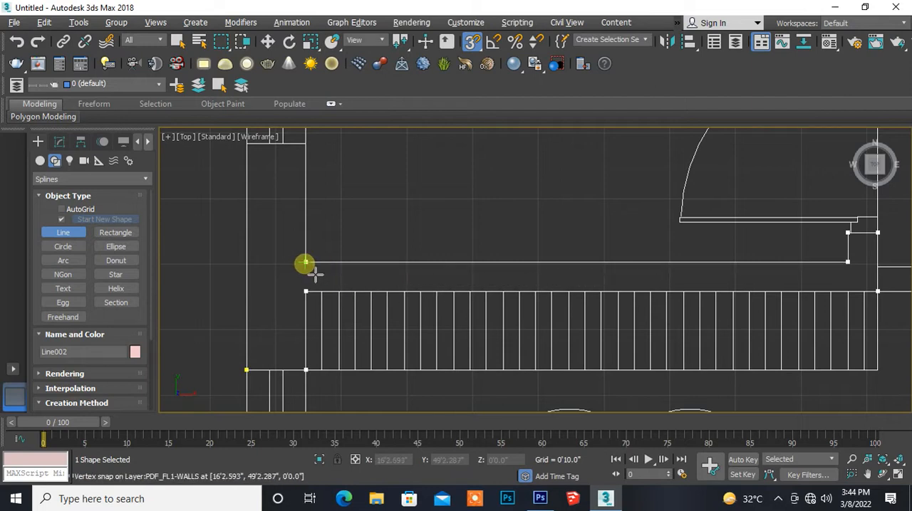
- Extend the spline up the outer wall's inner face past the window to the small room's upper corner
{"action": "middle_click_drag", "start_coordinate": [331, 231], "coordinate": [332, 320]}
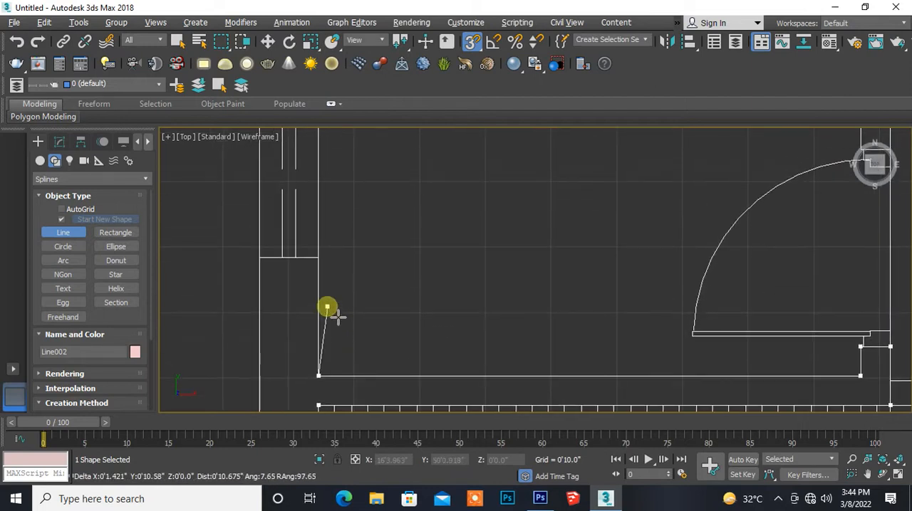
{"action": "scroll", "coordinate": [335, 312], "scroll_direction": "up", "scroll_amount": 1}
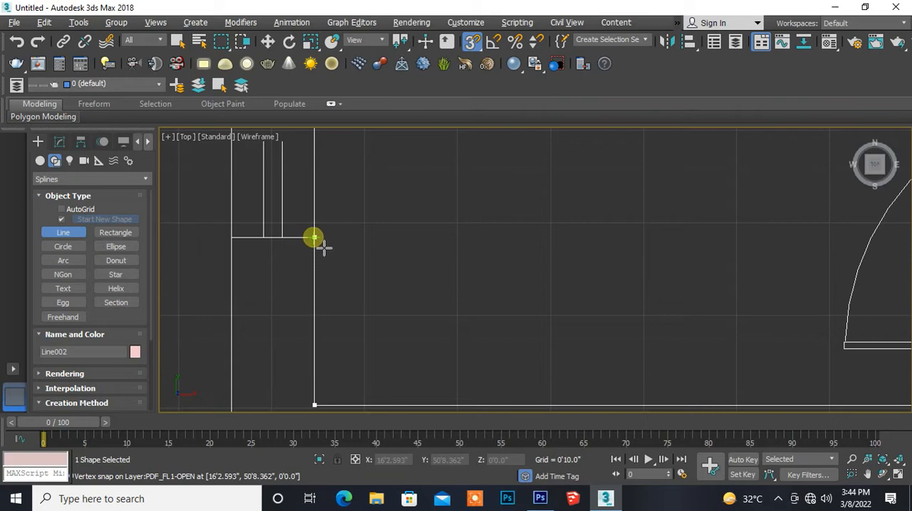
{"action": "middle_click_drag", "start_coordinate": [344, 249], "coordinate": [348, 335]}
{"action": "scroll", "coordinate": [349, 335], "scroll_direction": "down", "scroll_amount": 2}
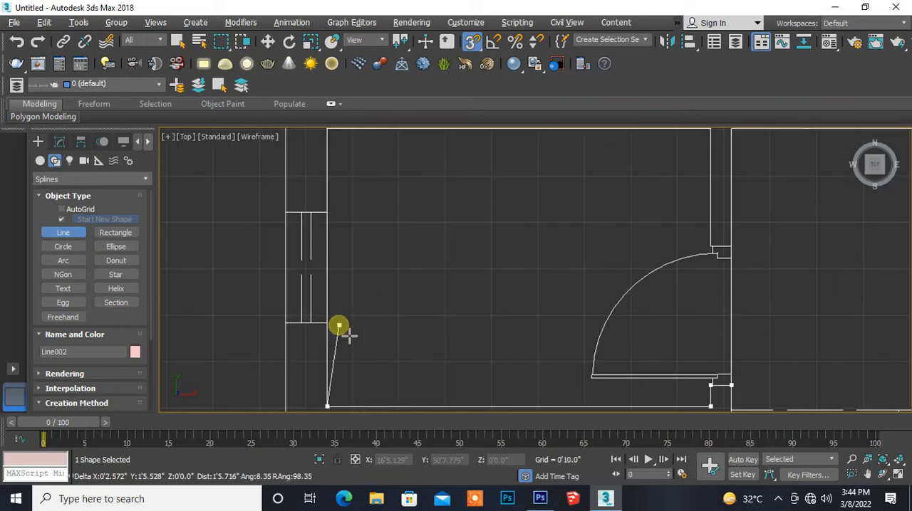
{"action": "middle_click_drag", "start_coordinate": [339, 327], "coordinate": [295, 301]}
{"action": "scroll", "coordinate": [285, 266], "scroll_direction": "down", "scroll_amount": 2}
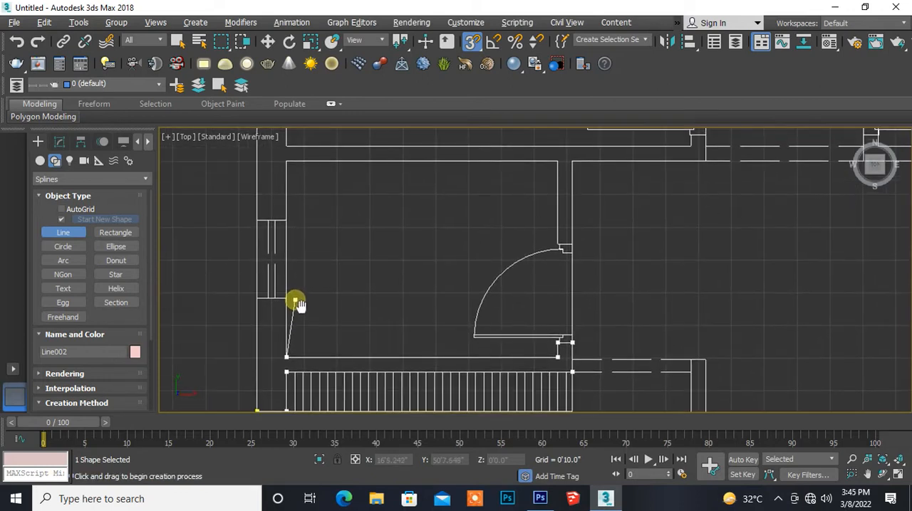
{"action": "scroll", "coordinate": [305, 310], "scroll_direction": "up", "scroll_amount": 2}
{"action": "scroll", "coordinate": [305, 310], "scroll_direction": "down", "scroll_amount": 2}
{"action": "middle_click_drag", "start_coordinate": [320, 207], "coordinate": [323, 307]}
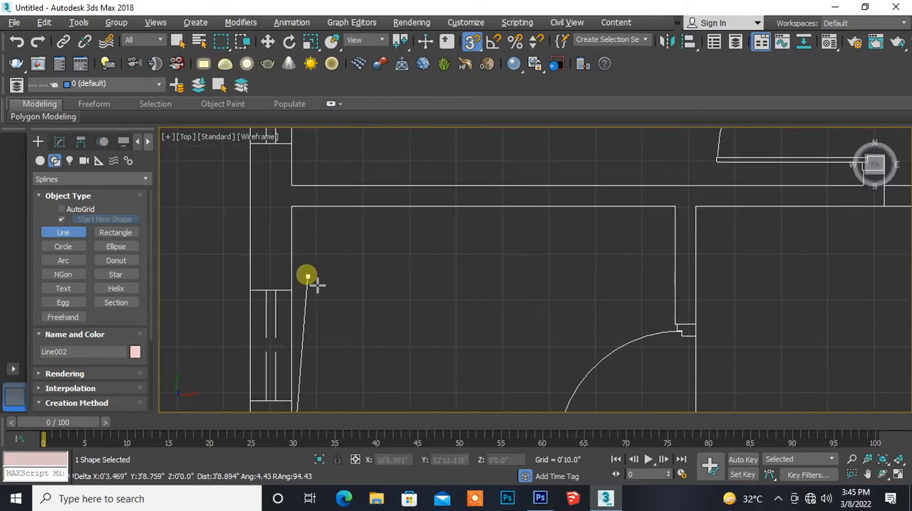
{"action": "left_click", "coordinate": [291, 207]}
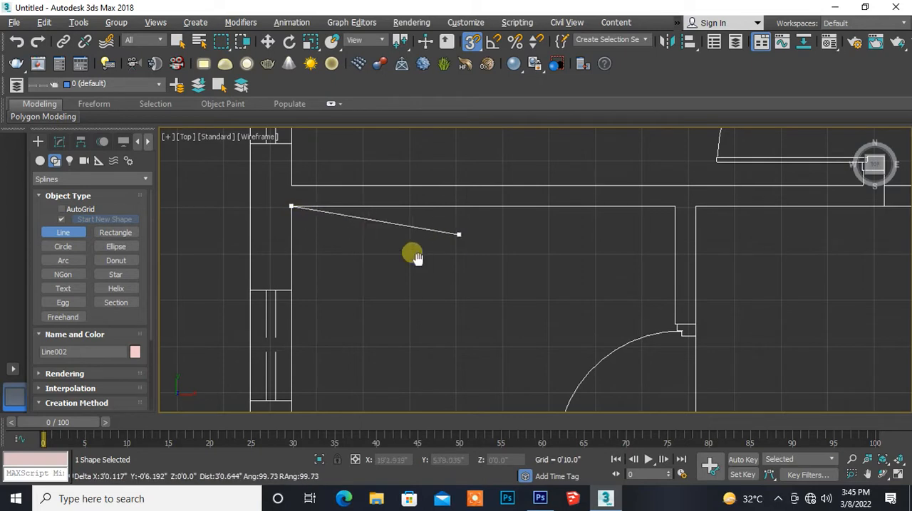
- Continue the spline along the small room's upper wall face to its corner with the door partition
{"action": "middle_click_drag", "start_coordinate": [417, 259], "coordinate": [187, 311]}
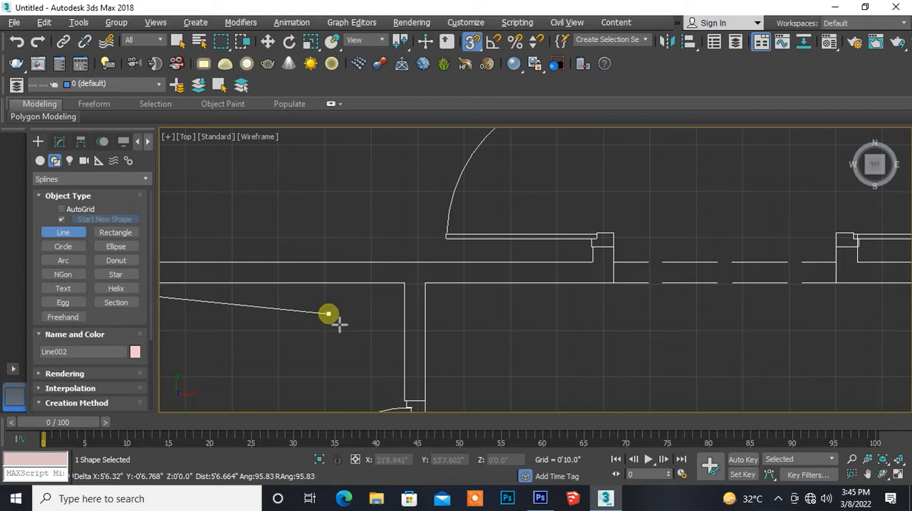
{"action": "middle_click_drag", "start_coordinate": [339, 324], "coordinate": [262, 233]}
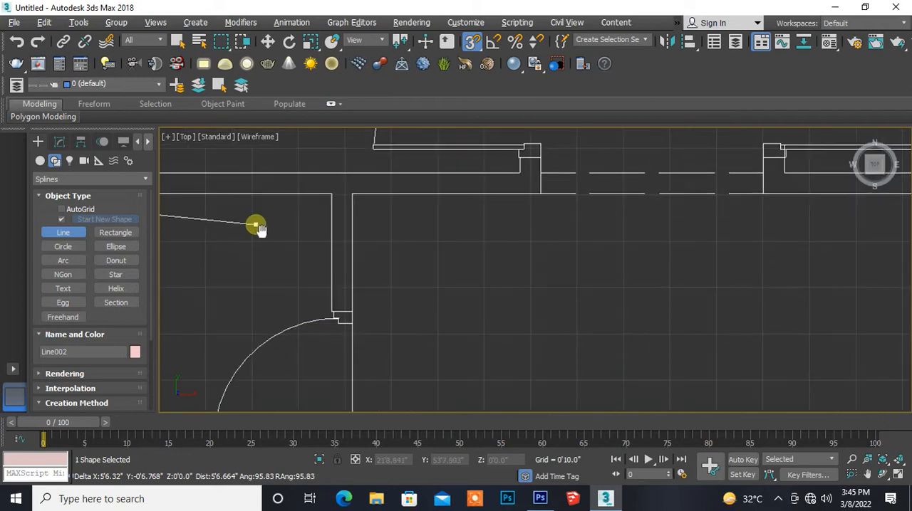
{"action": "left_click", "coordinate": [335, 217]}
- Bring the spline down the partition's inner face to the door jamb and across the partition's thickness
{"action": "scroll", "coordinate": [316, 309], "scroll_direction": "up", "scroll_amount": 4}
{"action": "middle_click_drag", "start_coordinate": [316, 309], "coordinate": [244, 218]}
{"action": "scroll", "coordinate": [285, 242], "scroll_direction": "up", "scroll_amount": 5}
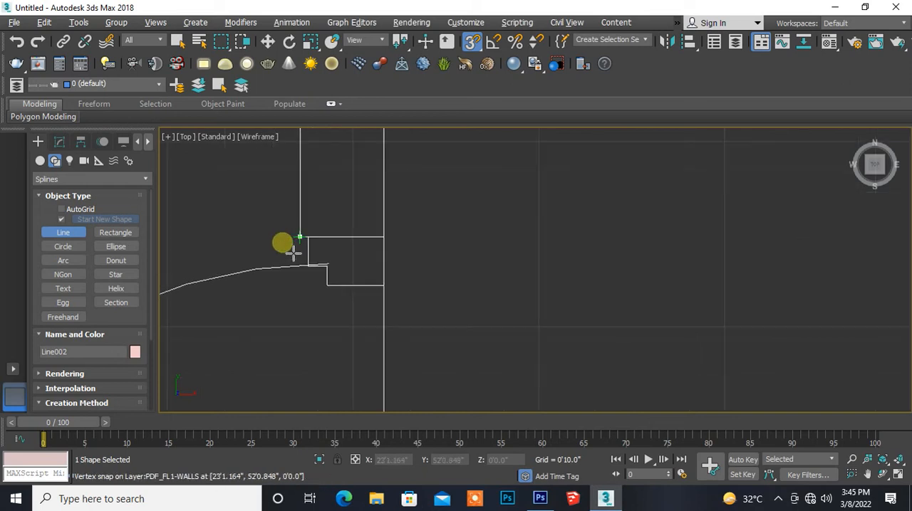
{"action": "left_click", "coordinate": [320, 241]}
{"action": "left_click", "coordinate": [441, 242]}
- Continue the spline up the partition's far side and along the horizontal wall's lower face to the dashed opening
{"action": "middle_click_drag", "start_coordinate": [427, 197], "coordinate": [411, 368]}
{"action": "scroll", "coordinate": [406, 306], "scroll_direction": "down", "scroll_amount": 5}
{"action": "middle_click_drag", "start_coordinate": [408, 252], "coordinate": [276, 381]}
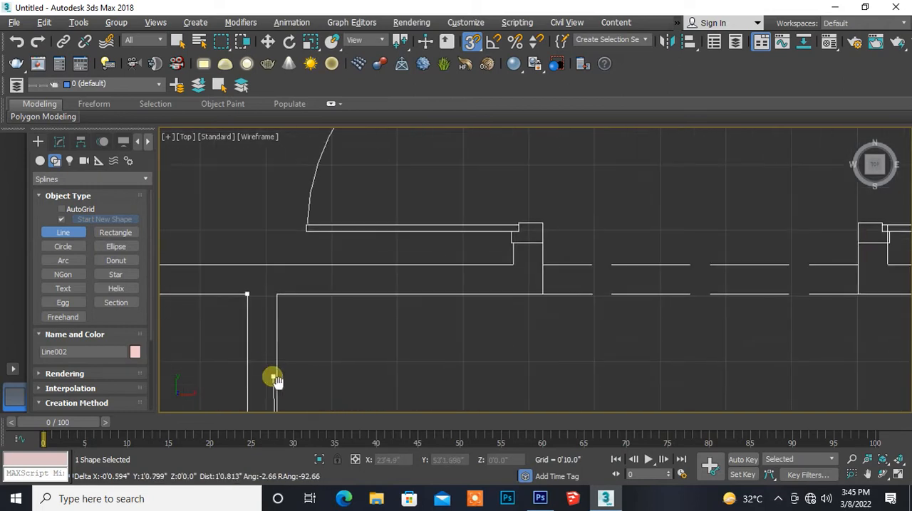
{"action": "left_click", "coordinate": [276, 294]}
{"action": "middle_click_drag", "start_coordinate": [463, 332], "coordinate": [297, 323]}
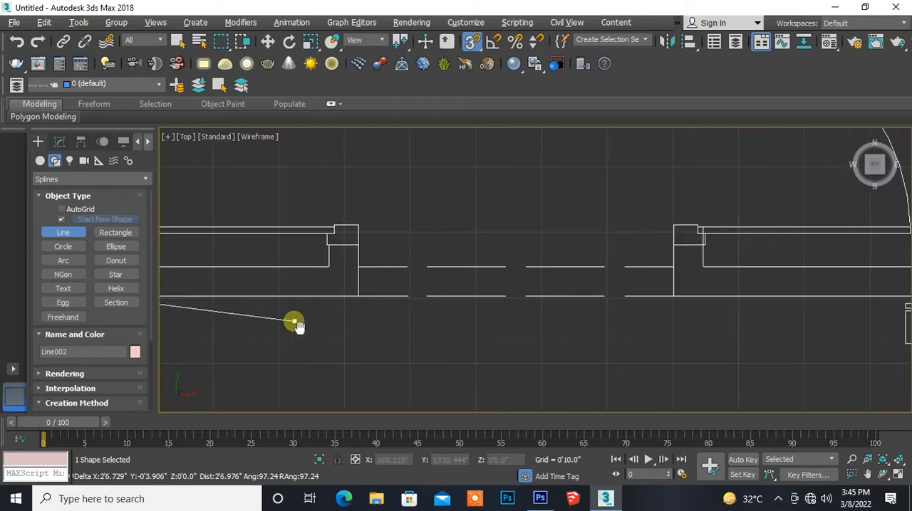
{"action": "scroll", "coordinate": [333, 332], "scroll_direction": "up", "scroll_amount": 3}
{"action": "middle_click_drag", "start_coordinate": [372, 305], "coordinate": [297, 348]}
{"action": "left_click", "coordinate": [314, 322]}
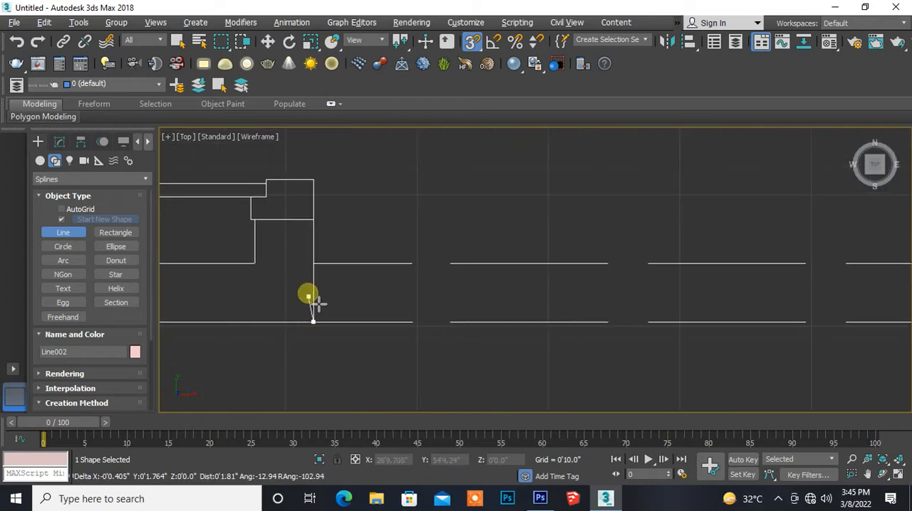
- Trace the spline up the wall end, across below the bedroom door frame and down to the bedroom's wall face
{"action": "middle_click_drag", "start_coordinate": [308, 282], "coordinate": [309, 357]}
{"action": "scroll", "coordinate": [316, 362], "scroll_direction": "up", "scroll_amount": 3}
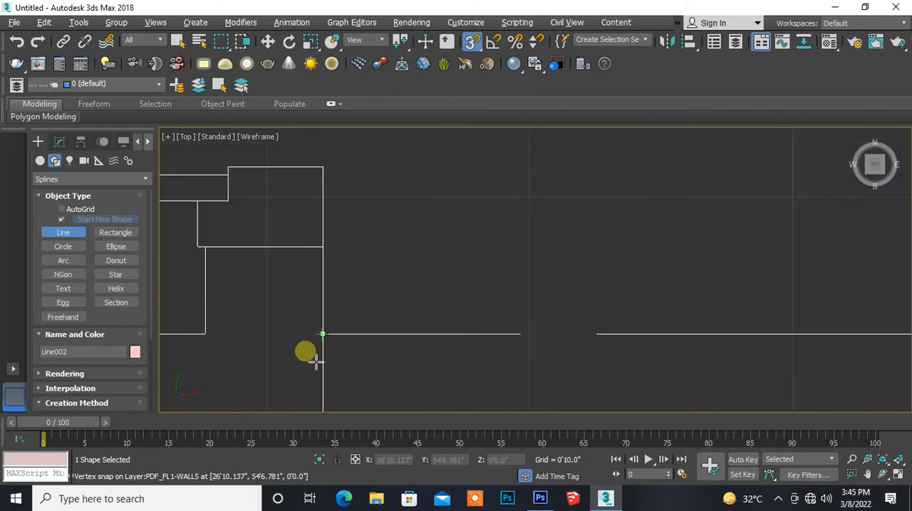
{"action": "left_click", "coordinate": [318, 249]}
{"action": "middle_click_drag", "start_coordinate": [221, 281], "coordinate": [316, 299]}
{"action": "scroll", "coordinate": [316, 282], "scroll_direction": "up", "scroll_amount": 2}
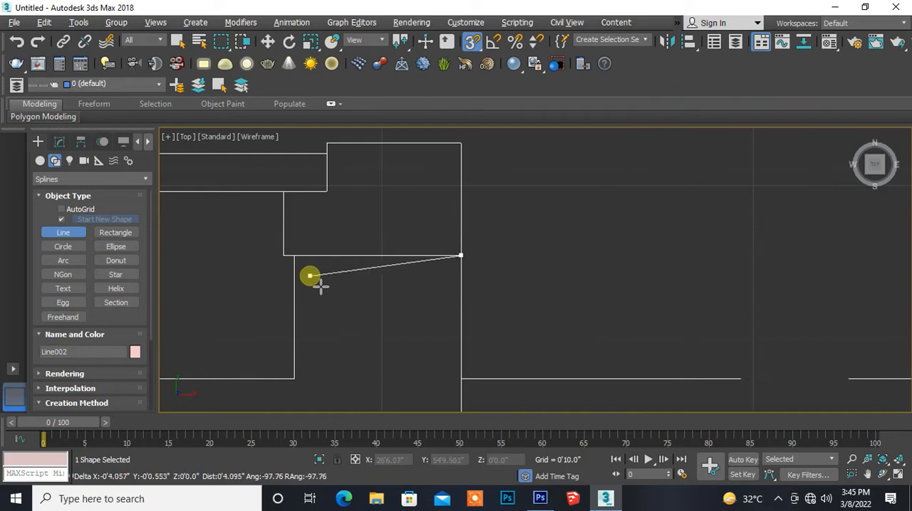
{"action": "left_click", "coordinate": [301, 262]}
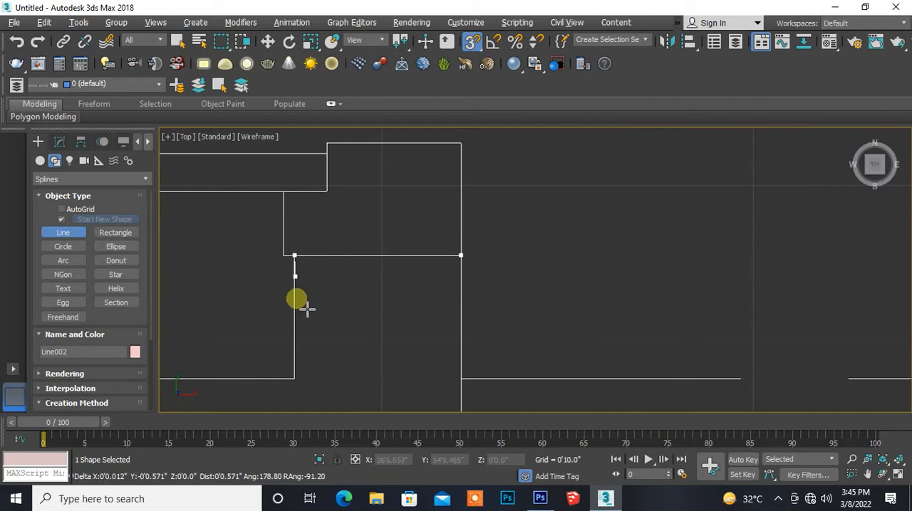
{"action": "left_click", "coordinate": [304, 391]}
- Run the spline along the bedroom's lower wall face to the outer wall, then around to the window edge's outer corner
{"action": "middle_click_drag", "start_coordinate": [271, 393], "coordinate": [679, 285]}
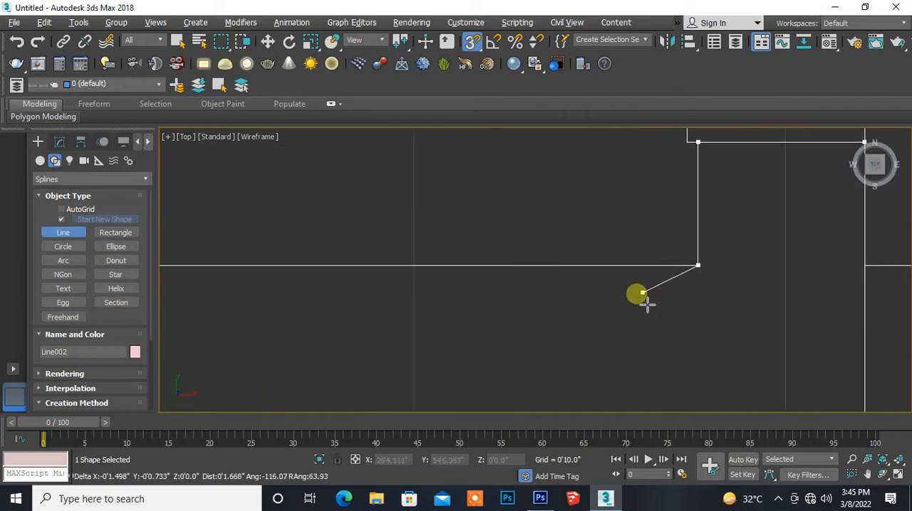
{"action": "scroll", "coordinate": [647, 305], "scroll_direction": "down", "scroll_amount": 4}
{"action": "middle_click_drag", "start_coordinate": [262, 306], "coordinate": [663, 315]}
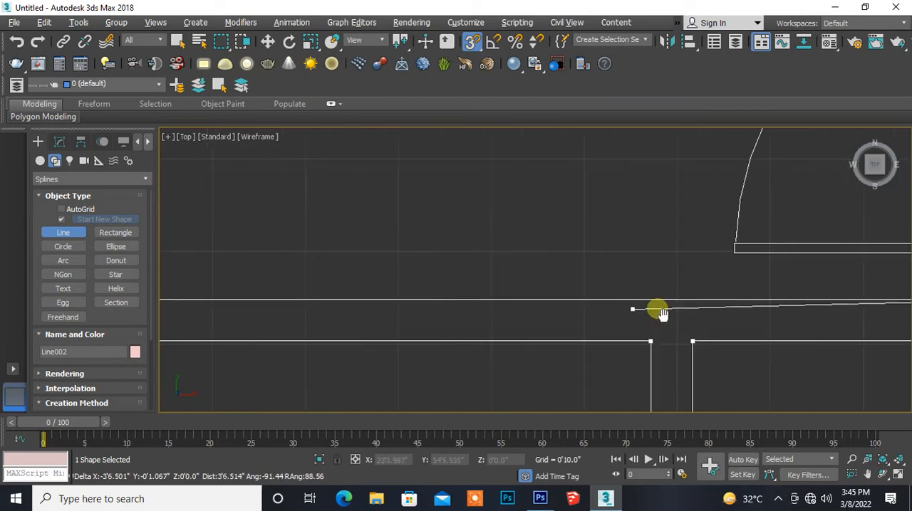
{"action": "scroll", "coordinate": [221, 299], "scroll_direction": "down", "scroll_amount": 3}
{"action": "middle_click_drag", "start_coordinate": [229, 305], "coordinate": [407, 309]}
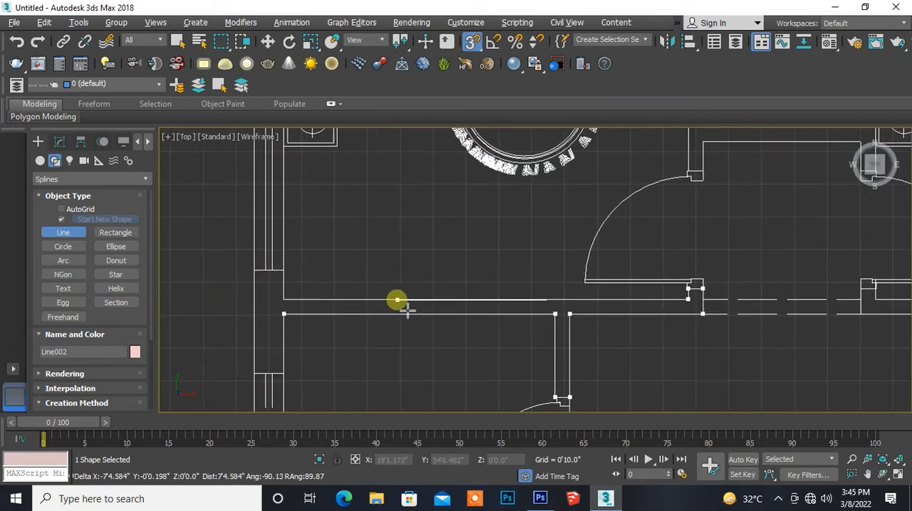
{"action": "scroll", "coordinate": [295, 304], "scroll_direction": "up", "scroll_amount": 2}
{"action": "left_click", "coordinate": [296, 304]}
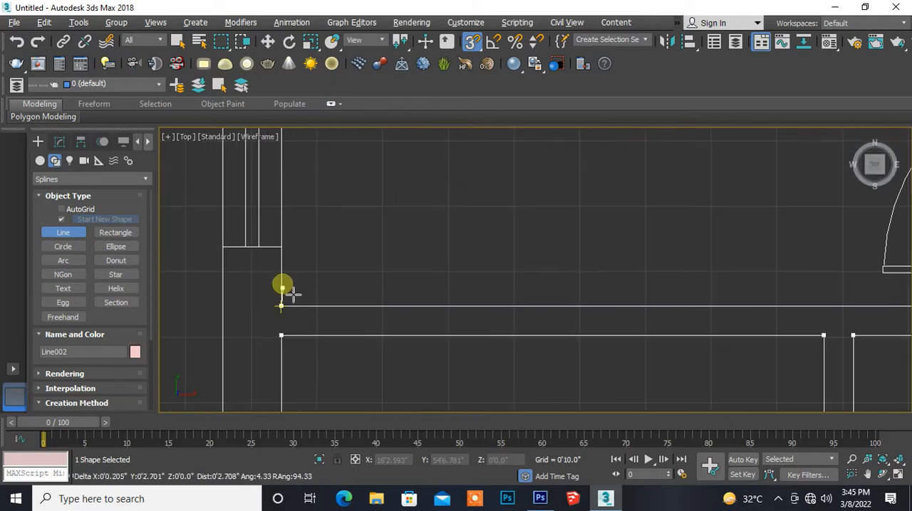
{"action": "left_click", "coordinate": [222, 247]}
- Bring the spline down the building's outer wall face to its starting vertex and close it
{"action": "middle_click_drag", "start_coordinate": [220, 348], "coordinate": [245, 163]}
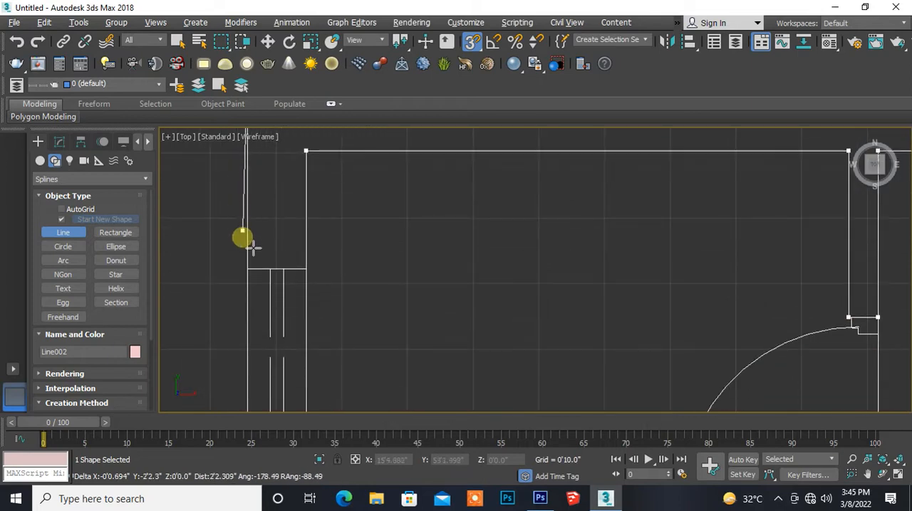
{"action": "middle_click_drag", "start_coordinate": [252, 353], "coordinate": [244, 159]}
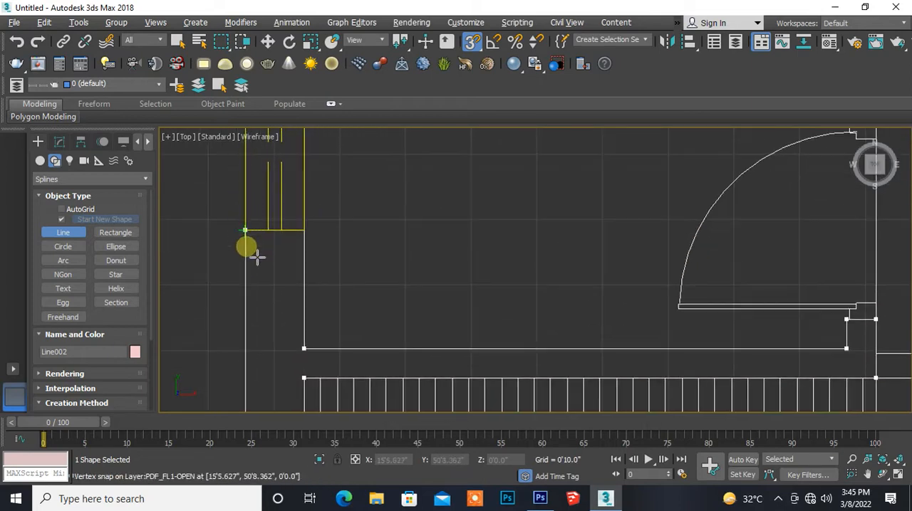
{"action": "middle_click_drag", "start_coordinate": [252, 363], "coordinate": [240, 189]}
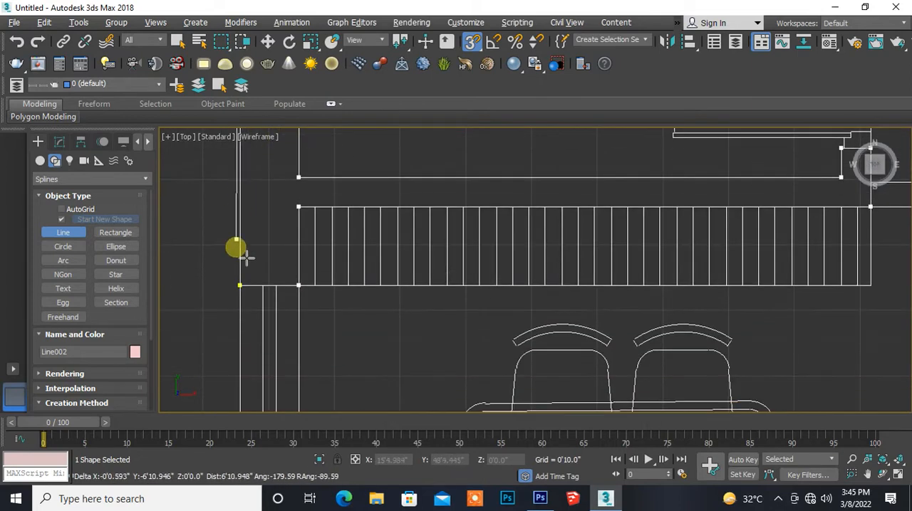
{"action": "left_click", "coordinate": [240, 285]}
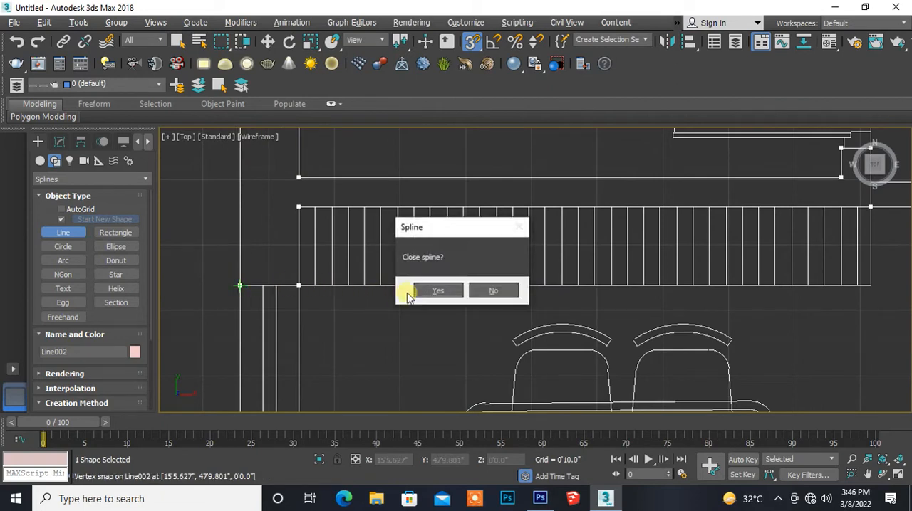
{"action": "left_click", "coordinate": [437, 290]}
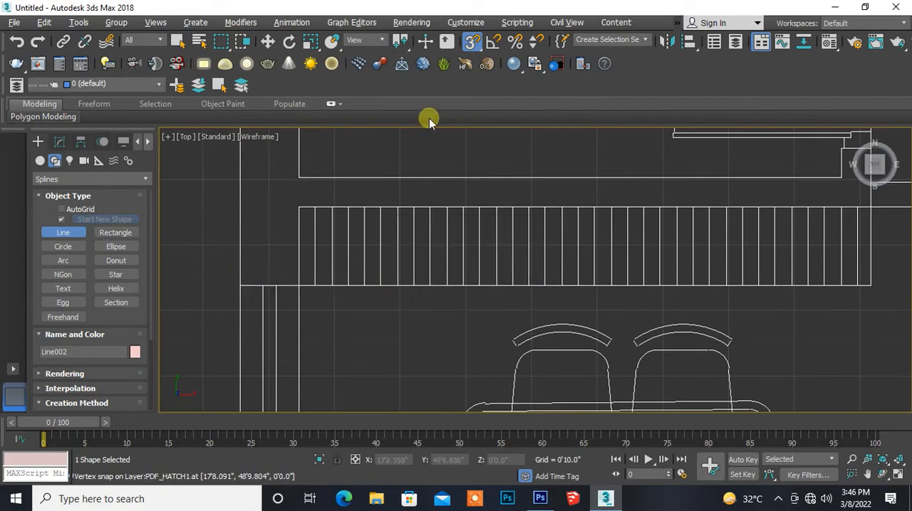
- Apply an Extrude modifier with an amount of 3'0" to the closed wall outline
{"action": "left_click", "coordinate": [58, 141]}
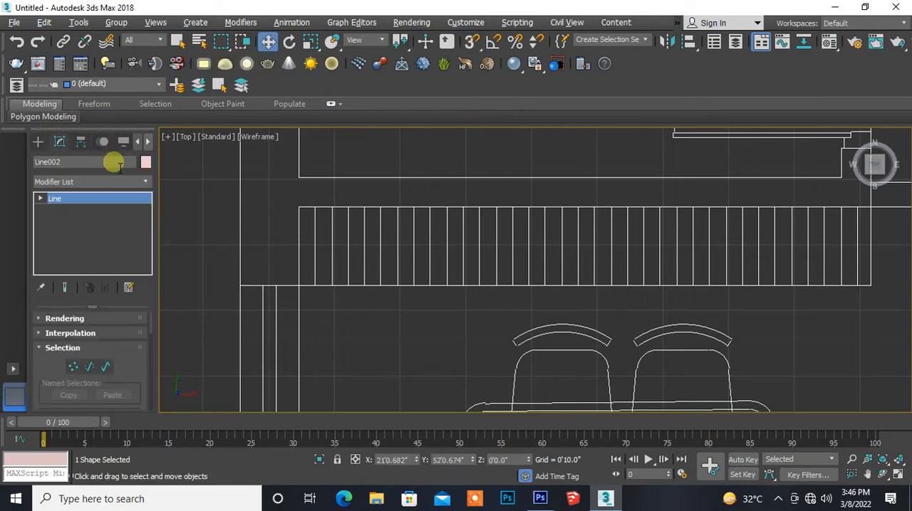
{"action": "left_click", "coordinate": [142, 182]}
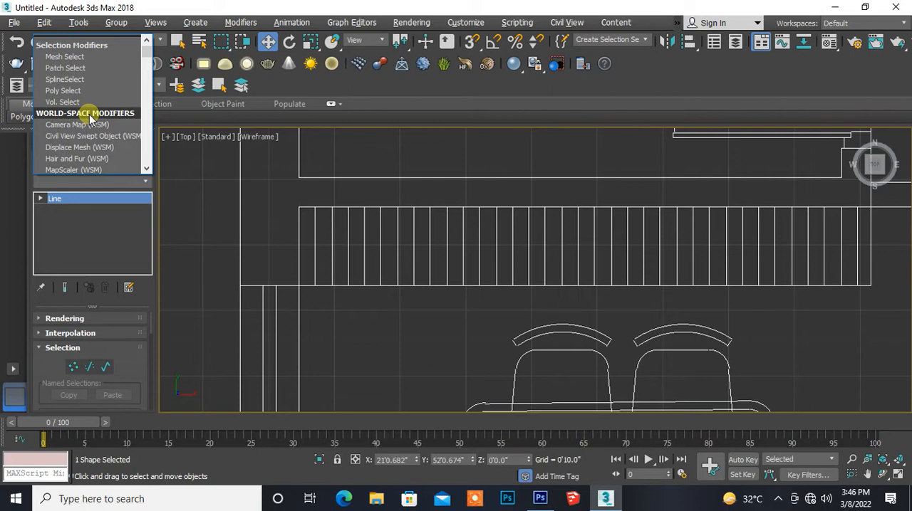
{"action": "key", "text": "e"}
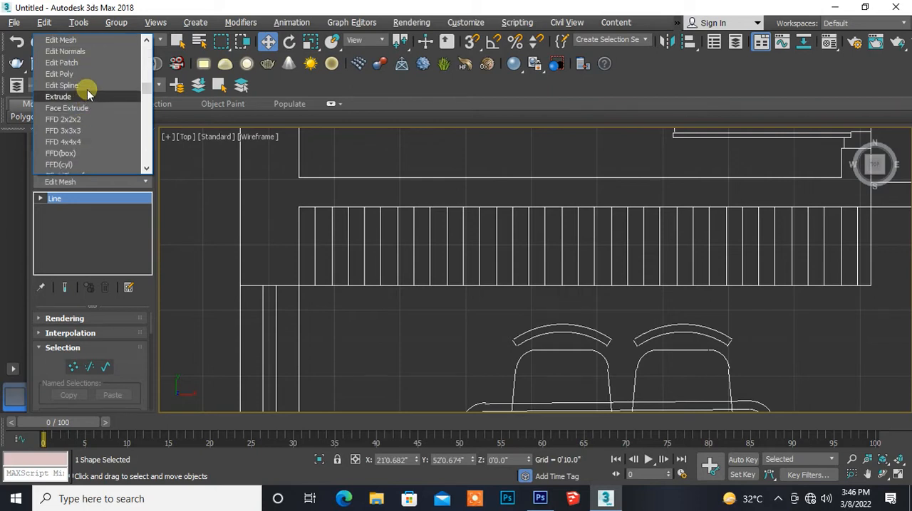
{"action": "left_click", "coordinate": [79, 98]}
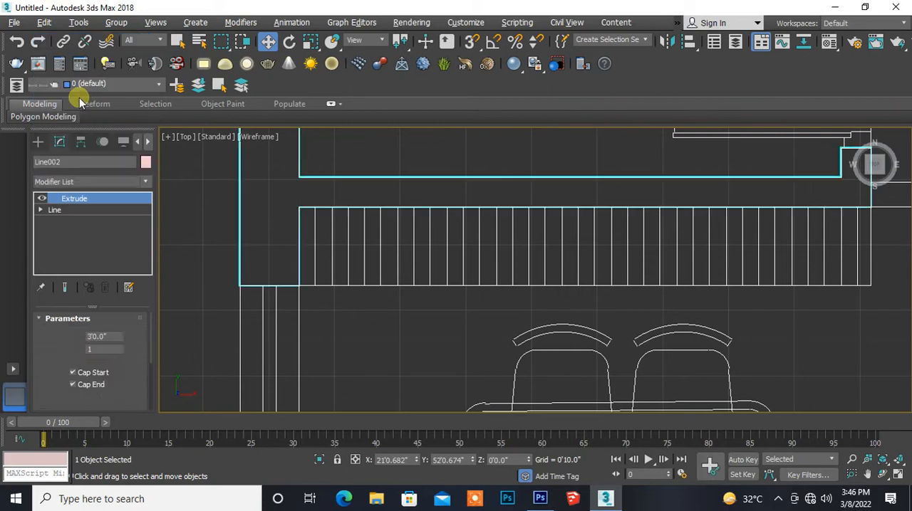
- With snapping enabled, start a new line at the outer wall corner above the bedroom window and run it to the wall's inner face
{"action": "scroll", "coordinate": [372, 230], "scroll_direction": "down", "scroll_amount": 5}
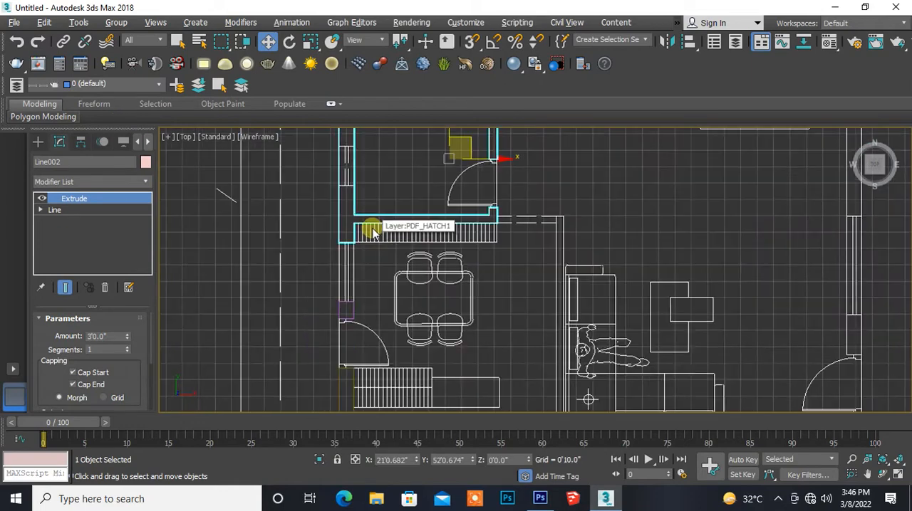
{"action": "middle_click_drag", "start_coordinate": [372, 234], "coordinate": [314, 344]}
{"action": "middle_click_drag", "start_coordinate": [361, 281], "coordinate": [303, 315]}
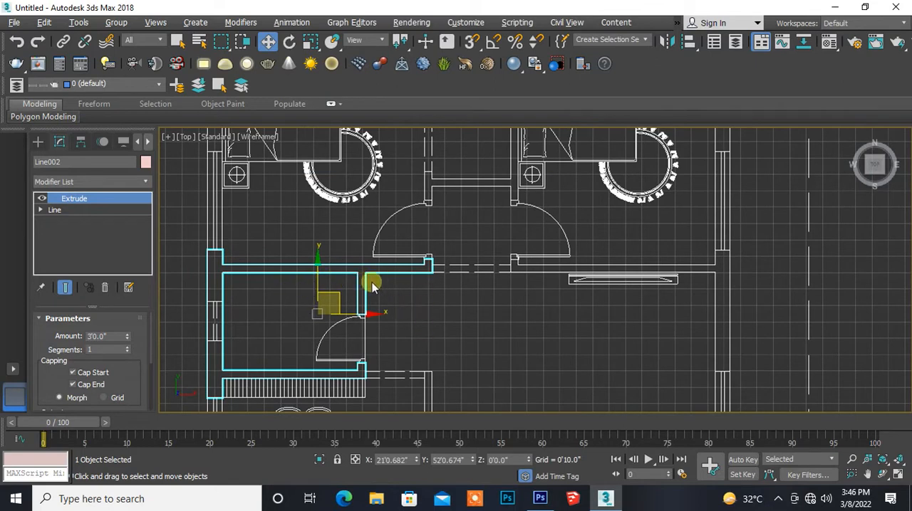
{"action": "middle_click_drag", "start_coordinate": [280, 280], "coordinate": [298, 331]}
{"action": "scroll", "coordinate": [257, 273], "scroll_direction": "up", "scroll_amount": 3}
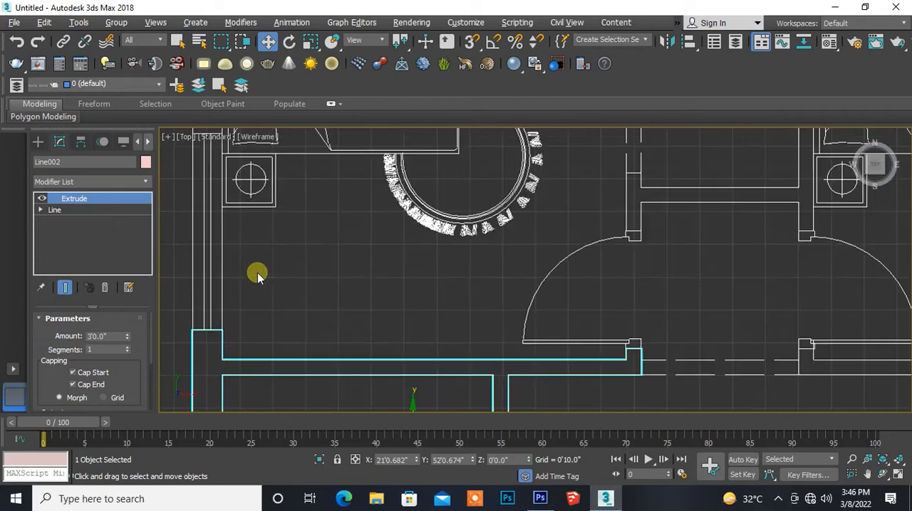
{"action": "middle_click_drag", "start_coordinate": [257, 223], "coordinate": [303, 340]}
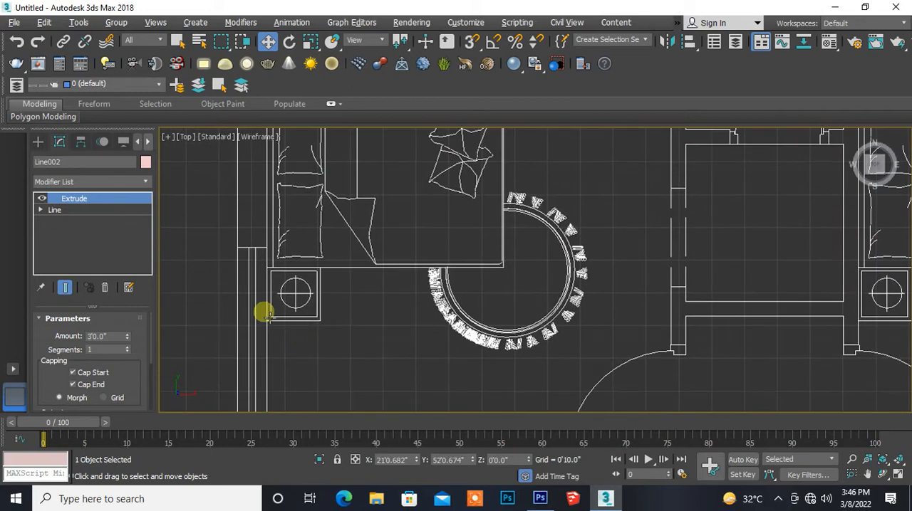
{"action": "scroll", "coordinate": [261, 276], "scroll_direction": "up", "scroll_amount": 5}
{"action": "middle_click_drag", "start_coordinate": [244, 238], "coordinate": [307, 326]}
{"action": "scroll", "coordinate": [276, 301], "scroll_direction": "up", "scroll_amount": 2}
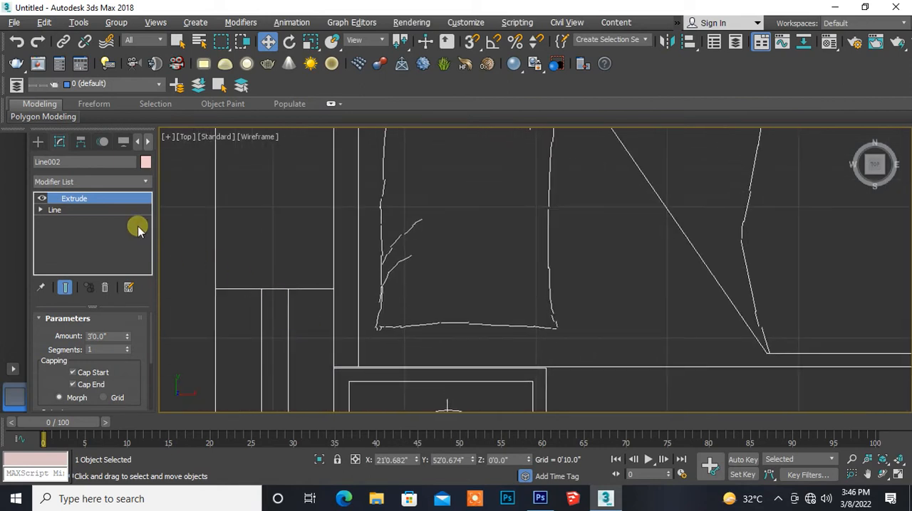
{"action": "left_click", "coordinate": [37, 142]}
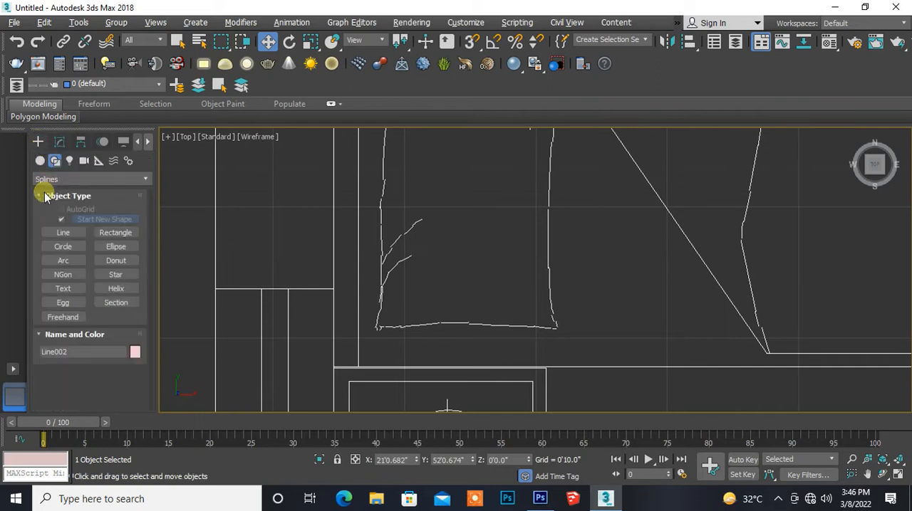
{"action": "left_click", "coordinate": [62, 233]}
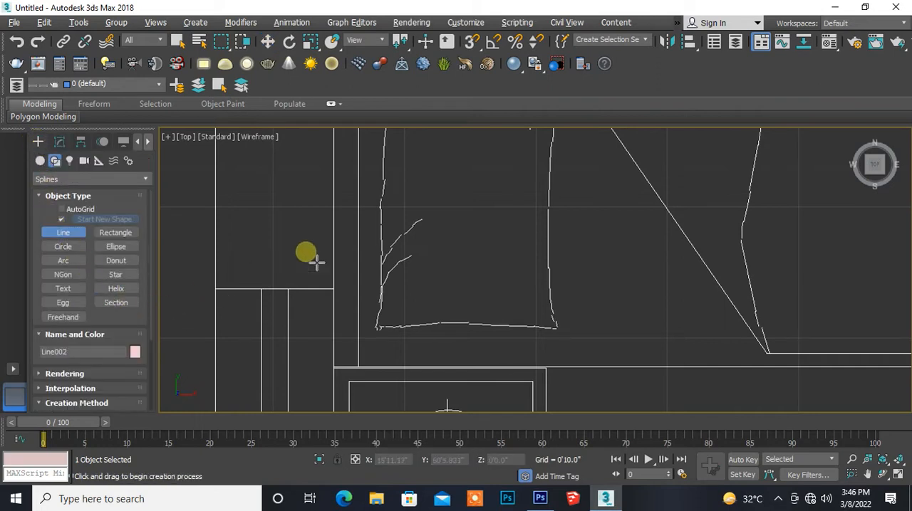
{"action": "left_click", "coordinate": [475, 41]}
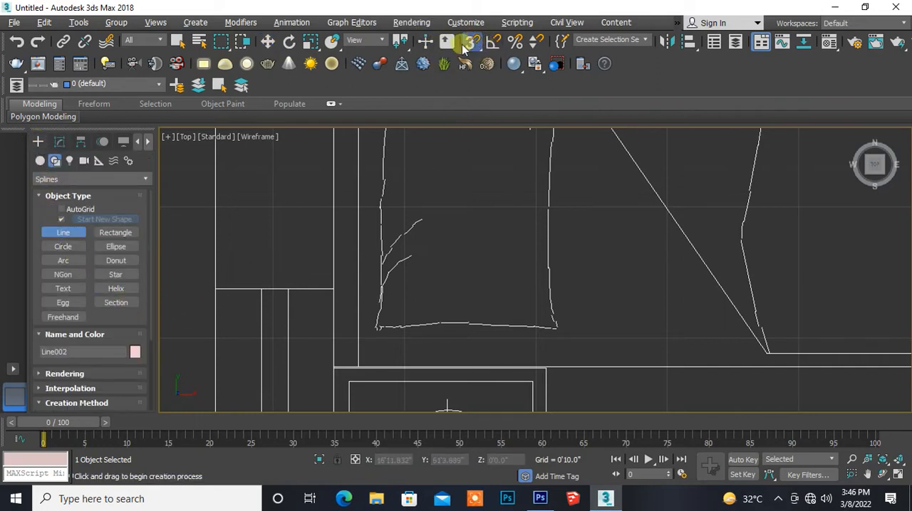
{"action": "left_click", "coordinate": [215, 289]}
{"action": "left_click", "coordinate": [342, 294]}
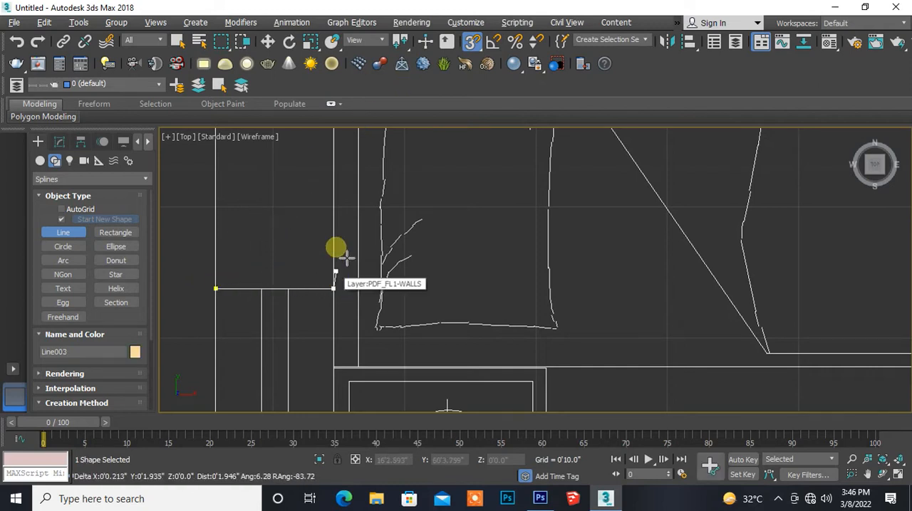
- Run the spline up the bedroom's outer-wall inner face to the corner at the far end of the hatched wardrobe
{"action": "middle_click_drag", "start_coordinate": [330, 195], "coordinate": [300, 389]}
{"action": "middle_click_drag", "start_coordinate": [301, 234], "coordinate": [281, 401]}
{"action": "middle_click_drag", "start_coordinate": [253, 173], "coordinate": [232, 362]}
{"action": "middle_click_drag", "start_coordinate": [247, 278], "coordinate": [220, 326]}
{"action": "scroll", "coordinate": [219, 326], "scroll_direction": "up", "scroll_amount": 4}
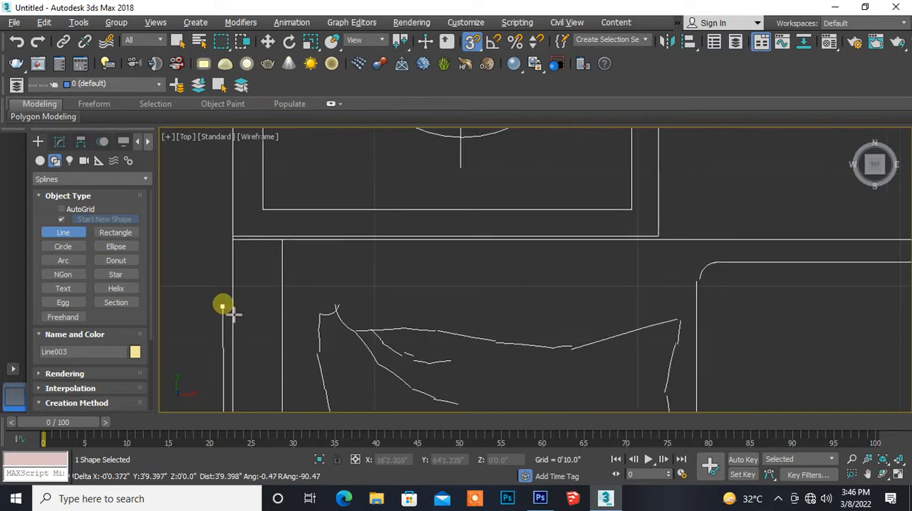
{"action": "middle_click_drag", "start_coordinate": [230, 295], "coordinate": [190, 317]}
{"action": "scroll", "coordinate": [203, 317], "scroll_direction": "down", "scroll_amount": 5}
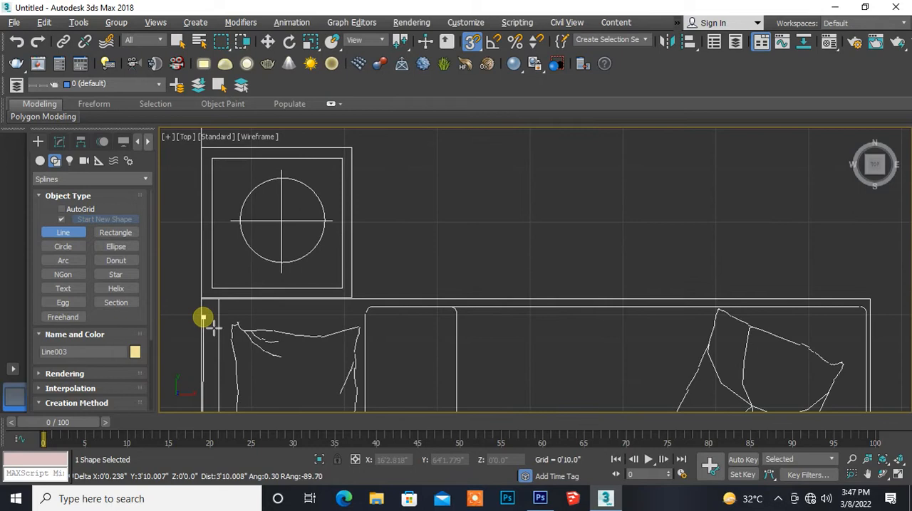
{"action": "middle_click_drag", "start_coordinate": [195, 238], "coordinate": [235, 392]}
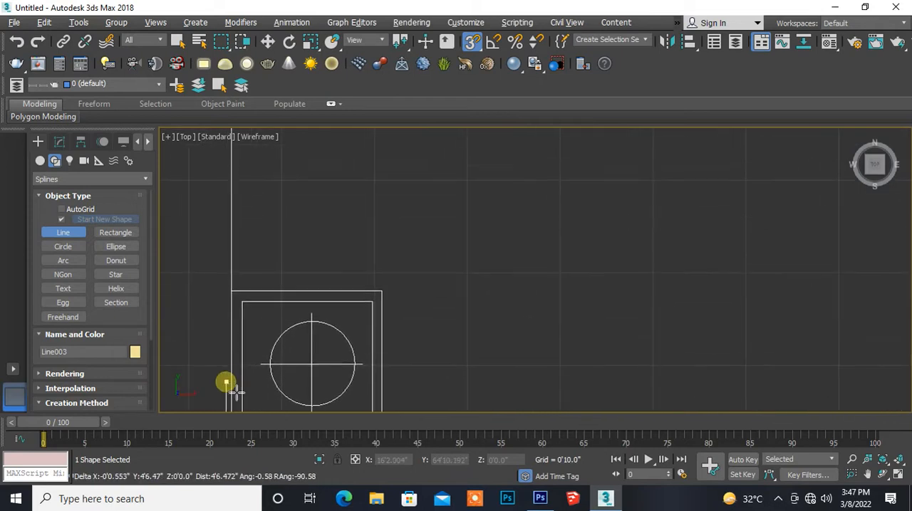
{"action": "middle_click_drag", "start_coordinate": [222, 188], "coordinate": [224, 378]}
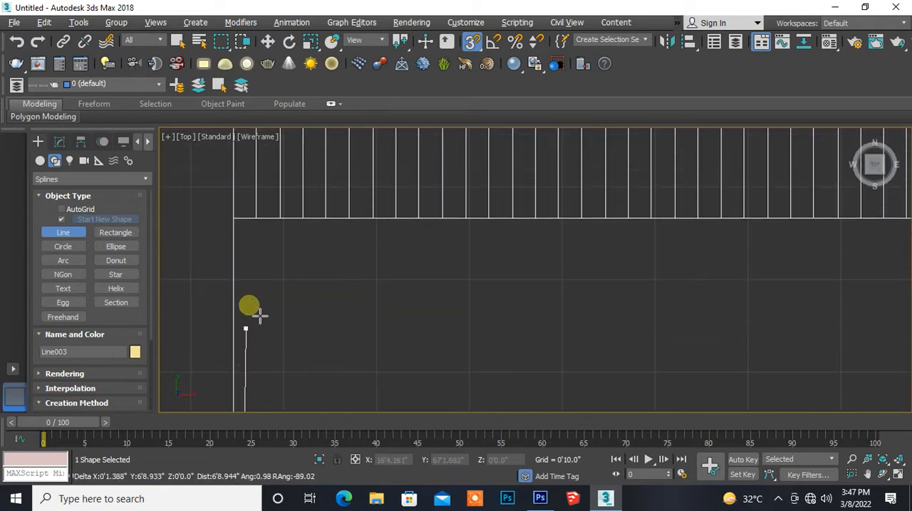
{"action": "middle_click_drag", "start_coordinate": [242, 279], "coordinate": [234, 421]}
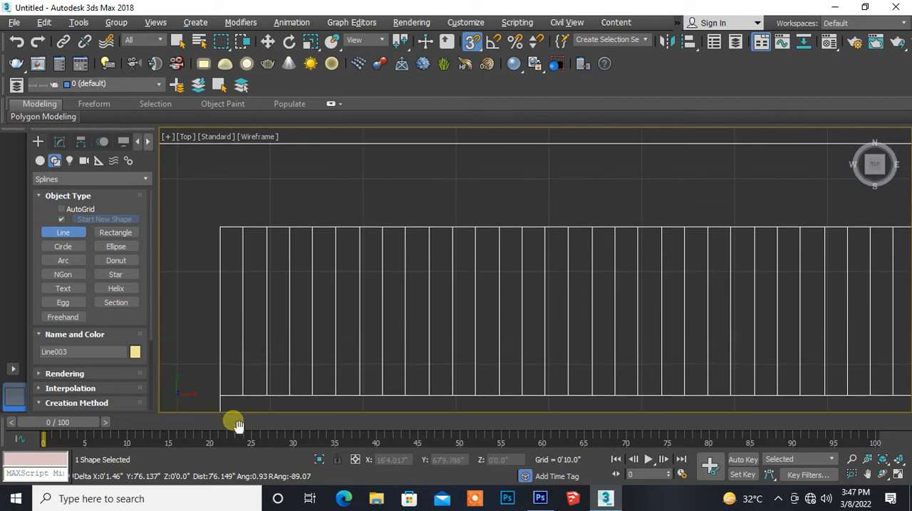
{"action": "left_click", "coordinate": [223, 238]}
- Extend the spline along the wall face behind the hatched wardrobe to the bedroom's opposite upper corner
{"action": "middle_click_drag", "start_coordinate": [474, 269], "coordinate": [258, 280]}
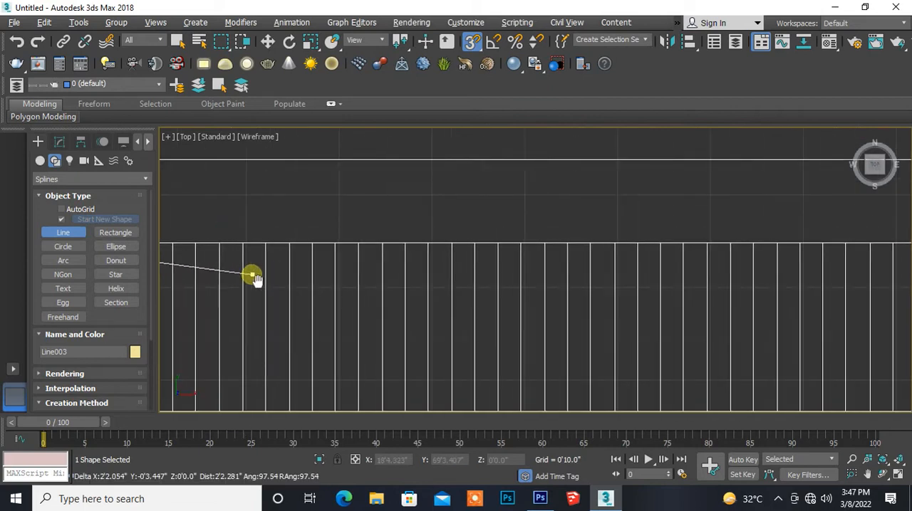
{"action": "scroll", "coordinate": [304, 286], "scroll_direction": "down", "scroll_amount": 2}
{"action": "scroll", "coordinate": [293, 277], "scroll_direction": "down", "scroll_amount": 2}
{"action": "middle_click_drag", "start_coordinate": [539, 287], "coordinate": [366, 290]}
{"action": "scroll", "coordinate": [417, 292], "scroll_direction": "up", "scroll_amount": 4}
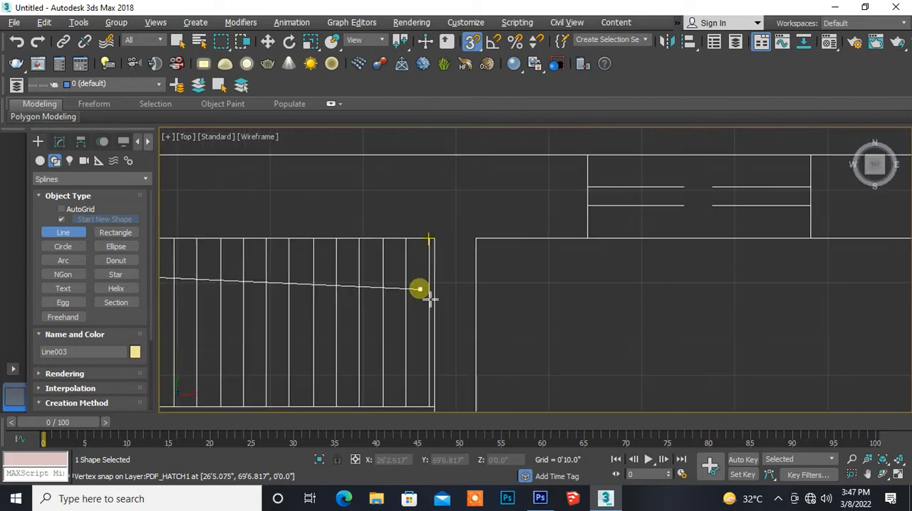
{"action": "middle_click_drag", "start_coordinate": [430, 298], "coordinate": [326, 303]}
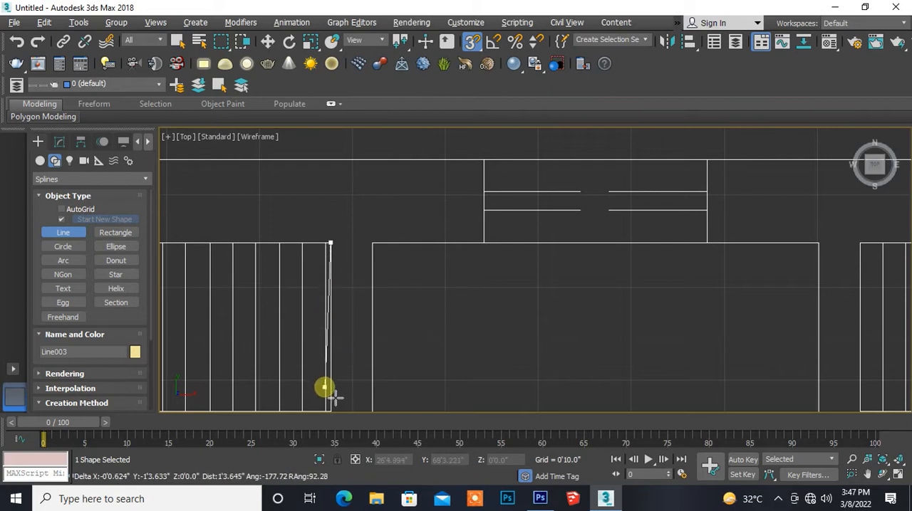
- Bring the spline down the bedroom's partition wall to the dashed opening and across the wall's end
{"action": "middle_click_drag", "start_coordinate": [324, 388], "coordinate": [301, 197]}
{"action": "middle_click_drag", "start_coordinate": [305, 403], "coordinate": [316, 183]}
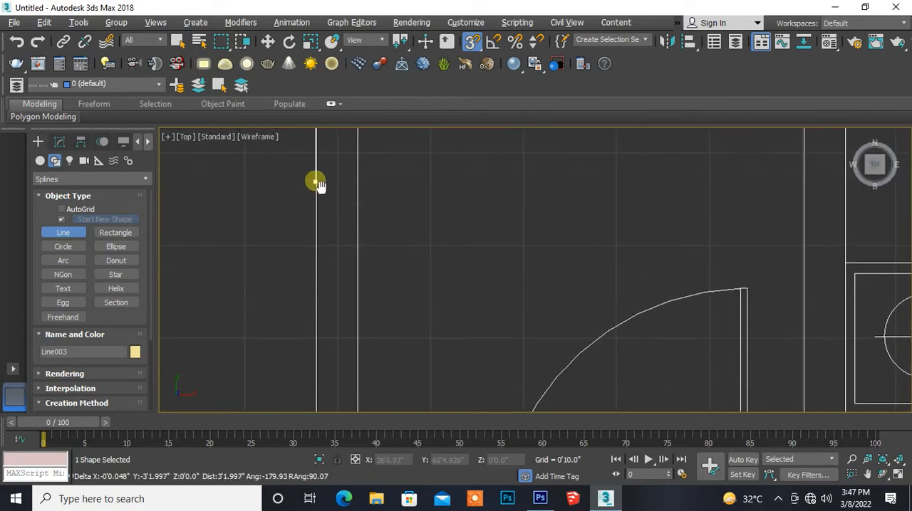
{"action": "middle_click_drag", "start_coordinate": [322, 362], "coordinate": [322, 230]}
{"action": "middle_click_drag", "start_coordinate": [313, 344], "coordinate": [311, 206]}
{"action": "scroll", "coordinate": [323, 335], "scroll_direction": "down", "scroll_amount": 6}
{"action": "middle_click_drag", "start_coordinate": [320, 330], "coordinate": [305, 241]}
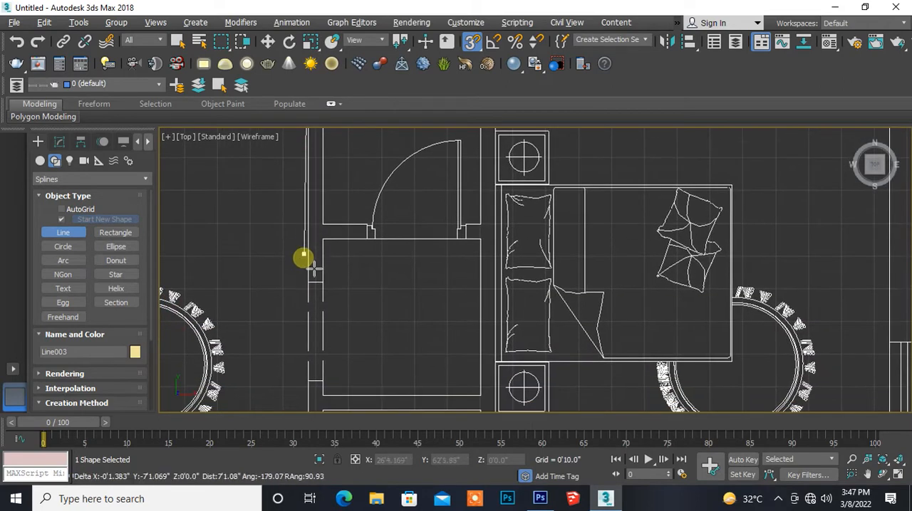
{"action": "scroll", "coordinate": [303, 286], "scroll_direction": "up", "scroll_amount": 6}
{"action": "left_click", "coordinate": [349, 291]}
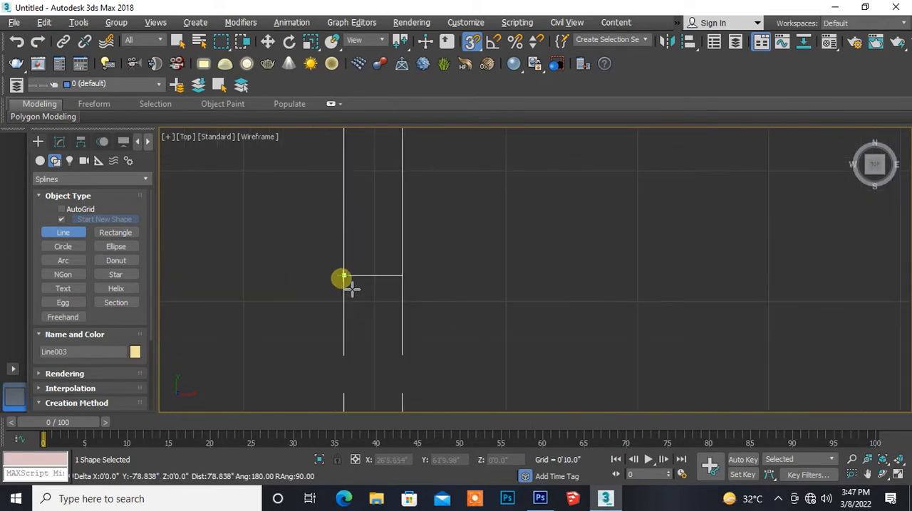
{"action": "left_click", "coordinate": [403, 275]}
- Trace the spline up to the cross wall's lower corner, along to the door frame and up the wall end
{"action": "middle_click_drag", "start_coordinate": [407, 209], "coordinate": [324, 392]}
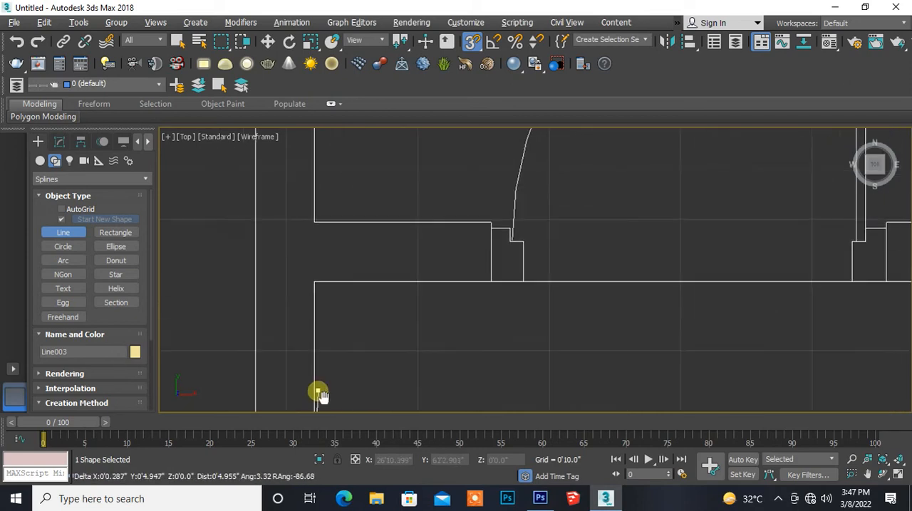
{"action": "left_click", "coordinate": [330, 298]}
{"action": "middle_click_drag", "start_coordinate": [468, 300], "coordinate": [315, 324]}
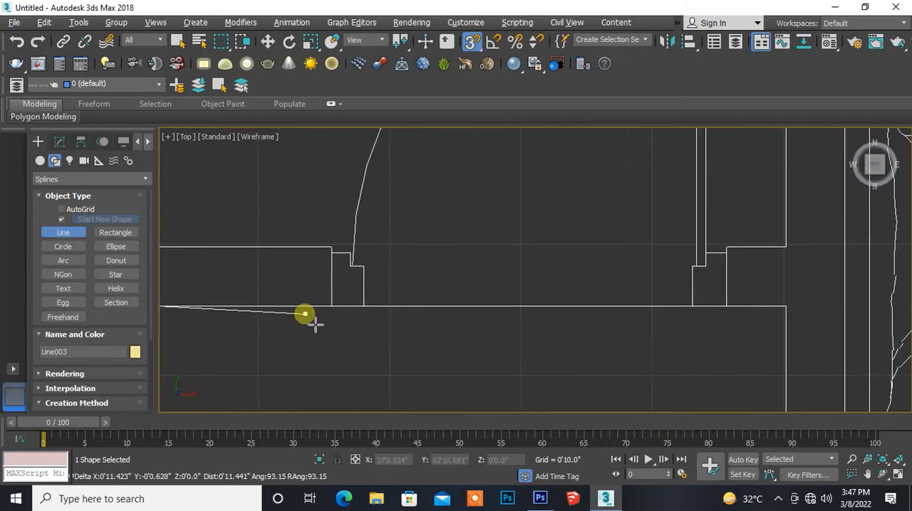
{"action": "scroll", "coordinate": [314, 326], "scroll_direction": "up", "scroll_amount": 2}
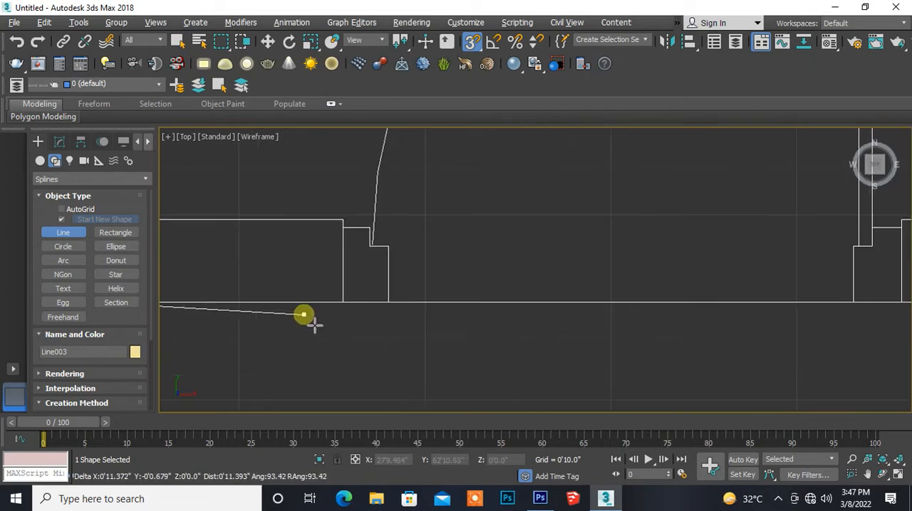
{"action": "left_click", "coordinate": [342, 302]}
{"action": "left_click", "coordinate": [342, 222]}
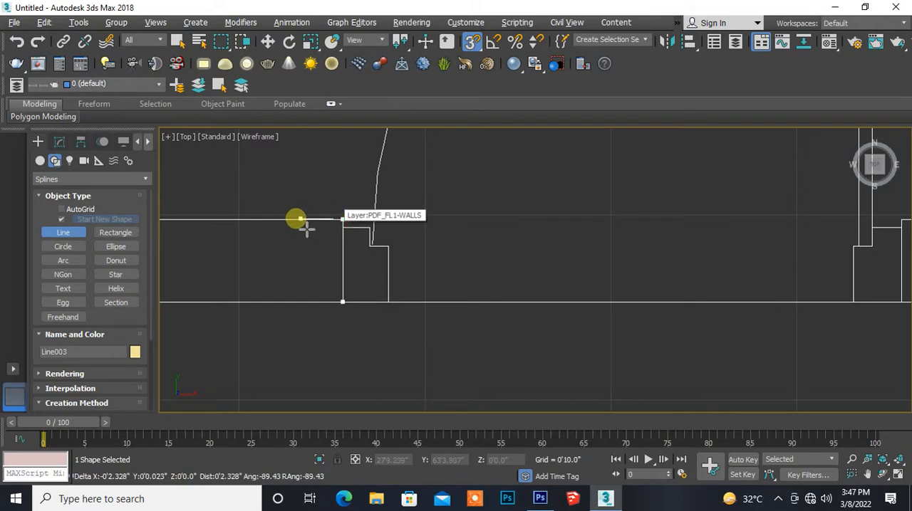
- Run the spline back to the partition's inner corner and up to the upper corner of the small room between the bedrooms
{"action": "middle_click_drag", "start_coordinate": [234, 255], "coordinate": [439, 292]}
{"action": "left_click", "coordinate": [355, 262]}
{"action": "middle_click_drag", "start_coordinate": [374, 202], "coordinate": [334, 425]}
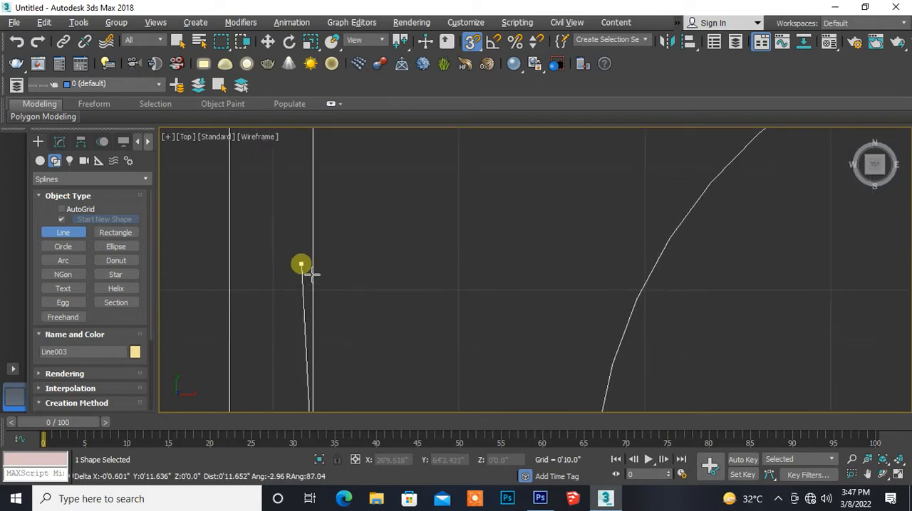
{"action": "middle_click_drag", "start_coordinate": [322, 220], "coordinate": [318, 354]}
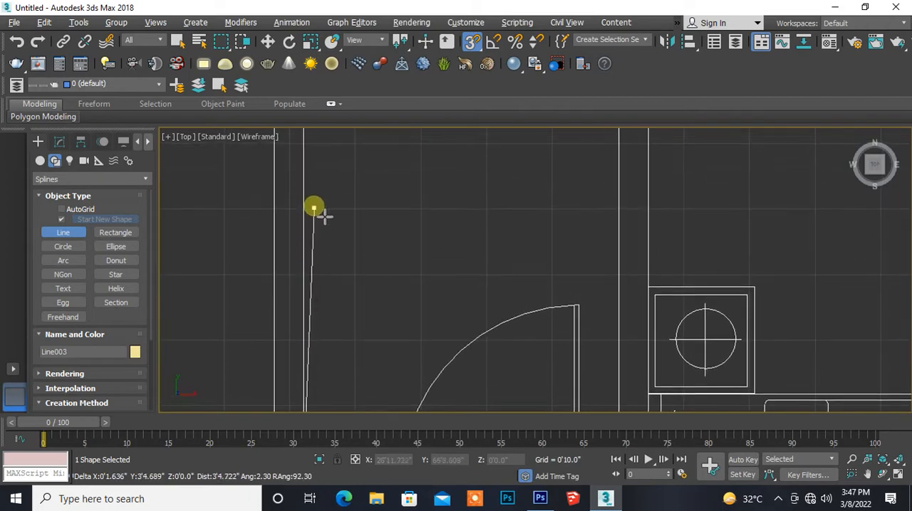
{"action": "middle_click_drag", "start_coordinate": [315, 212], "coordinate": [306, 373]}
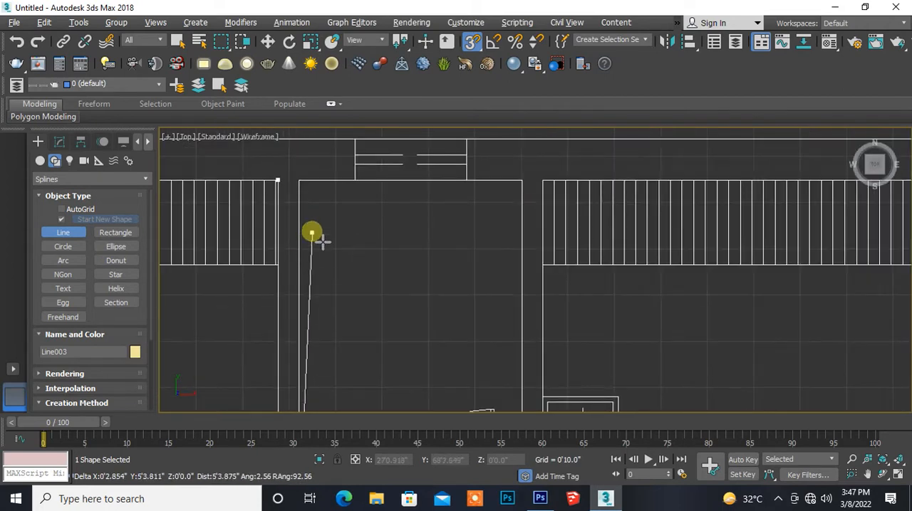
{"action": "middle_click_drag", "start_coordinate": [320, 240], "coordinate": [318, 348]}
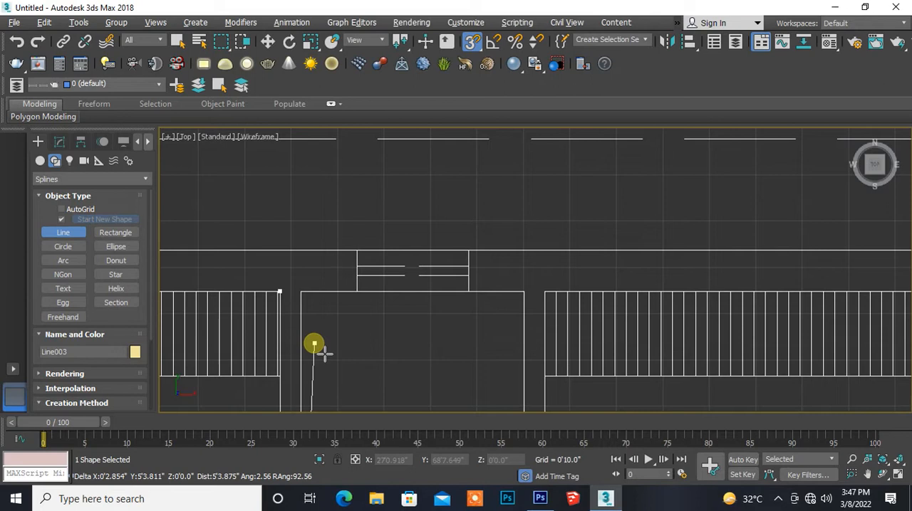
{"action": "left_click", "coordinate": [314, 300]}
- Run the spline below the small room's window to the opposite corner, then down to the corner beside the door
{"action": "middle_click_drag", "start_coordinate": [497, 344], "coordinate": [366, 260]}
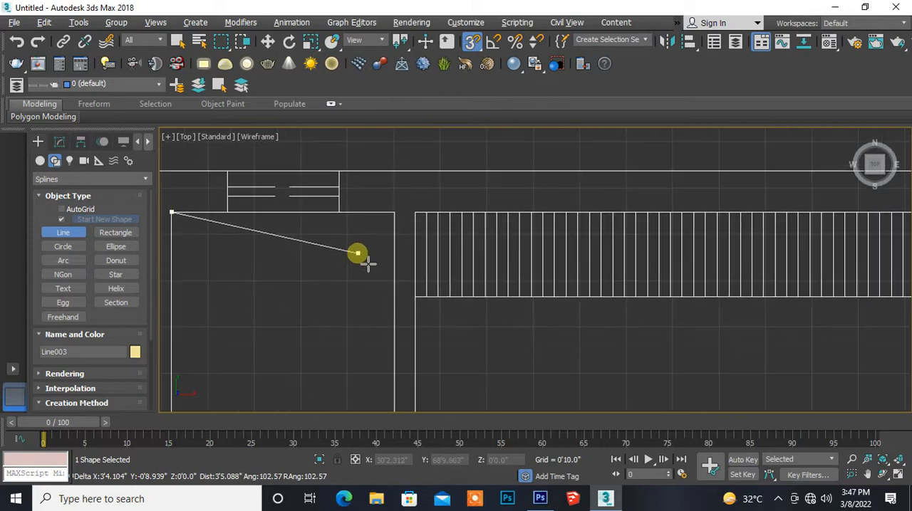
{"action": "left_click", "coordinate": [398, 218]}
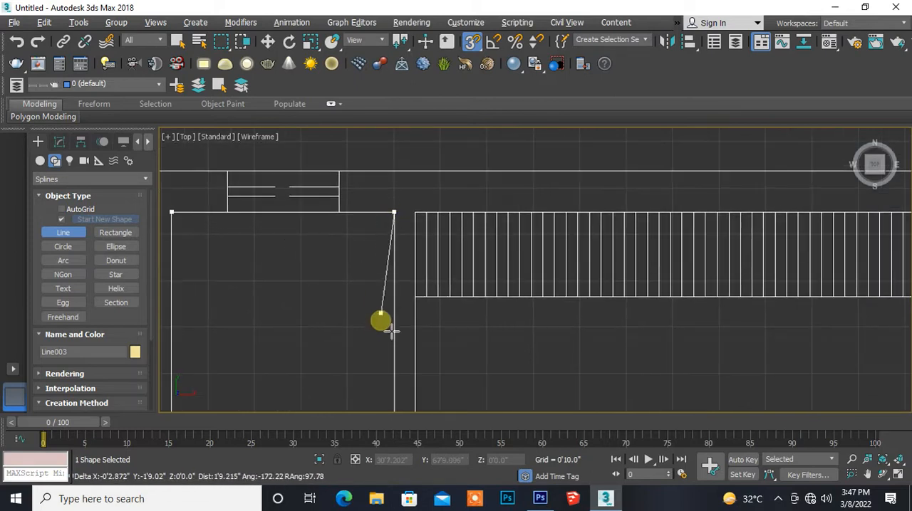
{"action": "scroll", "coordinate": [392, 343], "scroll_direction": "down", "scroll_amount": 2}
{"action": "middle_click_drag", "start_coordinate": [392, 343], "coordinate": [349, 166]}
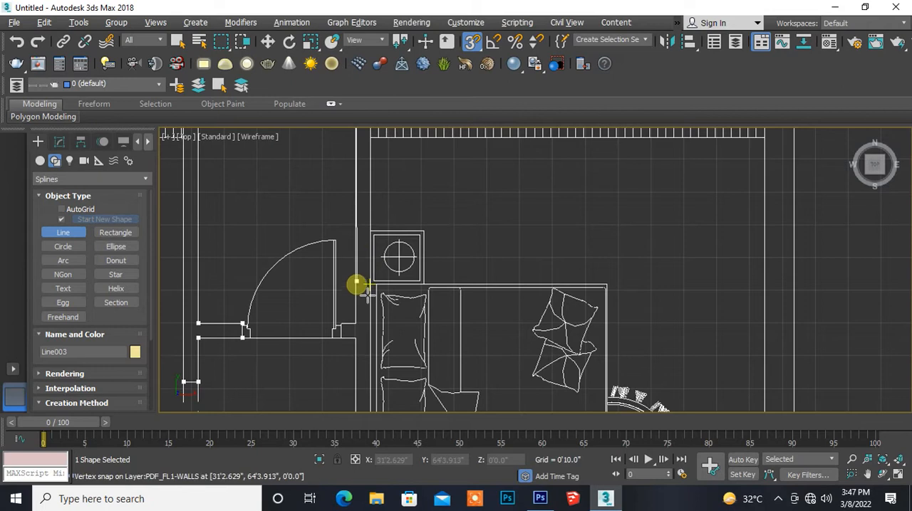
{"action": "scroll", "coordinate": [360, 317], "scroll_direction": "up", "scroll_amount": 2}
{"action": "middle_click_drag", "start_coordinate": [359, 317], "coordinate": [371, 189]}
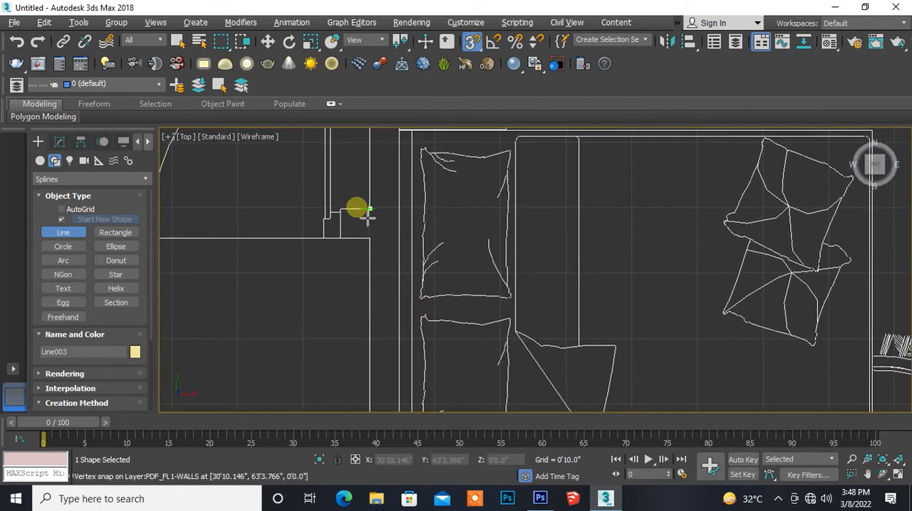
- Trace the spline around the short wall end at the door frame and back to the corner of the space below
{"action": "scroll", "coordinate": [360, 216], "scroll_direction": "up", "scroll_amount": 4}
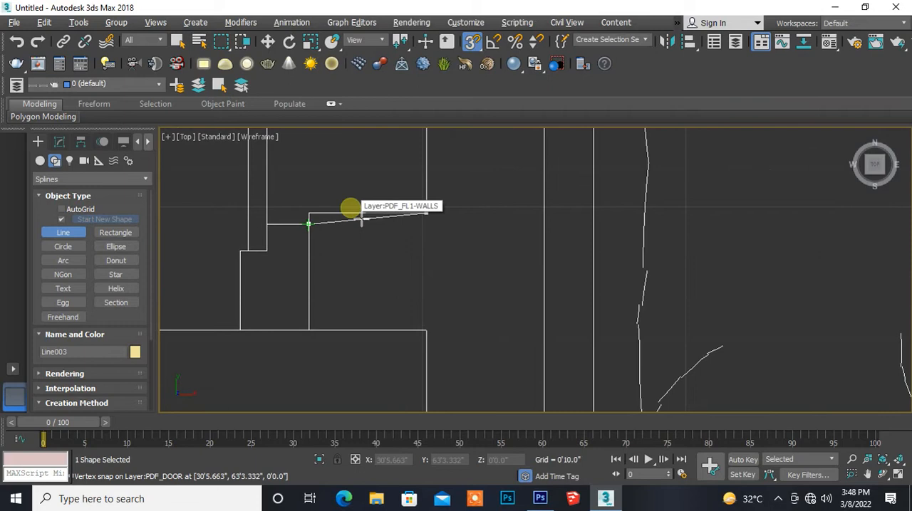
{"action": "left_click", "coordinate": [318, 224]}
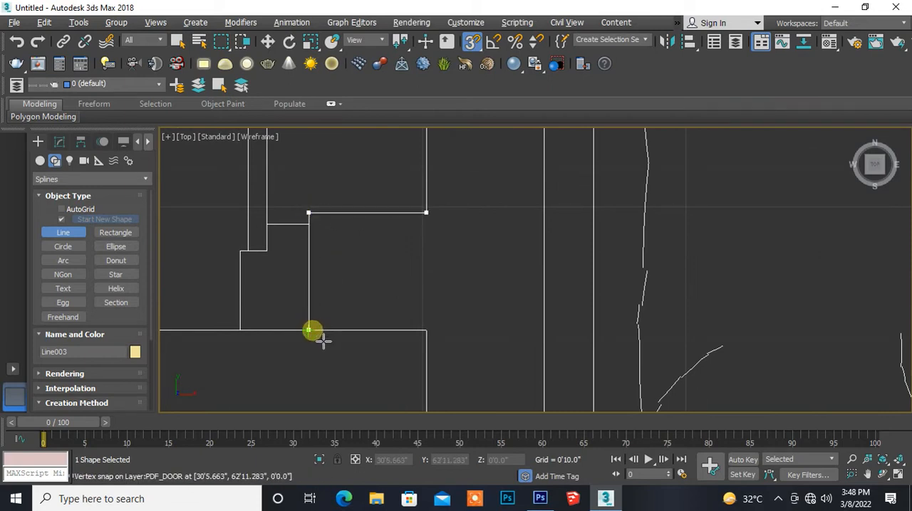
{"action": "scroll", "coordinate": [324, 334], "scroll_direction": "down", "scroll_amount": 3}
{"action": "left_click", "coordinate": [319, 329]}
{"action": "middle_click_drag", "start_coordinate": [326, 350], "coordinate": [324, 139]}
{"action": "left_click", "coordinate": [349, 156]}
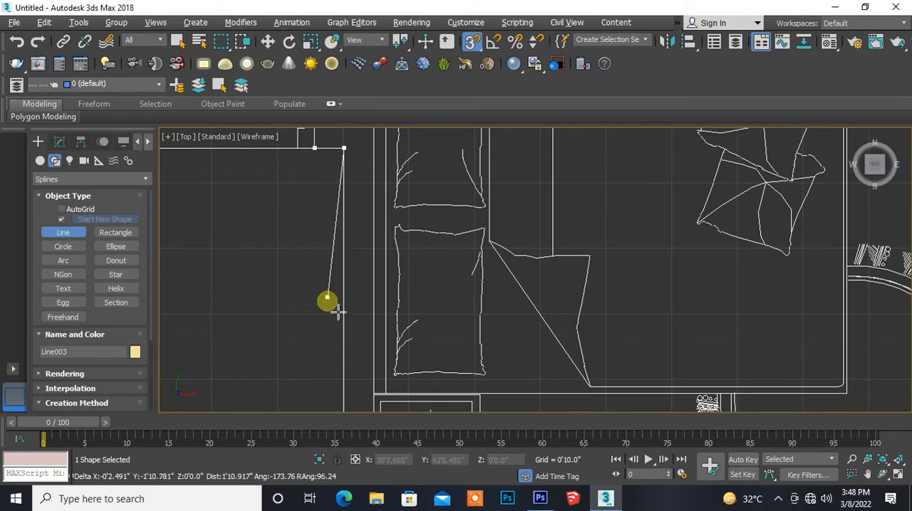
- Trace the spline around the space's two lower corners, up to the side opening's lower edge and across the wall thickness
{"action": "scroll", "coordinate": [338, 313], "scroll_direction": "down", "scroll_amount": 3}
{"action": "middle_click_drag", "start_coordinate": [336, 322], "coordinate": [329, 243]}
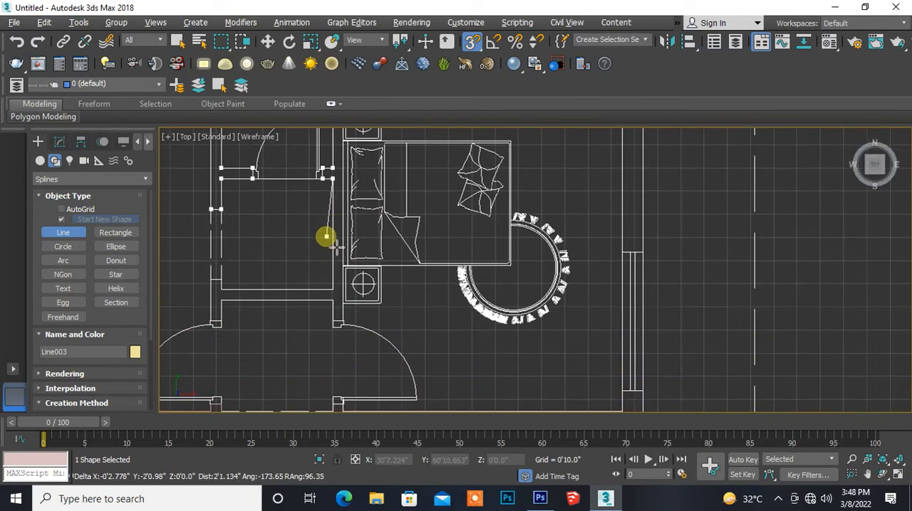
{"action": "left_click", "coordinate": [332, 289]}
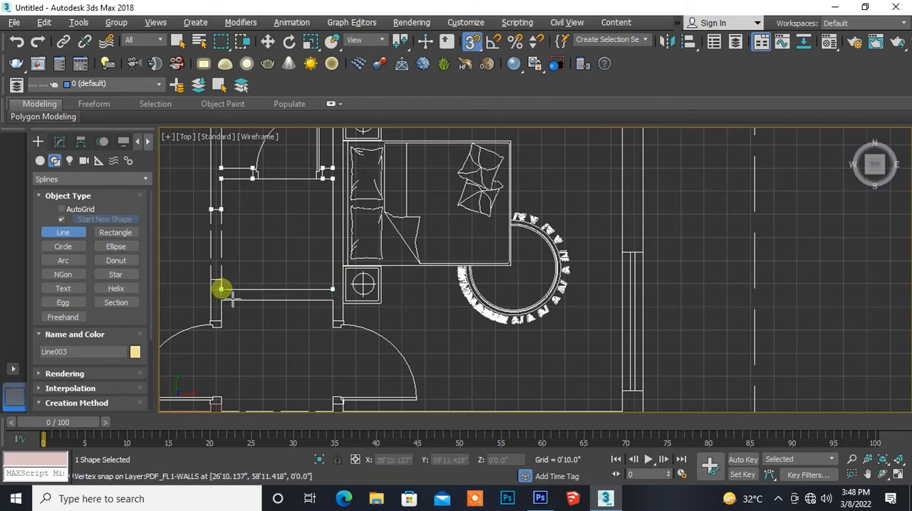
{"action": "scroll", "coordinate": [233, 299], "scroll_direction": "up", "scroll_amount": 3}
{"action": "middle_click_drag", "start_coordinate": [233, 299], "coordinate": [344, 278]}
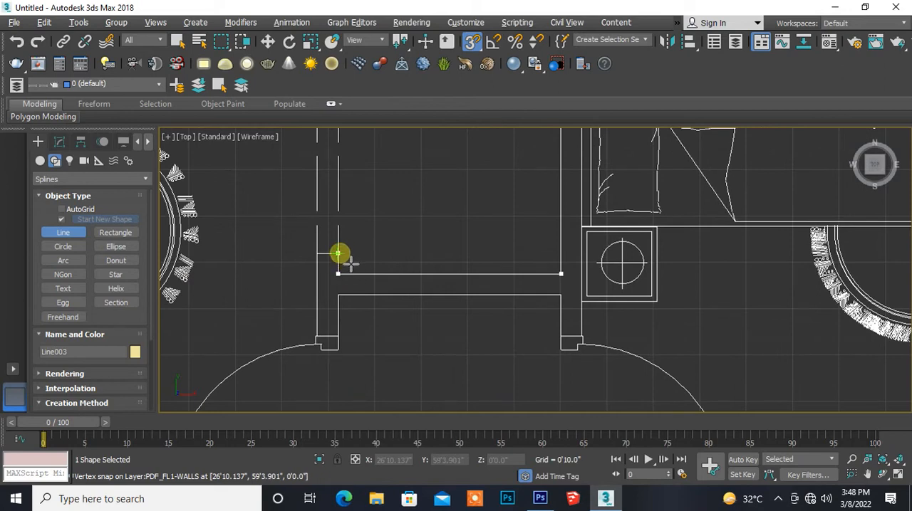
{"action": "left_click", "coordinate": [316, 254]}
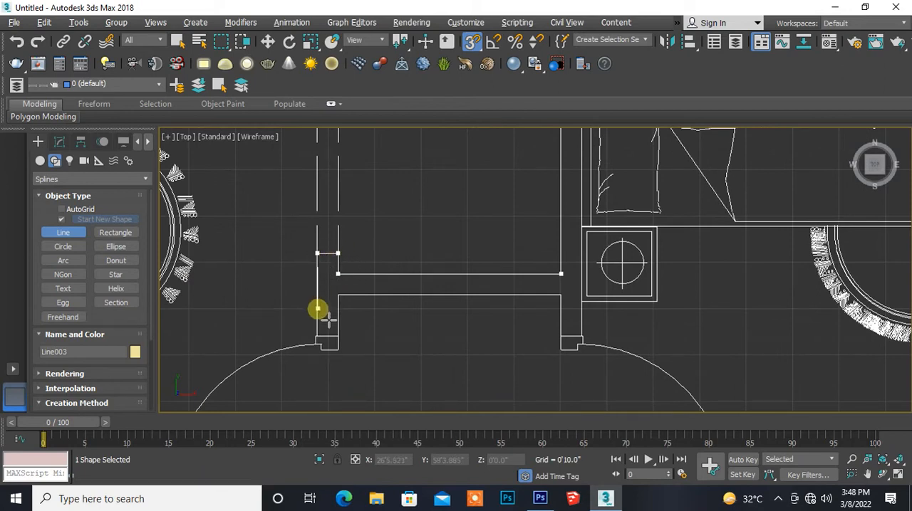
- Run the spline down the wall's outer face to the door frame and across the wall end
{"action": "scroll", "coordinate": [318, 309], "scroll_direction": "up", "scroll_amount": 5}
{"action": "middle_click_drag", "start_coordinate": [327, 319], "coordinate": [299, 190]}
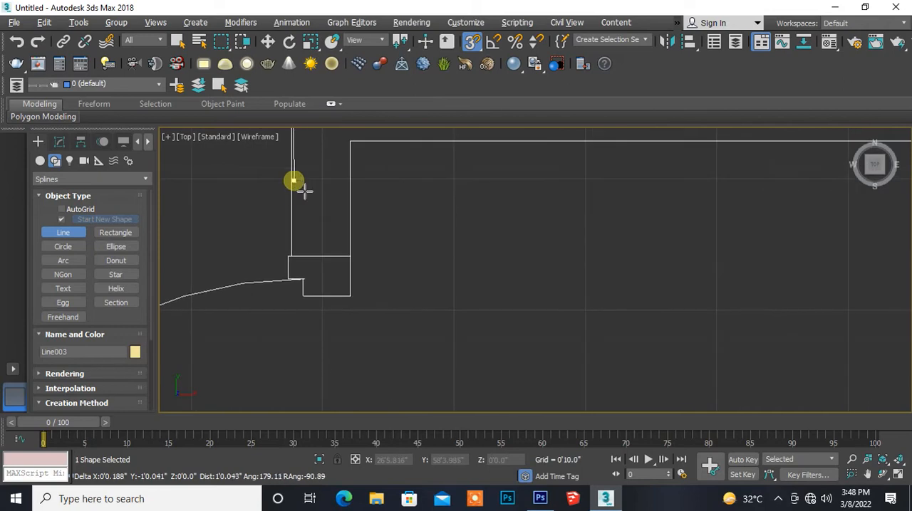
{"action": "scroll", "coordinate": [302, 223], "scroll_direction": "up", "scroll_amount": 3}
{"action": "left_click", "coordinate": [298, 302]}
{"action": "left_click", "coordinate": [412, 304]}
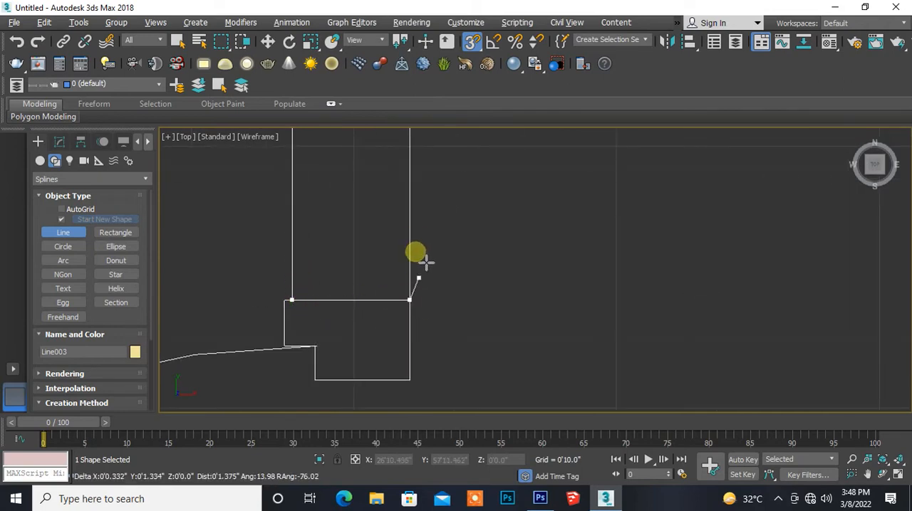
- Continue the spline up to the underside of the cross wall and along it to the opposite inner corner
{"action": "scroll", "coordinate": [419, 240], "scroll_direction": "down", "scroll_amount": 5}
{"action": "middle_click_drag", "start_coordinate": [257, 314], "coordinate": [234, 331]}
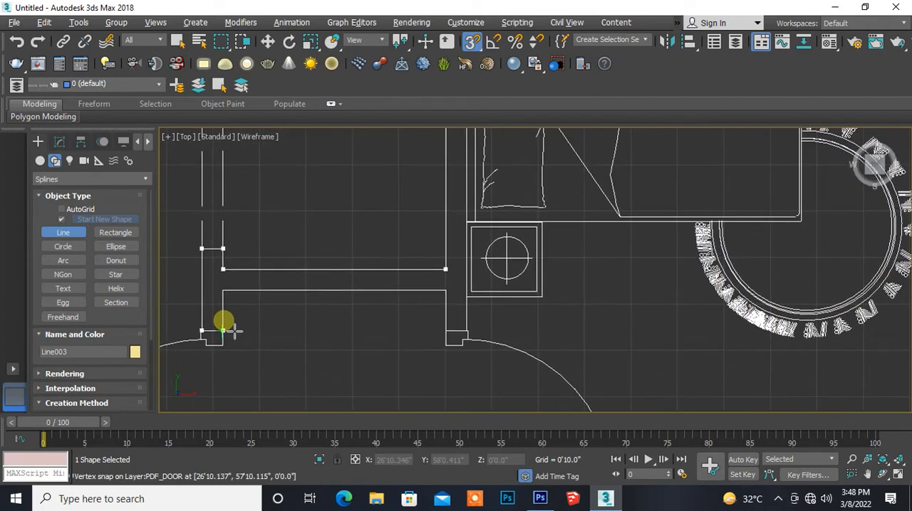
{"action": "left_click", "coordinate": [227, 293]}
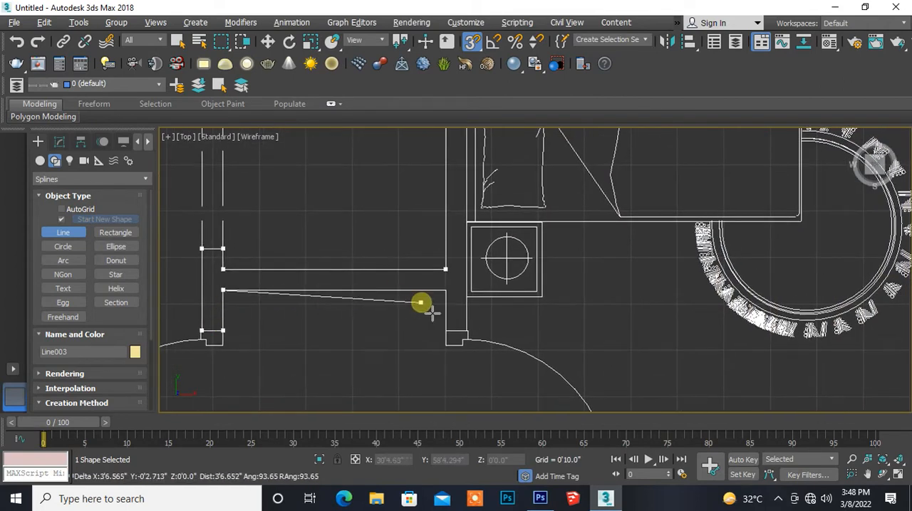
{"action": "middle_click_drag", "start_coordinate": [429, 309], "coordinate": [280, 283]}
{"action": "scroll", "coordinate": [279, 284], "scroll_direction": "up", "scroll_amount": 4}
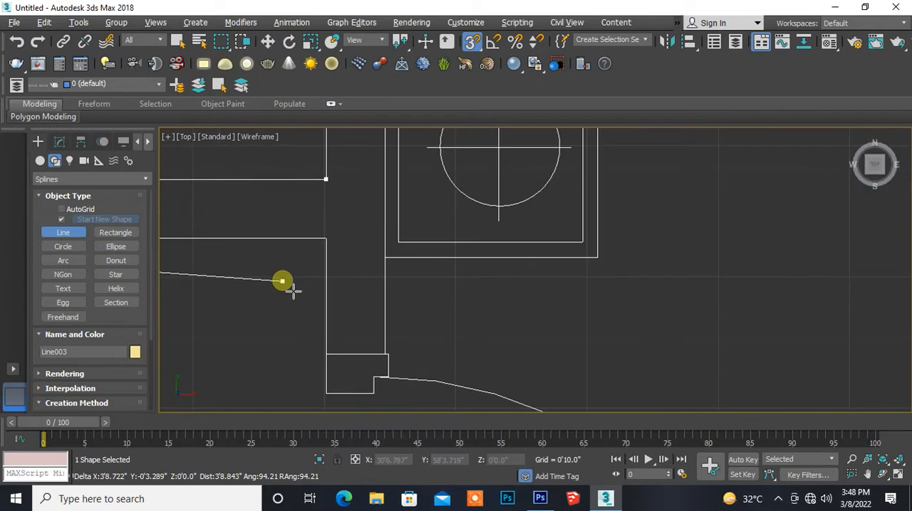
{"action": "left_click", "coordinate": [325, 237]}
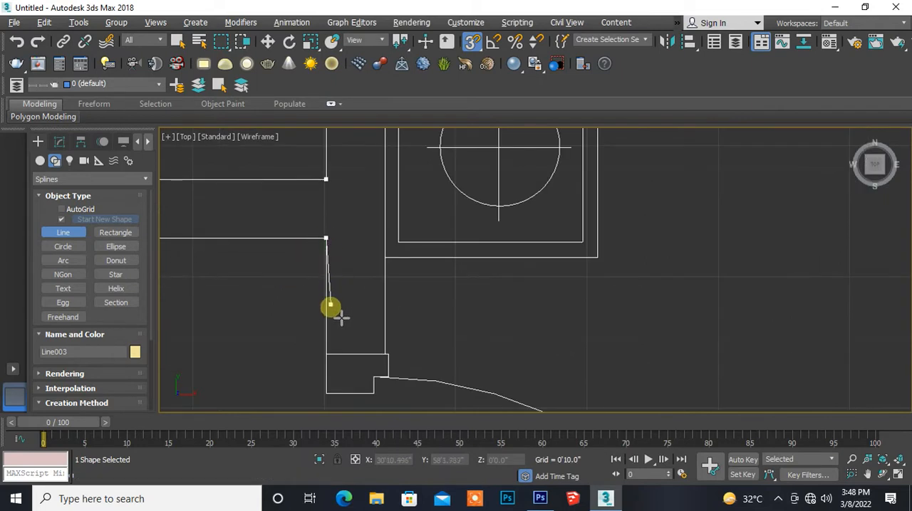
- Trace the spline down to the east bedroom's door frame and across the wall end
{"action": "scroll", "coordinate": [329, 345], "scroll_direction": "up", "scroll_amount": 3}
{"action": "middle_click_drag", "start_coordinate": [324, 342], "coordinate": [301, 208]}
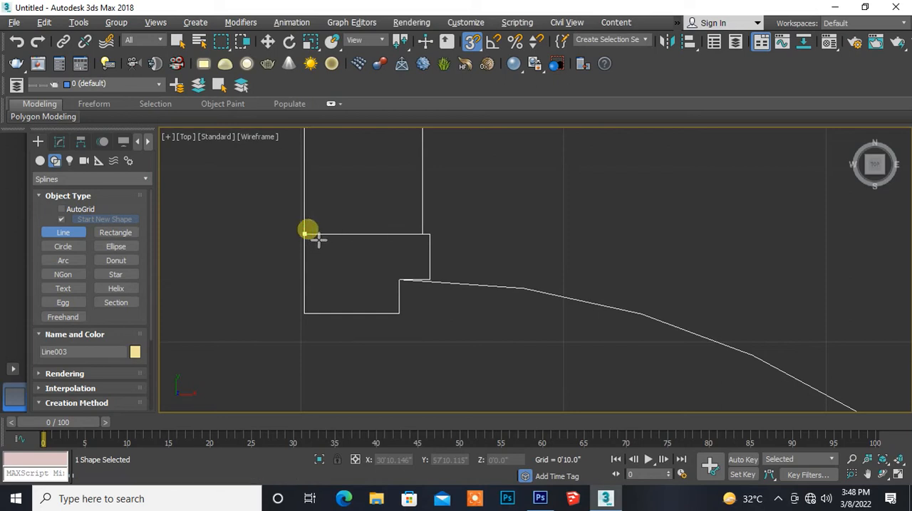
{"action": "left_click", "coordinate": [422, 234]}
- Run the spline up the east bedroom's partition to the upper corner of the hatched wardrobe
{"action": "scroll", "coordinate": [377, 163], "scroll_direction": "down", "scroll_amount": 3}
{"action": "scroll", "coordinate": [342, 361], "scroll_direction": "up", "scroll_amount": 6}
{"action": "middle_click_drag", "start_coordinate": [356, 187], "coordinate": [319, 431]}
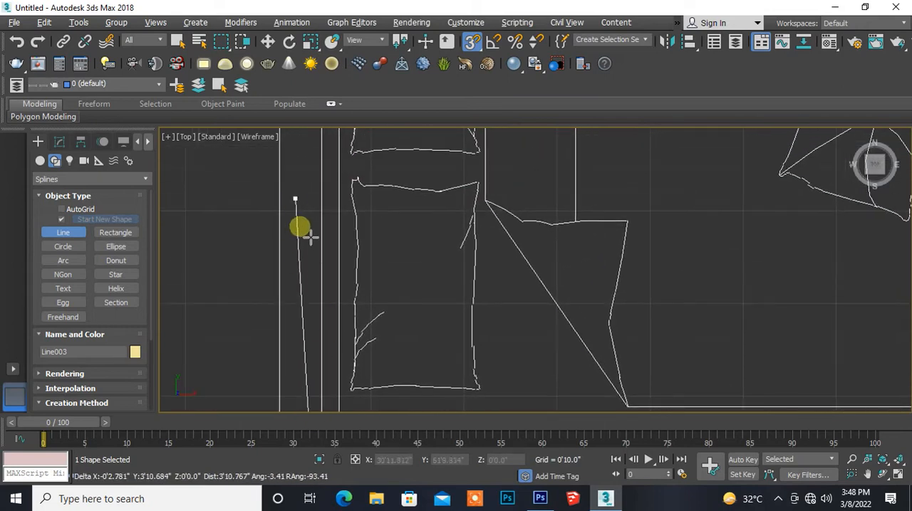
{"action": "middle_click_drag", "start_coordinate": [325, 321], "coordinate": [305, 245]}
{"action": "scroll", "coordinate": [302, 243], "scroll_direction": "down", "scroll_amount": 5}
{"action": "mouse_move", "coordinate": [318, 151]}
{"action": "middle_mouse_down"}
{"action": "mouse_move", "coordinate": [295, 260]}
{"action": "mouse_move", "coordinate": [325, 345]}
{"action": "middle_mouse_up"}
{"action": "middle_click_drag", "start_coordinate": [318, 225], "coordinate": [324, 347]}
{"action": "scroll", "coordinate": [324, 345], "scroll_direction": "up", "scroll_amount": 6}
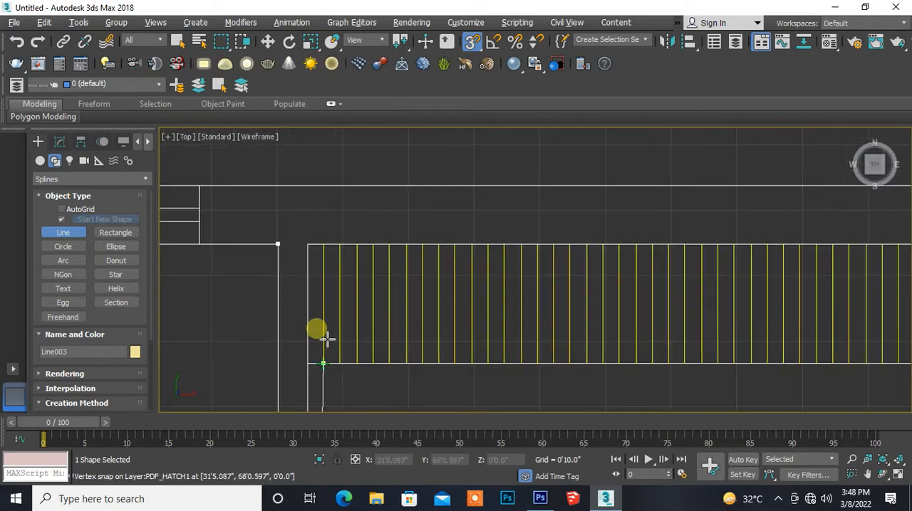
{"action": "left_click", "coordinate": [312, 246]}
- Trace the spline along the back of the wardrobe to the east bedroom's opposite upper corner
{"action": "mouse_move", "coordinate": [525, 257]}
{"action": "middle_mouse_down"}
{"action": "mouse_move", "coordinate": [270, 267]}
{"action": "mouse_move", "coordinate": [462, 244]}
{"action": "mouse_move", "coordinate": [427, 266]}
{"action": "mouse_move", "coordinate": [214, 260]}
{"action": "middle_mouse_up"}
{"action": "left_click", "coordinate": [596, 258]}
{"action": "scroll", "coordinate": [452, 246], "scroll_direction": "down", "scroll_amount": 2}
{"action": "middle_click_drag", "start_coordinate": [542, 250], "coordinate": [257, 253]}
{"action": "scroll", "coordinate": [299, 260], "scroll_direction": "up", "scroll_amount": 4}
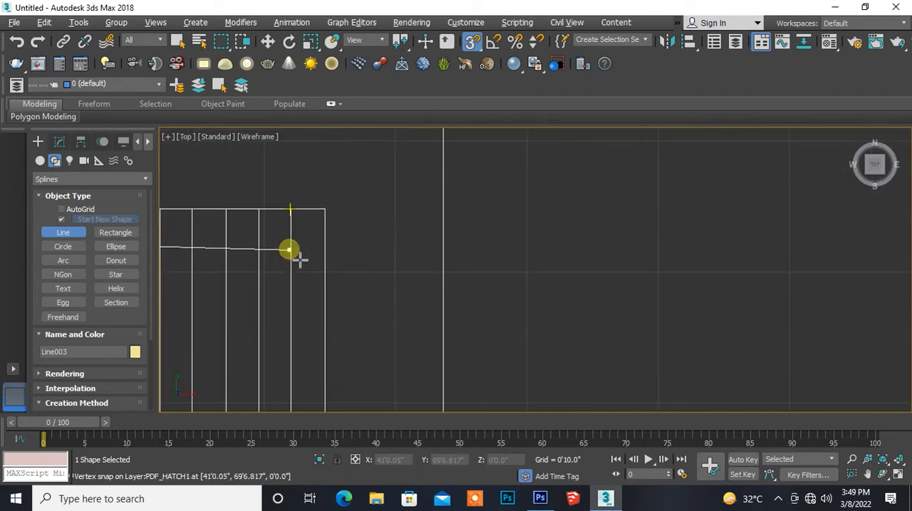
{"action": "left_click", "coordinate": [340, 223]}
- Run the spline down the east outer wall's inner face to the window and across the wall thickness
{"action": "middle_click_drag", "start_coordinate": [316, 358], "coordinate": [326, 126]}
{"action": "middle_click_drag", "start_coordinate": [339, 376], "coordinate": [353, 91]}
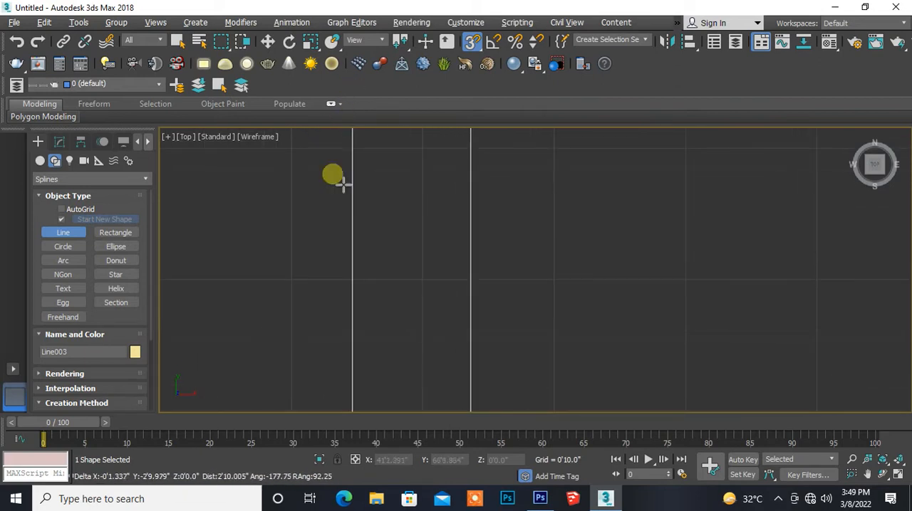
{"action": "middle_click_drag", "start_coordinate": [326, 342], "coordinate": [335, 114]}
{"action": "middle_click_drag", "start_coordinate": [347, 342], "coordinate": [320, 155]}
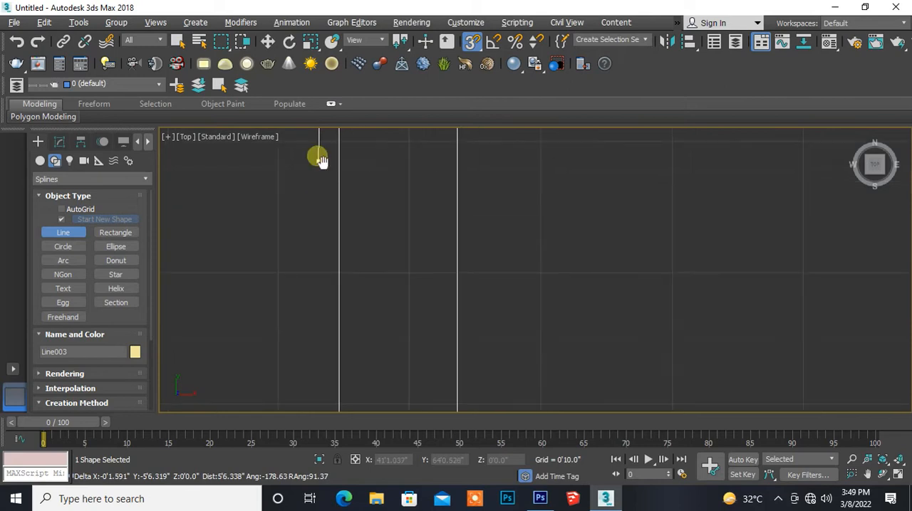
{"action": "scroll", "coordinate": [326, 260], "scroll_direction": "down", "scroll_amount": 4}
{"action": "scroll", "coordinate": [326, 285], "scroll_direction": "down", "scroll_amount": 2}
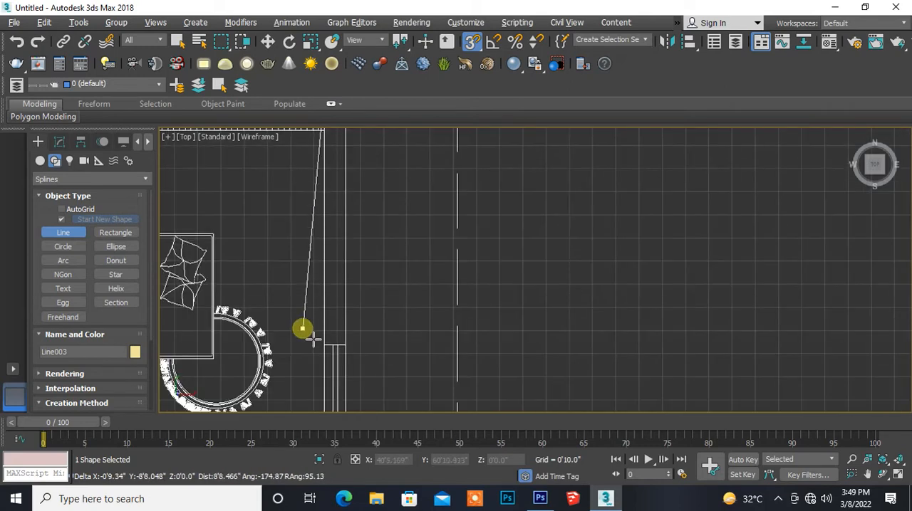
{"action": "middle_click_drag", "start_coordinate": [301, 326], "coordinate": [313, 228]}
{"action": "scroll", "coordinate": [333, 259], "scroll_direction": "up", "scroll_amount": 4}
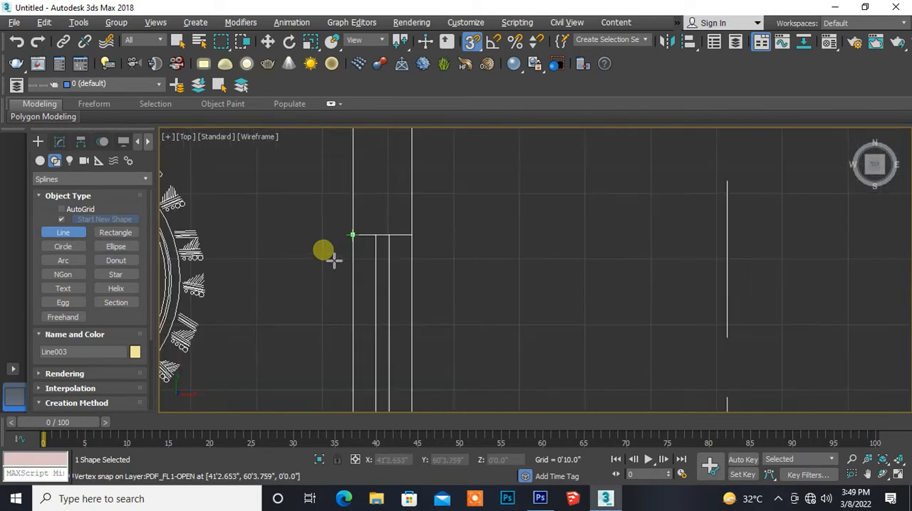
{"action": "left_click", "coordinate": [353, 234]}
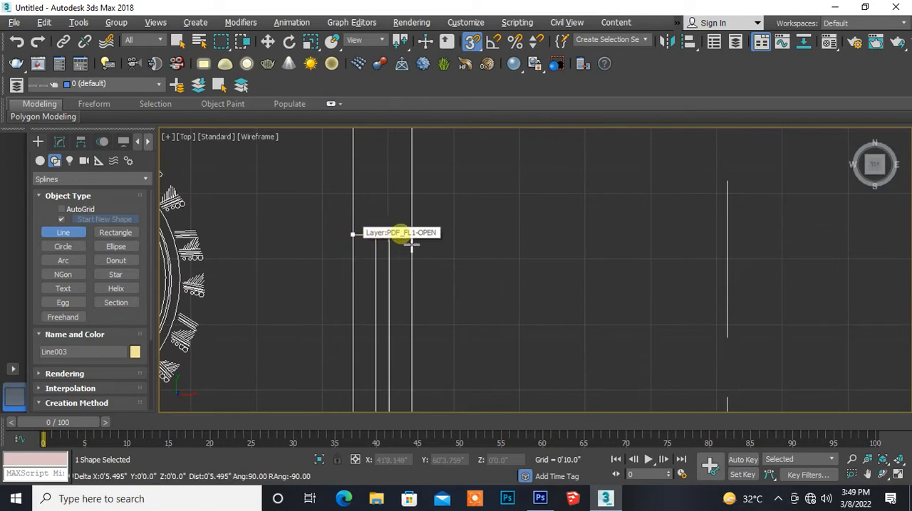
{"action": "left_click", "coordinate": [411, 234]}
- Trace the spline up the east wall's outer face to the building's northeast corner
{"action": "middle_click_drag", "start_coordinate": [448, 163], "coordinate": [431, 397]}
{"action": "scroll", "coordinate": [436, 276], "scroll_direction": "down", "scroll_amount": 4}
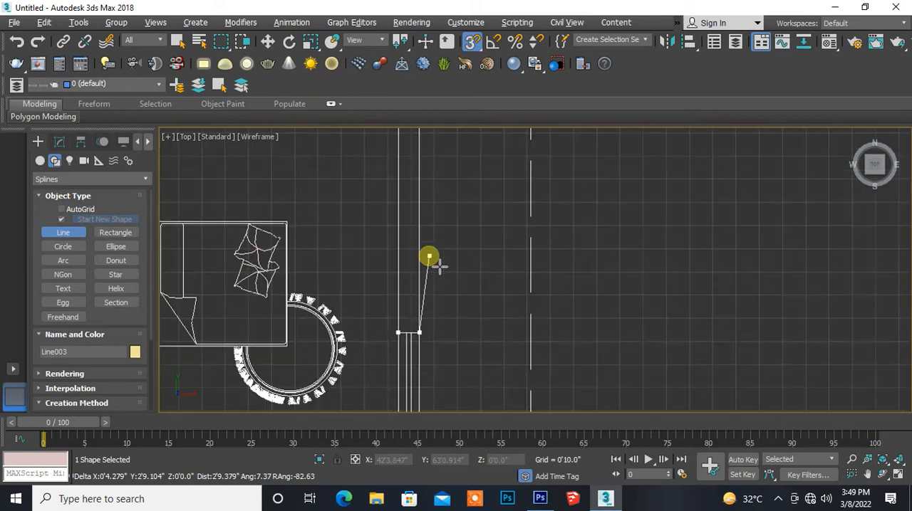
{"action": "scroll", "coordinate": [465, 181], "scroll_direction": "down", "scroll_amount": 2}
{"action": "middle_click_drag", "start_coordinate": [465, 183], "coordinate": [456, 345]}
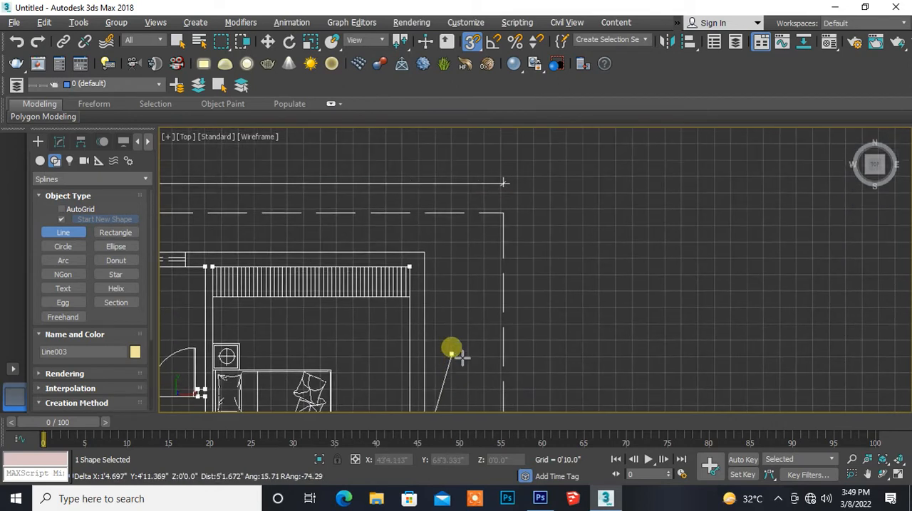
{"action": "left_click", "coordinate": [421, 265]}
- Run the spline along the north wall's outer face to the building's northwest corner
{"action": "middle_click_drag", "start_coordinate": [285, 300], "coordinate": [531, 267]}
{"action": "scroll", "coordinate": [537, 272], "scroll_direction": "up", "scroll_amount": 2}
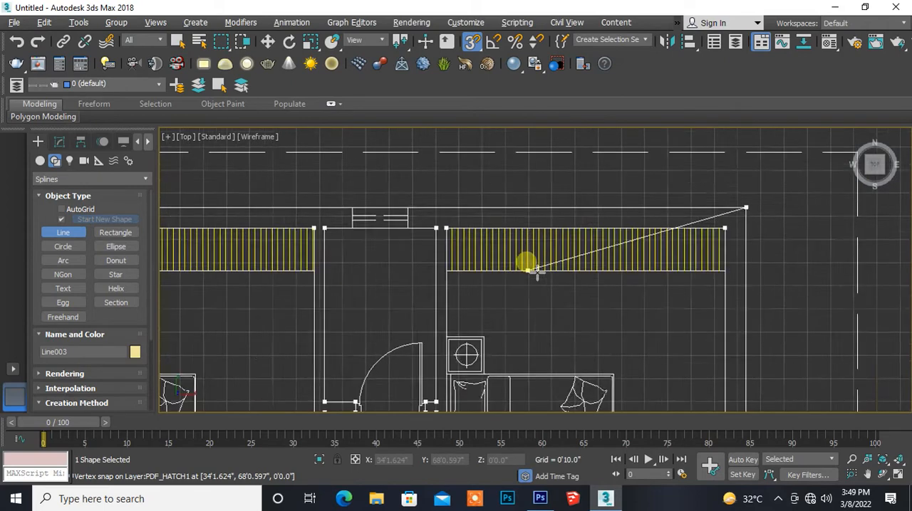
{"action": "scroll", "coordinate": [537, 272], "scroll_direction": "down", "scroll_amount": 2}
{"action": "middle_click_drag", "start_coordinate": [235, 292], "coordinate": [413, 271]}
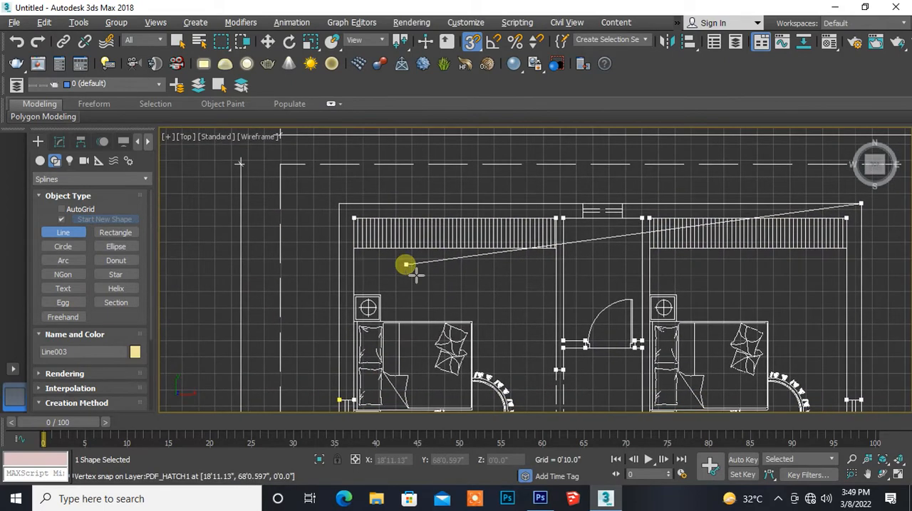
{"action": "left_click", "coordinate": [338, 202]}
- Bring the spline down the west wall to its starting vertex at the window and close it
{"action": "middle_click_drag", "start_coordinate": [336, 340], "coordinate": [309, 204]}
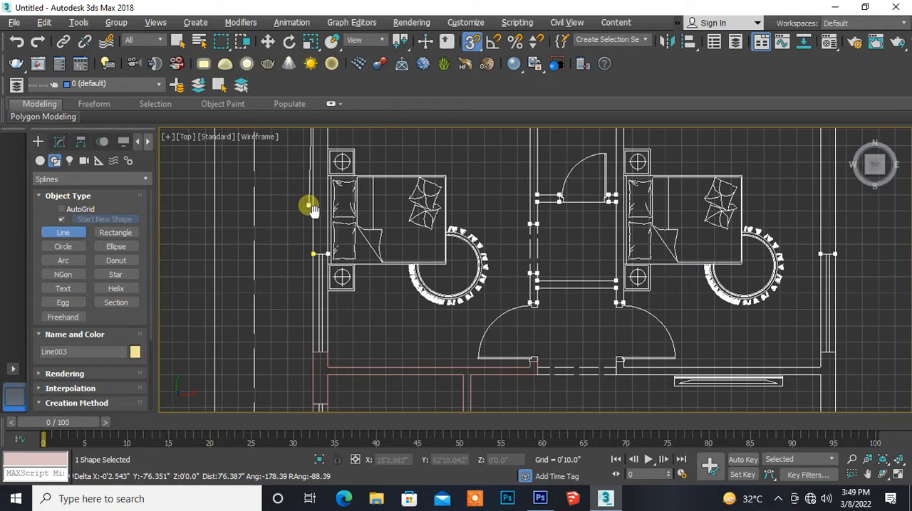
{"action": "scroll", "coordinate": [298, 239], "scroll_direction": "up", "scroll_amount": 4}
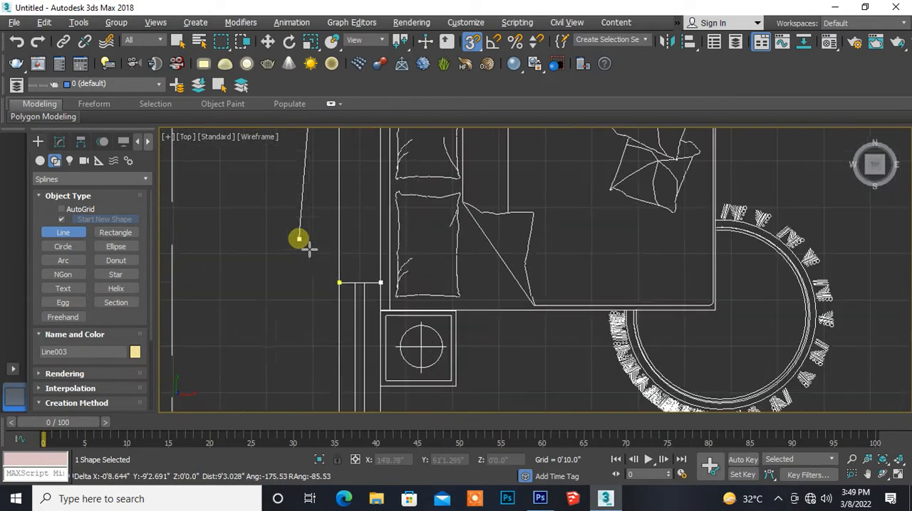
{"action": "left_click", "coordinate": [338, 283]}
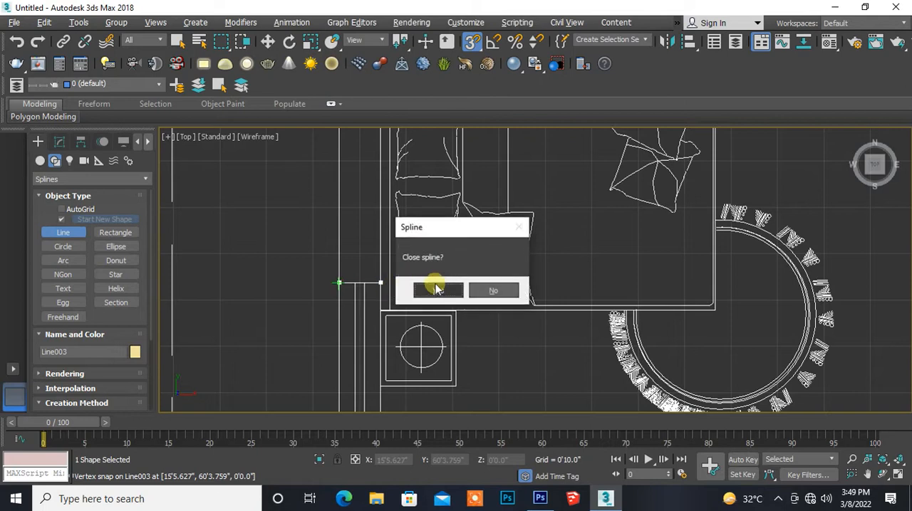
{"action": "left_click", "coordinate": [436, 288]}
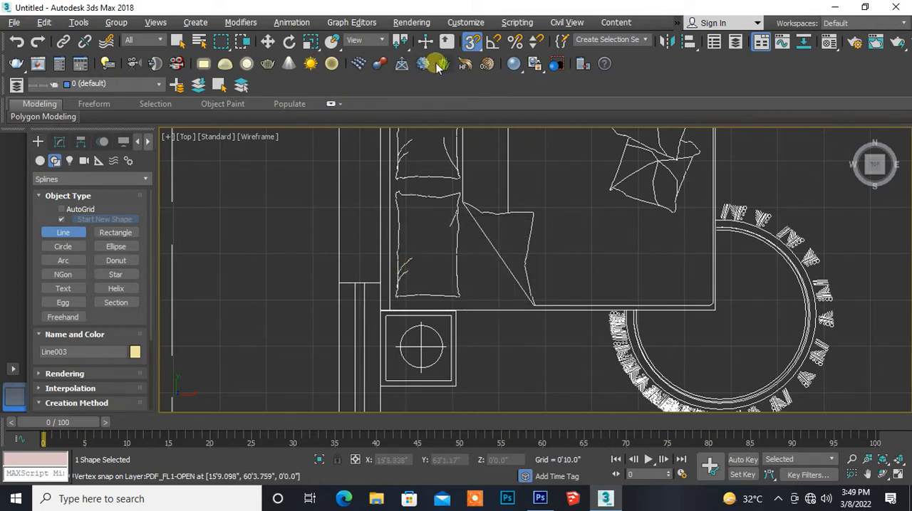
- Turn off snapping and apply an Extrude modifier with an amount of 3'0" to the closed wall spline
{"action": "left_click", "coordinate": [468, 47]}
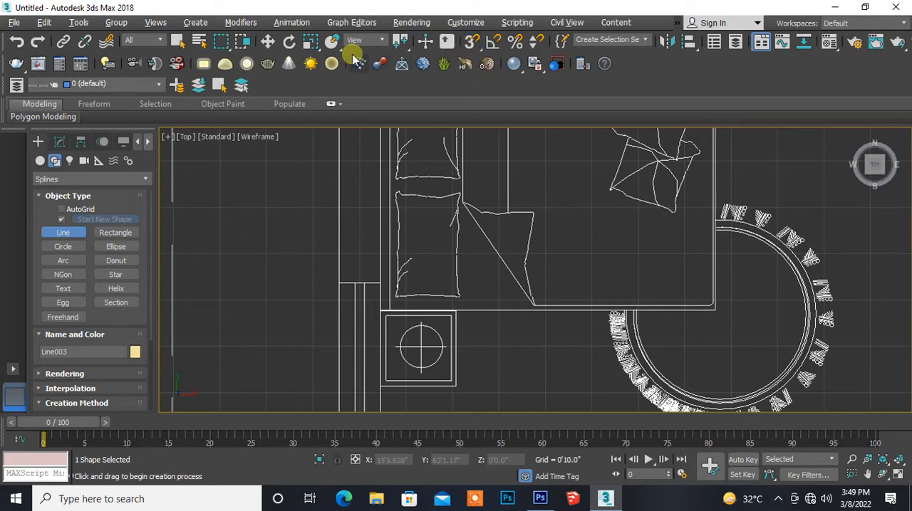
{"action": "left_click", "coordinate": [267, 44]}
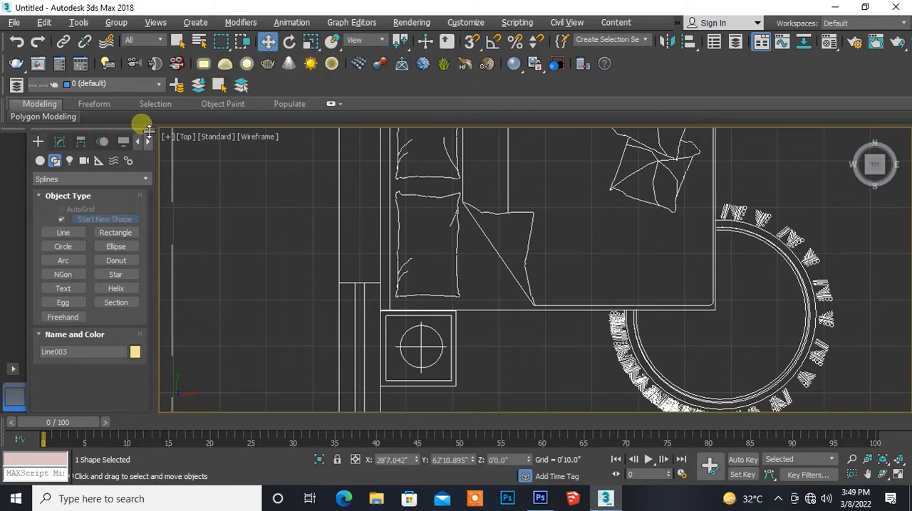
{"action": "left_click", "coordinate": [59, 141]}
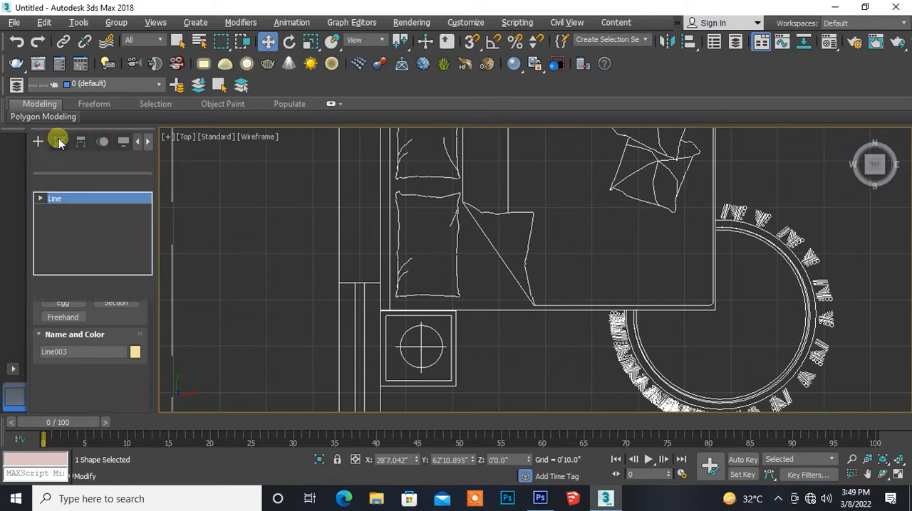
{"action": "left_click", "coordinate": [142, 182]}
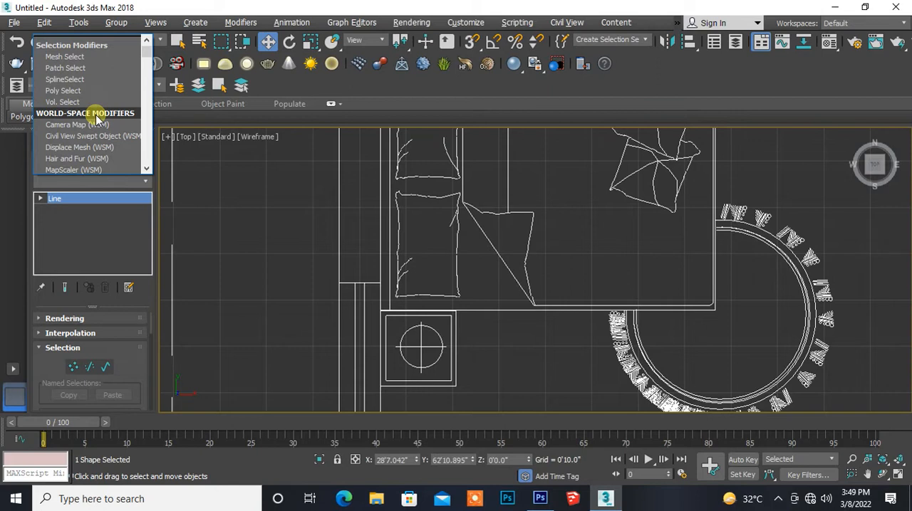
{"action": "key", "text": "e"}
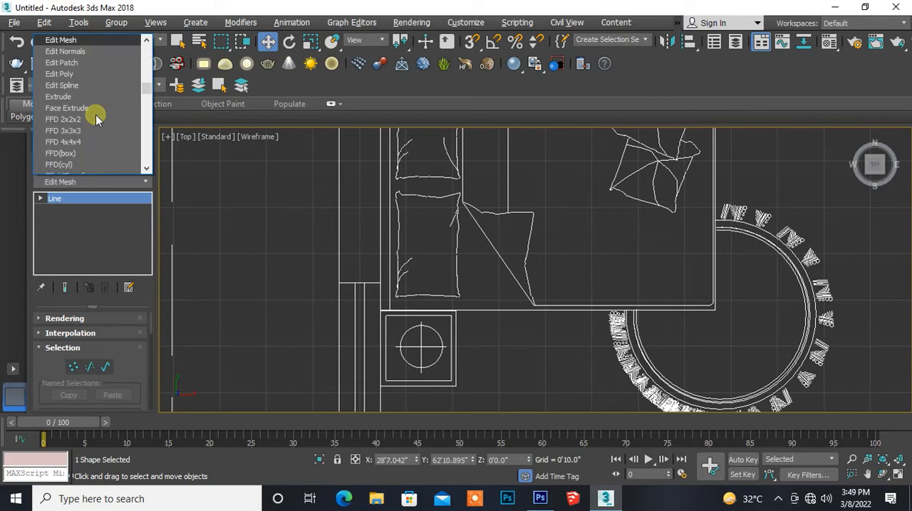
{"action": "left_click", "coordinate": [61, 96]}
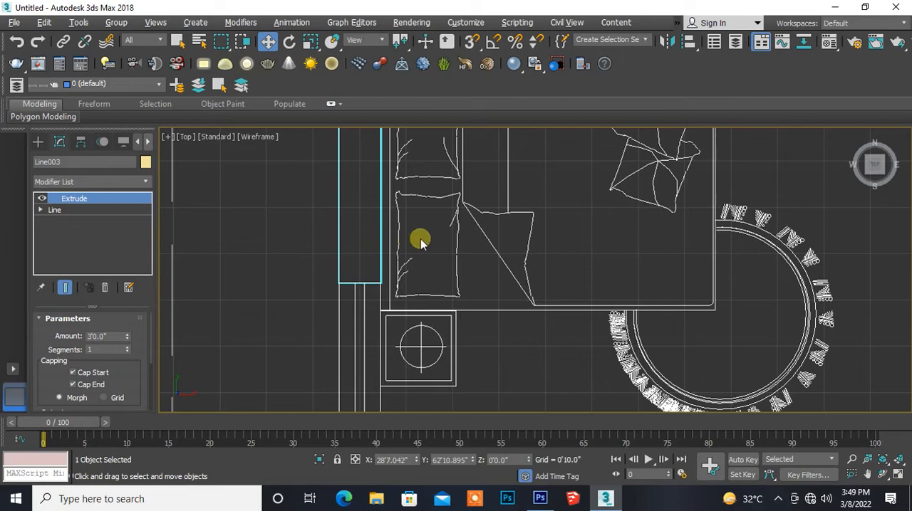
{"action": "scroll", "coordinate": [421, 241], "scroll_direction": "down", "scroll_amount": 4}
{"action": "middle_click_drag", "start_coordinate": [565, 201], "coordinate": [396, 289]}
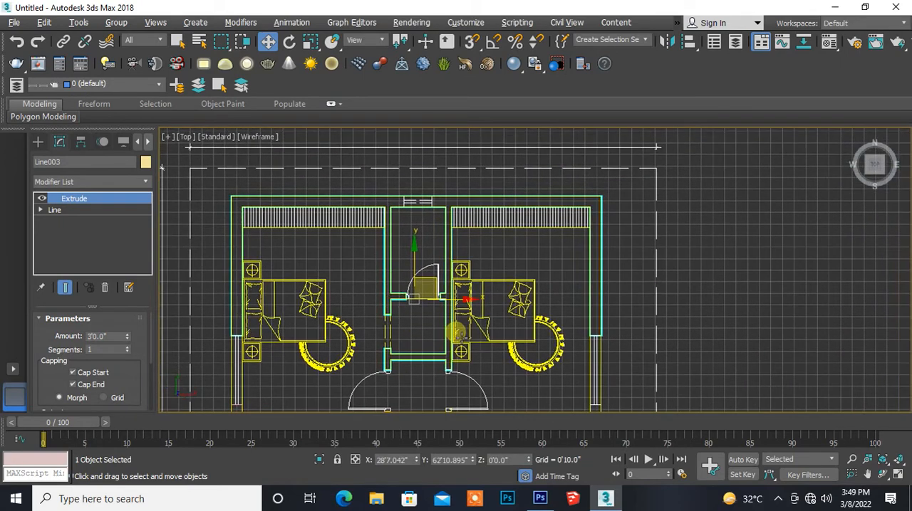
{"action": "middle_click_drag", "start_coordinate": [456, 326], "coordinate": [307, 239]}
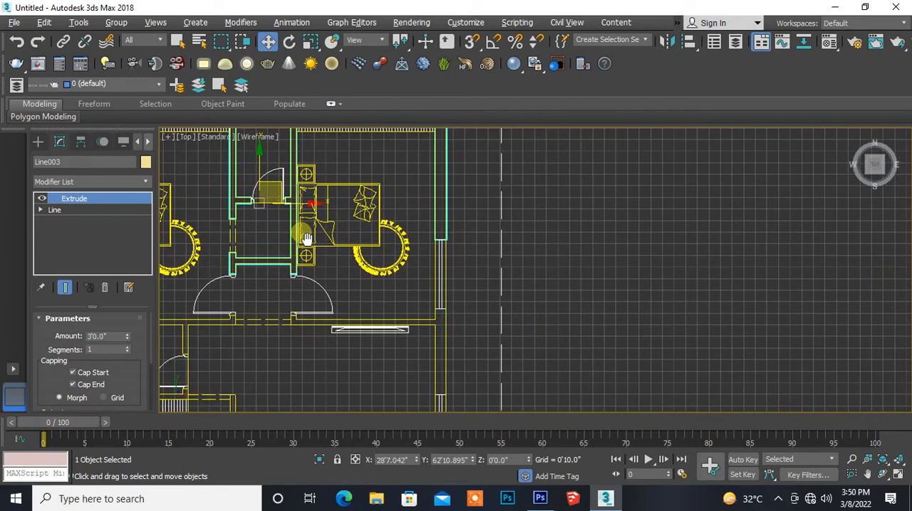
- With vertex snapping on, start a line across the wall end at the east window's south edge and down to the inner corner with the partition
{"action": "scroll", "coordinate": [414, 283], "scroll_direction": "up", "scroll_amount": 5}
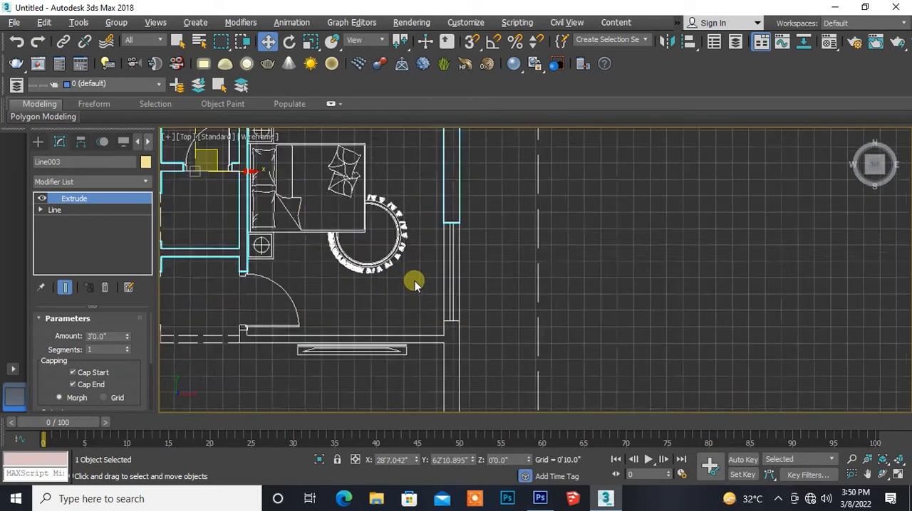
{"action": "middle_click_drag", "start_coordinate": [413, 282], "coordinate": [356, 250]}
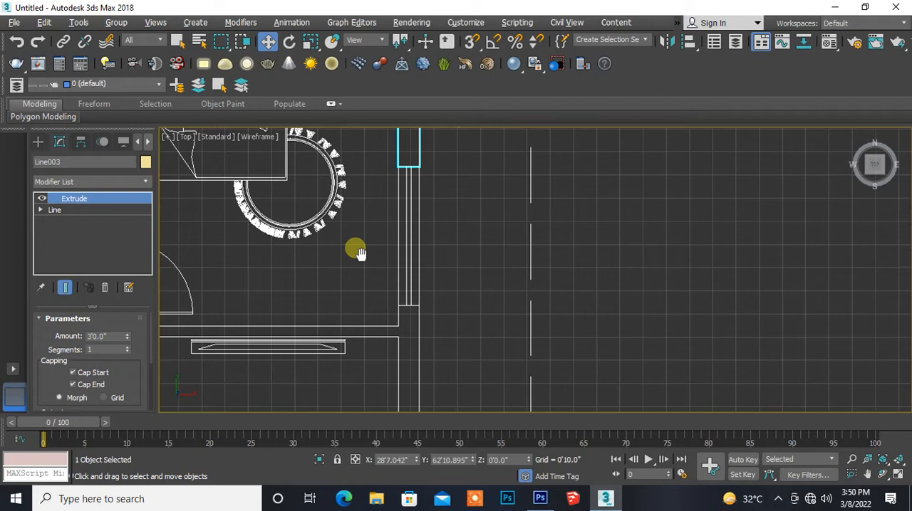
{"action": "middle_click_drag", "start_coordinate": [387, 302], "coordinate": [363, 270]}
{"action": "scroll", "coordinate": [383, 237], "scroll_direction": "up", "scroll_amount": 6}
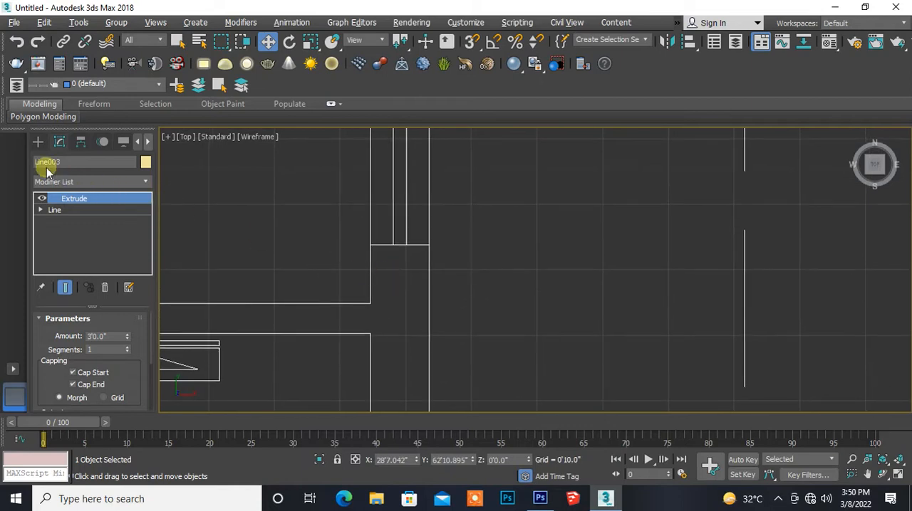
{"action": "left_click", "coordinate": [37, 142]}
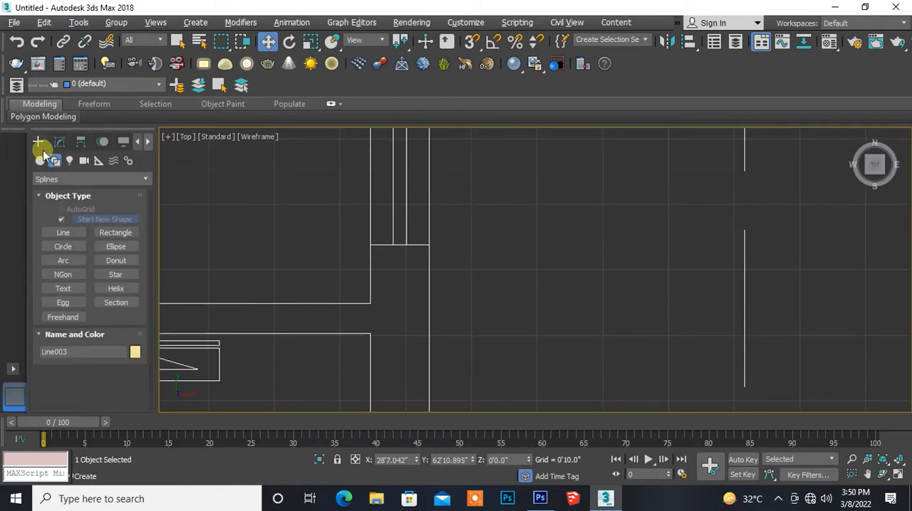
{"action": "left_click", "coordinate": [61, 233]}
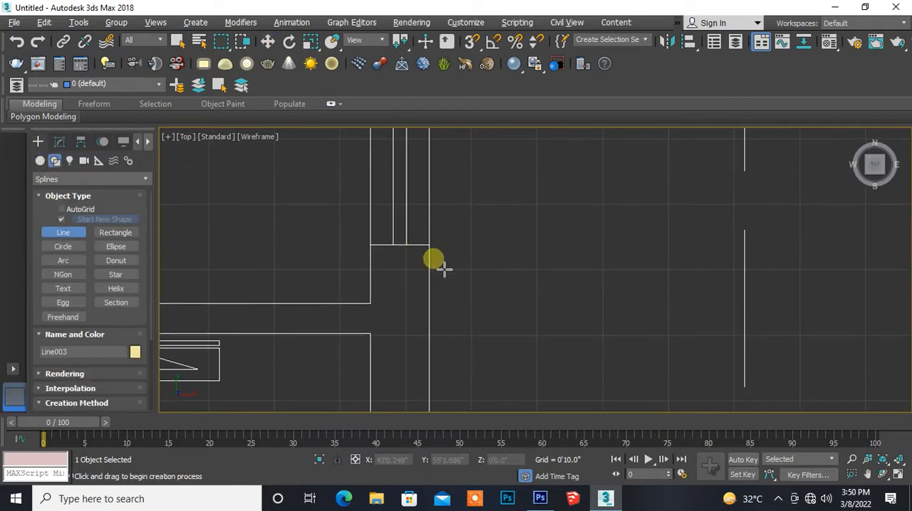
{"action": "scroll", "coordinate": [443, 269], "scroll_direction": "up", "scroll_amount": 3}
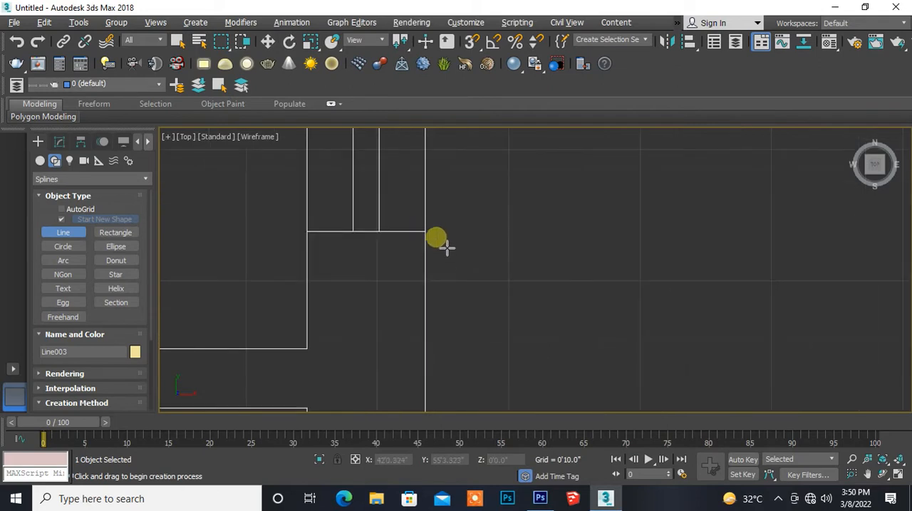
{"action": "left_click", "coordinate": [471, 41]}
{"action": "left_click", "coordinate": [424, 231]}
{"action": "left_click", "coordinate": [307, 231]}
{"action": "middle_click_drag", "start_coordinate": [315, 325], "coordinate": [359, 180]}
{"action": "left_click", "coordinate": [356, 208]}
- Run the spline west along the partition wall's north face to the inner corner beside the door jamb
{"action": "middle_click_drag", "start_coordinate": [270, 244], "coordinate": [596, 209]}
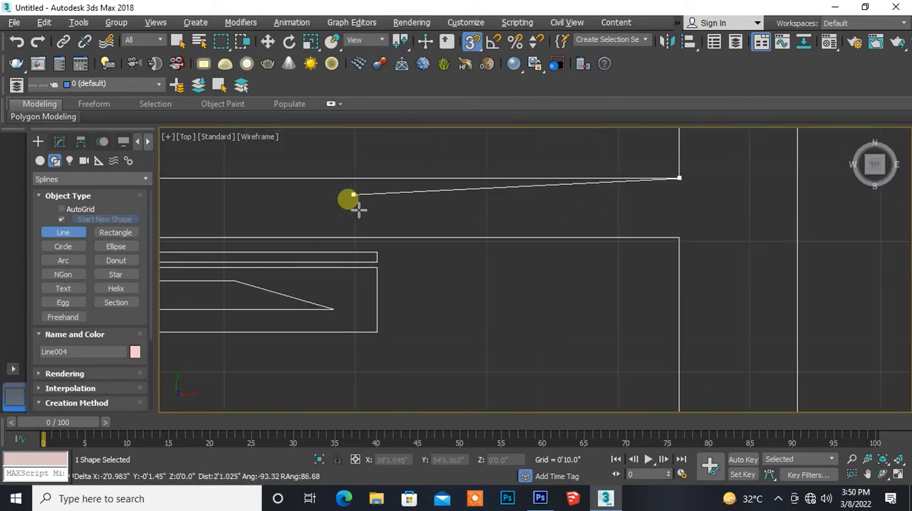
{"action": "scroll", "coordinate": [349, 200], "scroll_direction": "down", "scroll_amount": 5}
{"action": "middle_click_drag", "start_coordinate": [380, 202], "coordinate": [625, 195]}
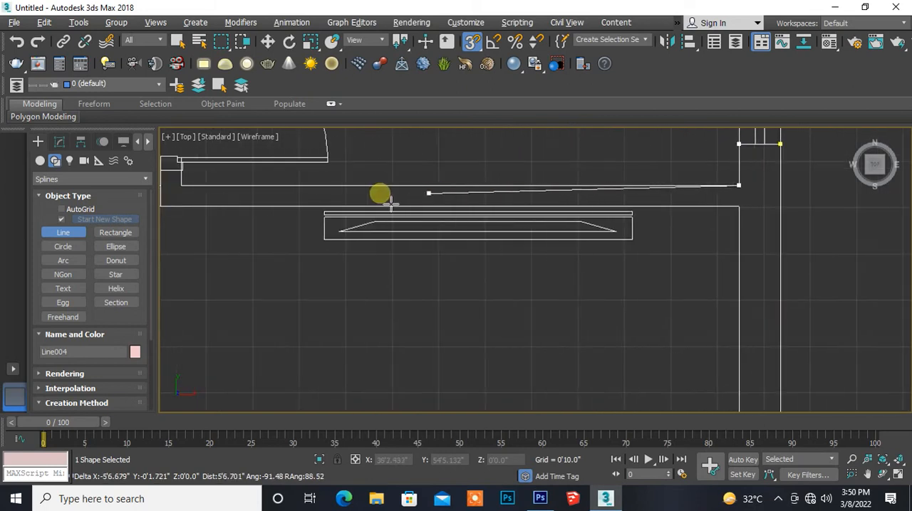
{"action": "middle_click_drag", "start_coordinate": [264, 210], "coordinate": [400, 296]}
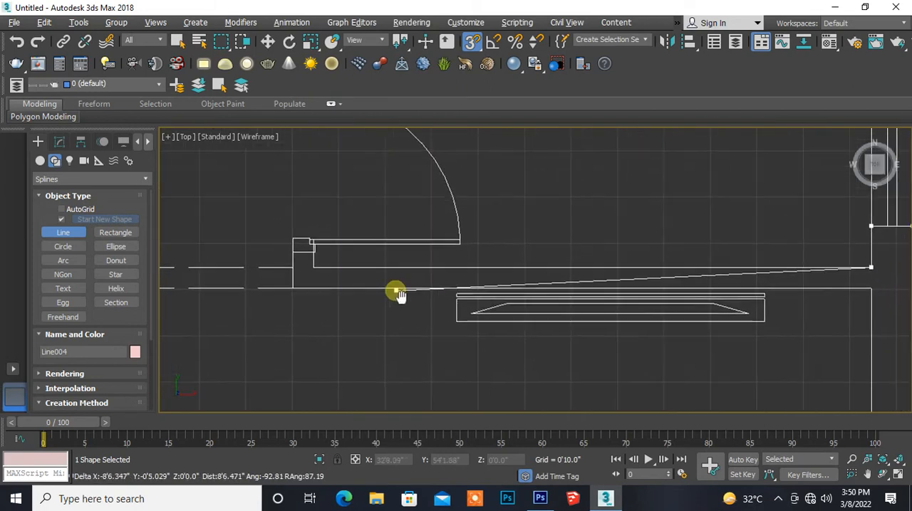
{"action": "scroll", "coordinate": [334, 283], "scroll_direction": "up", "scroll_amount": 3}
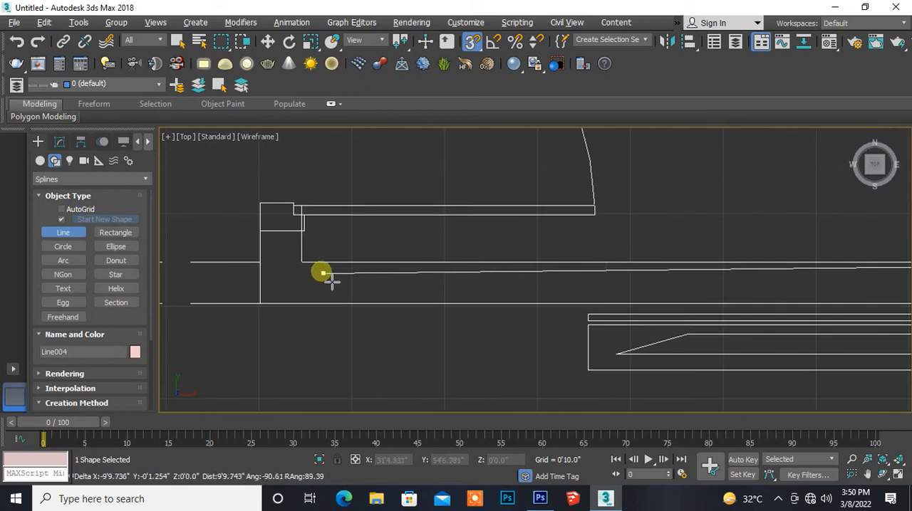
{"action": "scroll", "coordinate": [313, 271], "scroll_direction": "up", "scroll_amount": 3}
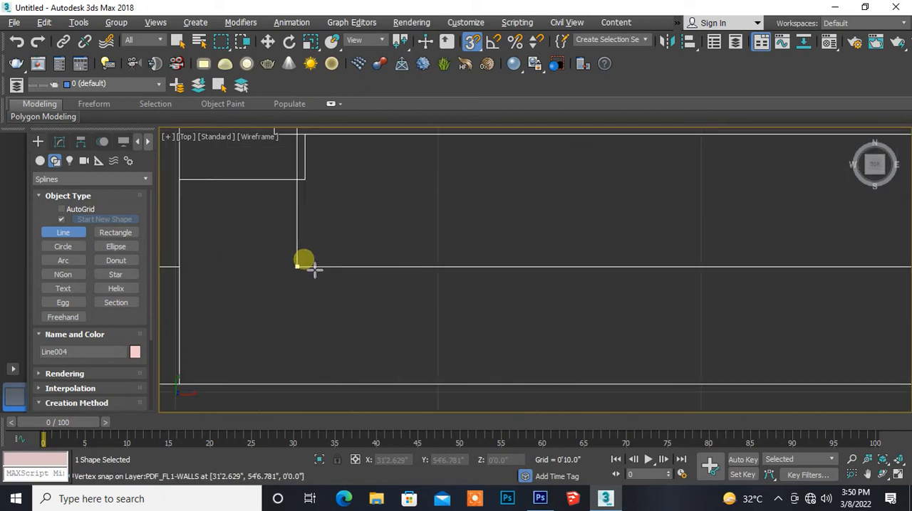
{"action": "left_click", "coordinate": [312, 269]}
- Trace the spline around the door jamb and down the wall end to the partition's south face
{"action": "middle_click_drag", "start_coordinate": [313, 228], "coordinate": [340, 286]}
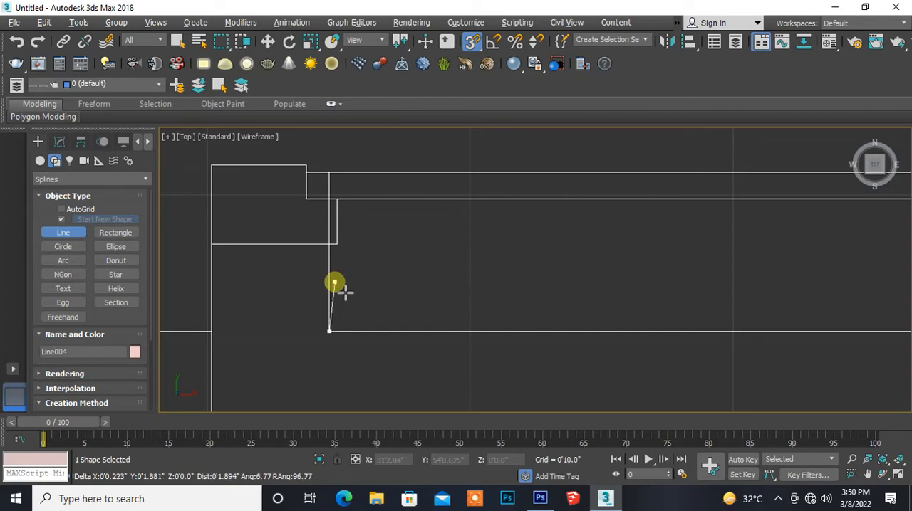
{"action": "left_click", "coordinate": [346, 257]}
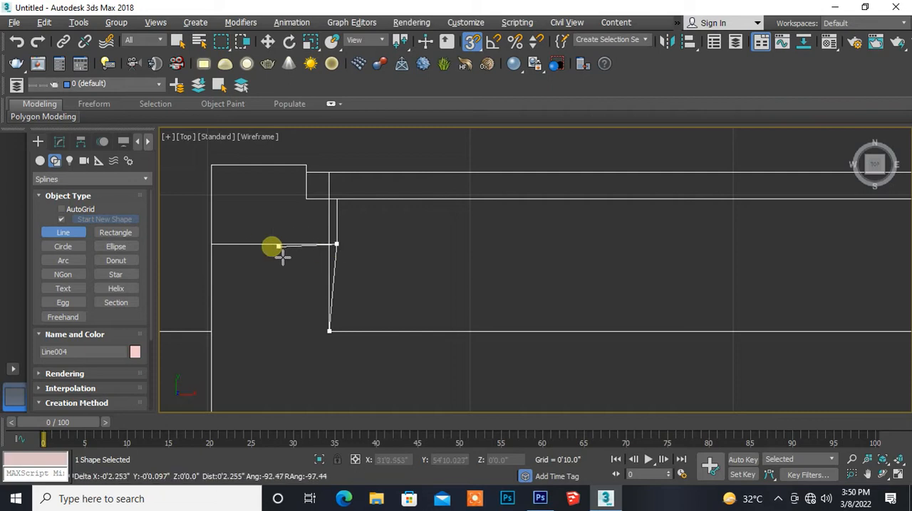
{"action": "left_click", "coordinate": [211, 248]}
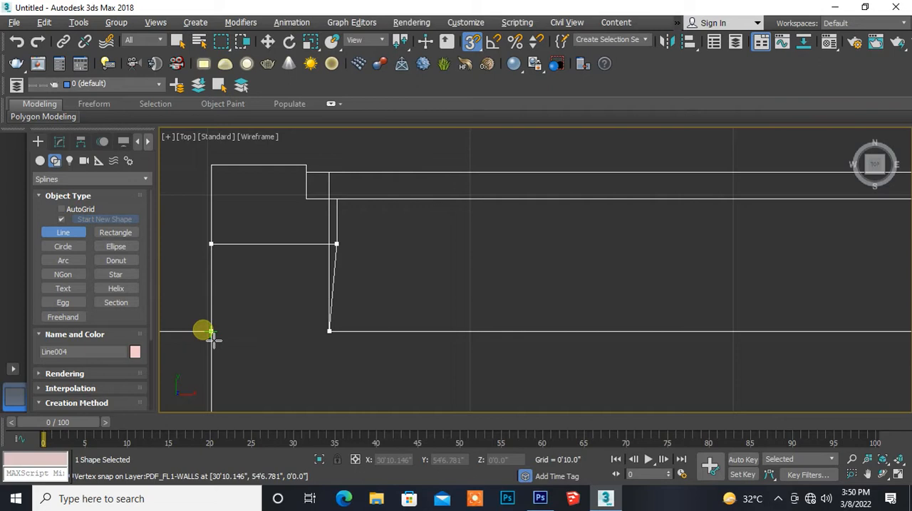
{"action": "middle_click_drag", "start_coordinate": [211, 334], "coordinate": [228, 242]}
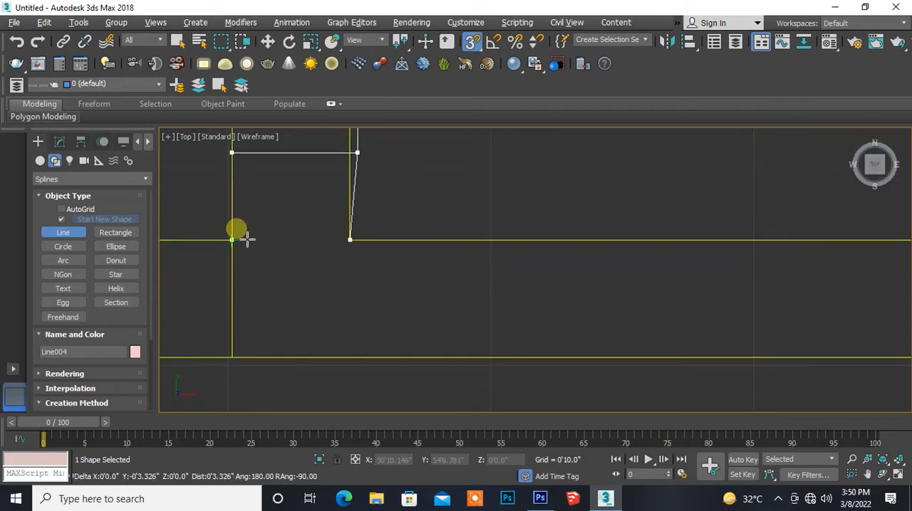
{"action": "scroll", "coordinate": [245, 238], "scroll_direction": "down", "scroll_amount": 5}
{"action": "mouse_move", "coordinate": [247, 238]}
{"action": "middle_mouse_down"}
{"action": "mouse_move", "coordinate": [371, 258]}
{"action": "mouse_move", "coordinate": [302, 235]}
{"action": "middle_mouse_up"}
{"action": "scroll", "coordinate": [300, 260], "scroll_direction": "up", "scroll_amount": 5}
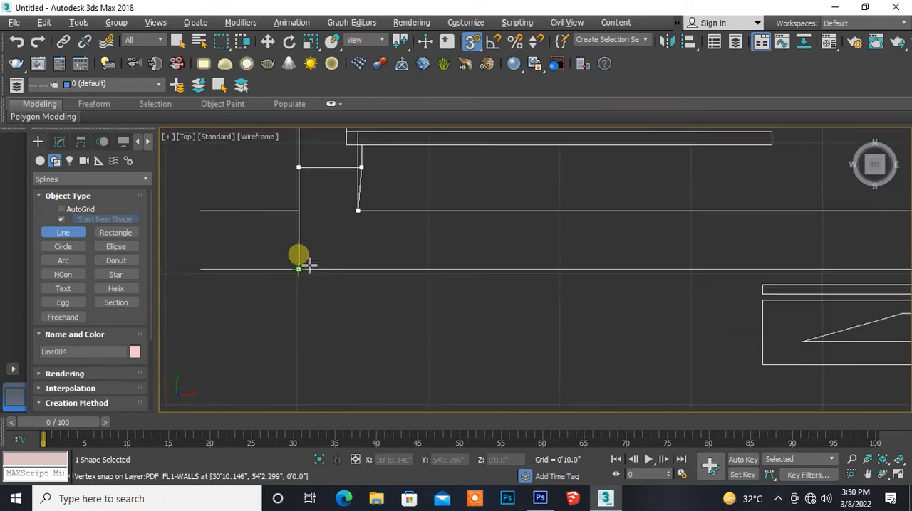
{"action": "left_click", "coordinate": [307, 295]}
- Run the spline east along the partition's south face to the east wall's inner corner
{"action": "scroll", "coordinate": [502, 299], "scroll_direction": "down", "scroll_amount": 4}
{"action": "scroll", "coordinate": [477, 313], "scroll_direction": "down", "scroll_amount": 2}
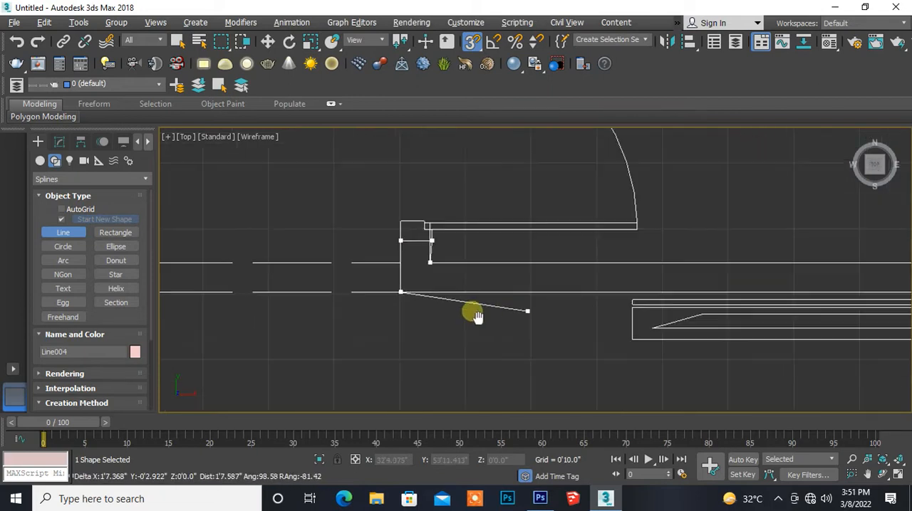
{"action": "middle_click_drag", "start_coordinate": [475, 311], "coordinate": [260, 285]}
{"action": "middle_click_drag", "start_coordinate": [671, 265], "coordinate": [159, 235]}
{"action": "left_click", "coordinate": [353, 235]}
- Trace the east wall's inner face south to the next window and cross its north edge to the outer face
{"action": "middle_click_drag", "start_coordinate": [359, 329], "coordinate": [322, 136]}
{"action": "middle_click_drag", "start_coordinate": [316, 344], "coordinate": [321, 121]}
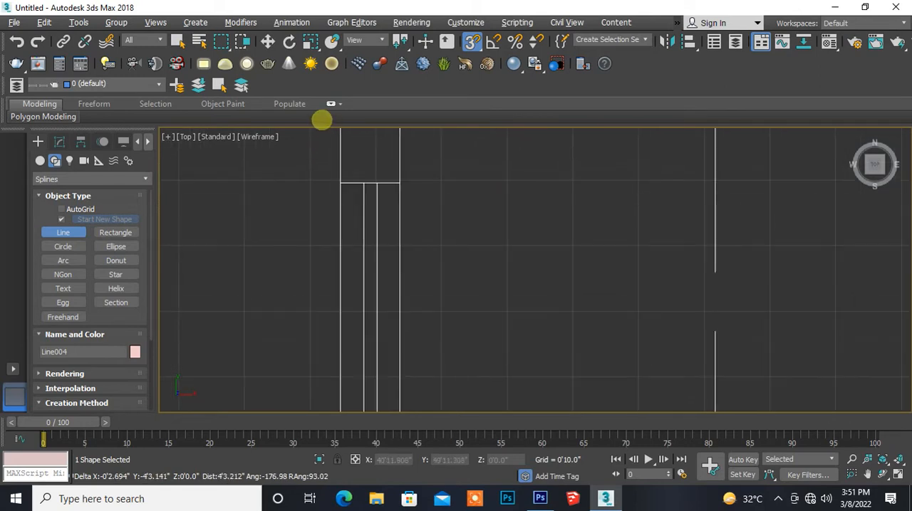
{"action": "left_click", "coordinate": [339, 184]}
{"action": "middle_click_drag", "start_coordinate": [417, 186], "coordinate": [383, 295]}
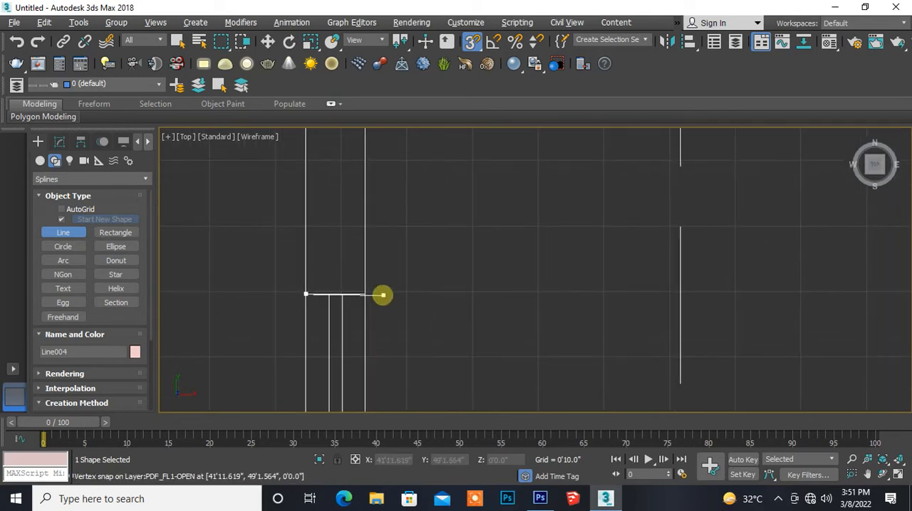
{"action": "left_click", "coordinate": [371, 295]}
- Bring the spline up the east wall's outer face to its starting vertex and close it
{"action": "middle_click_drag", "start_coordinate": [393, 161], "coordinate": [420, 397]}
{"action": "scroll", "coordinate": [411, 280], "scroll_direction": "down", "scroll_amount": 3}
{"action": "scroll", "coordinate": [411, 280], "scroll_direction": "down", "scroll_amount": 2}
{"action": "middle_click_drag", "start_coordinate": [442, 250], "coordinate": [419, 305]}
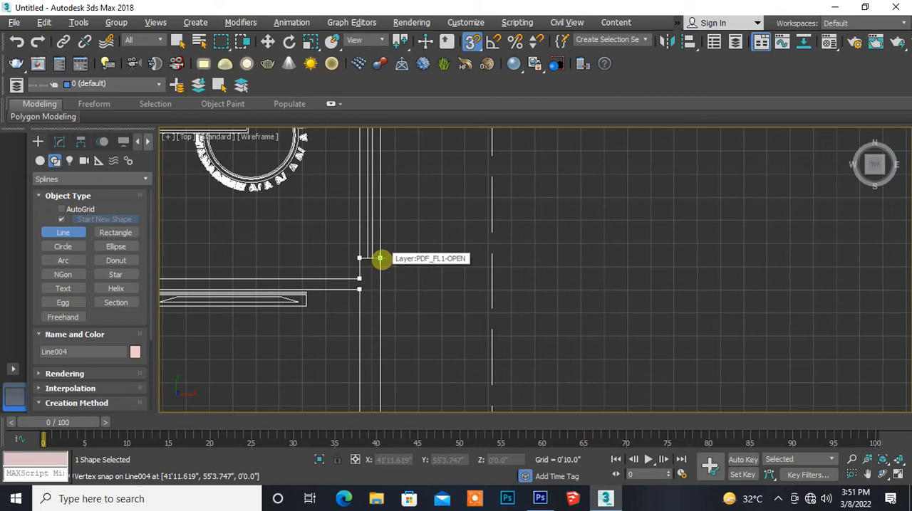
{"action": "left_click", "coordinate": [381, 259]}
{"action": "left_click", "coordinate": [425, 290]}
- Turn off snapping and open the closed wall spline for vertex editing at the door jamb
{"action": "middle_click_drag", "start_coordinate": [207, 344], "coordinate": [495, 322]}
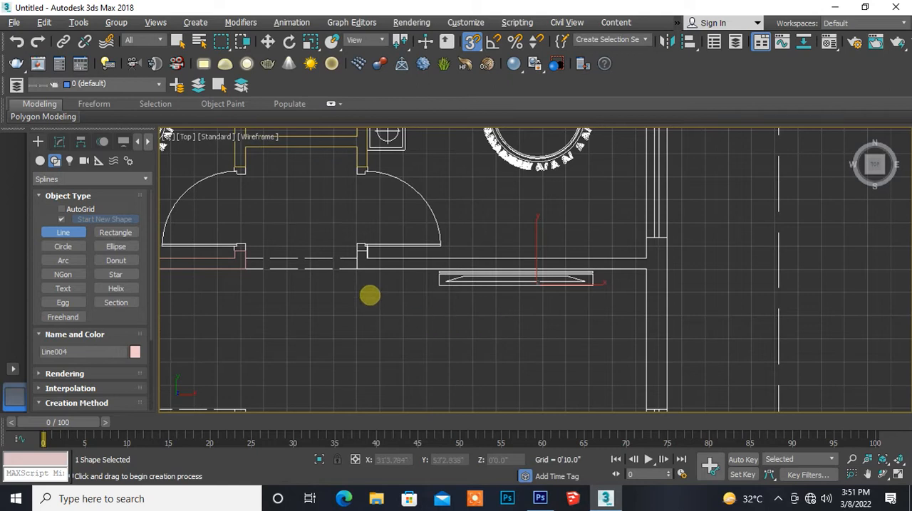
{"action": "scroll", "coordinate": [370, 295], "scroll_direction": "up", "scroll_amount": 5}
{"action": "middle_click_drag", "start_coordinate": [359, 314], "coordinate": [351, 350]}
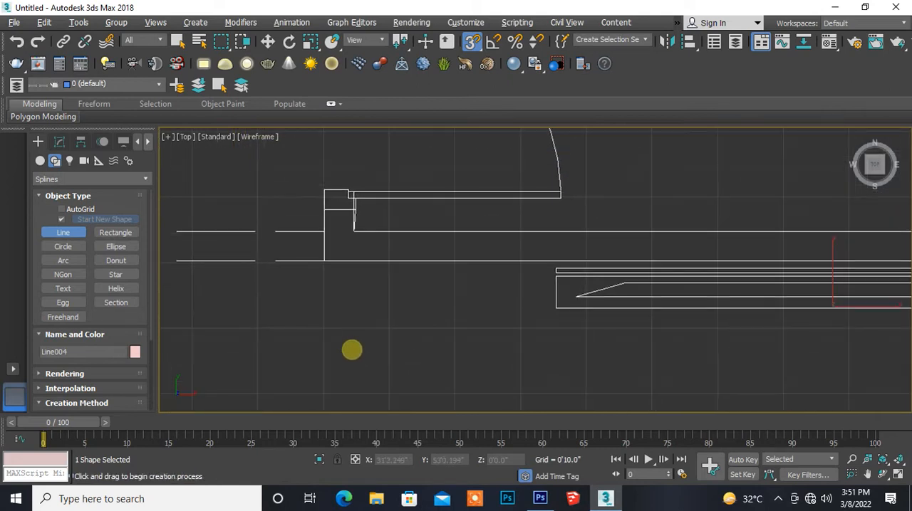
{"action": "scroll", "coordinate": [349, 262], "scroll_direction": "up", "scroll_amount": 10}
{"action": "middle_click_drag", "start_coordinate": [349, 211], "coordinate": [351, 383]}
{"action": "middle_click_drag", "start_coordinate": [330, 314], "coordinate": [326, 347]}
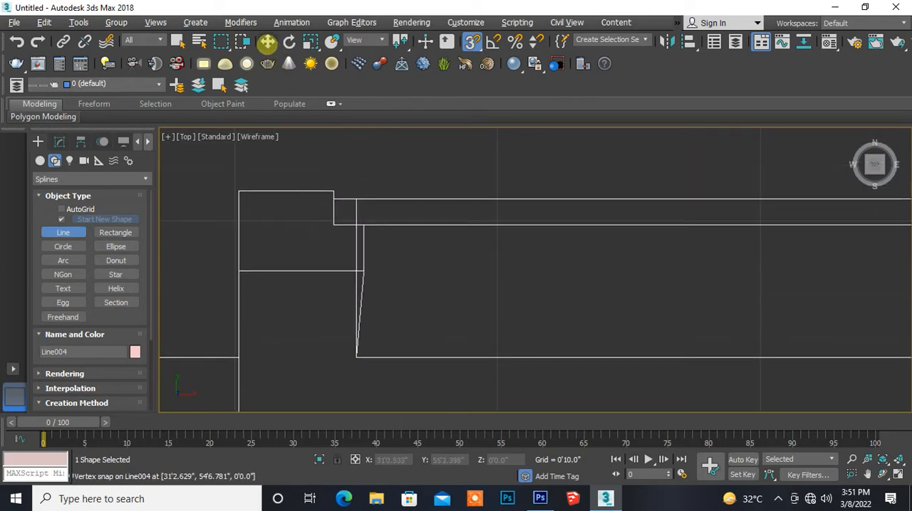
{"action": "left_click", "coordinate": [267, 42]}
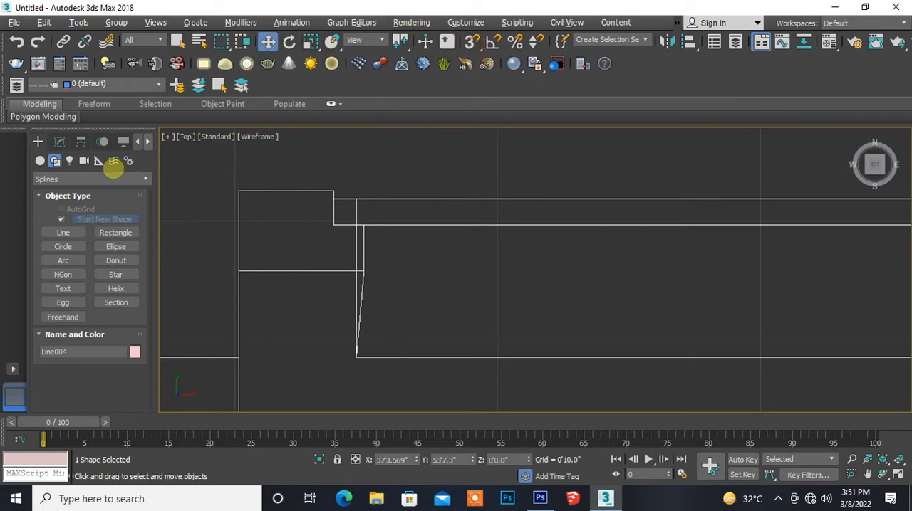
{"action": "left_click", "coordinate": [60, 141]}
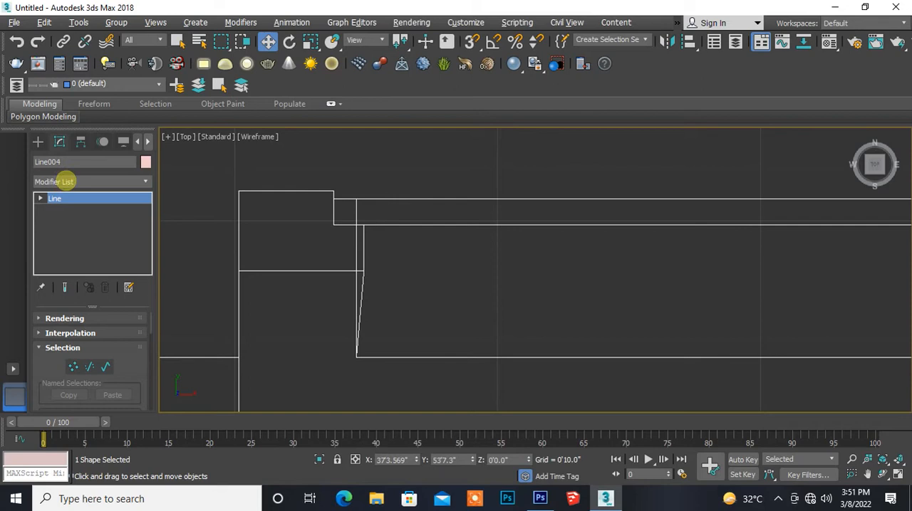
{"action": "key", "text": "1"}
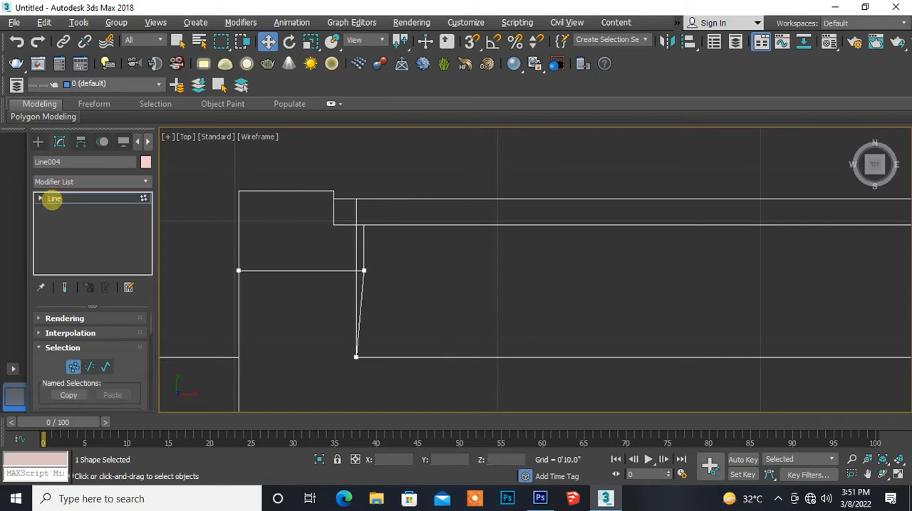
{"action": "left_click", "coordinate": [41, 199]}
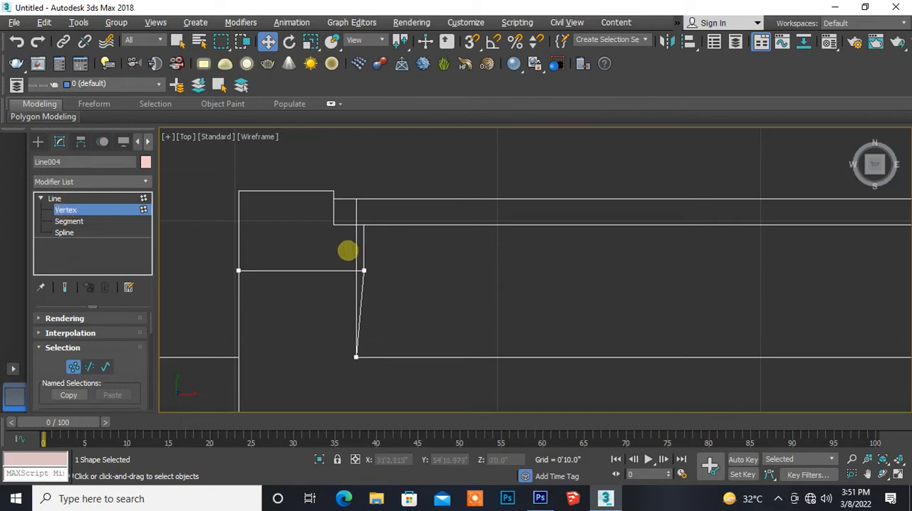
- Move the spline's offset jamb vertex west along X toward the wall line to straighten the slanted segment
{"action": "left_click_drag", "start_coordinate": [408, 306], "coordinate": [386, 289]}
{"action": "scroll", "coordinate": [386, 290], "scroll_direction": "up", "scroll_amount": 4}
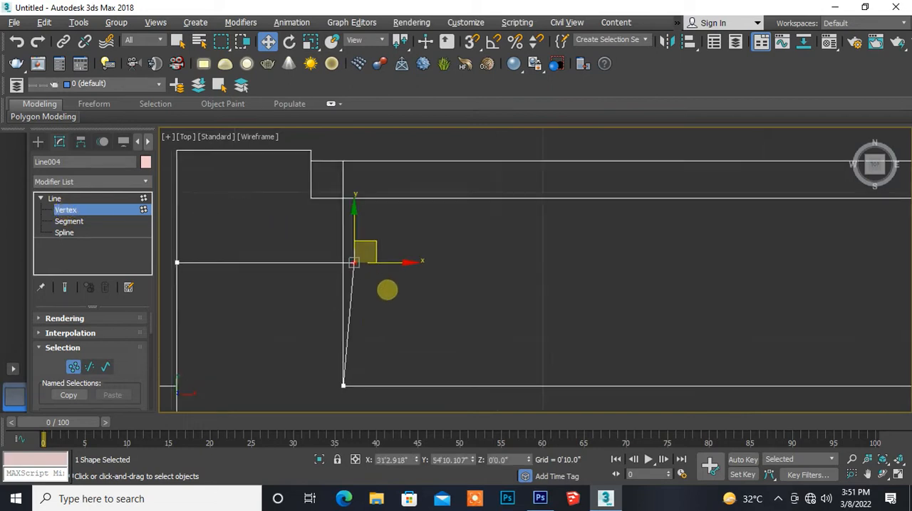
{"action": "mouse_move", "coordinate": [367, 283]}
{"action": "middle_mouse_down"}
{"action": "mouse_move", "coordinate": [371, 273]}
{"action": "mouse_move", "coordinate": [369, 298]}
{"action": "middle_mouse_up"}
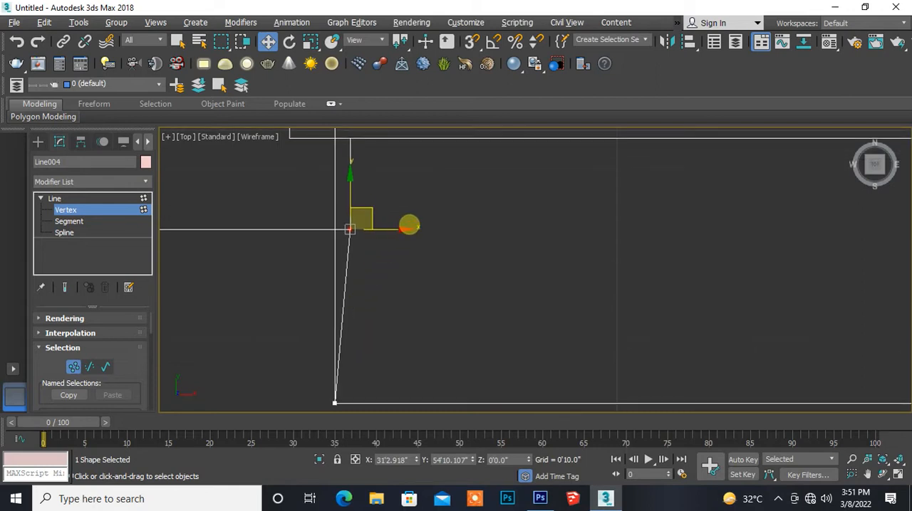
{"action": "left_click_drag", "start_coordinate": [405, 228], "coordinate": [398, 232]}
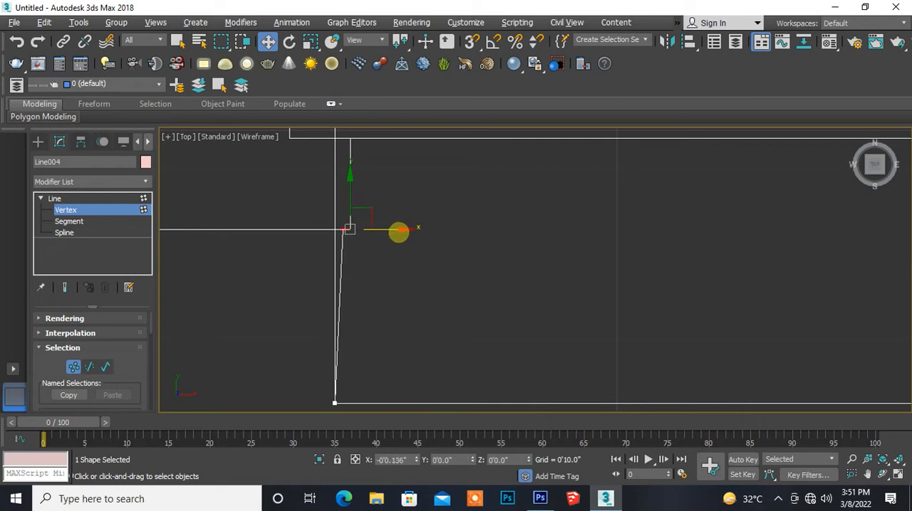
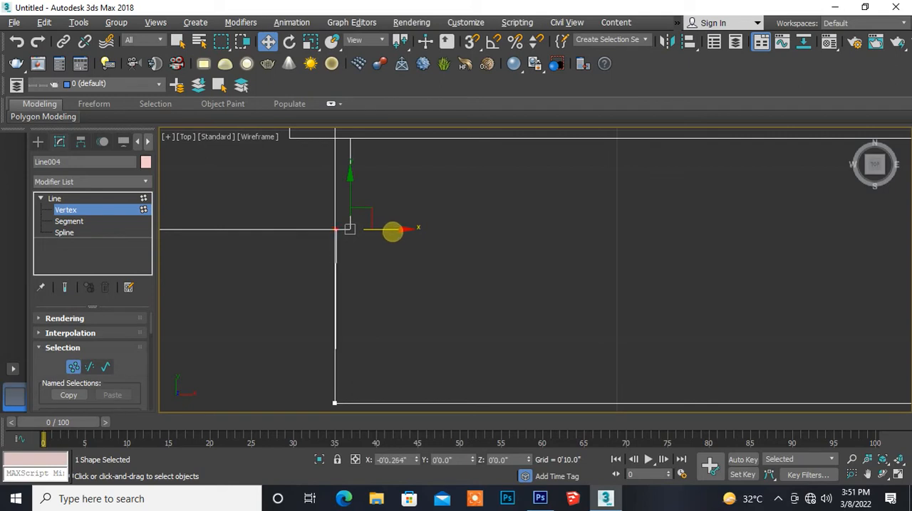
- Nudge the selected jamb vertex west along X until it lines up with the wall line
{"action": "left_click_drag", "start_coordinate": [392, 232], "coordinate": [391, 234]}
{"action": "scroll", "coordinate": [389, 275], "scroll_direction": "down", "scroll_amount": 5}
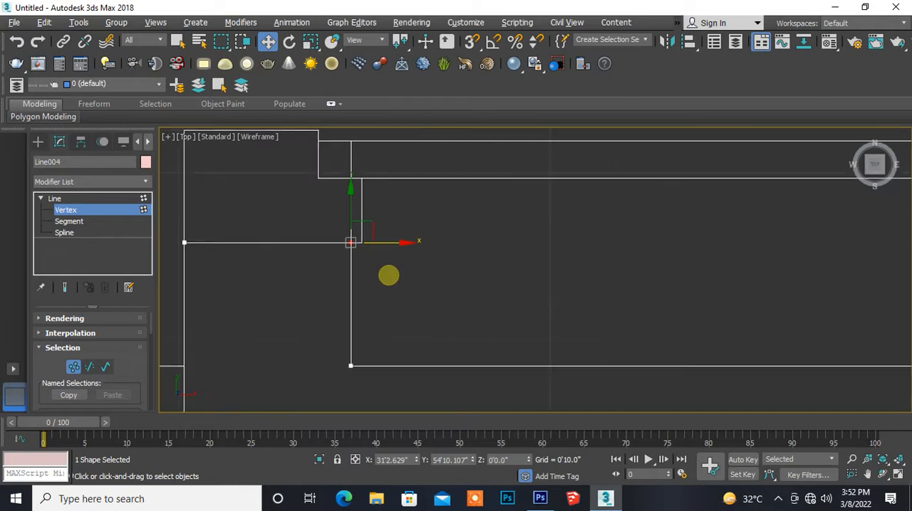
{"action": "scroll", "coordinate": [388, 275], "scroll_direction": "down", "scroll_amount": 2}
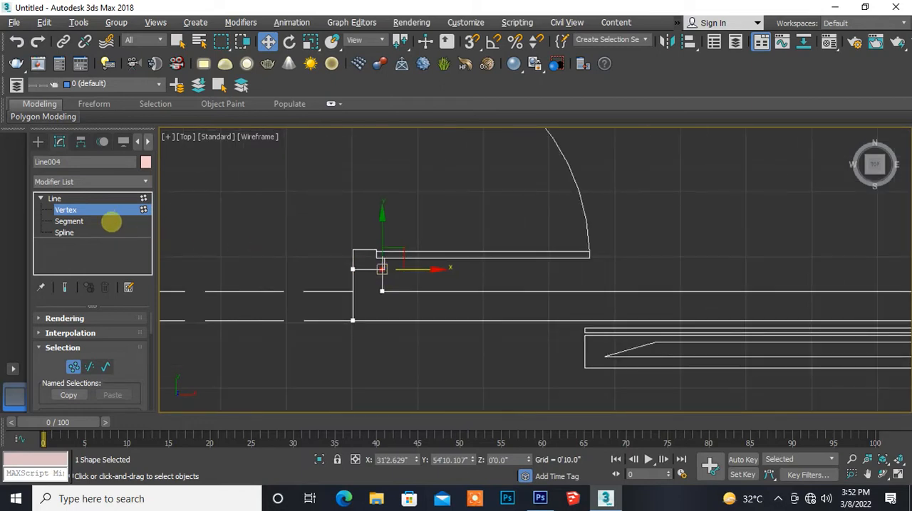
- Leave vertex editing and extrude the closed wall spline to a height of 3'0"
{"action": "left_click", "coordinate": [103, 209]}
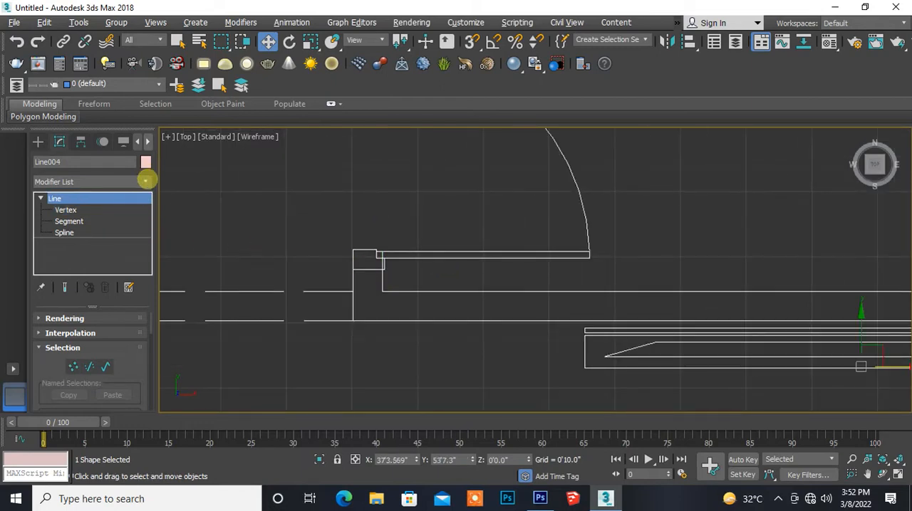
{"action": "left_click", "coordinate": [145, 181]}
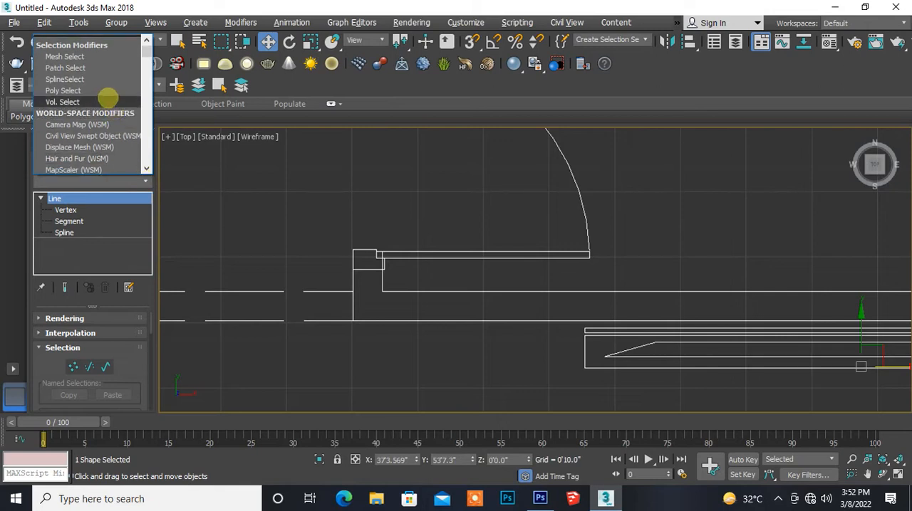
{"action": "key", "text": "e"}
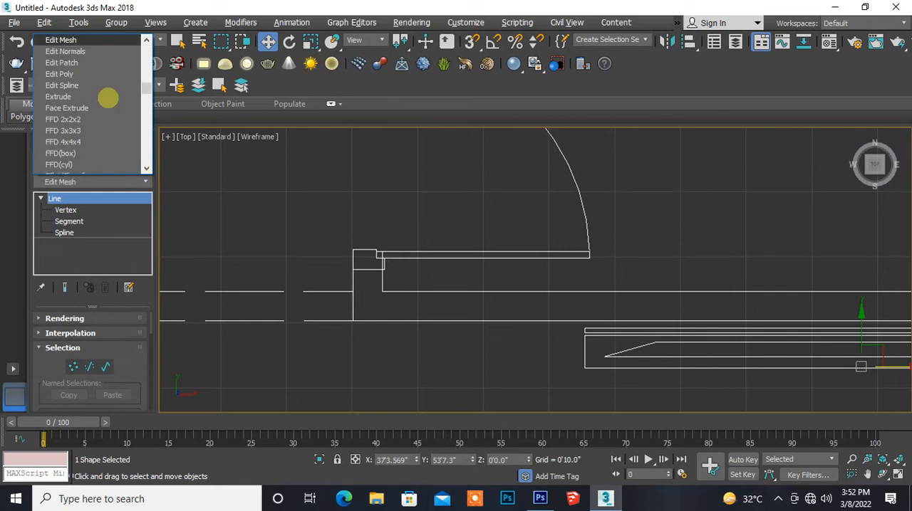
{"action": "left_click", "coordinate": [58, 96]}
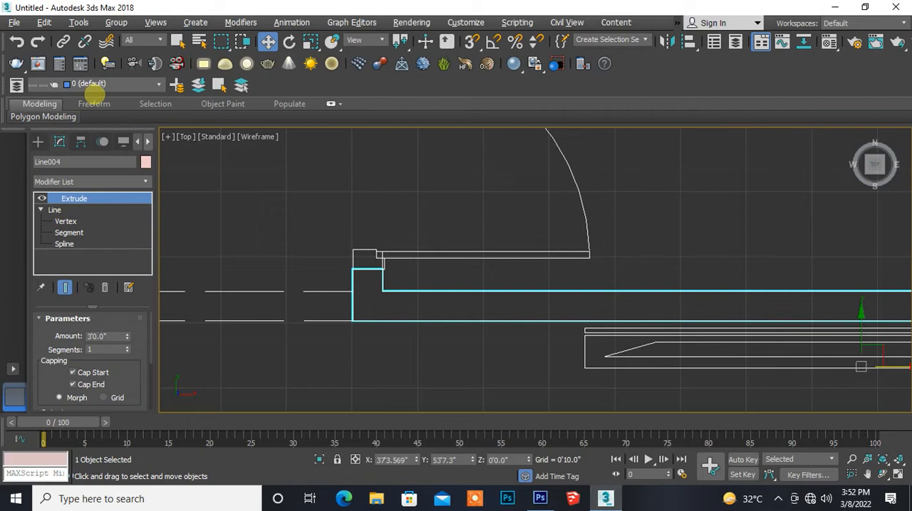
- With snapping on, draw a rectangle about 2'0" by 0'9" over the east wall pier between the window and the door below it
{"action": "scroll", "coordinate": [334, 248], "scroll_direction": "down", "scroll_amount": 5}
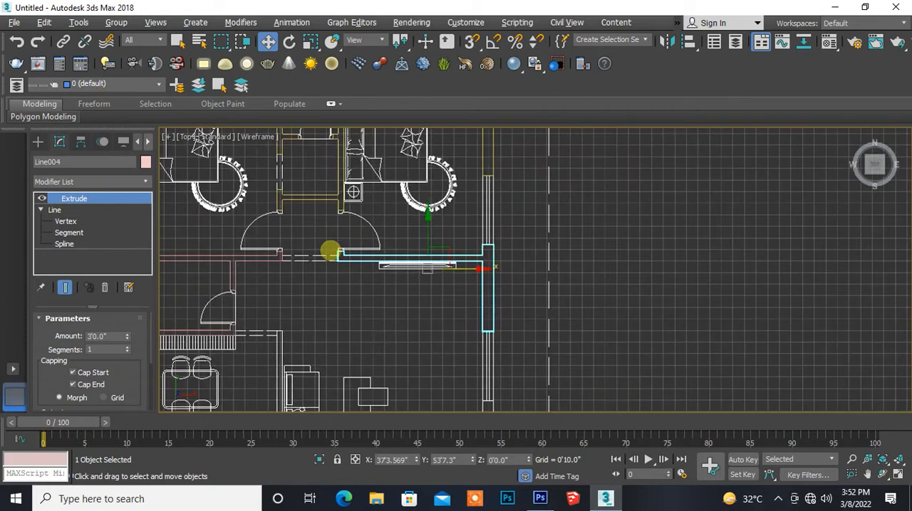
{"action": "middle_click_drag", "start_coordinate": [320, 304], "coordinate": [315, 245]}
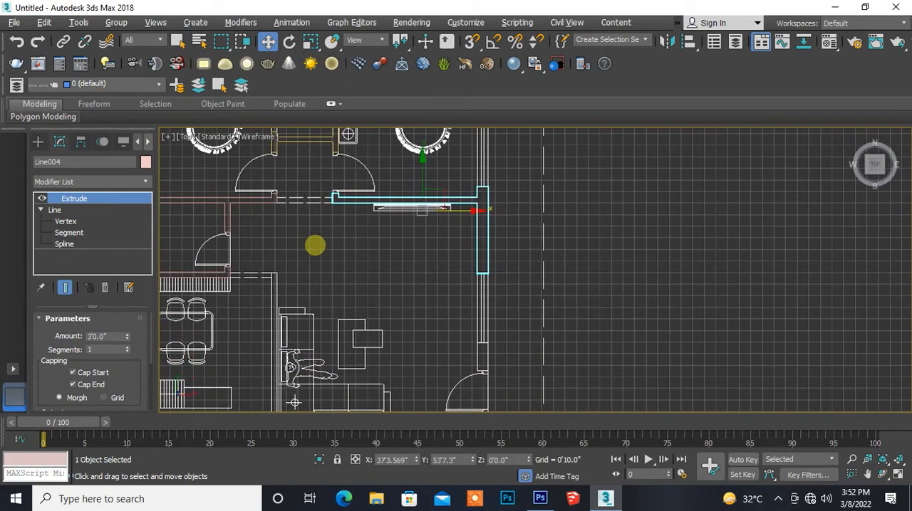
{"action": "middle_click_drag", "start_coordinate": [380, 287], "coordinate": [309, 221]}
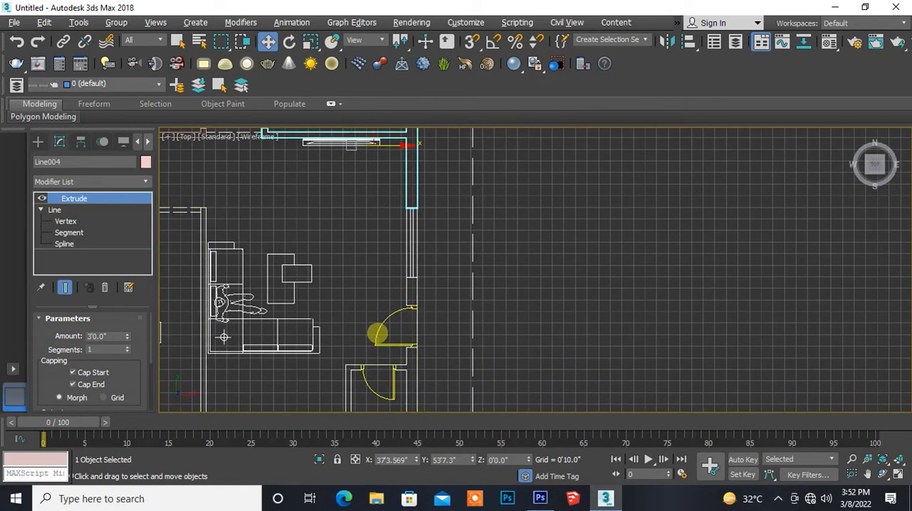
{"action": "scroll", "coordinate": [378, 333], "scroll_direction": "up", "scroll_amount": 3}
{"action": "scroll", "coordinate": [372, 309], "scroll_direction": "up", "scroll_amount": 3}
{"action": "middle_click_drag", "start_coordinate": [331, 273], "coordinate": [286, 310]}
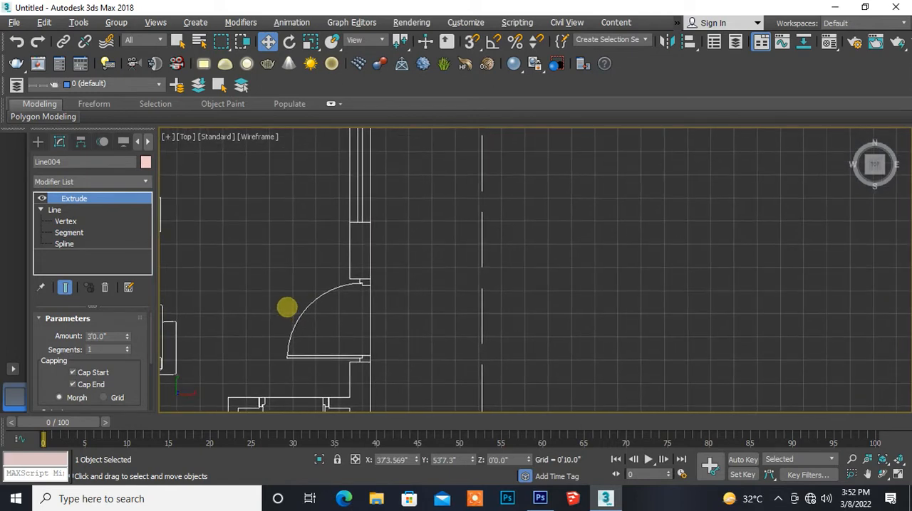
{"action": "scroll", "coordinate": [316, 254], "scroll_direction": "up", "scroll_amount": 4}
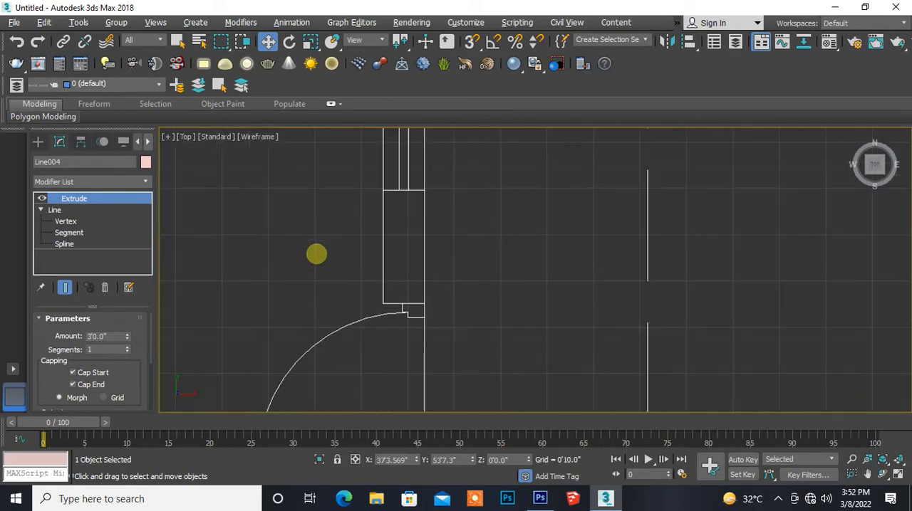
{"action": "middle_click_drag", "start_coordinate": [340, 261], "coordinate": [258, 253]}
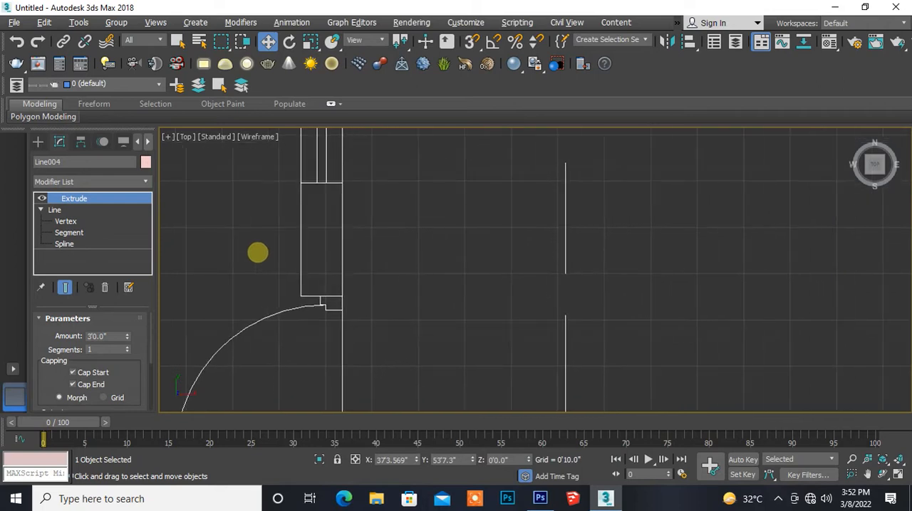
{"action": "scroll", "coordinate": [289, 252], "scroll_direction": "up", "scroll_amount": 2}
{"action": "middle_click_drag", "start_coordinate": [278, 217], "coordinate": [225, 254]}
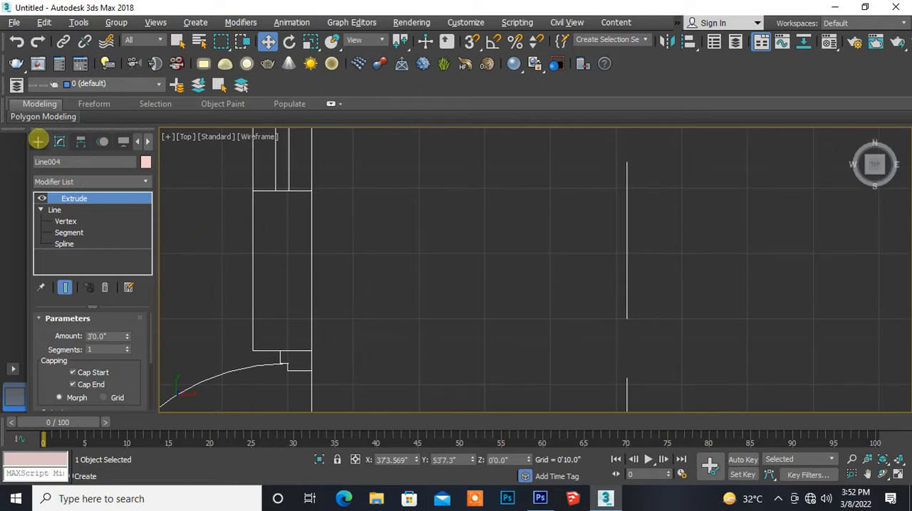
{"action": "left_click", "coordinate": [38, 141]}
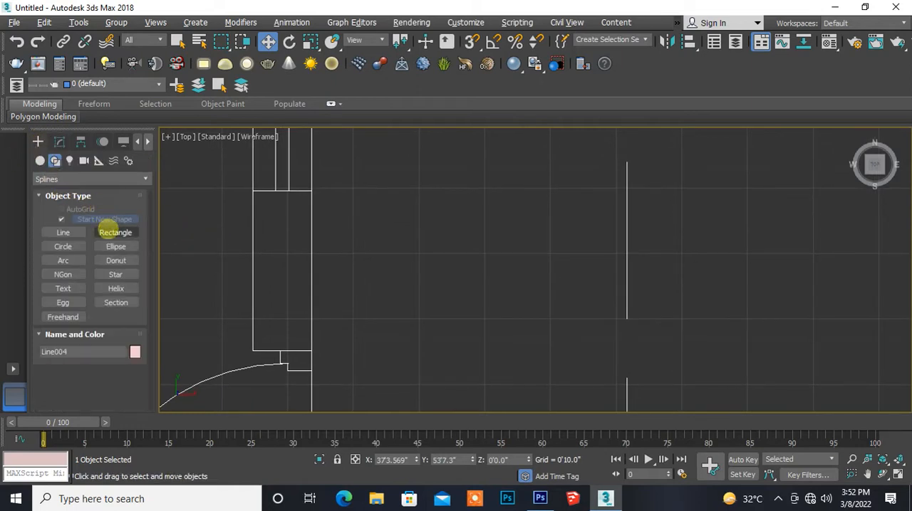
{"action": "left_click", "coordinate": [107, 230]}
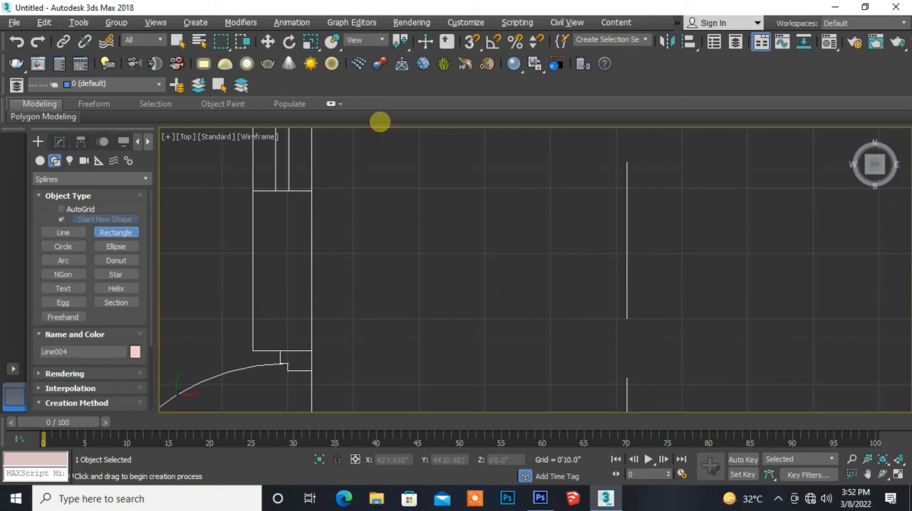
{"action": "left_click", "coordinate": [471, 40]}
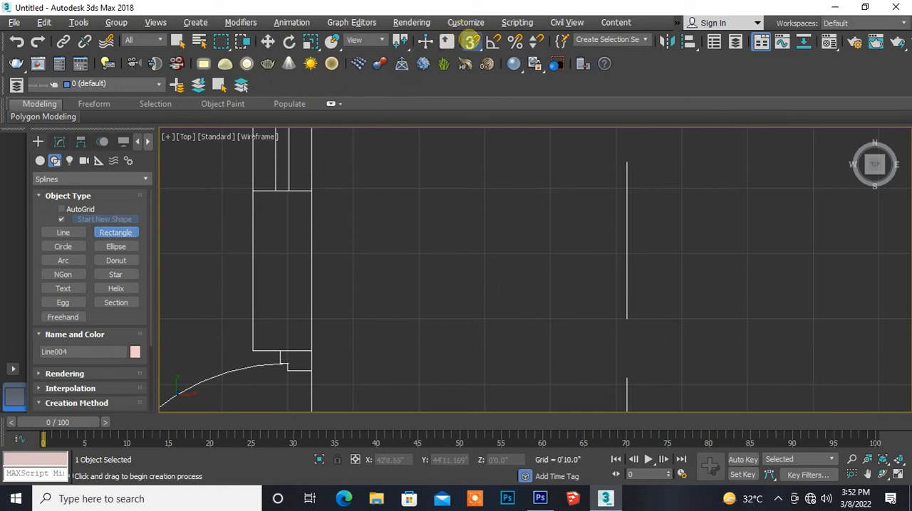
{"action": "left_click_drag", "start_coordinate": [252, 190], "coordinate": [314, 343]}
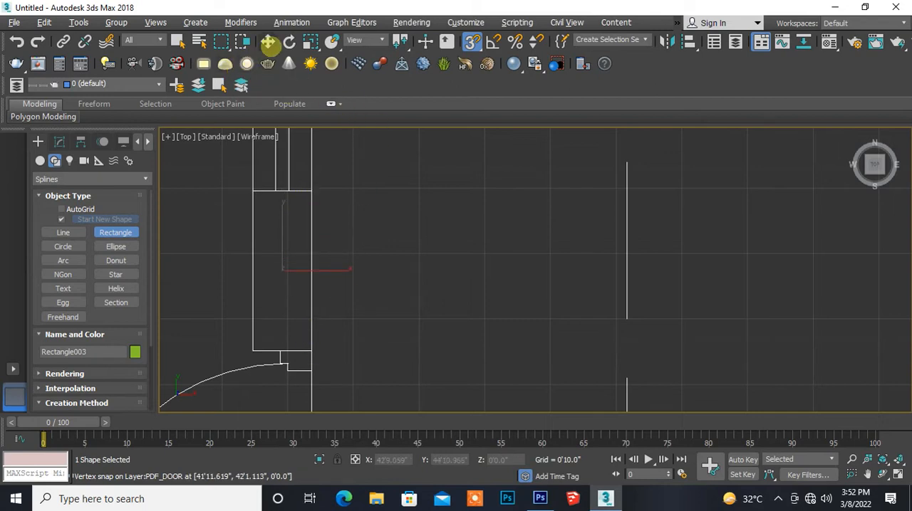
- Extrude the pier rectangle to a height of 3'0"
{"action": "left_click", "coordinate": [268, 41]}
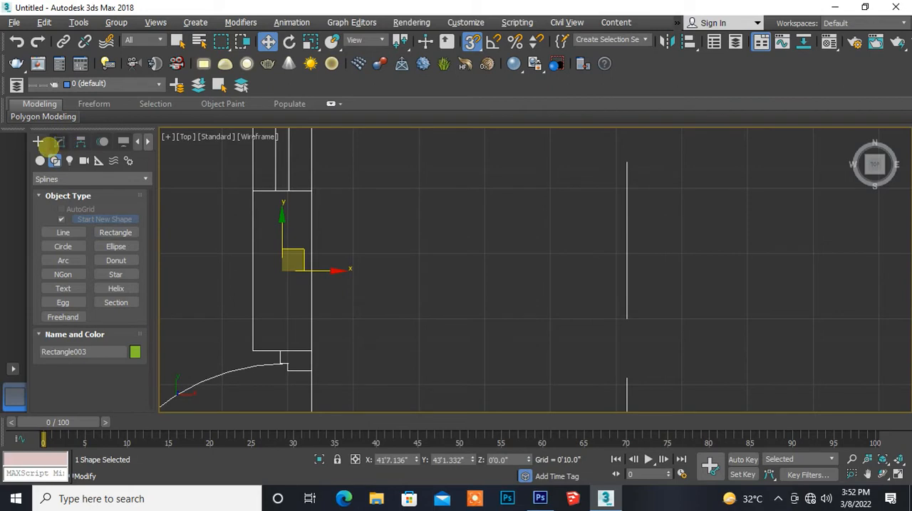
{"action": "left_click", "coordinate": [58, 141]}
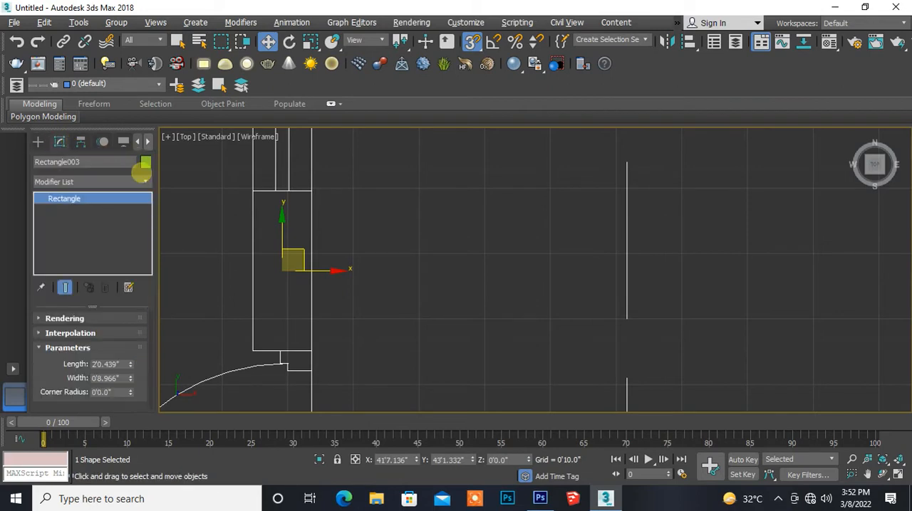
{"action": "left_click", "coordinate": [145, 182]}
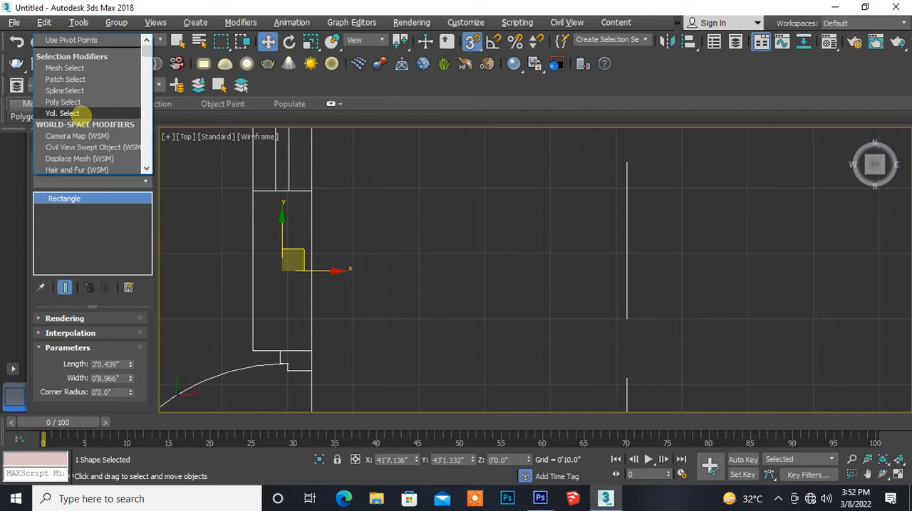
{"action": "scroll", "coordinate": [81, 114], "scroll_direction": "down", "scroll_amount": 10}
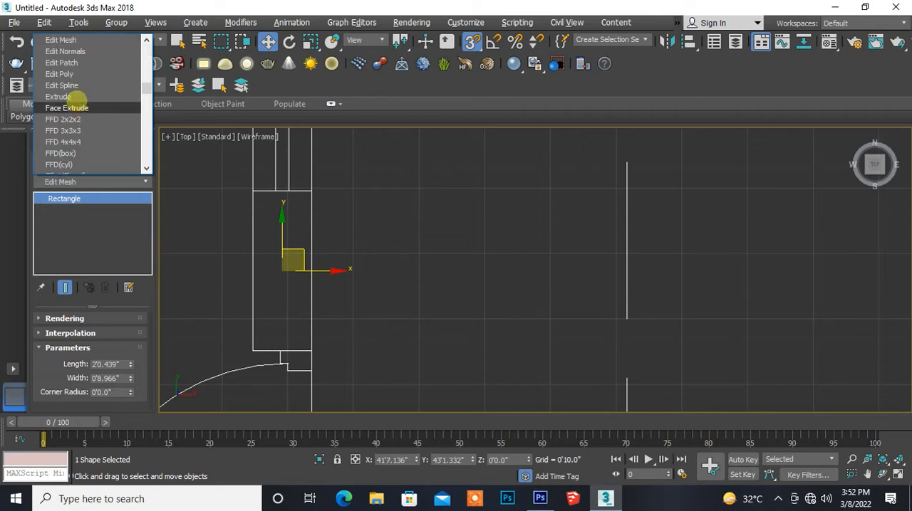
{"action": "left_click", "coordinate": [75, 93]}
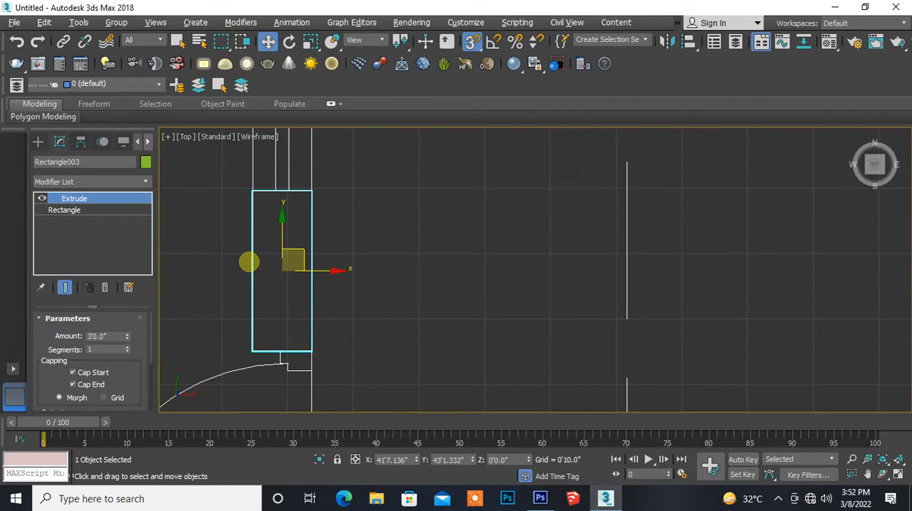
- Start a snapped line at the east wall's outer corner south of the door, cross to the inner face and follow it down to the partition corner
{"action": "middle_click_drag", "start_coordinate": [285, 270], "coordinate": [332, 209]}
{"action": "scroll", "coordinate": [304, 203], "scroll_direction": "down", "scroll_amount": 6}
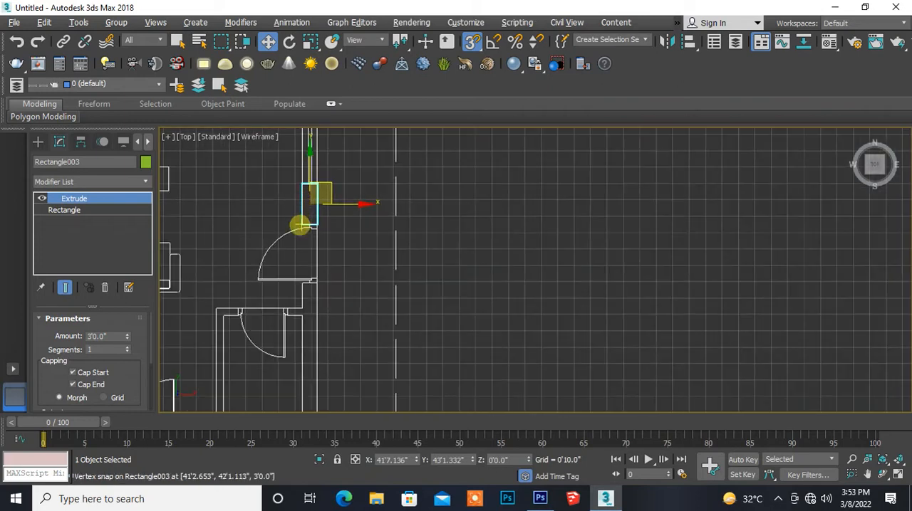
{"action": "middle_click_drag", "start_coordinate": [287, 306], "coordinate": [266, 318]}
{"action": "scroll", "coordinate": [316, 236], "scroll_direction": "up", "scroll_amount": 3}
{"action": "scroll", "coordinate": [326, 245], "scroll_direction": "up", "scroll_amount": 4}
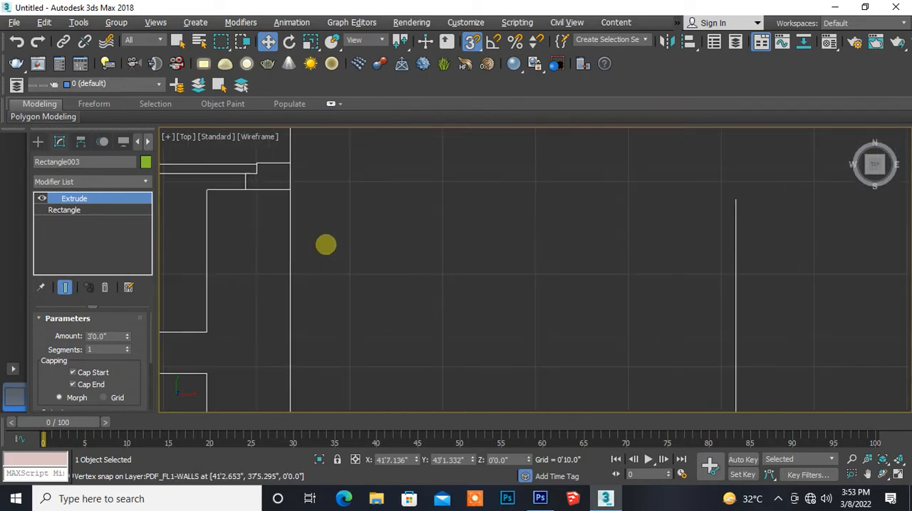
{"action": "middle_click_drag", "start_coordinate": [296, 244], "coordinate": [354, 247]}
{"action": "scroll", "coordinate": [354, 223], "scroll_direction": "up", "scroll_amount": 2}
{"action": "middle_click_drag", "start_coordinate": [342, 189], "coordinate": [358, 232]}
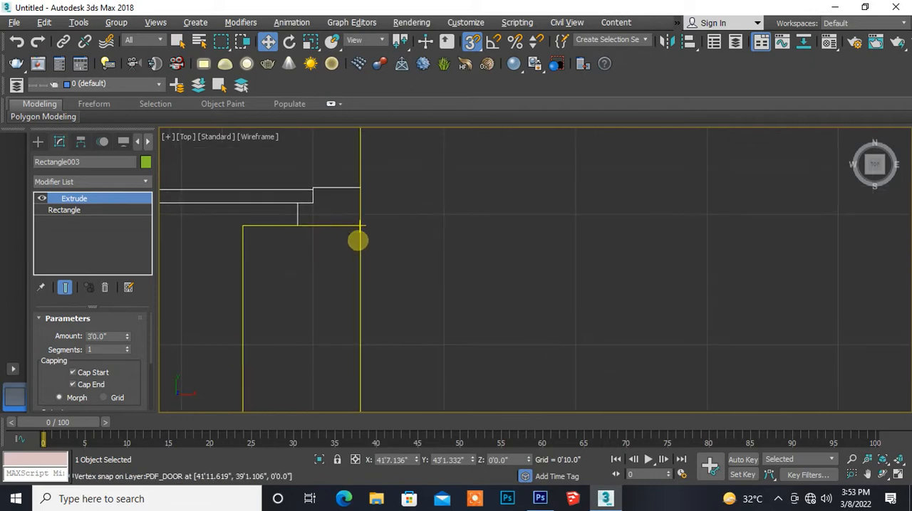
{"action": "left_click", "coordinate": [37, 140]}
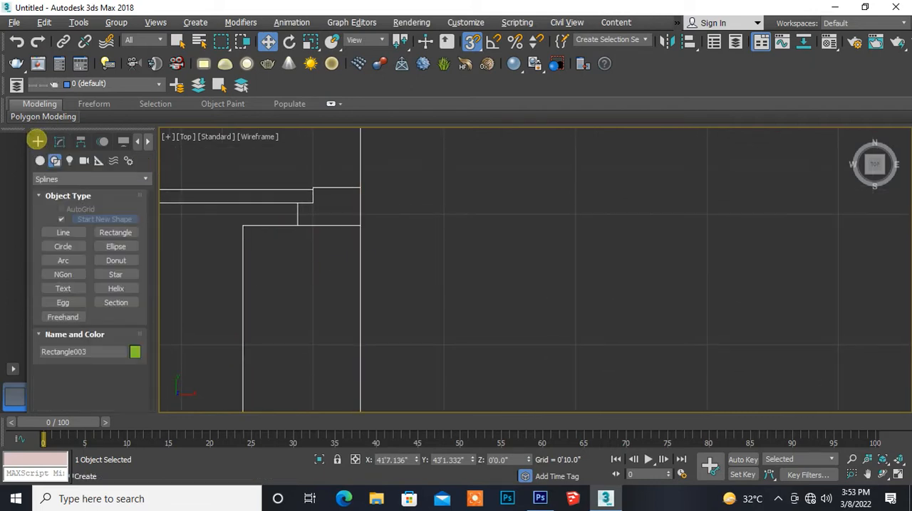
{"action": "left_click", "coordinate": [53, 232]}
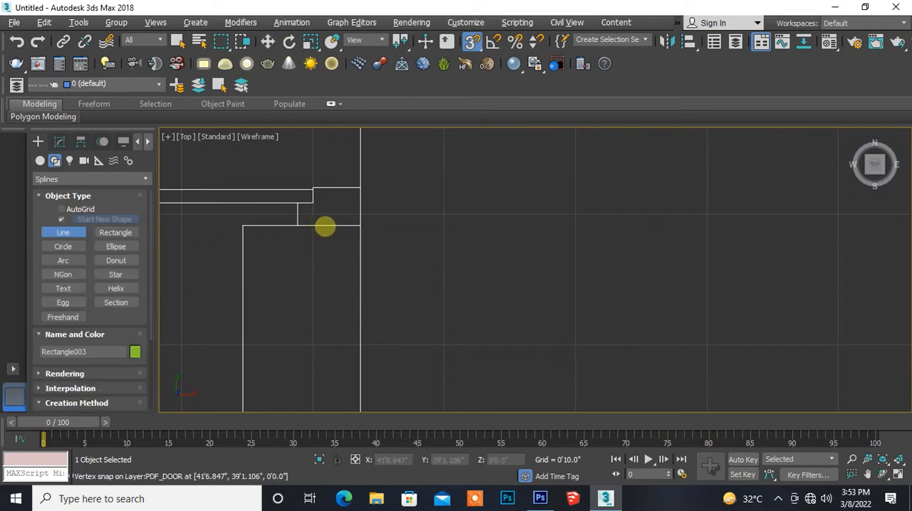
{"action": "left_click", "coordinate": [361, 225]}
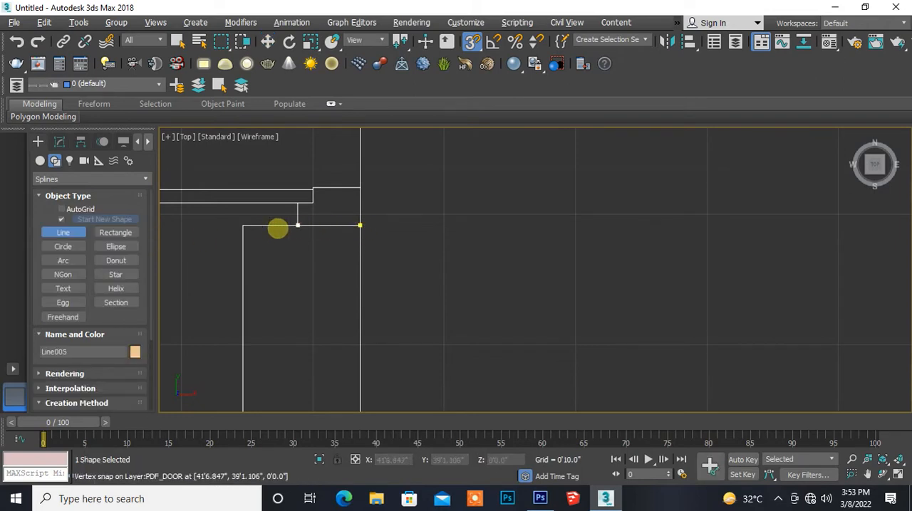
{"action": "left_click", "coordinate": [242, 227]}
{"action": "middle_click_drag", "start_coordinate": [243, 360], "coordinate": [258, 210]}
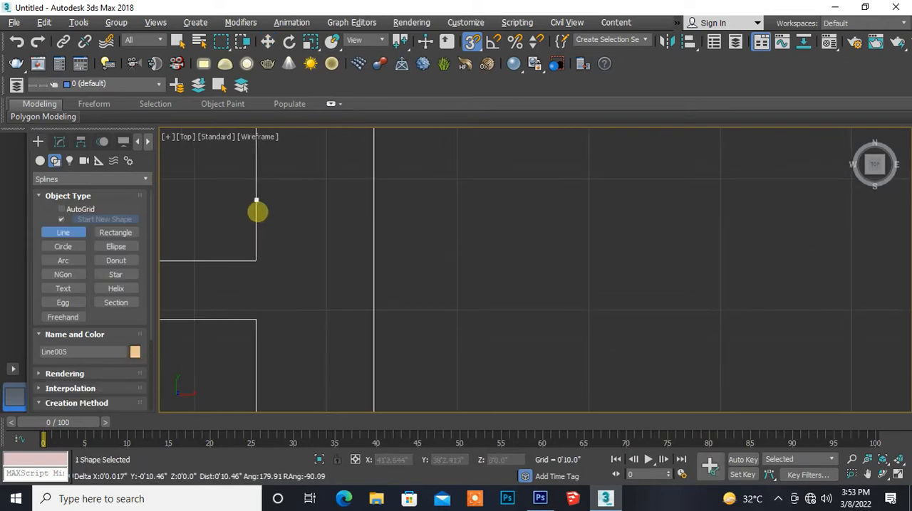
{"action": "left_click", "coordinate": [255, 262]}
- Trace the short partition stub west to the inner door's jamb, across its end, and back east to the east wall's inner face
{"action": "middle_click_drag", "start_coordinate": [202, 302], "coordinate": [330, 235]}
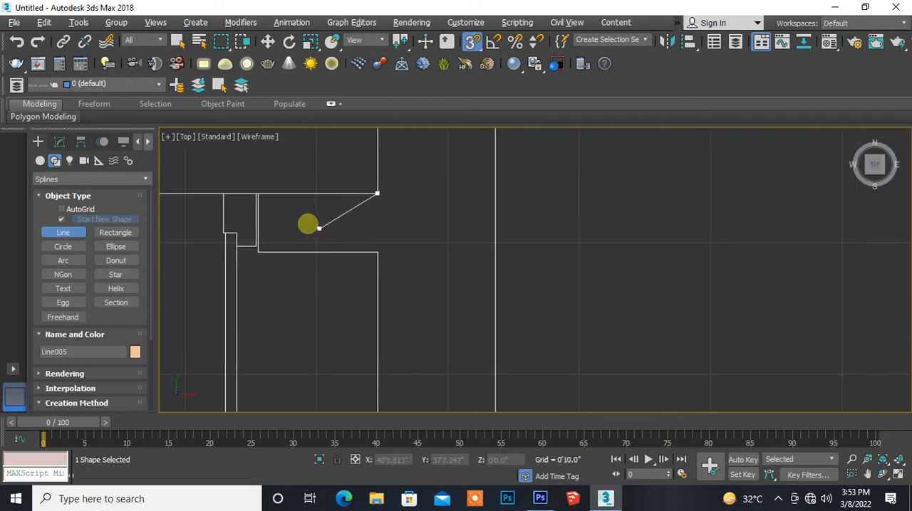
{"action": "scroll", "coordinate": [295, 218], "scroll_direction": "up", "scroll_amount": 3}
{"action": "middle_click_drag", "start_coordinate": [281, 212], "coordinate": [306, 240]}
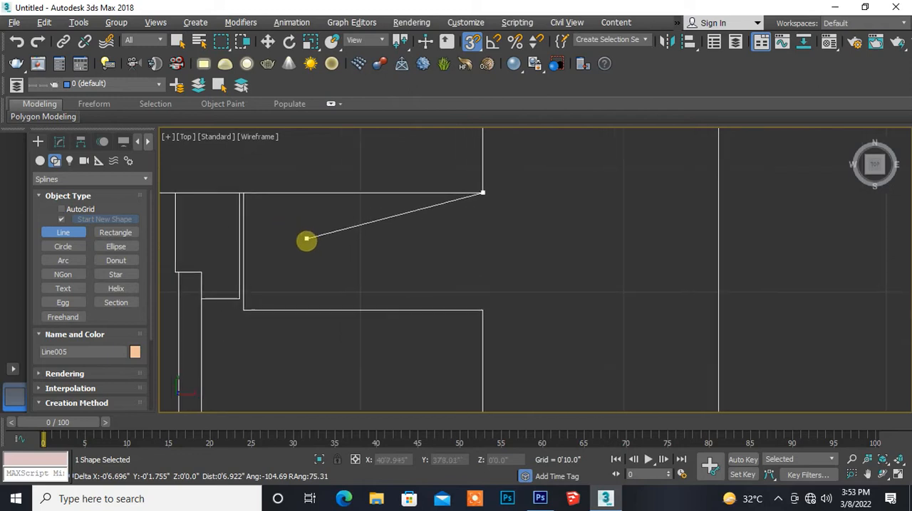
{"action": "left_click", "coordinate": [244, 195]}
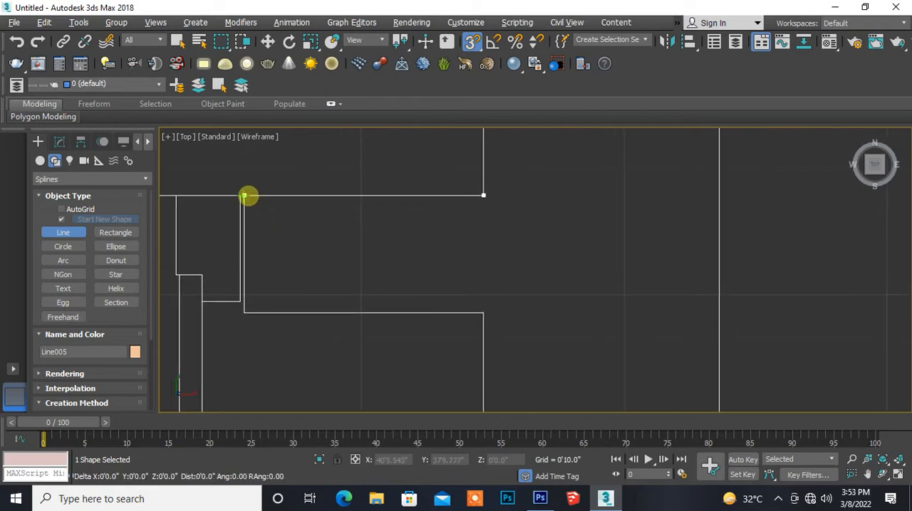
{"action": "left_click", "coordinate": [245, 312]}
{"action": "middle_click_drag", "start_coordinate": [401, 312], "coordinate": [317, 177]}
{"action": "left_click", "coordinate": [398, 173]}
- Continue the line down the east wall's inner face, west along the south wall and north up the small room's west partition to its inner corner
{"action": "scroll", "coordinate": [421, 218], "scroll_direction": "down", "scroll_amount": 6}
{"action": "middle_click_drag", "start_coordinate": [416, 281], "coordinate": [364, 140]}
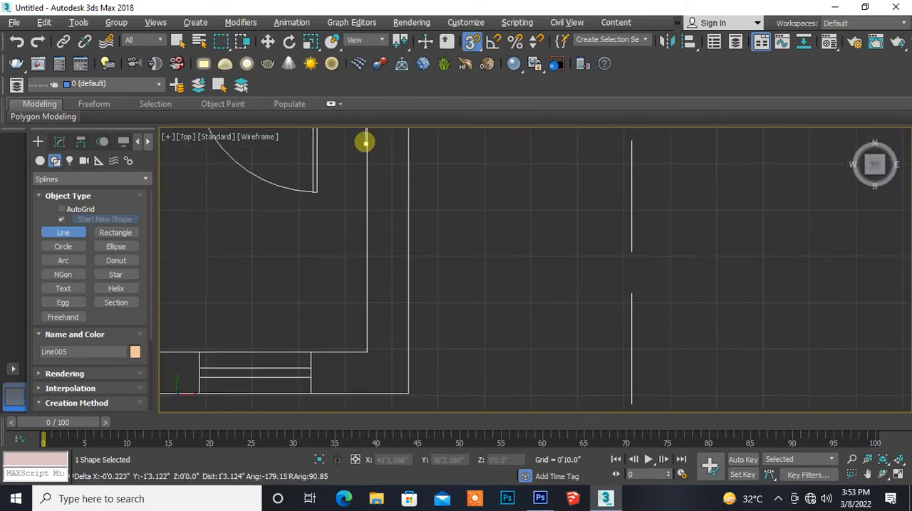
{"action": "left_click", "coordinate": [360, 346]}
{"action": "middle_click_drag", "start_coordinate": [410, 308], "coordinate": [524, 275]}
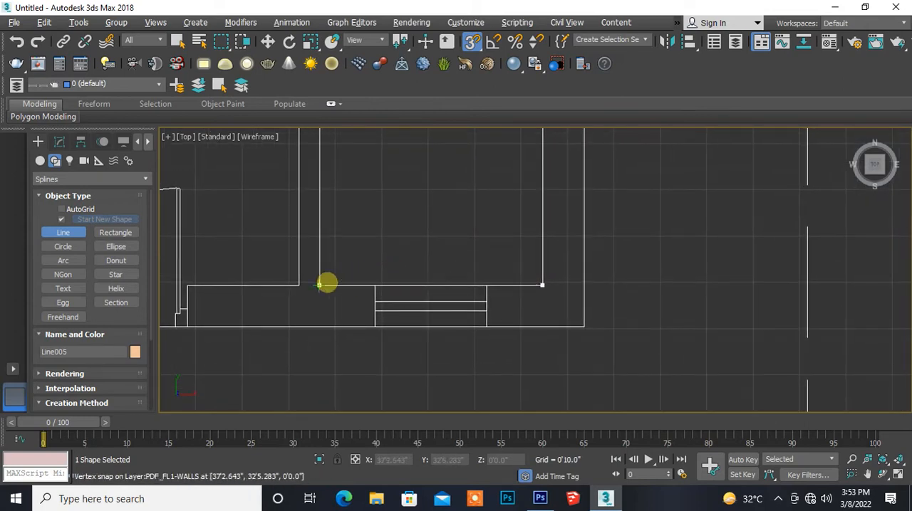
{"action": "left_click", "coordinate": [320, 285]}
{"action": "middle_click_drag", "start_coordinate": [348, 185], "coordinate": [342, 374]}
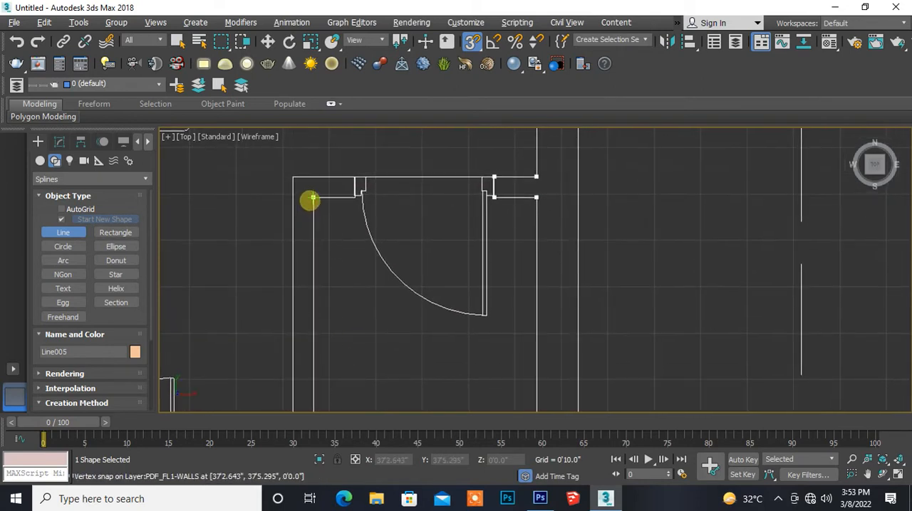
{"action": "left_click", "coordinate": [312, 199]}
- Trace the stub west of the inner door: east to the jamb, across its end, and back west to the partition's outer corner
{"action": "scroll", "coordinate": [325, 210], "scroll_direction": "up", "scroll_amount": 4}
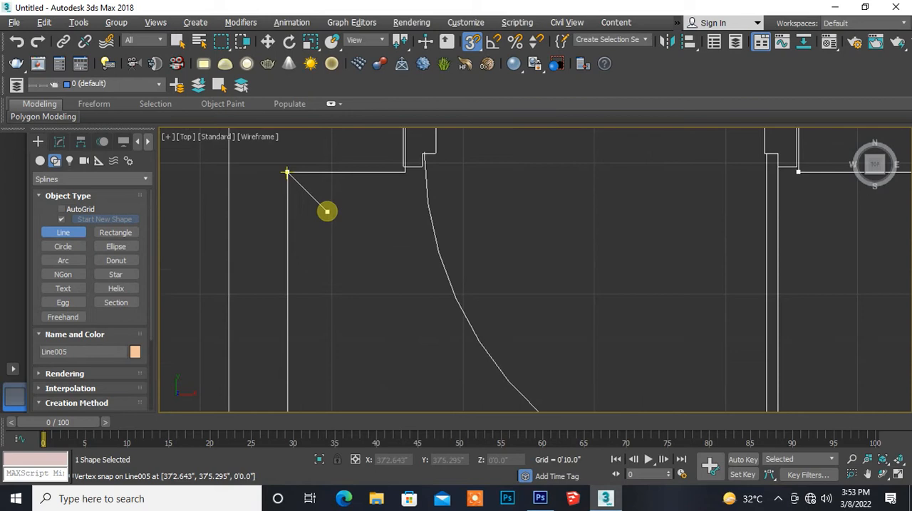
{"action": "middle_click_drag", "start_coordinate": [361, 201], "coordinate": [299, 311]}
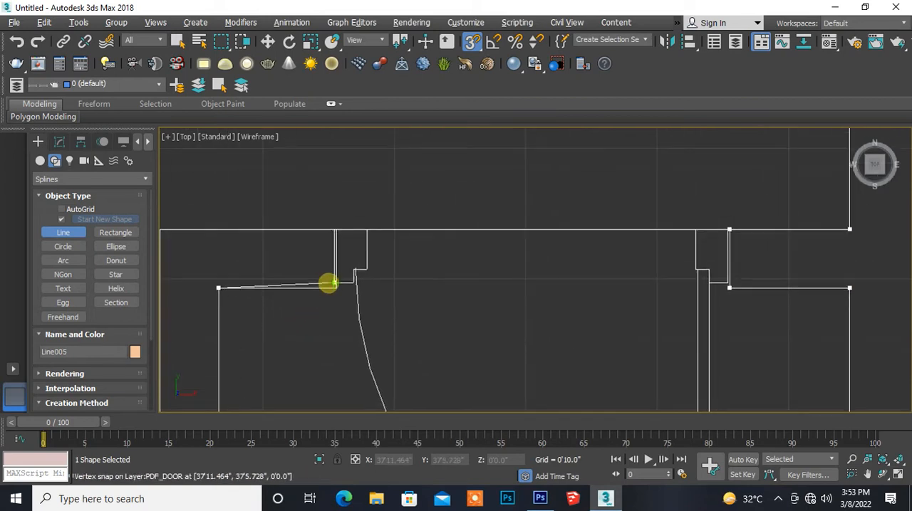
{"action": "scroll", "coordinate": [319, 288], "scroll_direction": "up", "scroll_amount": 5}
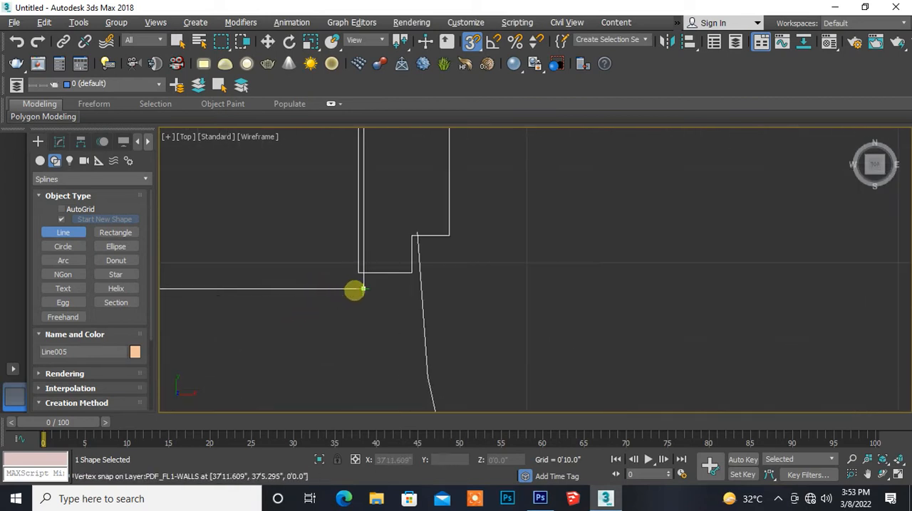
{"action": "scroll", "coordinate": [359, 287], "scroll_direction": "down", "scroll_amount": 3}
{"action": "scroll", "coordinate": [358, 287], "scroll_direction": "up", "scroll_amount": 2}
{"action": "left_click", "coordinate": [359, 287]}
{"action": "middle_click_drag", "start_coordinate": [345, 241], "coordinate": [332, 313]}
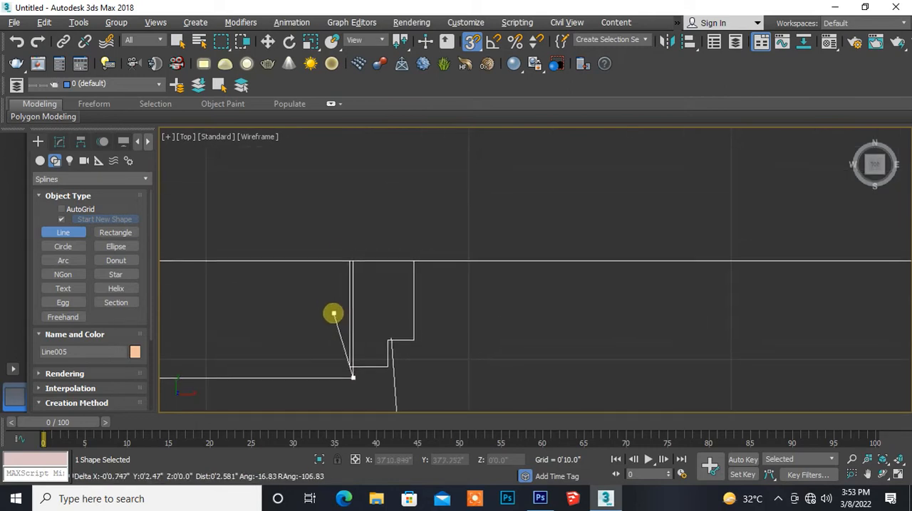
{"action": "left_click", "coordinate": [353, 264]}
{"action": "middle_click_drag", "start_coordinate": [244, 308], "coordinate": [535, 239]}
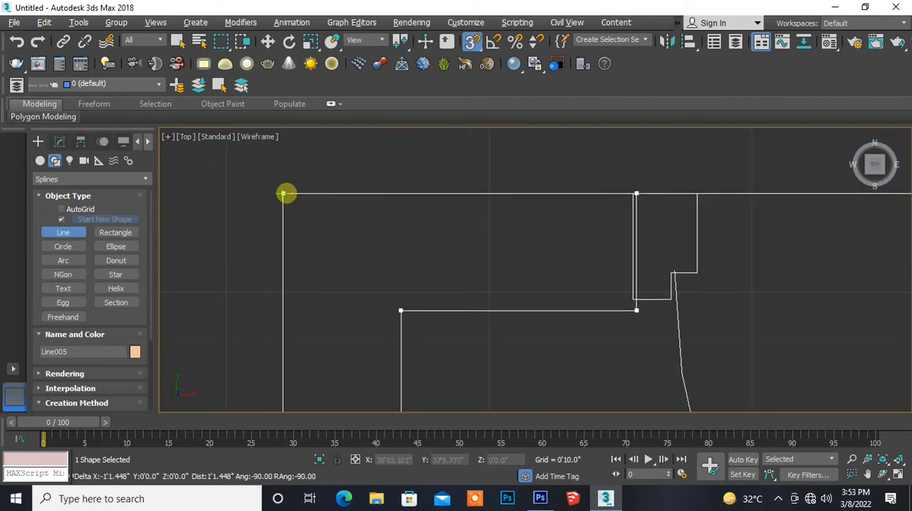
{"action": "left_click", "coordinate": [283, 193]}
- Trace down the partition's outer face to the south wall, west to the double door's jamb, and across the wall to its outer face
{"action": "scroll", "coordinate": [305, 230], "scroll_direction": "down", "scroll_amount": 2}
{"action": "scroll", "coordinate": [305, 229], "scroll_direction": "down", "scroll_amount": 3}
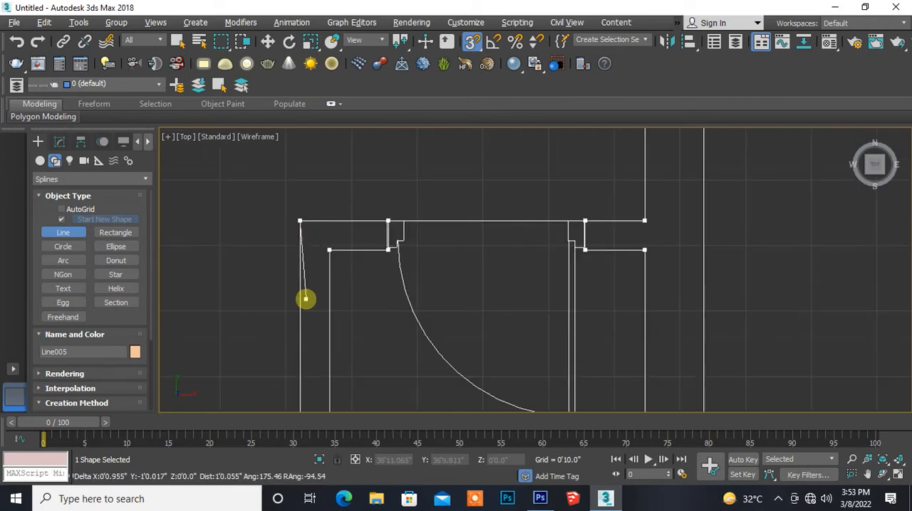
{"action": "middle_click_drag", "start_coordinate": [306, 299], "coordinate": [303, 153]}
{"action": "scroll", "coordinate": [299, 311], "scroll_direction": "down", "scroll_amount": 2}
{"action": "middle_click_drag", "start_coordinate": [299, 311], "coordinate": [326, 183]}
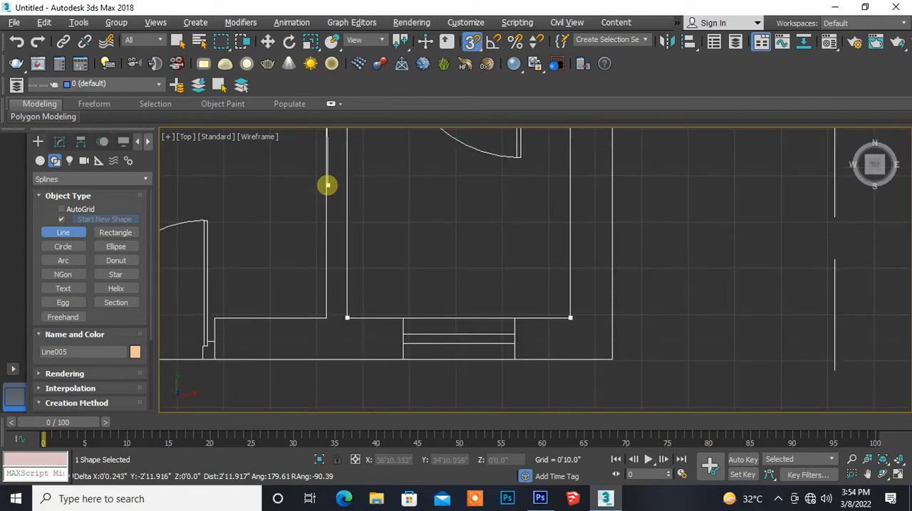
{"action": "left_click", "coordinate": [325, 316]}
{"action": "middle_click_drag", "start_coordinate": [285, 306], "coordinate": [299, 214]}
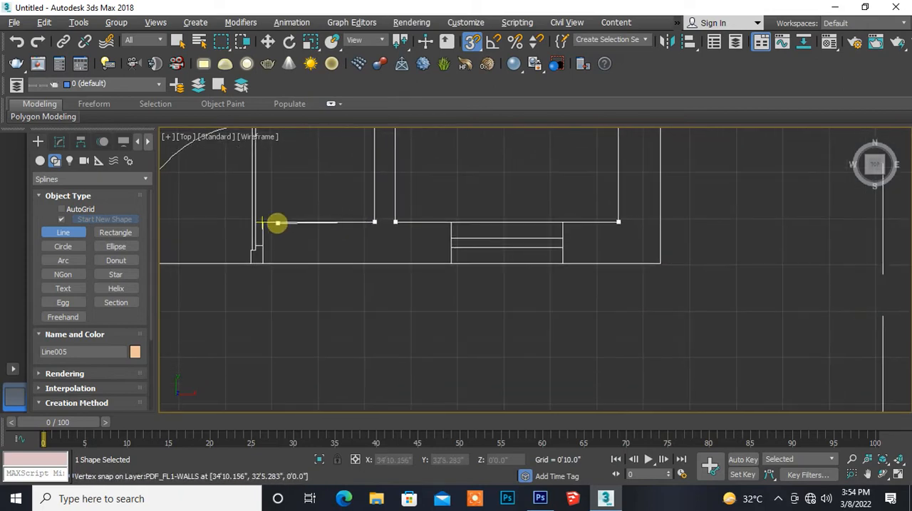
{"action": "scroll", "coordinate": [277, 223], "scroll_direction": "up", "scroll_amount": 3}
{"action": "left_click", "coordinate": [249, 222]}
{"action": "left_click", "coordinate": [249, 304]}
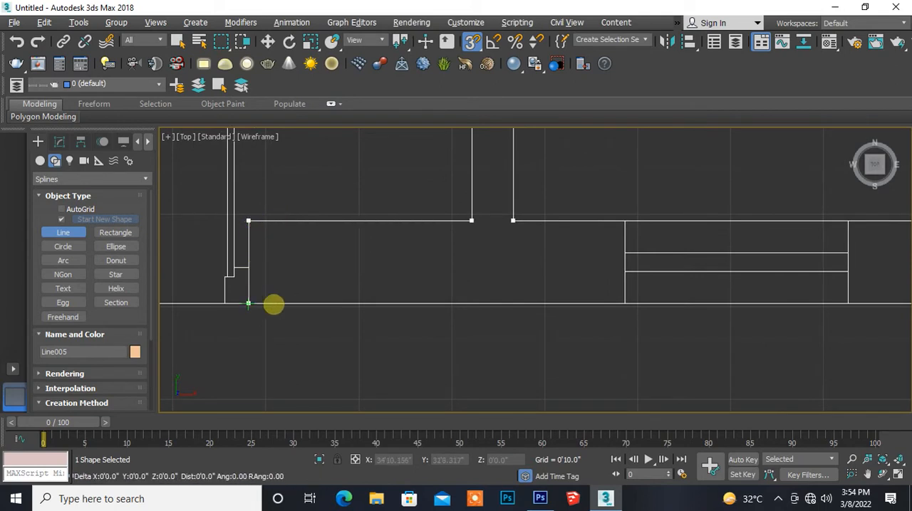
- Trace the south wall's outer face east to the building corner and north up the east wall to the starting vertex, closing the spline
{"action": "middle_click_drag", "start_coordinate": [623, 309], "coordinate": [259, 335]}
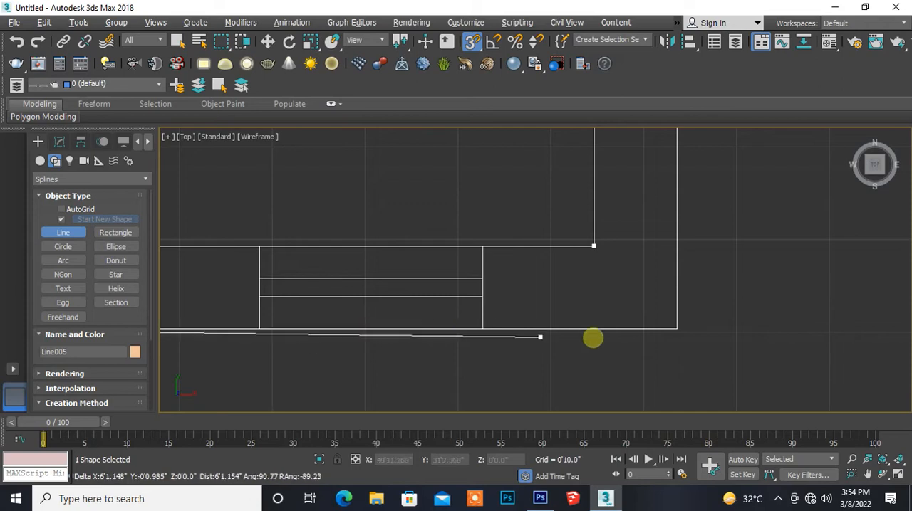
{"action": "middle_click_drag", "start_coordinate": [572, 346], "coordinate": [344, 337]}
{"action": "left_click", "coordinate": [409, 325]}
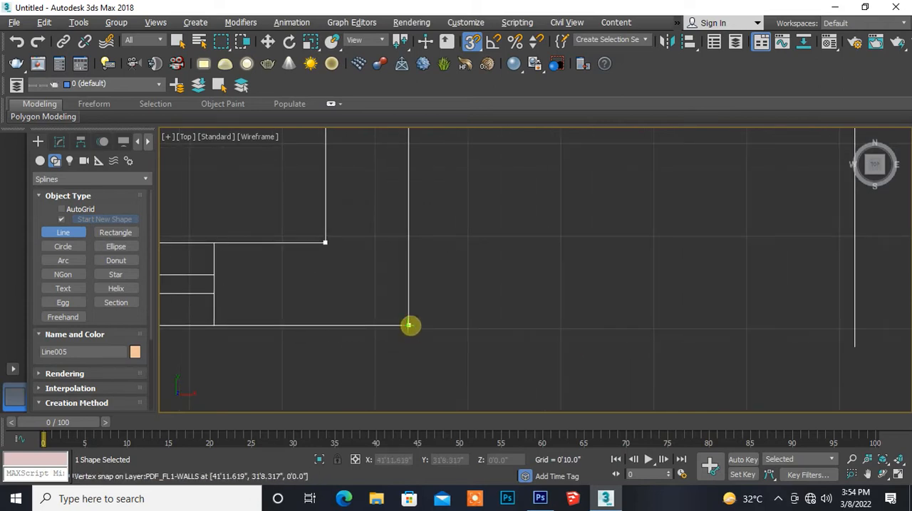
{"action": "scroll", "coordinate": [433, 219], "scroll_direction": "down", "scroll_amount": 5}
{"action": "middle_click_drag", "start_coordinate": [447, 207], "coordinate": [440, 370]}
{"action": "scroll", "coordinate": [433, 260], "scroll_direction": "up", "scroll_amount": 2}
{"action": "scroll", "coordinate": [434, 252], "scroll_direction": "up", "scroll_amount": 2}
{"action": "middle_click_drag", "start_coordinate": [417, 207], "coordinate": [418, 285]}
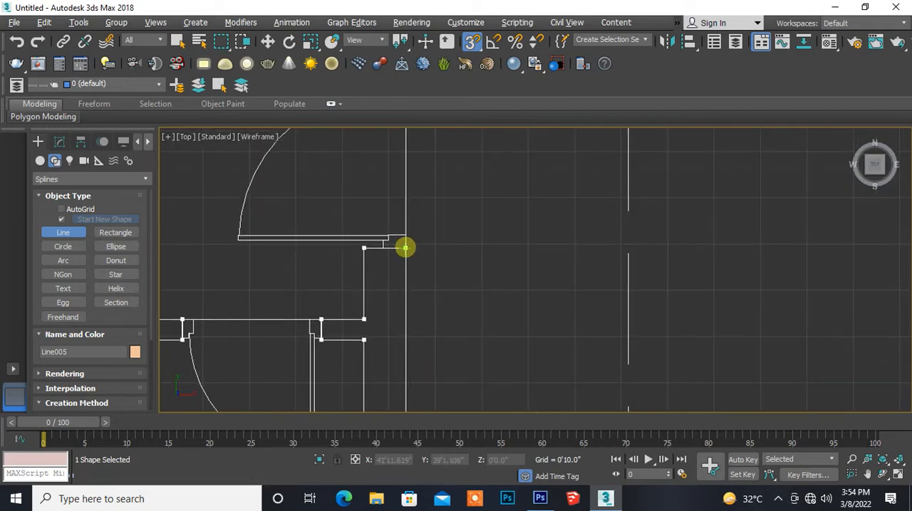
{"action": "left_click", "coordinate": [405, 247]}
{"action": "left_click", "coordinate": [438, 290]}
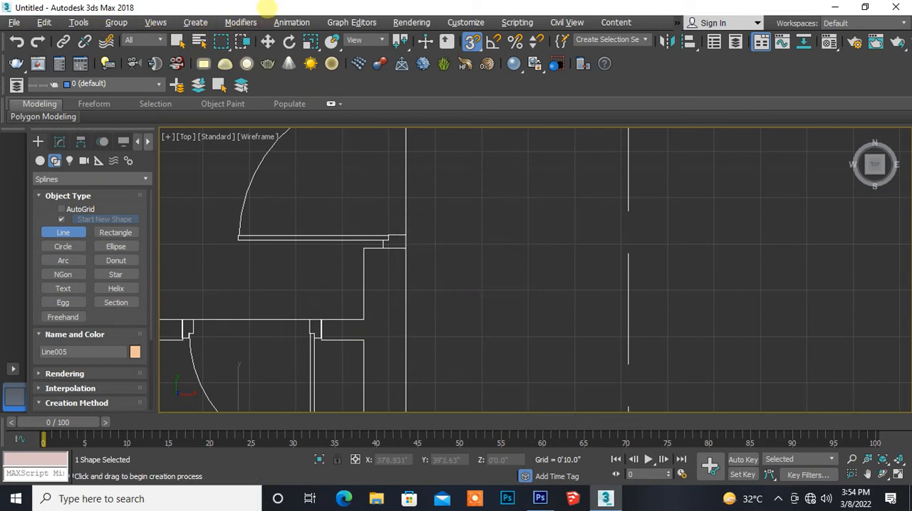
- Extrude the closed outline of the small southeast room's walls to a height of 3'0"
{"action": "left_click", "coordinate": [267, 41]}
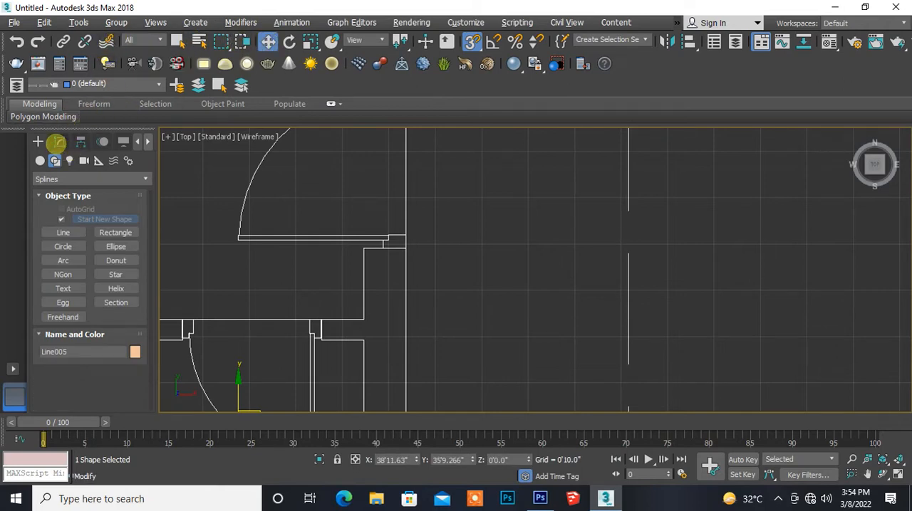
{"action": "left_click", "coordinate": [59, 141]}
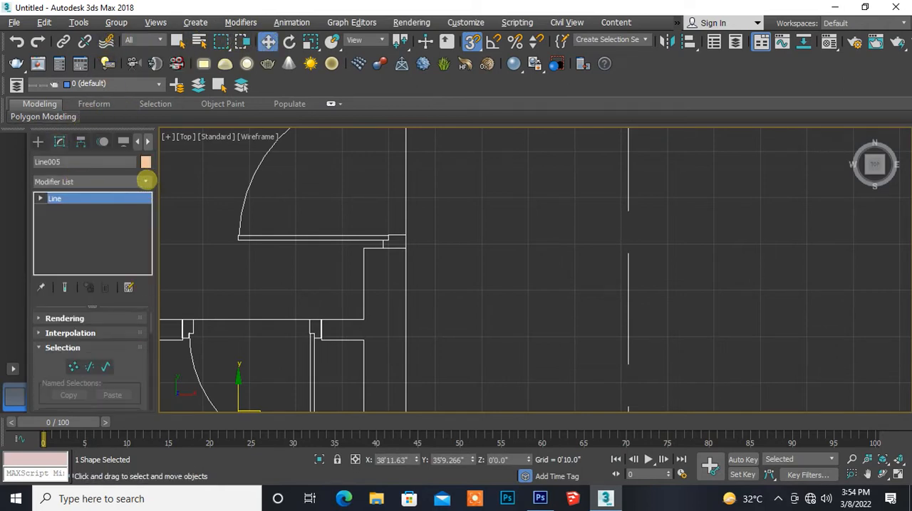
{"action": "left_click", "coordinate": [145, 181]}
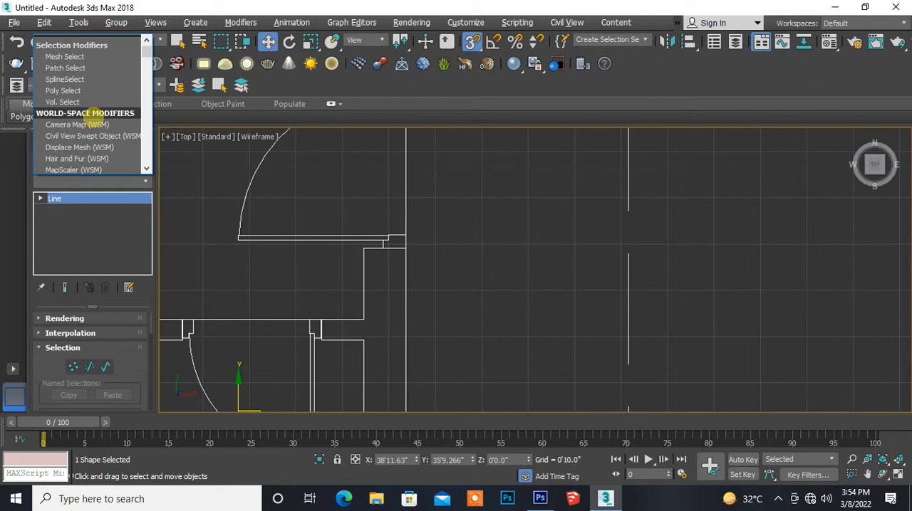
{"action": "key", "text": "e"}
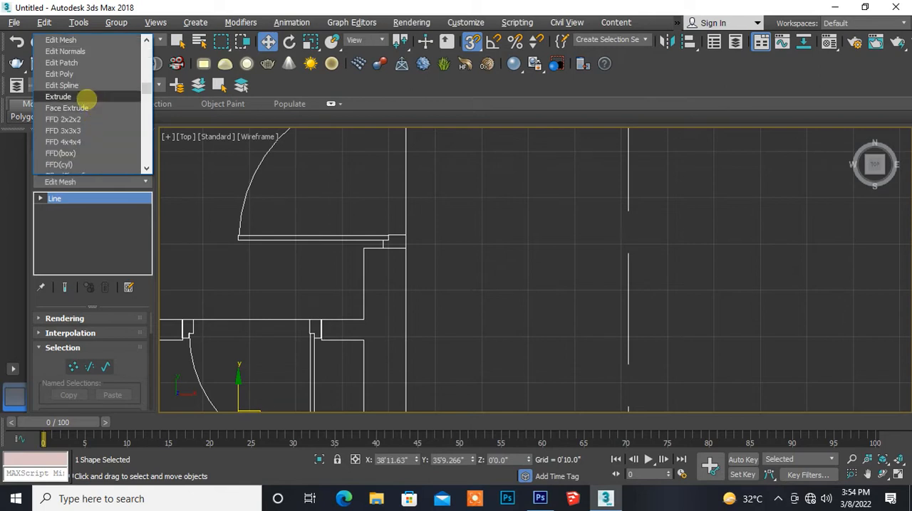
{"action": "left_click", "coordinate": [58, 96]}
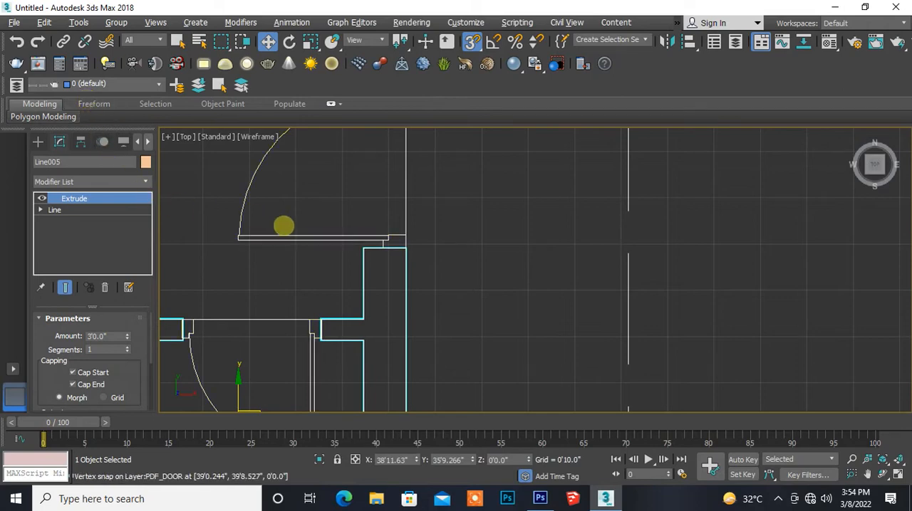
- Examine the extruded walls across the whole plan in the Top view and in a maximized Perspective view
{"action": "scroll", "coordinate": [291, 242], "scroll_direction": "down", "scroll_amount": 3}
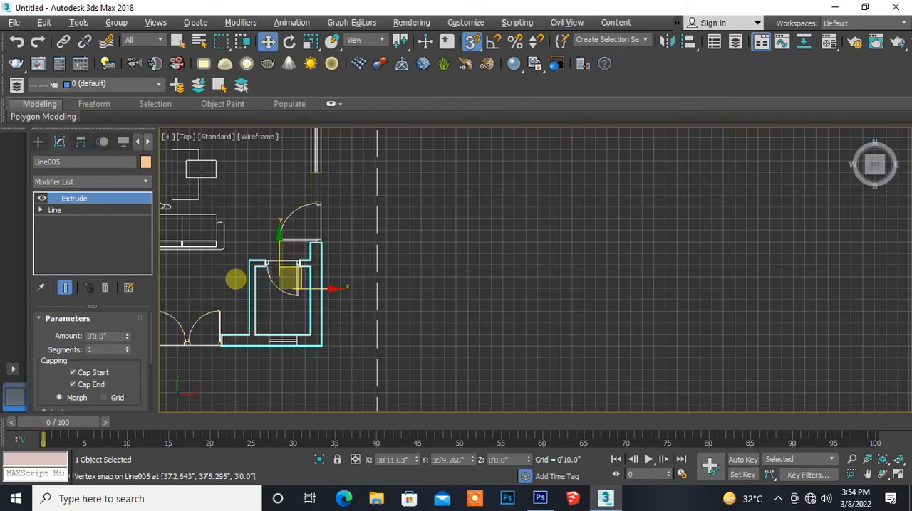
{"action": "middle_click_drag", "start_coordinate": [234, 277], "coordinate": [459, 281]}
{"action": "scroll", "coordinate": [460, 281], "scroll_direction": "down", "scroll_amount": 3}
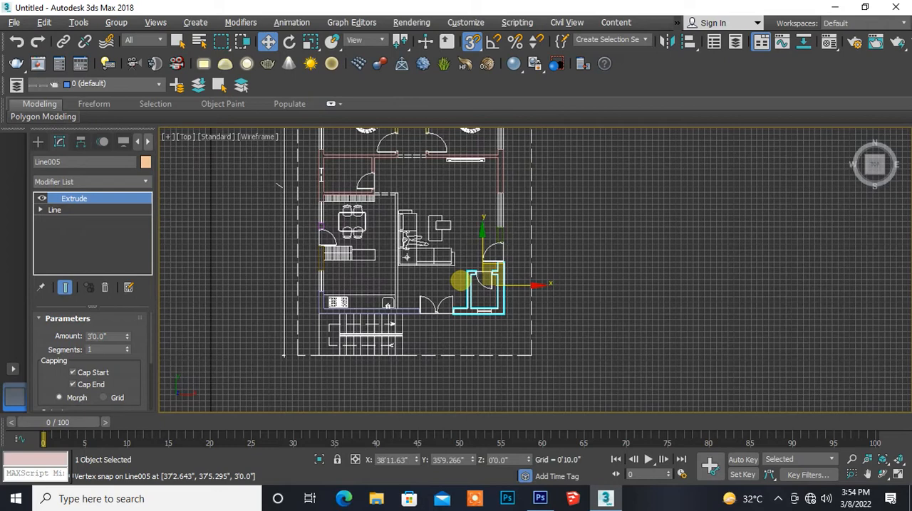
{"action": "scroll", "coordinate": [460, 273], "scroll_direction": "down", "scroll_amount": 2}
{"action": "middle_click_drag", "start_coordinate": [464, 255], "coordinate": [474, 316]}
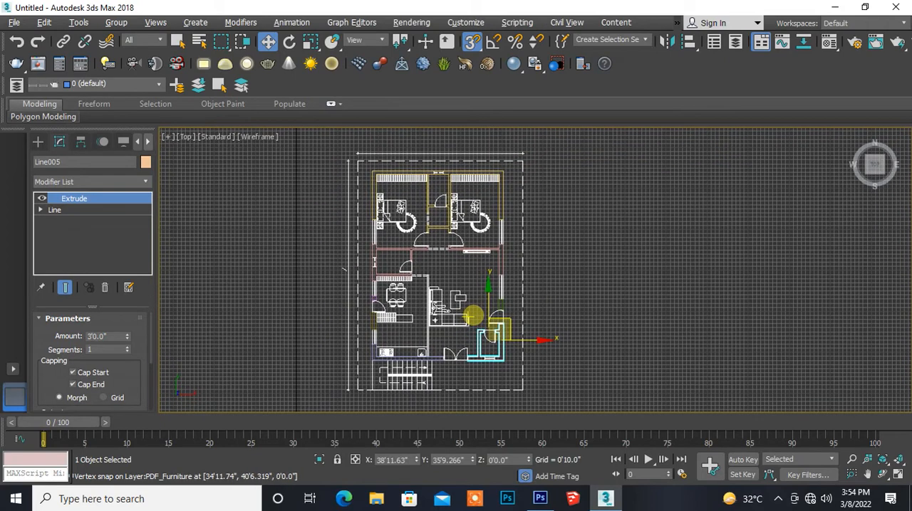
{"action": "scroll", "coordinate": [473, 315], "scroll_direction": "up", "scroll_amount": 2}
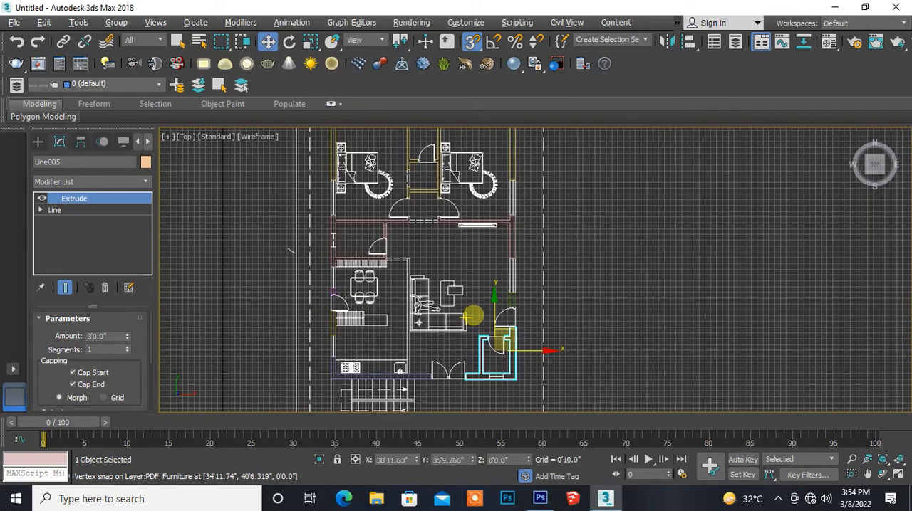
{"action": "key", "text": "alt+w"}
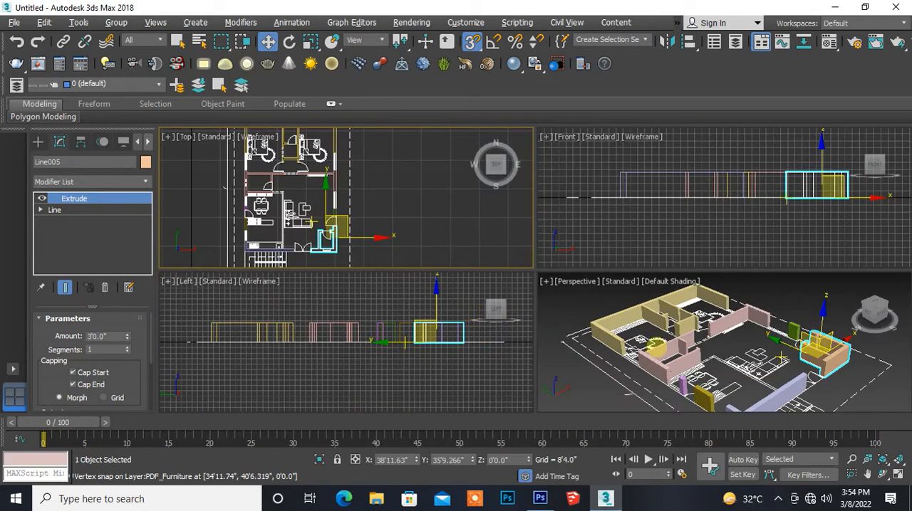
{"action": "middle_click_drag", "start_coordinate": [664, 379], "coordinate": [670, 362]}
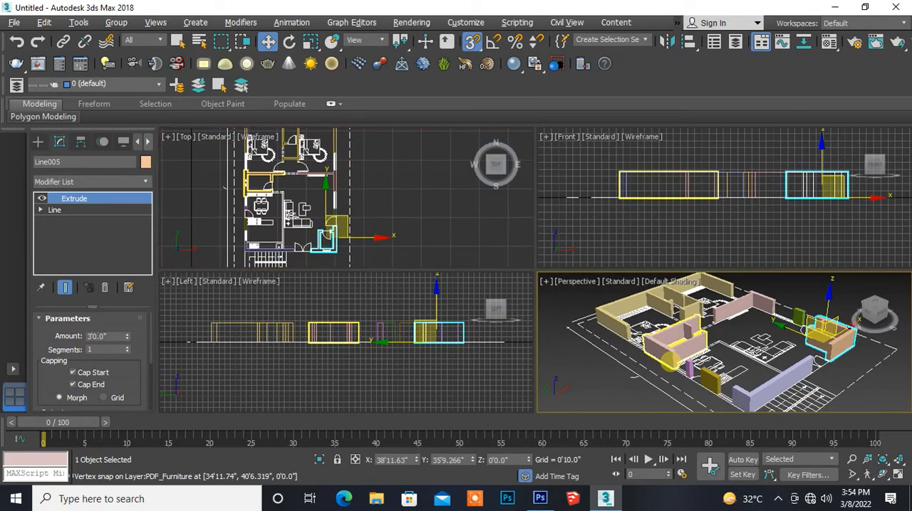
{"action": "key", "text": "alt+w"}
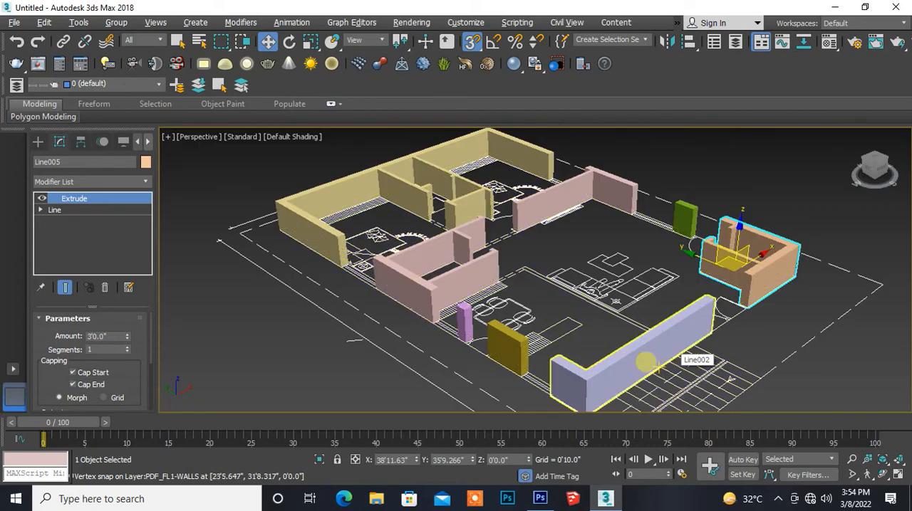
{"action": "middle_click_drag", "start_coordinate": [464, 287], "coordinate": [400, 261]}
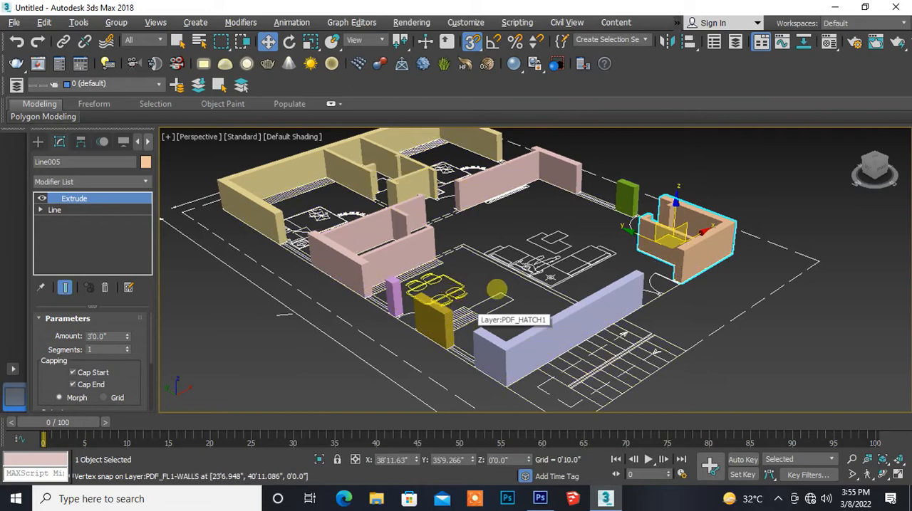
{"action": "middle_click_drag", "start_coordinate": [441, 255], "coordinate": [468, 281]}
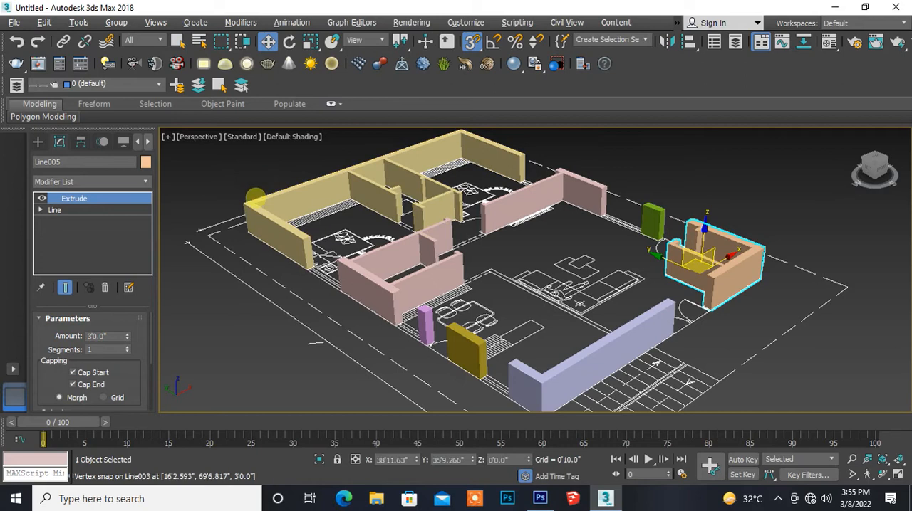
- Convert the extruded bedroom wall object at the north end of the plan to an Editable Poly
{"action": "left_click", "coordinate": [255, 207]}
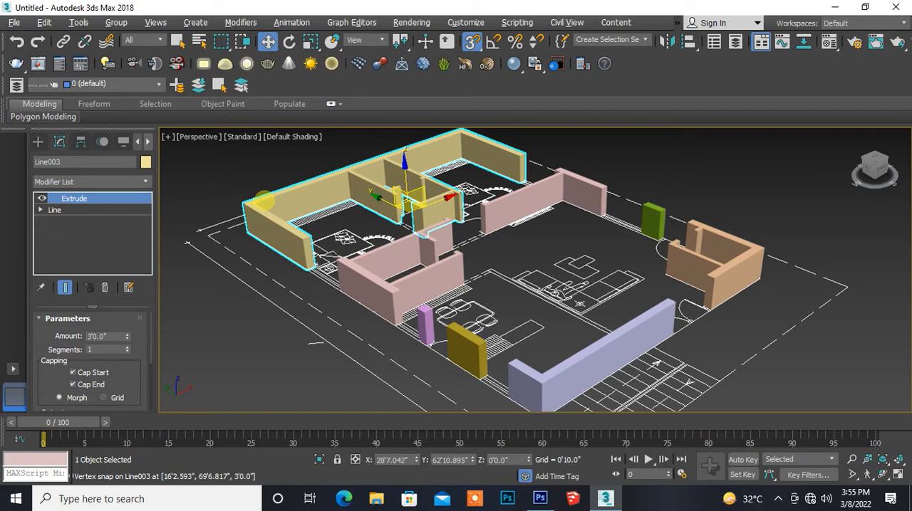
{"action": "right_click", "coordinate": [263, 201]}
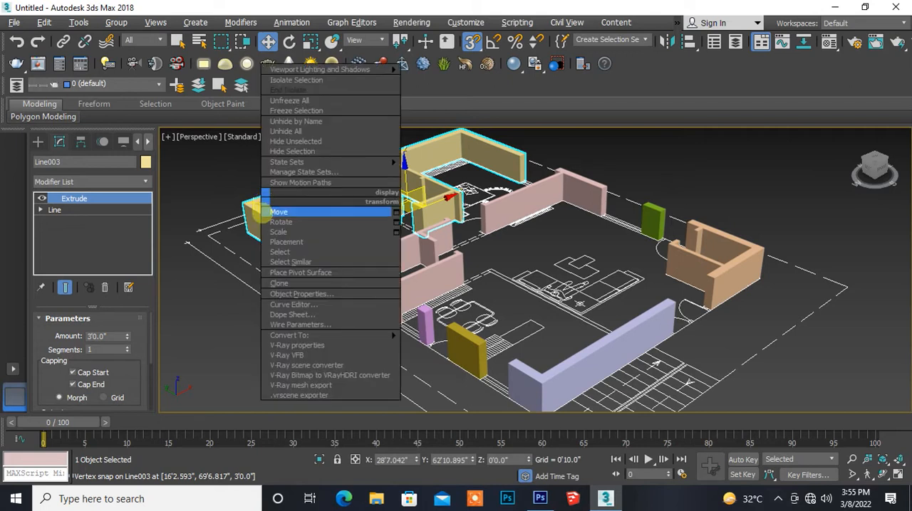
{"action": "mouse_move", "coordinate": [315, 335]}
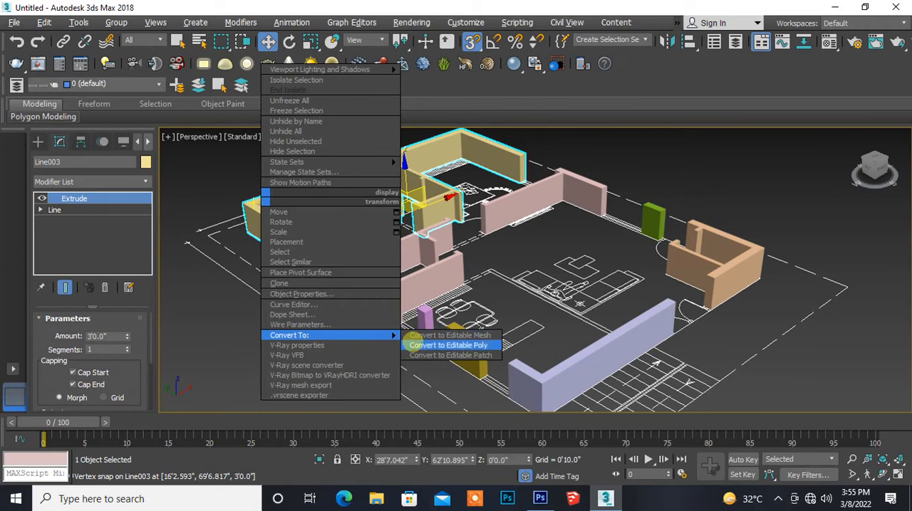
{"action": "left_click", "coordinate": [413, 345]}
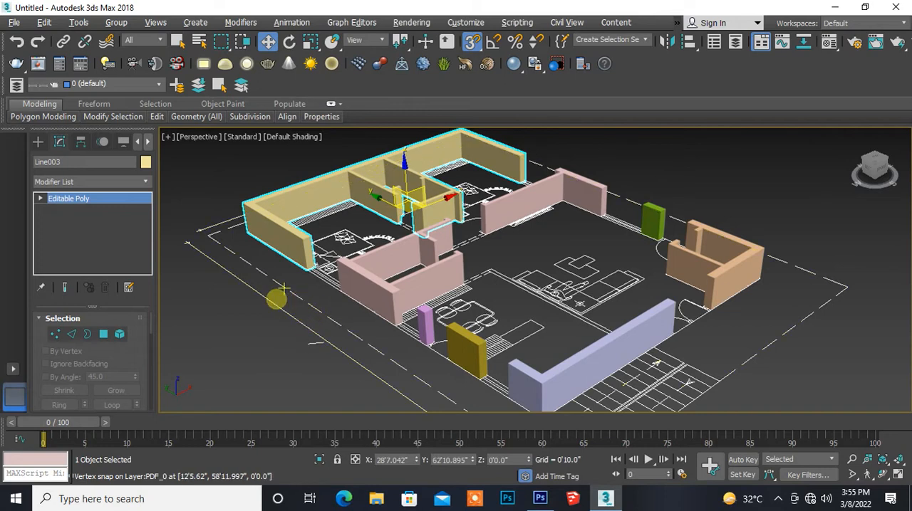
{"action": "middle_click_drag", "start_coordinate": [257, 336], "coordinate": [296, 312]}
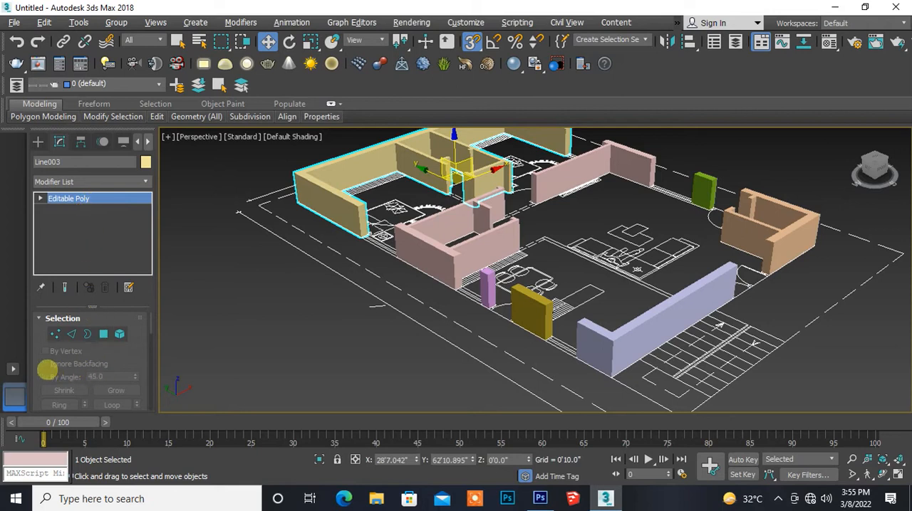
- Attach the room walls adjoining the west bedroom and the L-shaped wall north of the living area to the bedroom wall object
{"action": "left_click_drag", "start_coordinate": [47, 369], "coordinate": [61, 131]}
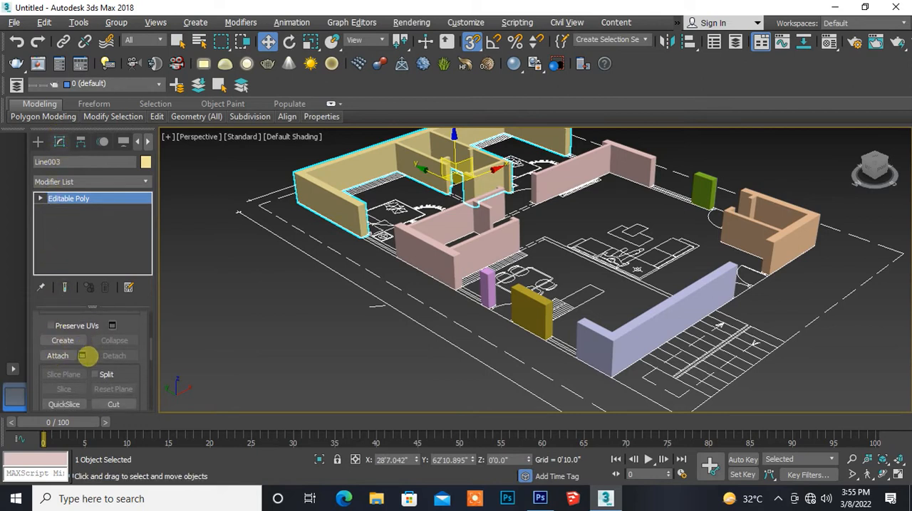
{"action": "left_click", "coordinate": [62, 357]}
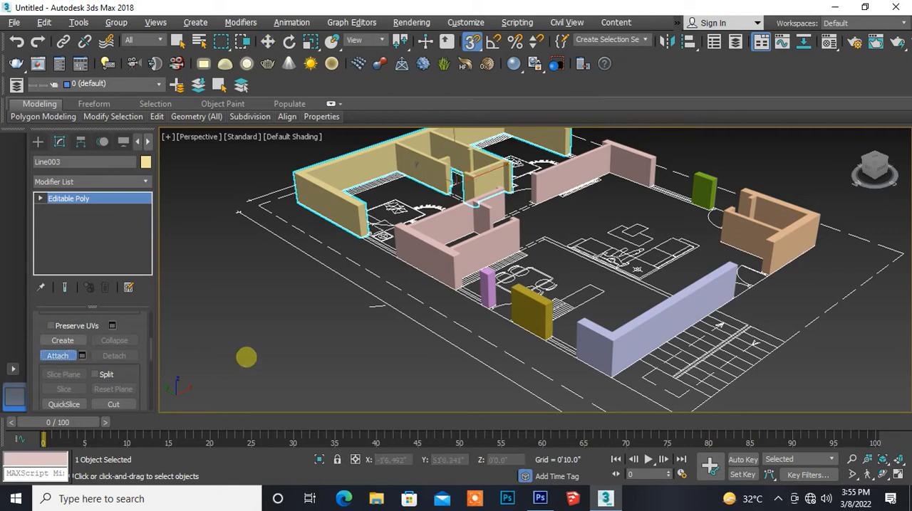
{"action": "middle_click_drag", "start_coordinate": [362, 339], "coordinate": [273, 377]}
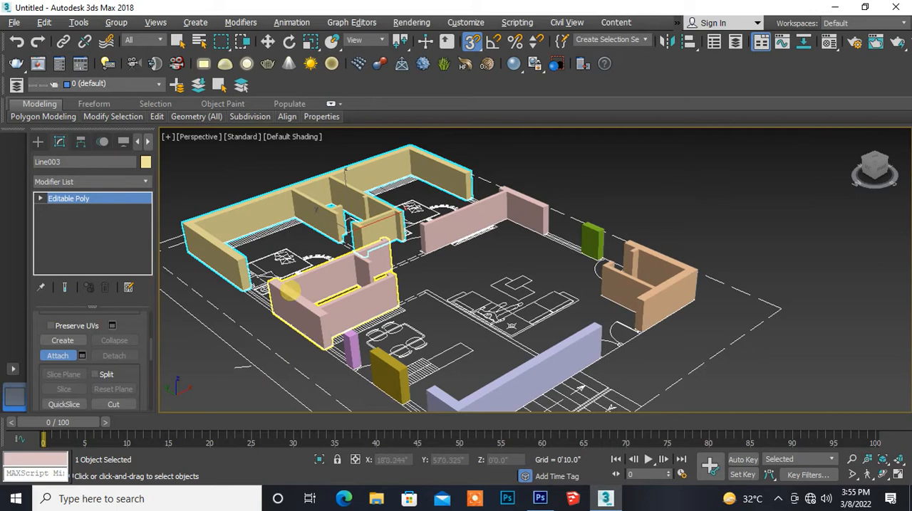
{"action": "left_click", "coordinate": [303, 295]}
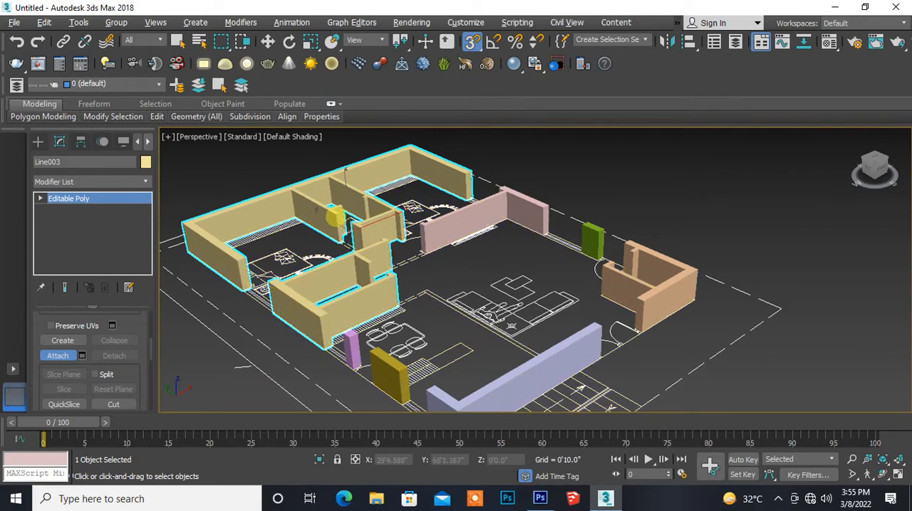
{"action": "left_click", "coordinate": [432, 227]}
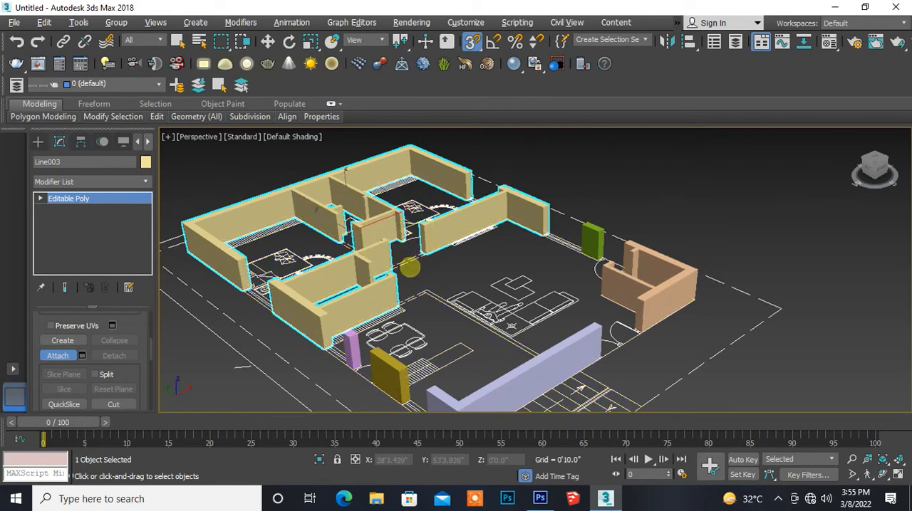
- Attach the short green east wall segment and the small southeast room's walls to the same Editable Poly
{"action": "scroll", "coordinate": [409, 267], "scroll_direction": "up", "scroll_amount": 4}
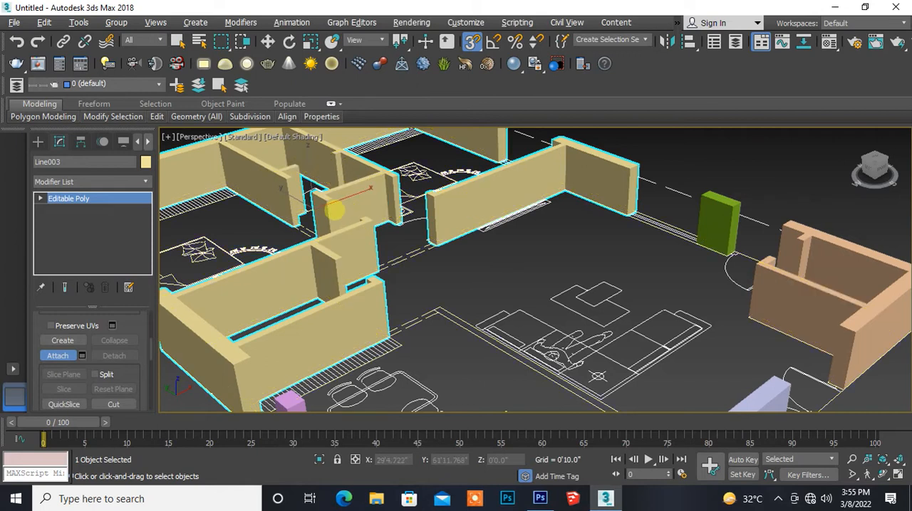
{"action": "scroll", "coordinate": [334, 209], "scroll_direction": "up", "scroll_amount": 5}
{"action": "scroll", "coordinate": [335, 208], "scroll_direction": "up", "scroll_amount": 3}
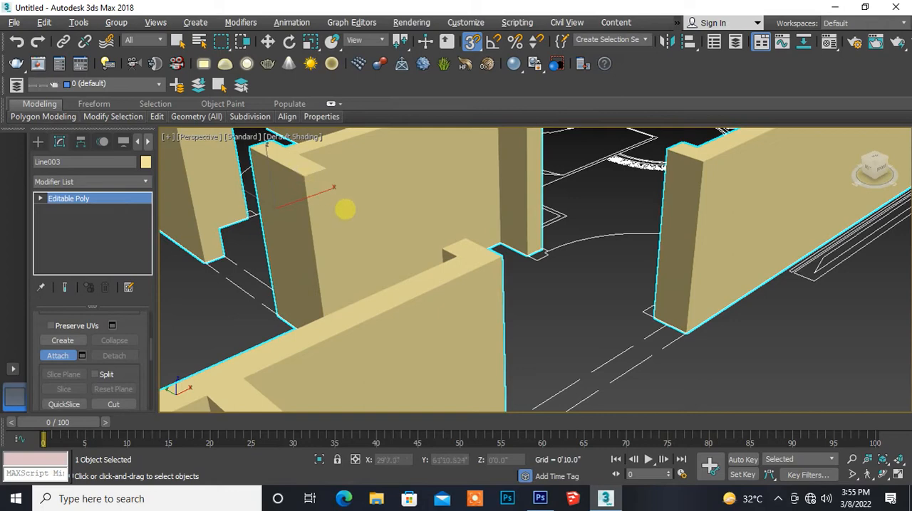
{"action": "scroll", "coordinate": [346, 208], "scroll_direction": "down", "scroll_amount": 5}
{"action": "middle_click_drag", "start_coordinate": [489, 259], "coordinate": [328, 244]}
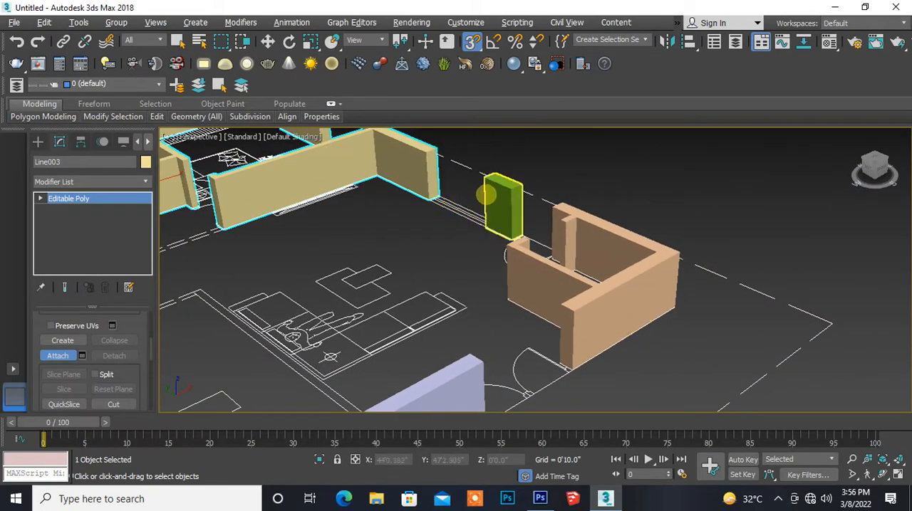
{"action": "left_click", "coordinate": [489, 195]}
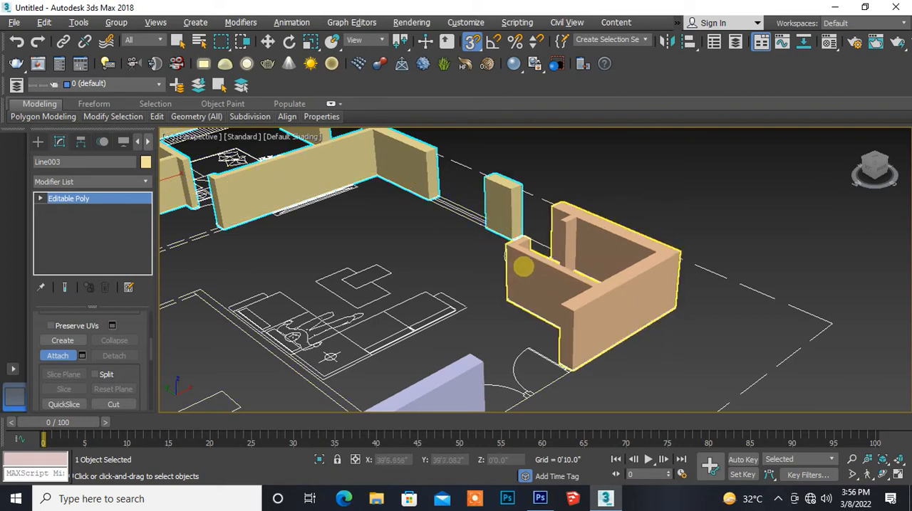
{"action": "left_click", "coordinate": [523, 267]}
- Attach the long L-shaped south wall beside the stairs to the combined wall object
{"action": "scroll", "coordinate": [522, 320], "scroll_direction": "down", "scroll_amount": 10}
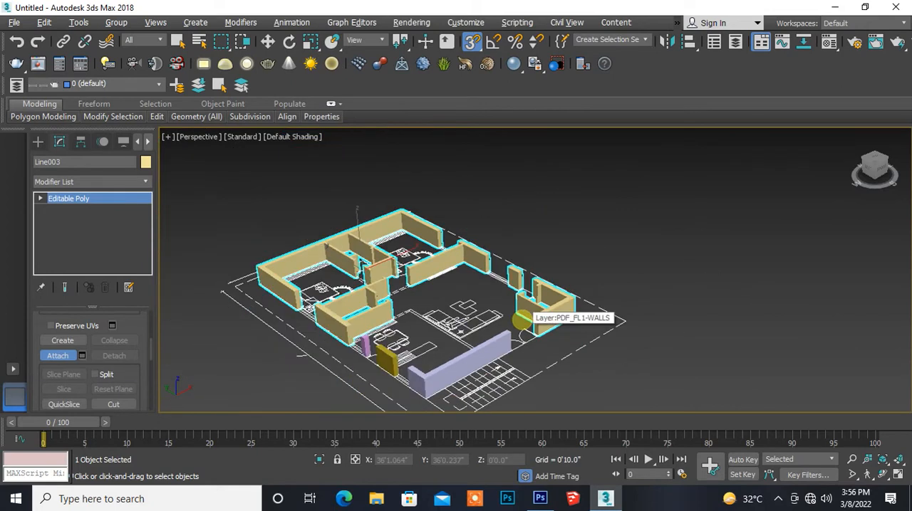
{"action": "scroll", "coordinate": [458, 320], "scroll_direction": "up", "scroll_amount": 3}
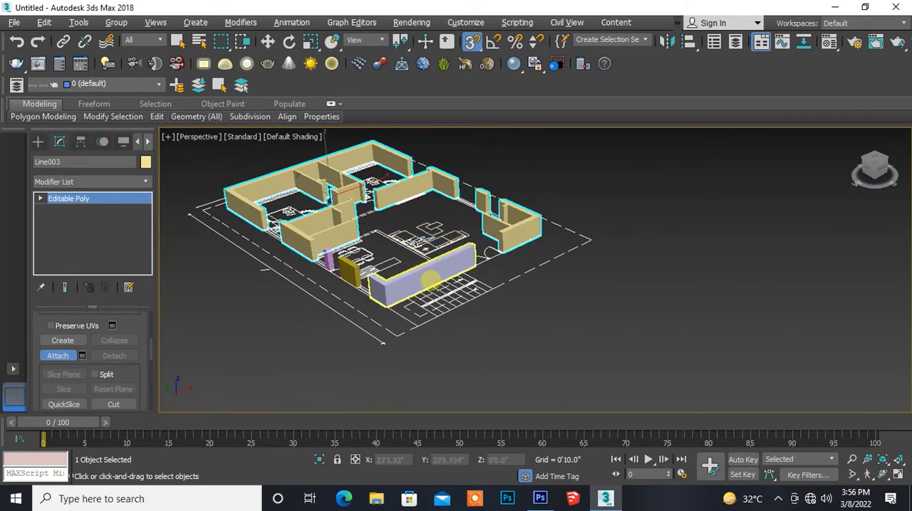
{"action": "scroll", "coordinate": [423, 282], "scroll_direction": "up", "scroll_amount": 6}
{"action": "left_click", "coordinate": [399, 273]}
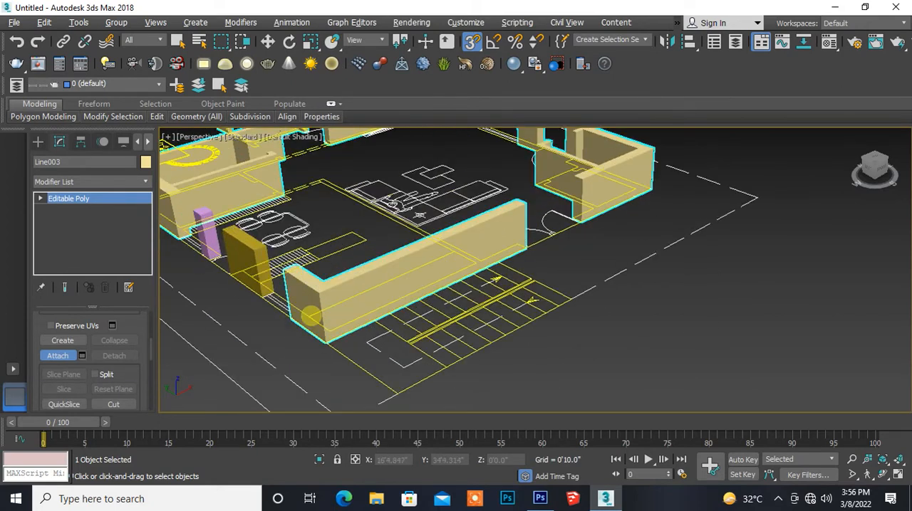
- Attach the two remaining short wall segments along the west side, beside the dining area, to the combined wall object
{"action": "scroll", "coordinate": [310, 318], "scroll_direction": "down", "scroll_amount": 4}
{"action": "scroll", "coordinate": [385, 329], "scroll_direction": "up", "scroll_amount": 2}
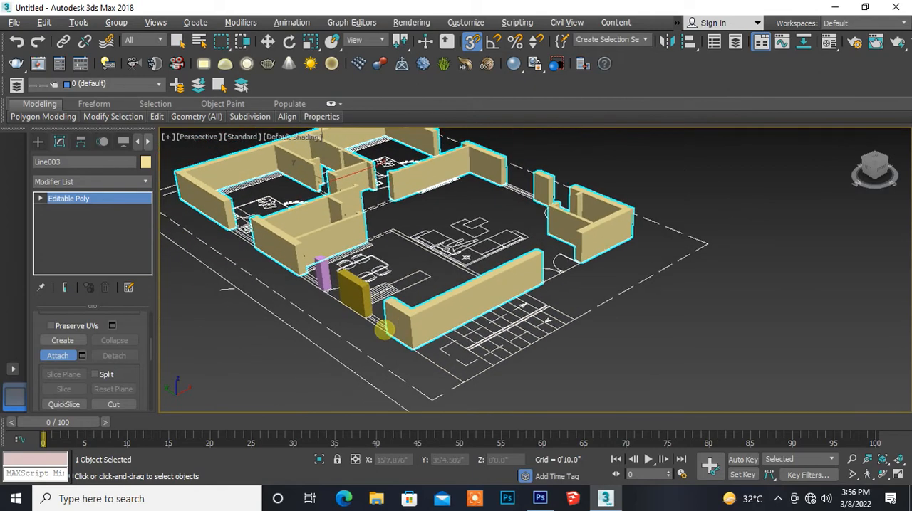
{"action": "scroll", "coordinate": [384, 329], "scroll_direction": "up", "scroll_amount": 2}
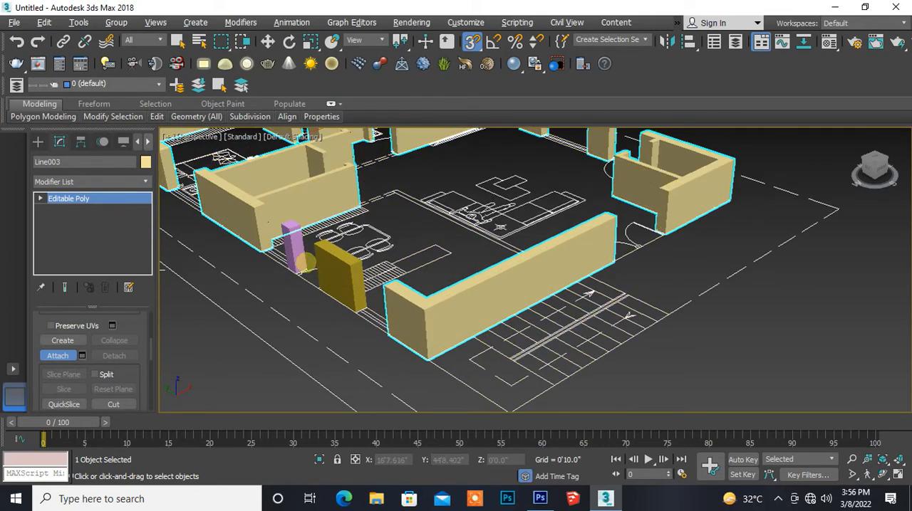
{"action": "left_click", "coordinate": [334, 262]}
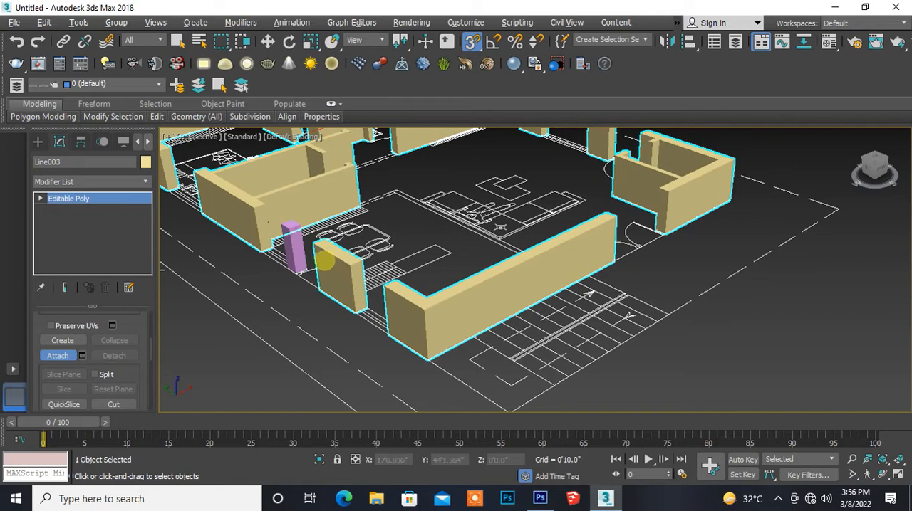
{"action": "left_click", "coordinate": [292, 246]}
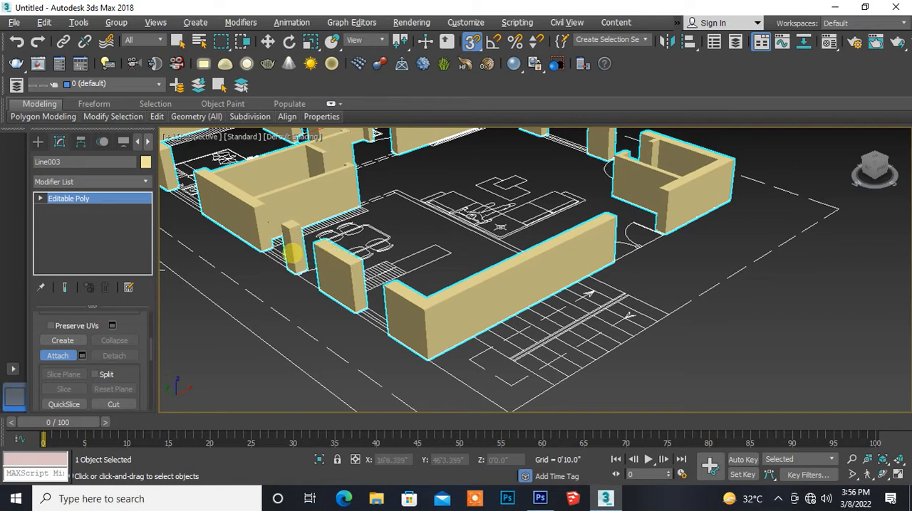
{"action": "scroll", "coordinate": [278, 302], "scroll_direction": "up", "scroll_amount": 2}
{"action": "middle_click_drag", "start_coordinate": [278, 302], "coordinate": [295, 321]}
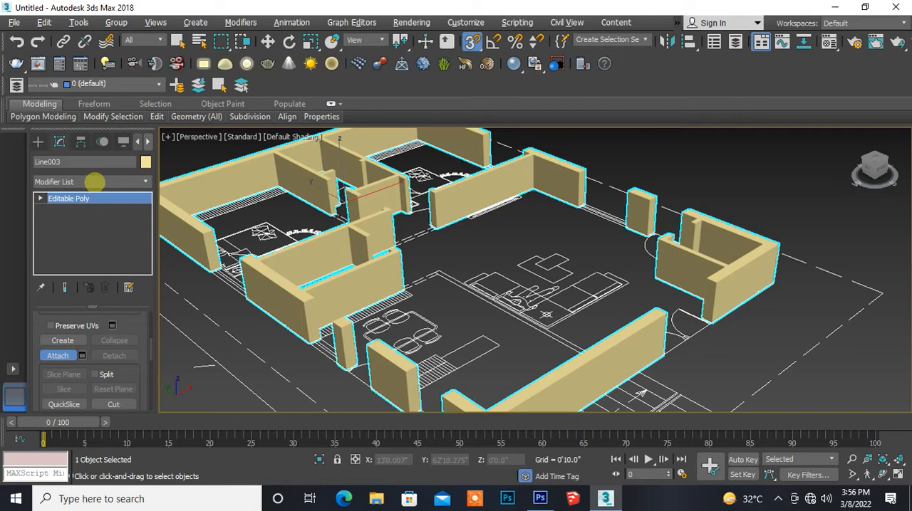
- Rename the combined wall object as wallElevation
{"action": "left_click", "coordinate": [77, 162]}
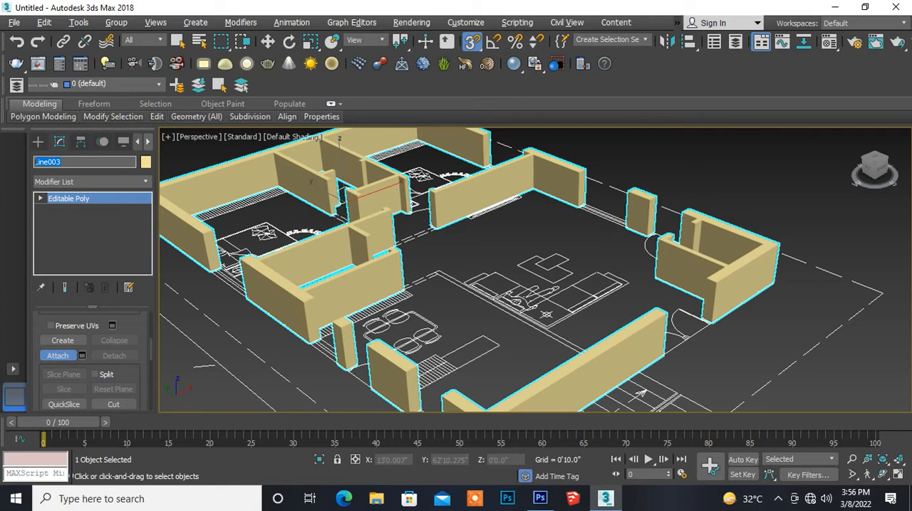
{"action": "type", "text": "wallElevation"}
{"action": "key", "text": "Return"}
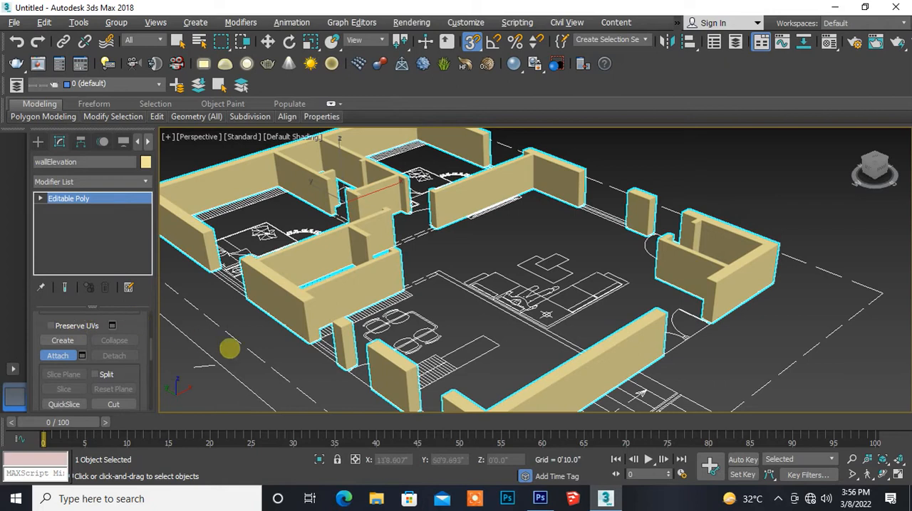
- Examine the combined walls at Vertex level, then return to object level and reselect the whole wallElevation object
{"action": "middle_click_drag", "start_coordinate": [229, 349], "coordinate": [255, 338]}
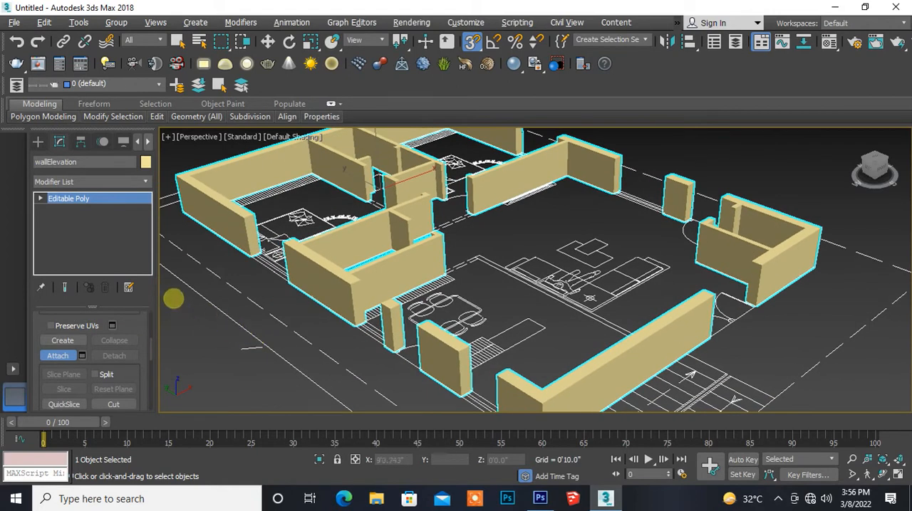
{"action": "left_click", "coordinate": [100, 199]}
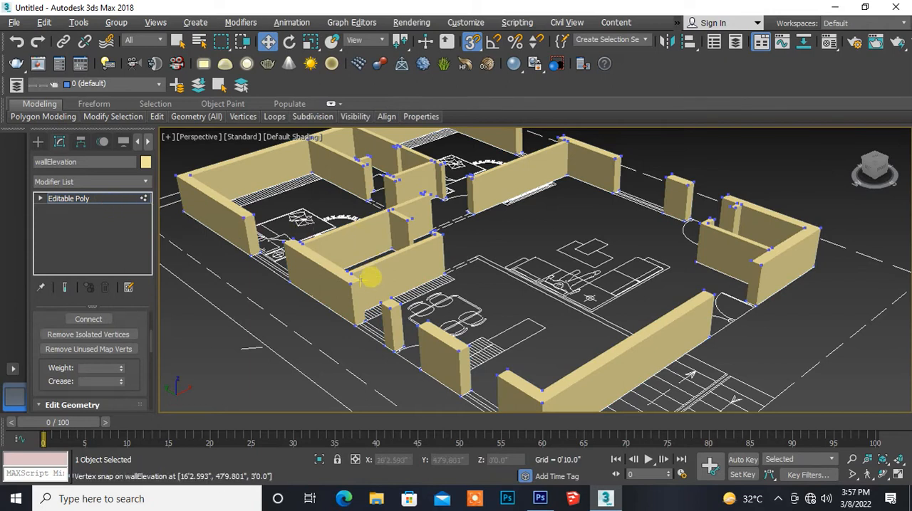
{"action": "scroll", "coordinate": [370, 278], "scroll_direction": "down", "scroll_amount": 5}
{"action": "middle_click_drag", "start_coordinate": [370, 278], "coordinate": [367, 297]}
{"action": "scroll", "coordinate": [365, 298], "scroll_direction": "up", "scroll_amount": 3}
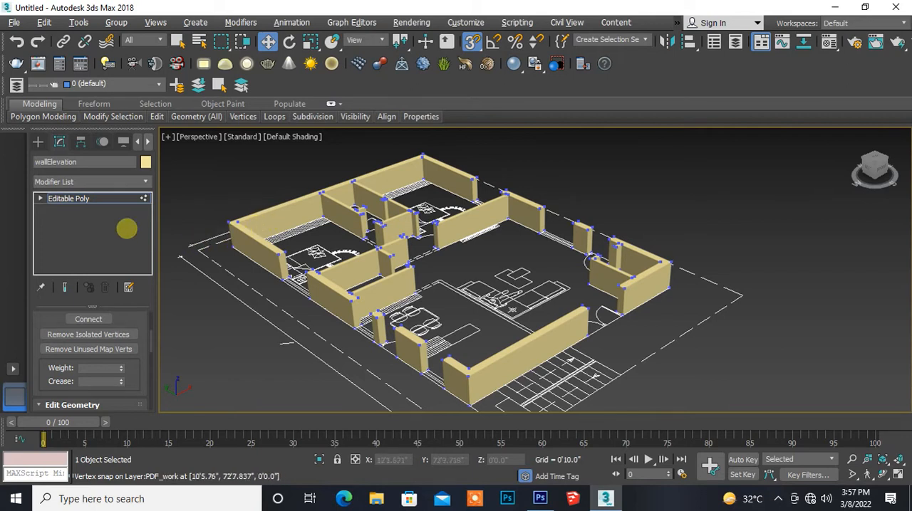
{"action": "left_click", "coordinate": [61, 199]}
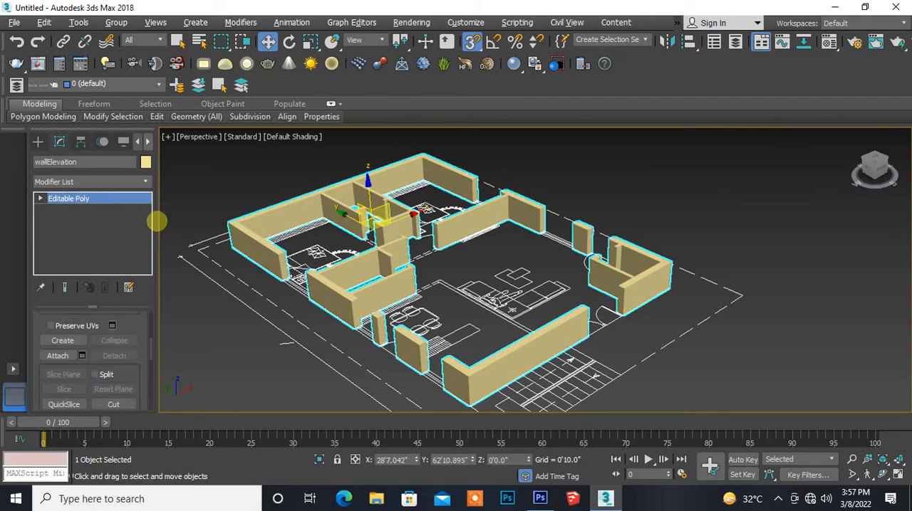
{"action": "left_click", "coordinate": [279, 191]}
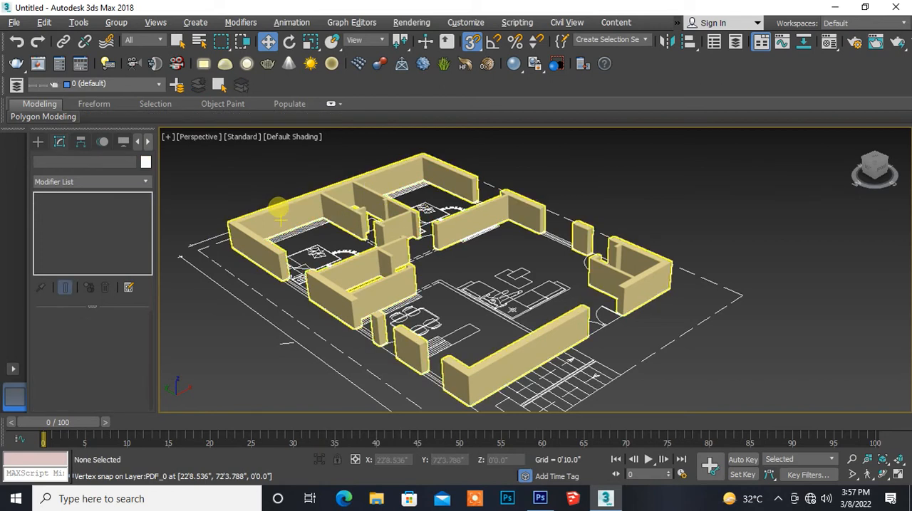
{"action": "left_click", "coordinate": [279, 208]}
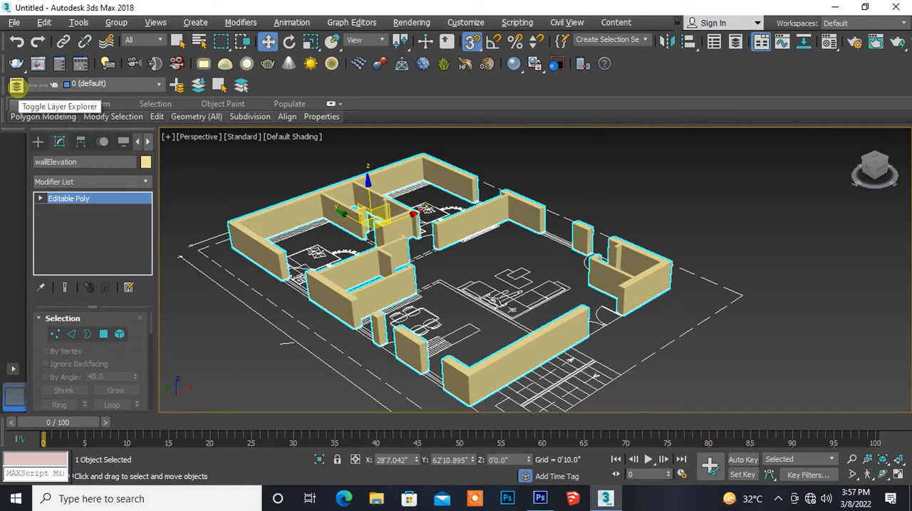
- Open the Layer Explorer, collapse the 0 (default) layer and create a new layer with no objects selected
{"action": "left_click", "coordinate": [16, 86]}
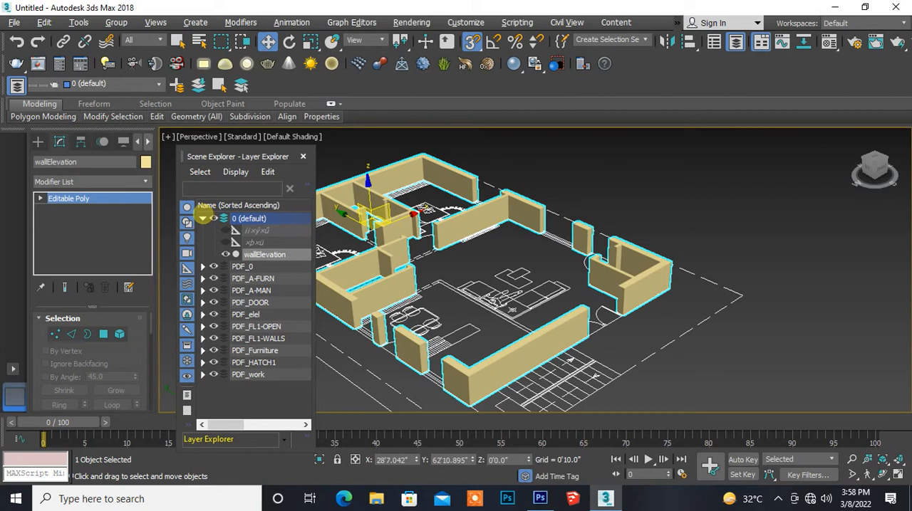
{"action": "left_click", "coordinate": [203, 218]}
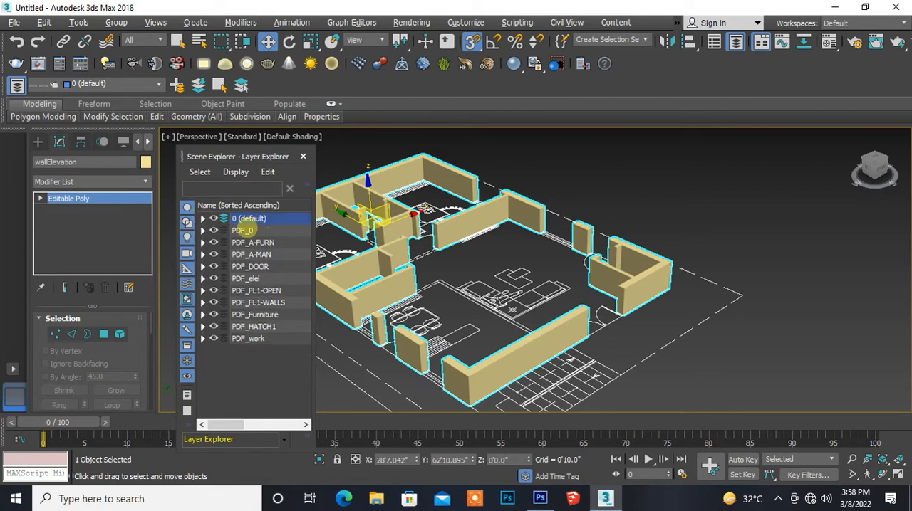
{"action": "left_click", "coordinate": [243, 230]}
{"action": "left_click", "coordinate": [251, 218]}
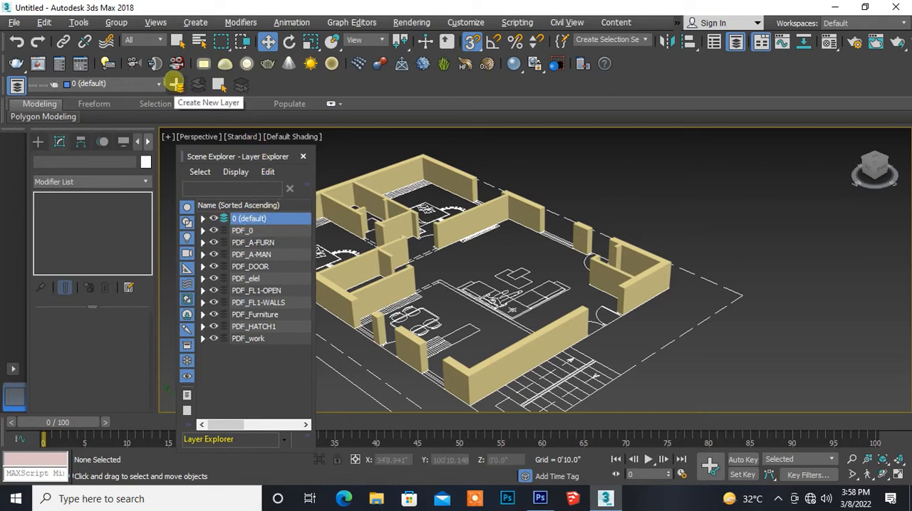
{"action": "left_click", "coordinate": [174, 84]}
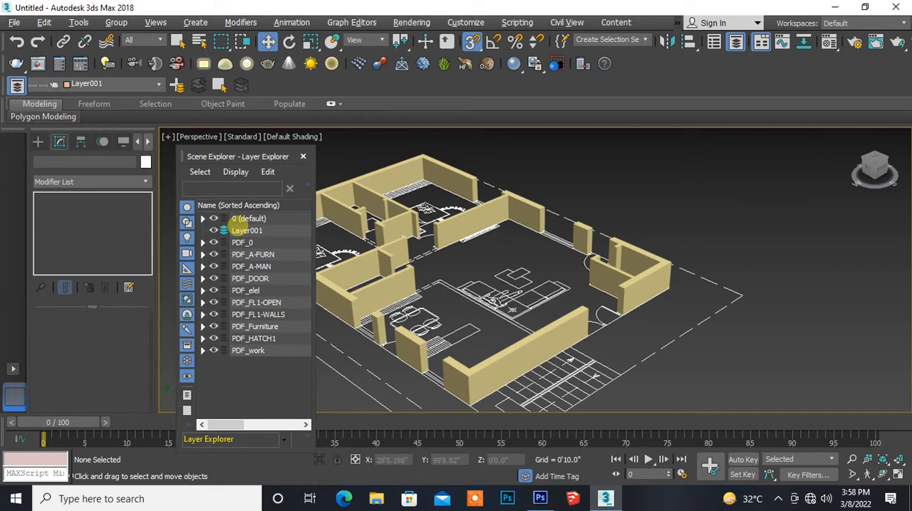
- Rename the newly created layer as Walls
{"action": "left_click", "coordinate": [253, 230]}
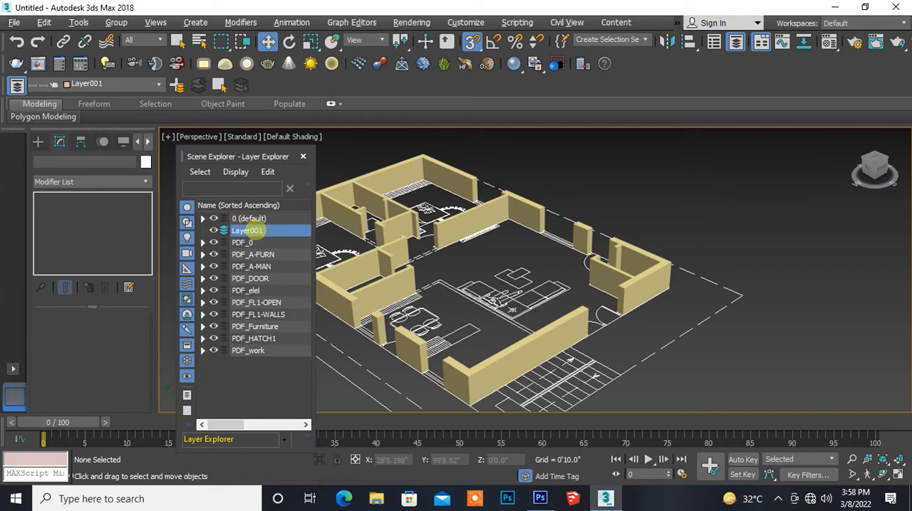
{"action": "right_click", "coordinate": [250, 230]}
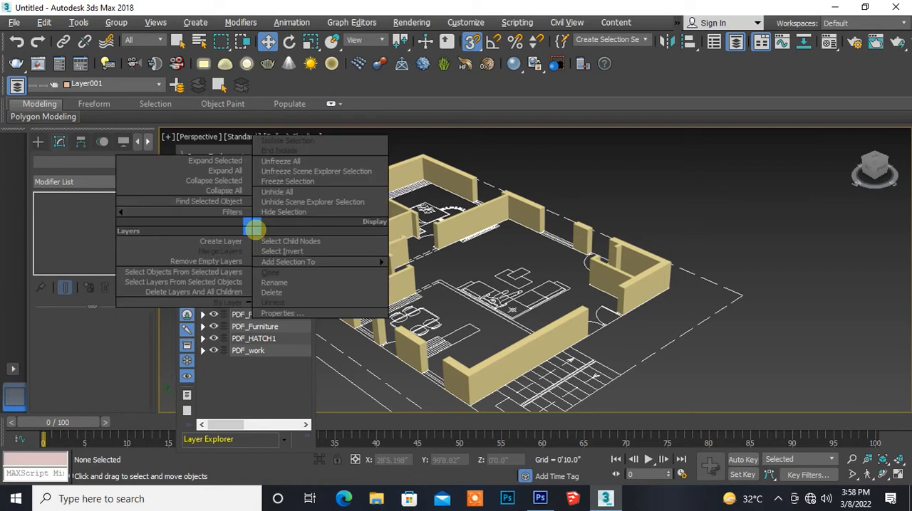
{"action": "left_click", "coordinate": [274, 282]}
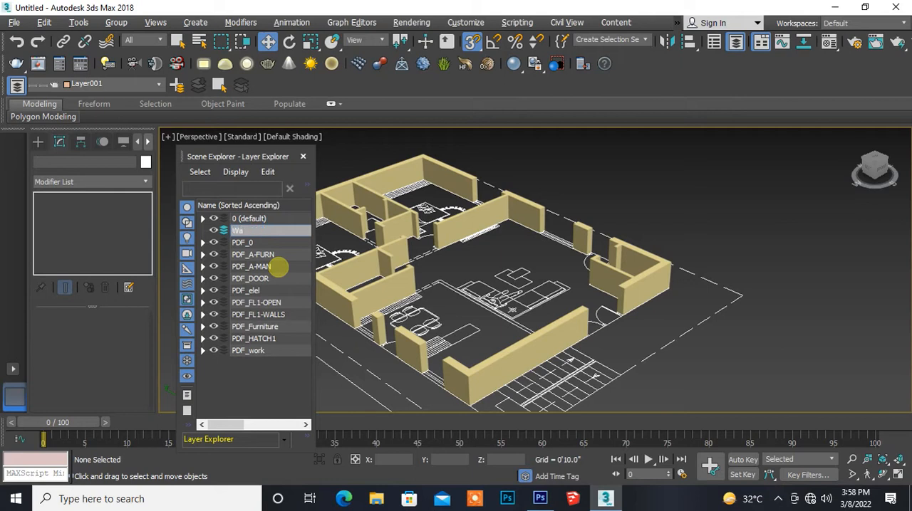
{"action": "key", "text": "Return"}
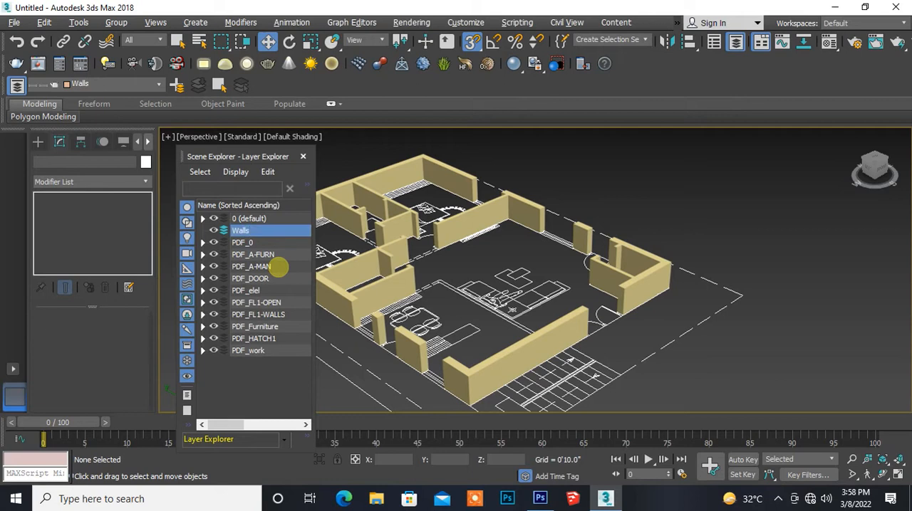
- Move the wallElevation object from the 0 (default) layer into the Walls layer and collapse the default layer
{"action": "left_click", "coordinate": [202, 218]}
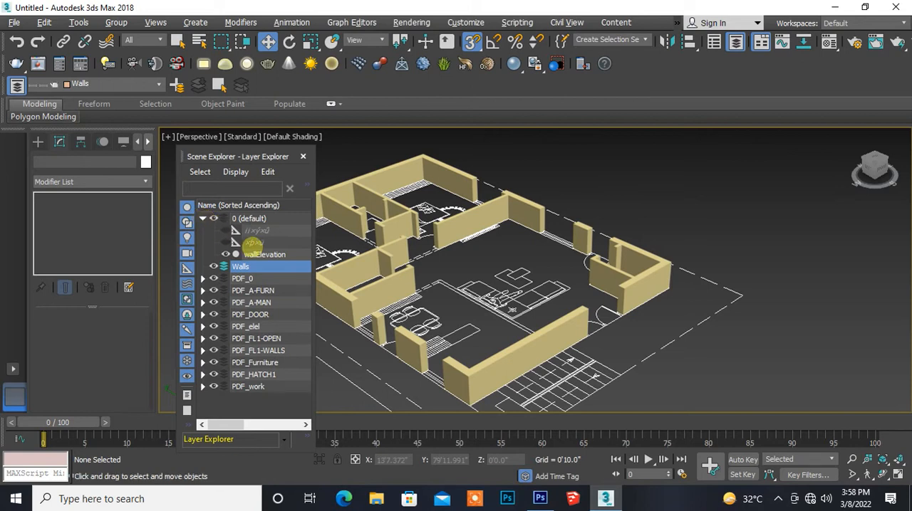
{"action": "left_click", "coordinate": [236, 254]}
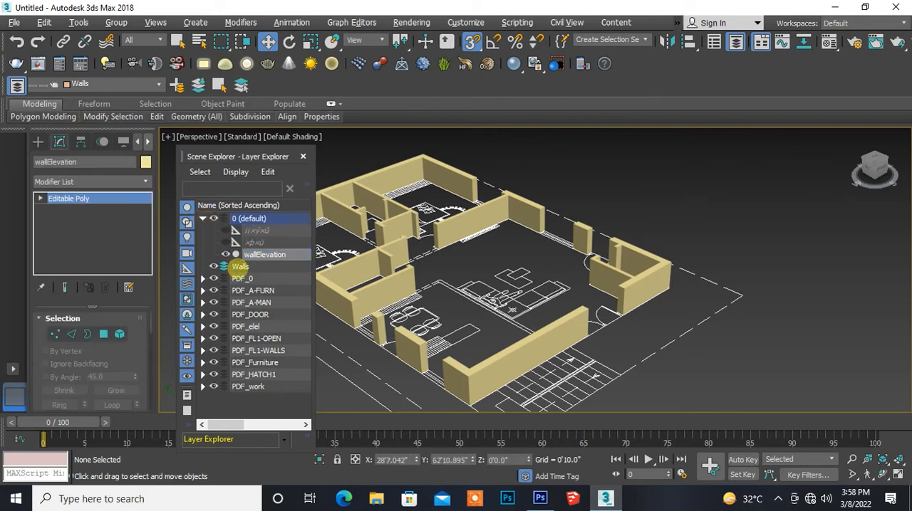
{"action": "left_click_drag", "start_coordinate": [235, 255], "coordinate": [238, 267]}
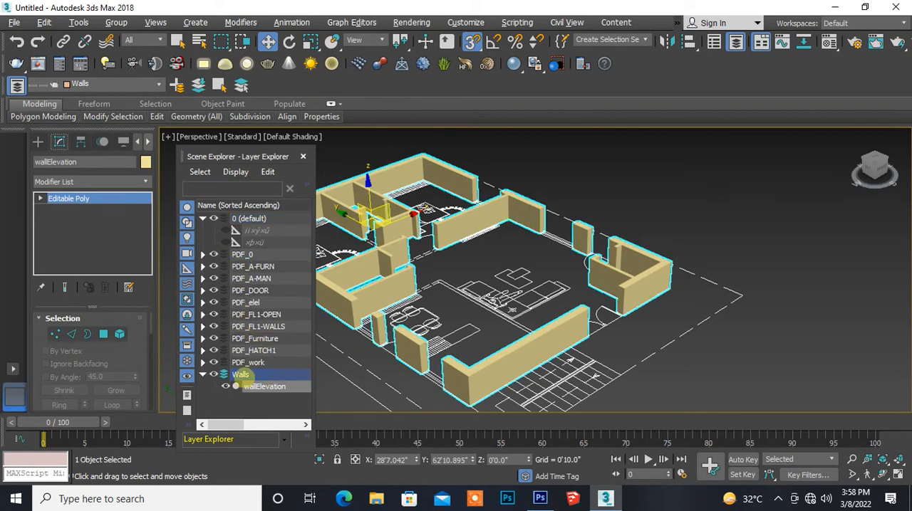
{"action": "left_click", "coordinate": [203, 219]}
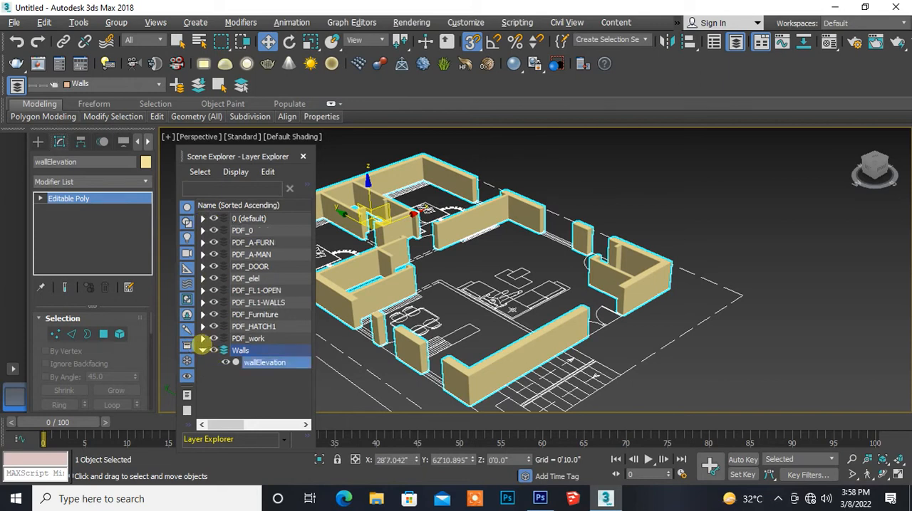
- Hide the 0 (default) layer and every PDF layer so only Walls stays visible, then close the Layer Explorer
{"action": "left_click", "coordinate": [213, 231]}
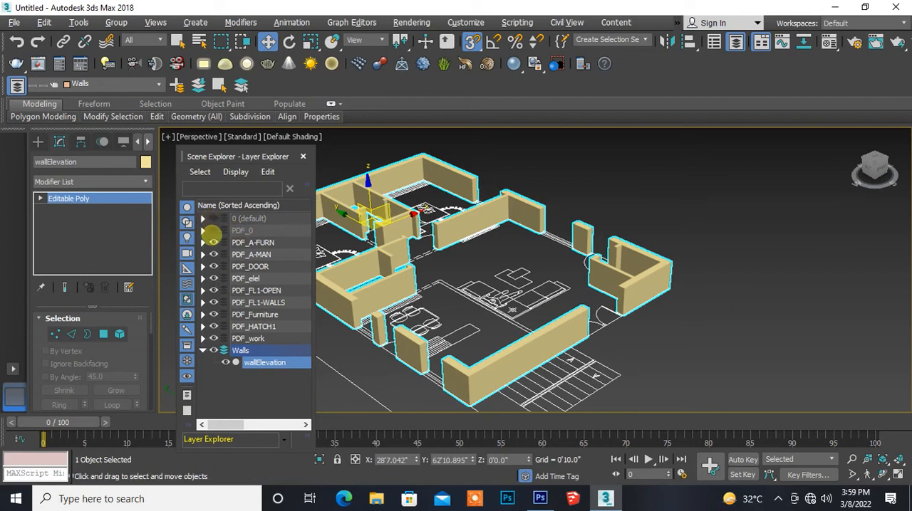
{"action": "left_click", "coordinate": [213, 243]}
{"action": "left_click", "coordinate": [213, 254]}
{"action": "left_click", "coordinate": [213, 267]}
{"action": "left_click", "coordinate": [213, 279]}
{"action": "left_click", "coordinate": [213, 290]}
{"action": "left_click", "coordinate": [213, 303]}
{"action": "left_click", "coordinate": [213, 315]}
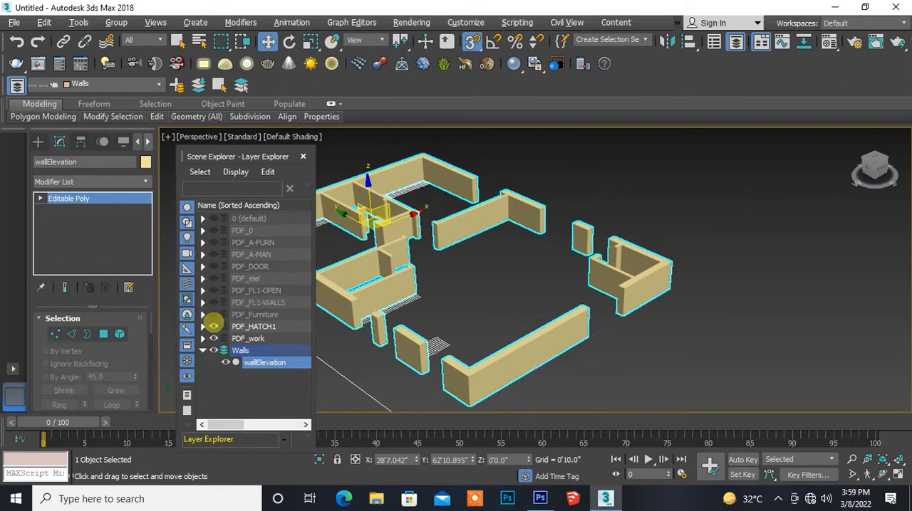
{"action": "left_click", "coordinate": [213, 326]}
{"action": "left_click", "coordinate": [213, 339]}
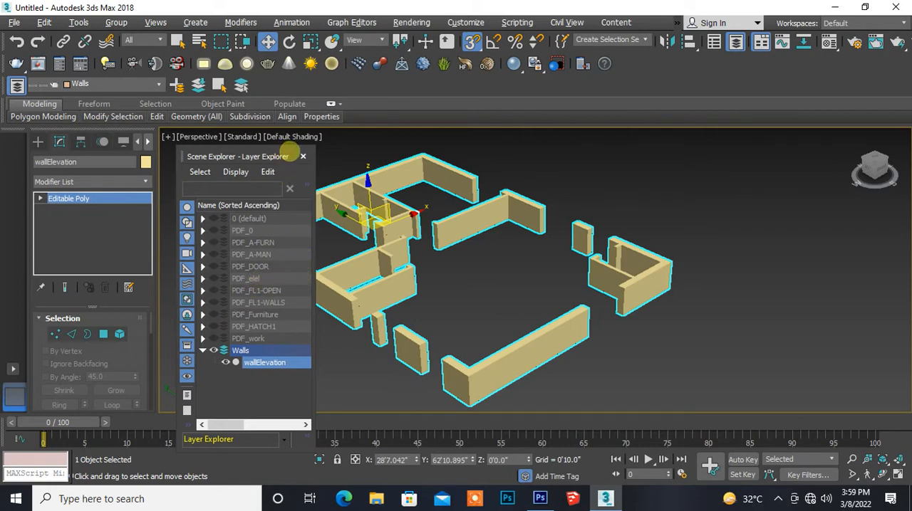
{"action": "left_click", "coordinate": [303, 156]}
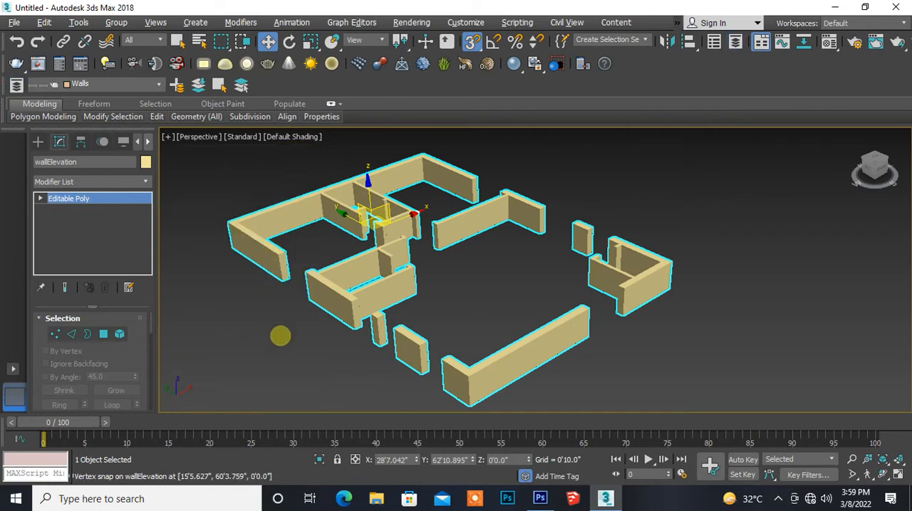
{"action": "middle_click_drag", "start_coordinate": [280, 337], "coordinate": [259, 306]}
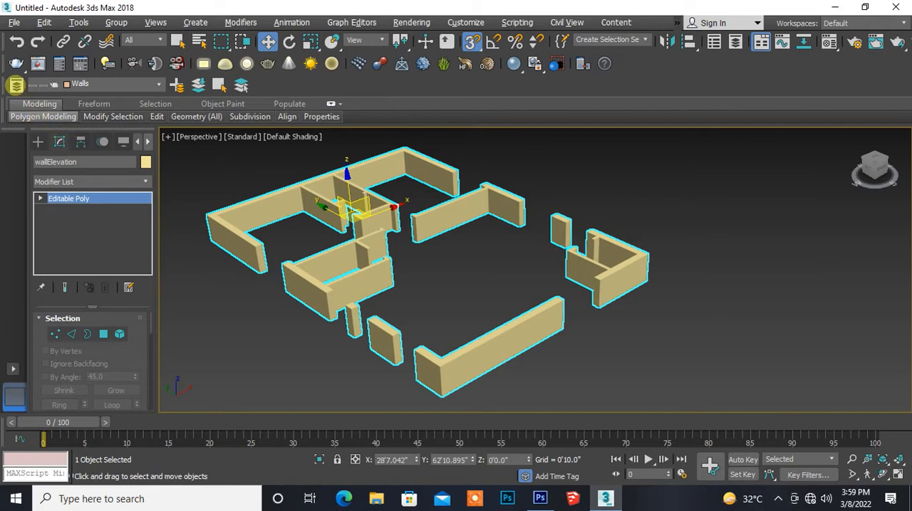
- Reopen the Layer Explorer and briefly show PDF_0, PDF_A-FURN, PDF_A-MAN, PDF_DOOR and PDF_elel to examine their contents, hiding each again
{"action": "left_click", "coordinate": [15, 84]}
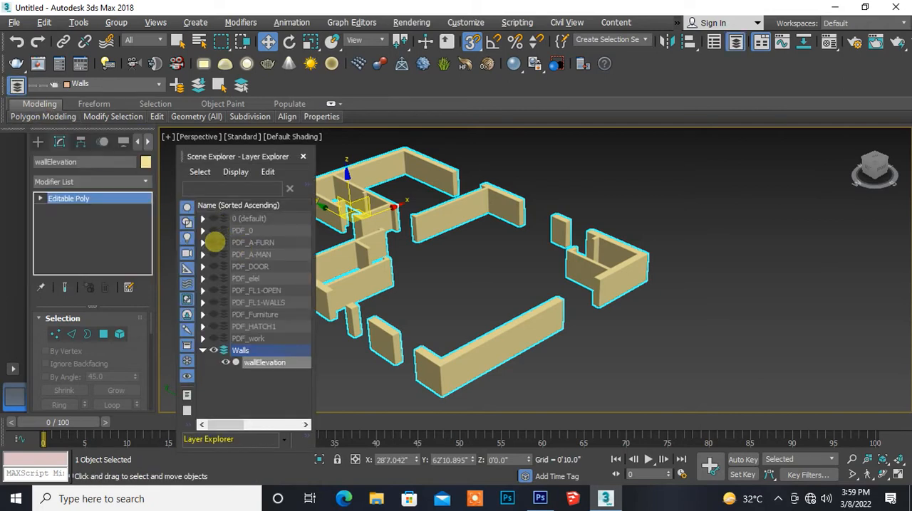
{"action": "left_click", "coordinate": [213, 231]}
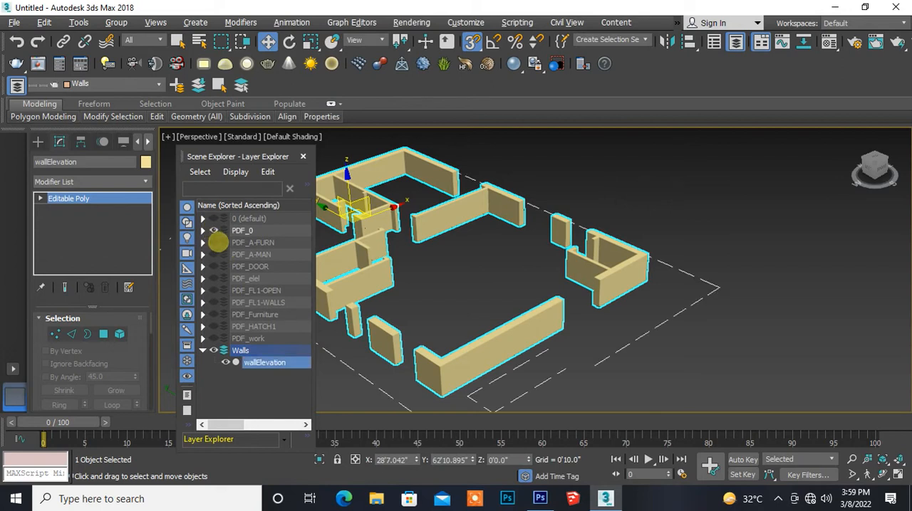
{"action": "left_click", "coordinate": [213, 242]}
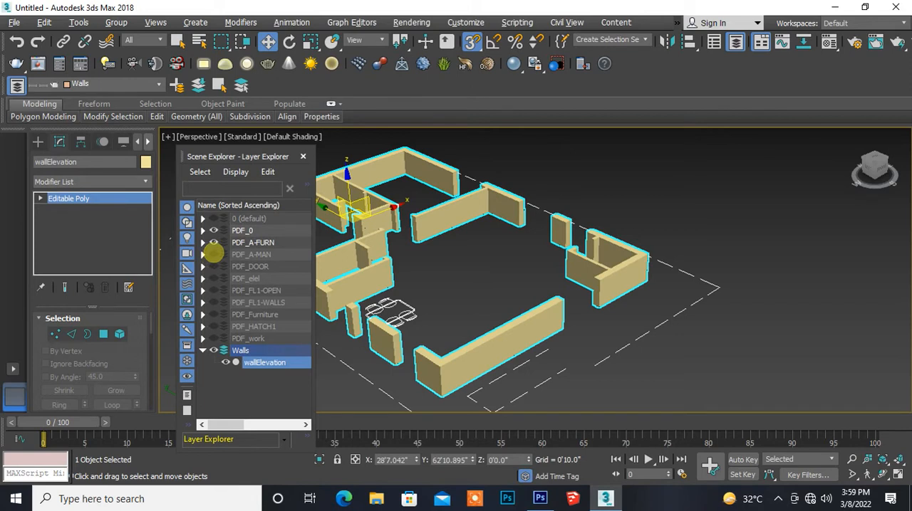
{"action": "left_click", "coordinate": [214, 242]}
{"action": "left_click", "coordinate": [214, 231]}
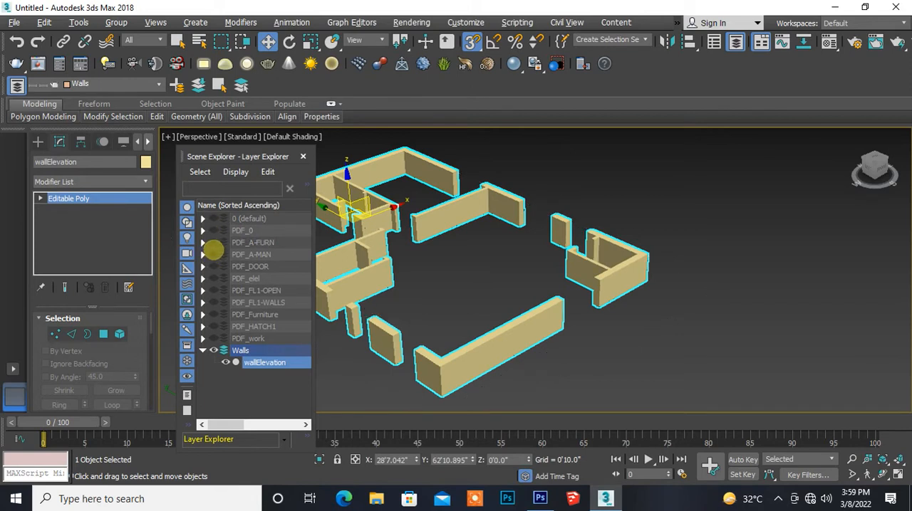
{"action": "left_click", "coordinate": [214, 254]}
{"action": "left_click", "coordinate": [214, 254]}
{"action": "left_click", "coordinate": [214, 266]}
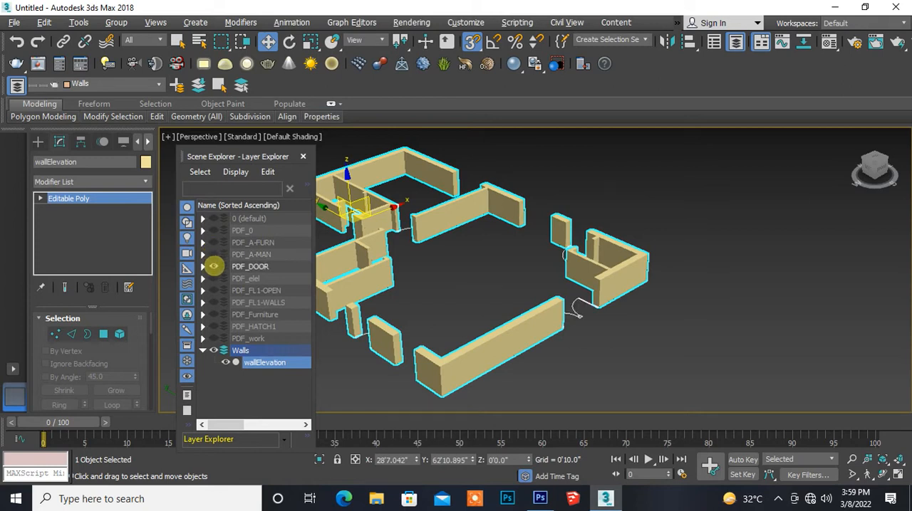
{"action": "left_click", "coordinate": [214, 267]}
{"action": "left_click", "coordinate": [214, 279]}
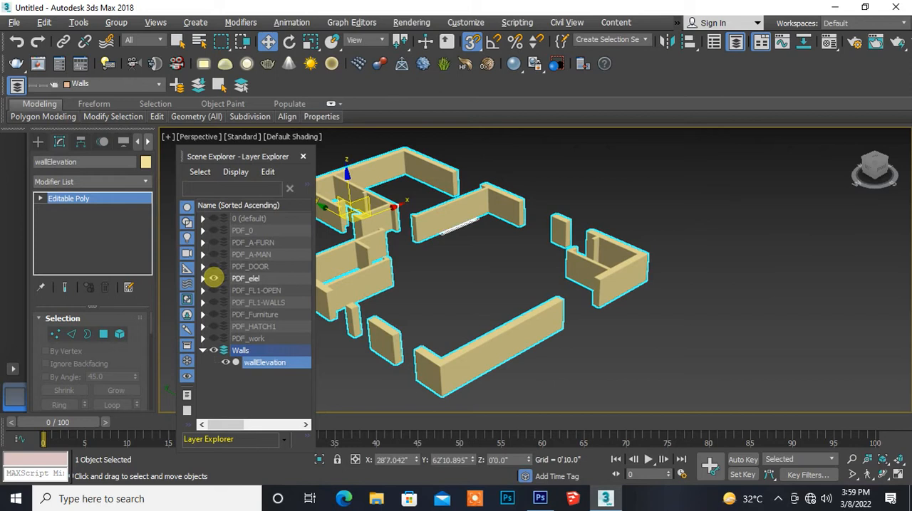
{"action": "left_click", "coordinate": [214, 278]}
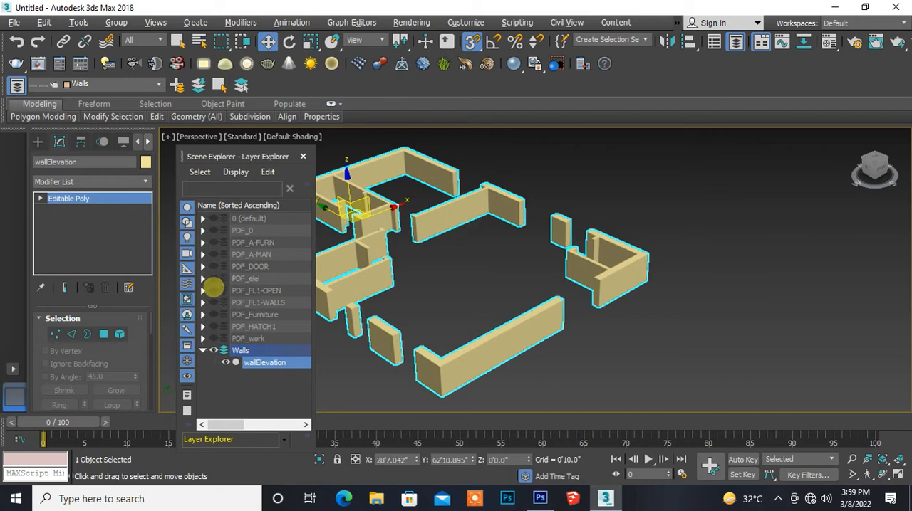
- Show the PDF_FL1-OPEN layer and inspect its opening lines between the wall pieces up close
{"action": "left_click", "coordinate": [213, 290]}
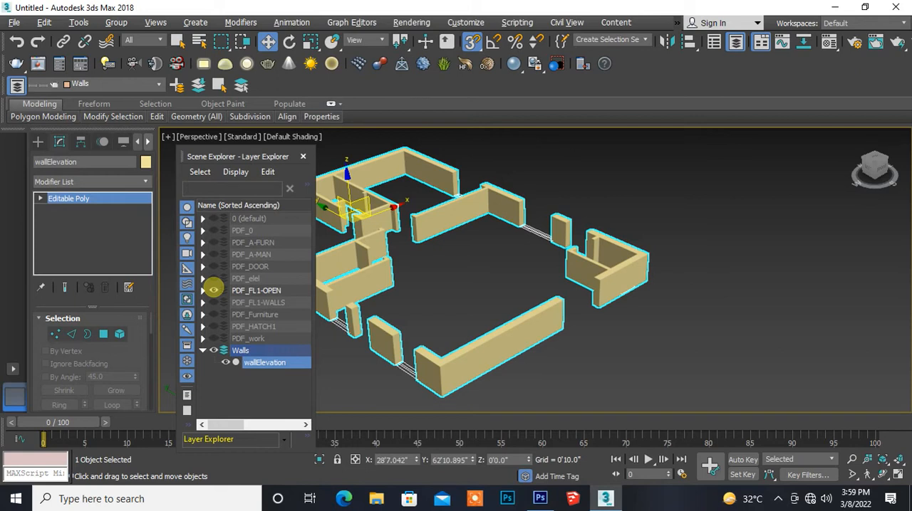
{"action": "middle_click_drag", "start_coordinate": [377, 366], "coordinate": [453, 377]}
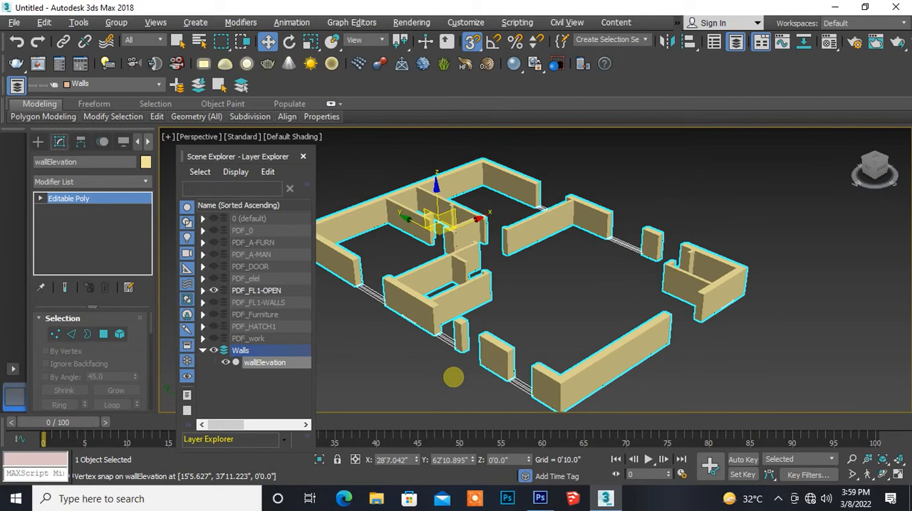
{"action": "scroll", "coordinate": [416, 351], "scroll_direction": "up", "scroll_amount": 2}
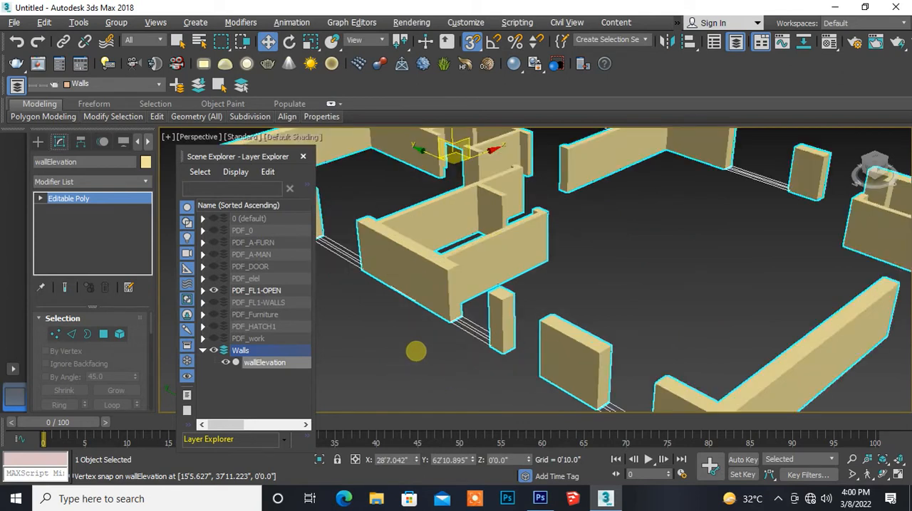
{"action": "scroll", "coordinate": [420, 351], "scroll_direction": "up", "scroll_amount": 2}
{"action": "scroll", "coordinate": [399, 317], "scroll_direction": "up", "scroll_amount": 3}
{"action": "middle_click_drag", "start_coordinate": [361, 306], "coordinate": [434, 316]}
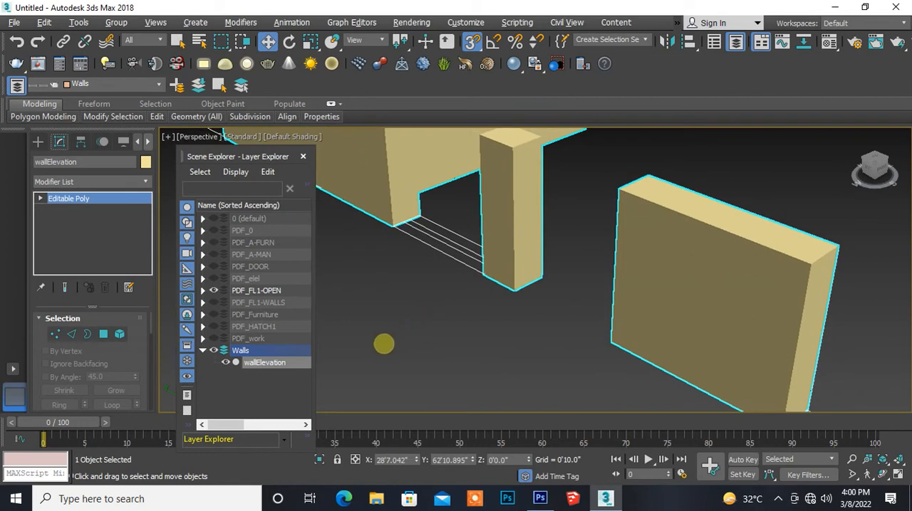
- Show the PDF_FL1-WALLS layer and check its wall outlines against the modelled walls
{"action": "left_click", "coordinate": [214, 303]}
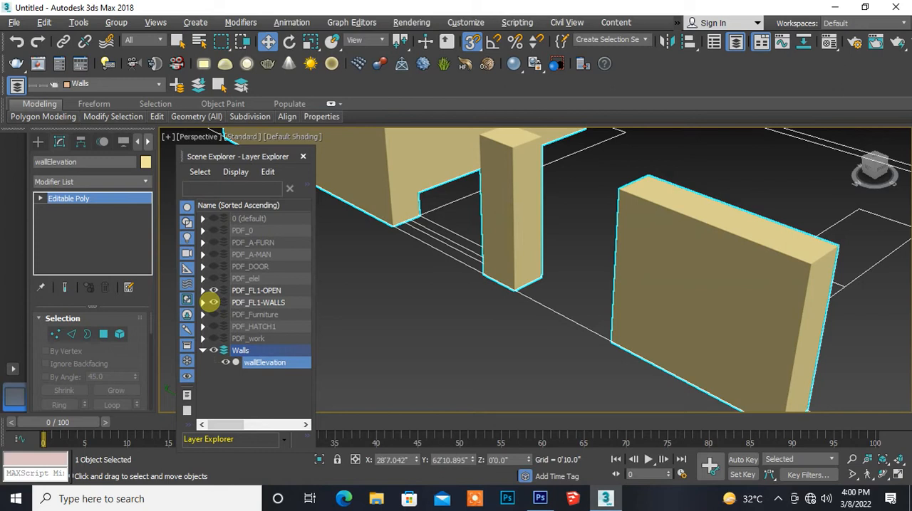
{"action": "key", "text": "z"}
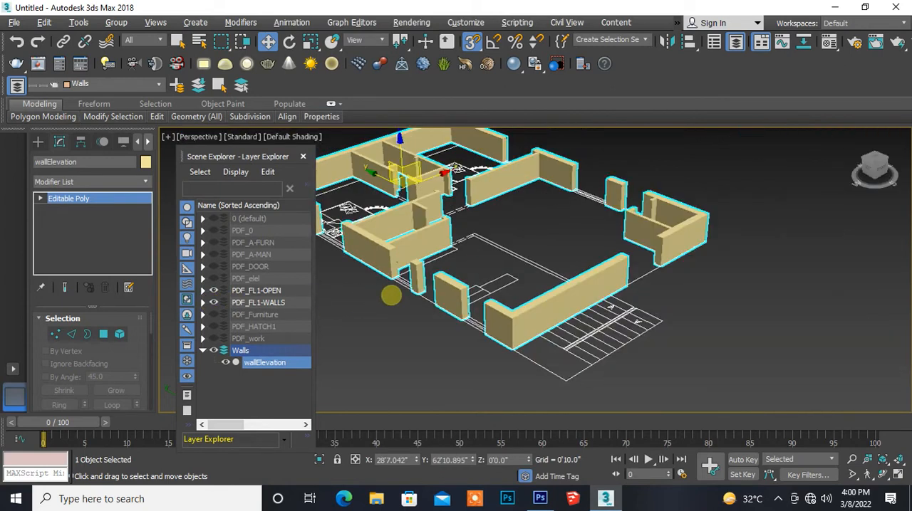
{"action": "middle_click_drag", "start_coordinate": [391, 296], "coordinate": [391, 312]}
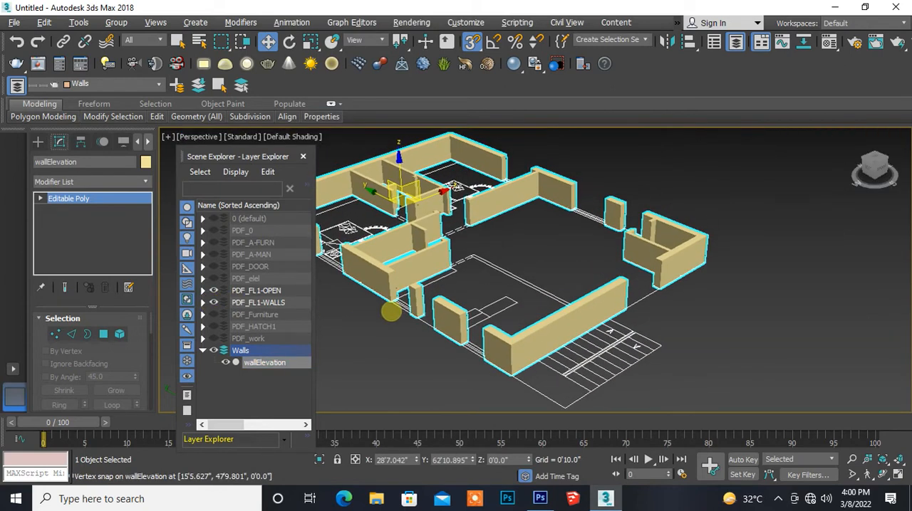
{"action": "scroll", "coordinate": [398, 322], "scroll_direction": "up", "scroll_amount": 4}
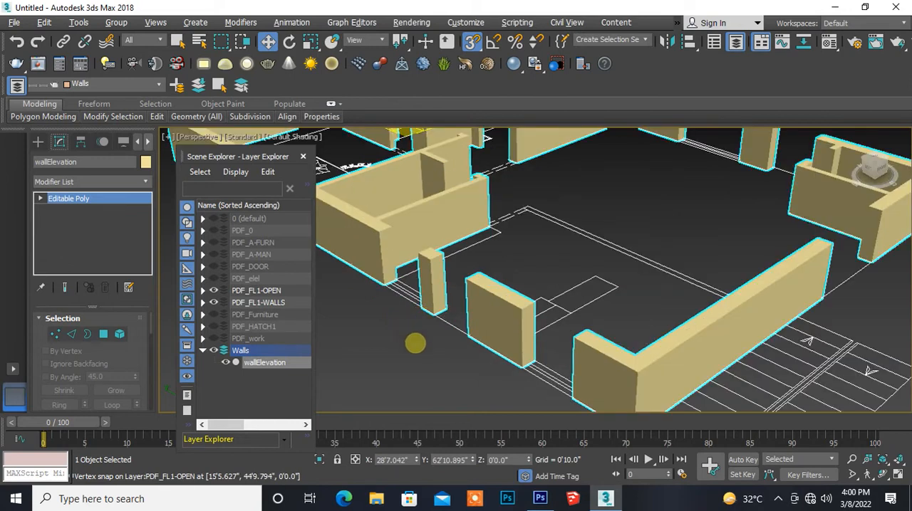
{"action": "scroll", "coordinate": [420, 338], "scroll_direction": "down", "scroll_amount": 3}
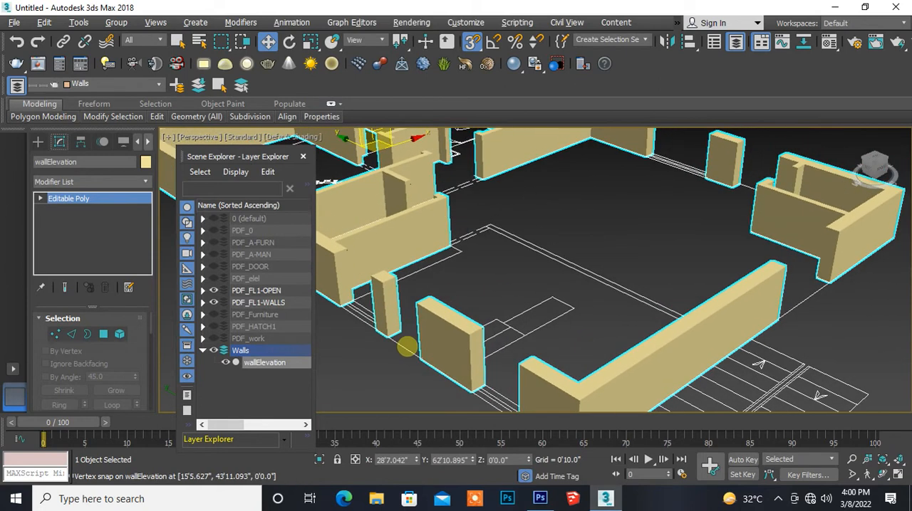
{"action": "scroll", "coordinate": [409, 343], "scroll_direction": "up", "scroll_amount": 2}
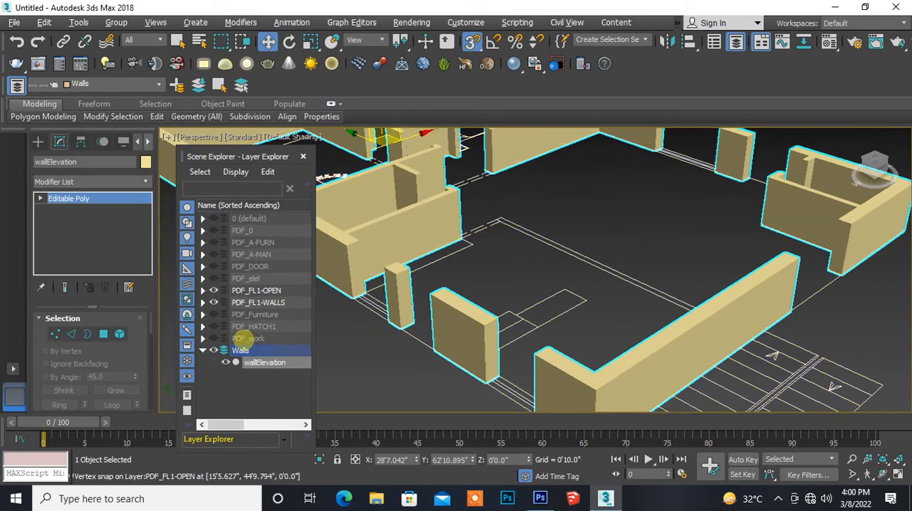
- Show all remaining hidden PDF layers, leaving 0 (default) hidden, and close the Layer Explorer
{"action": "left_click", "coordinate": [214, 314]}
{"action": "left_click", "coordinate": [214, 327]}
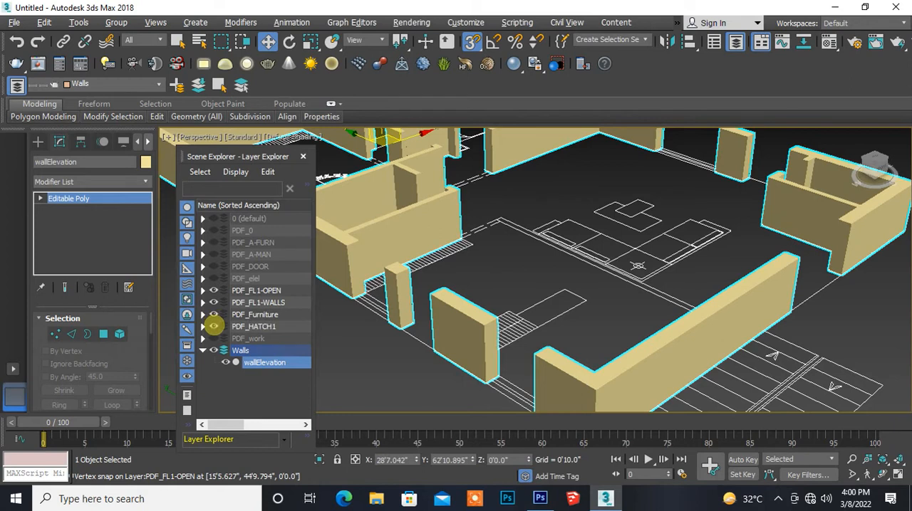
{"action": "left_click", "coordinate": [214, 338]}
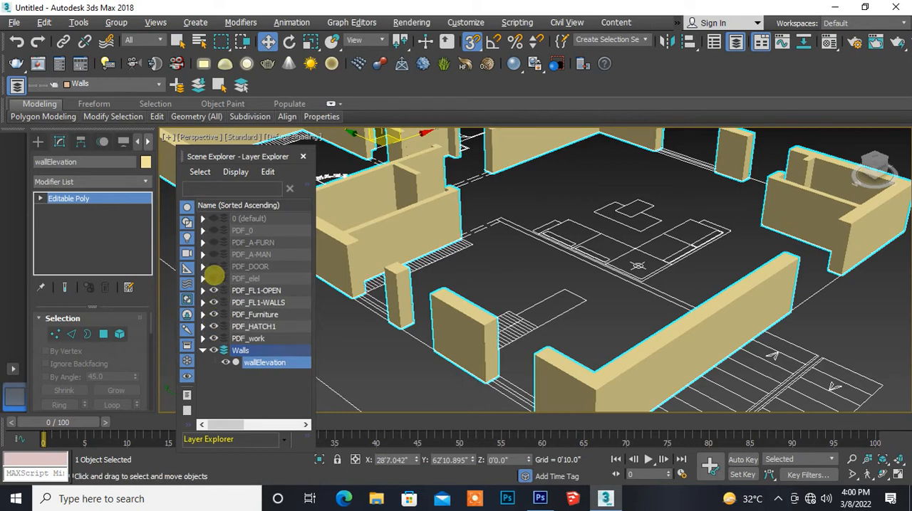
{"action": "left_click", "coordinate": [214, 279]}
{"action": "left_click", "coordinate": [214, 267]}
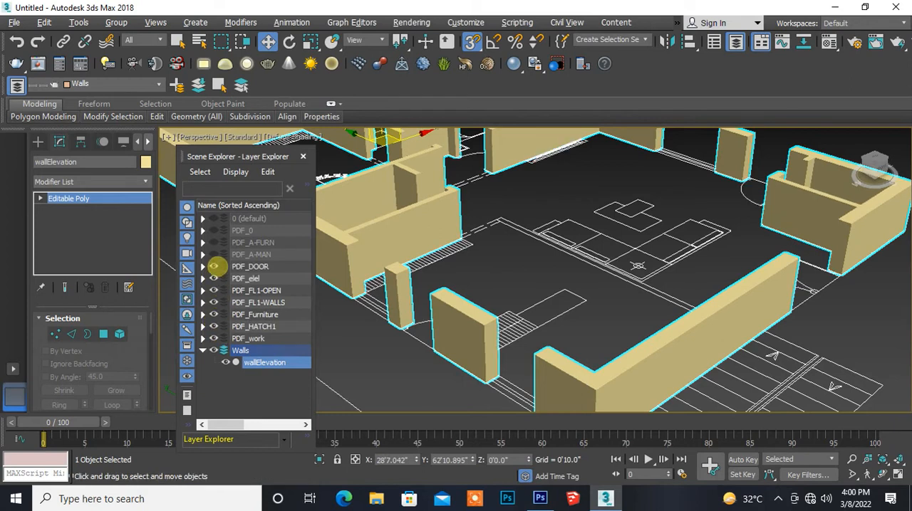
{"action": "left_click", "coordinate": [214, 254]}
{"action": "left_click", "coordinate": [214, 242]}
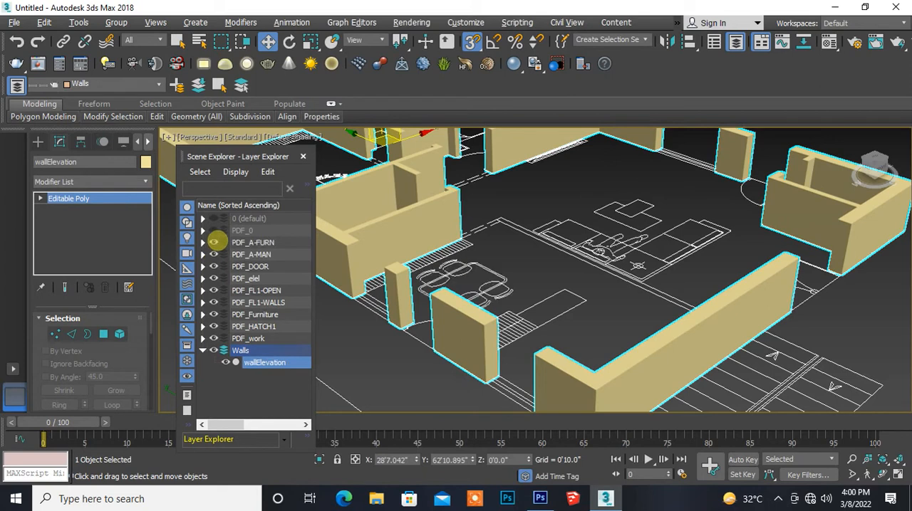
{"action": "left_click", "coordinate": [214, 230]}
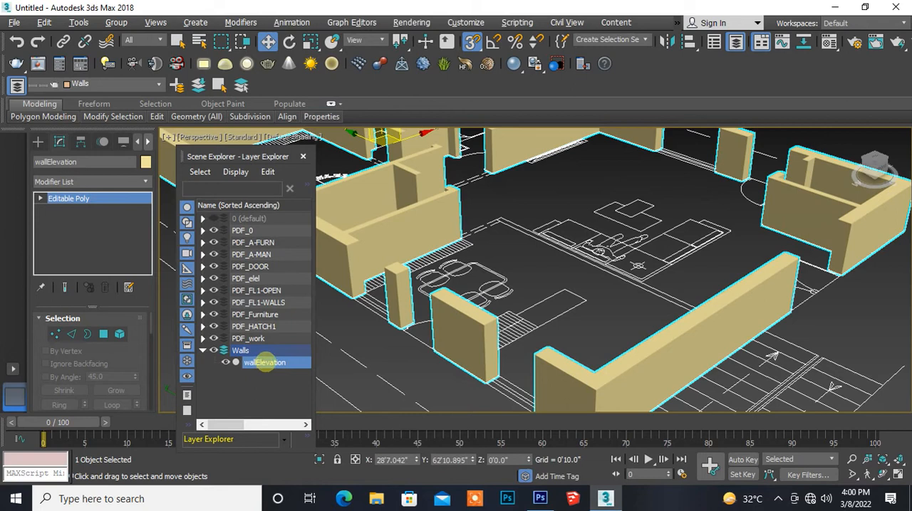
{"action": "left_click", "coordinate": [264, 363]}
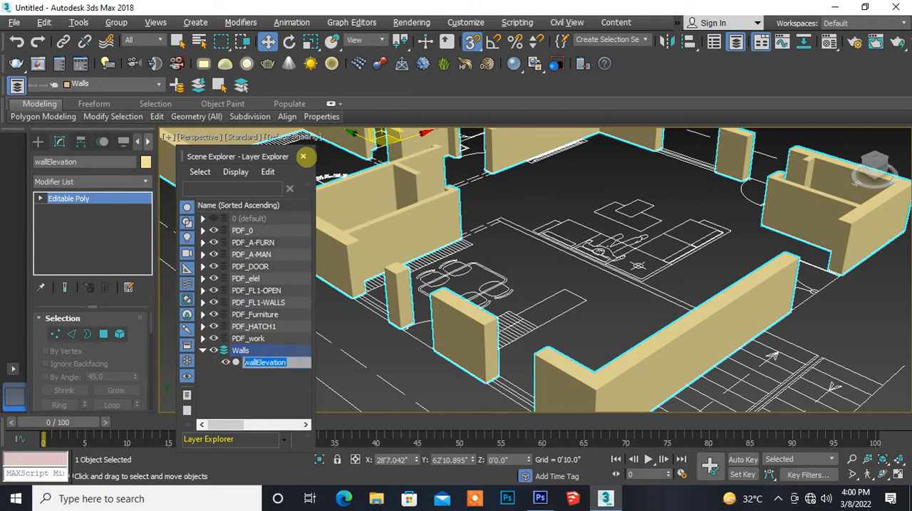
{"action": "left_click", "coordinate": [302, 156]}
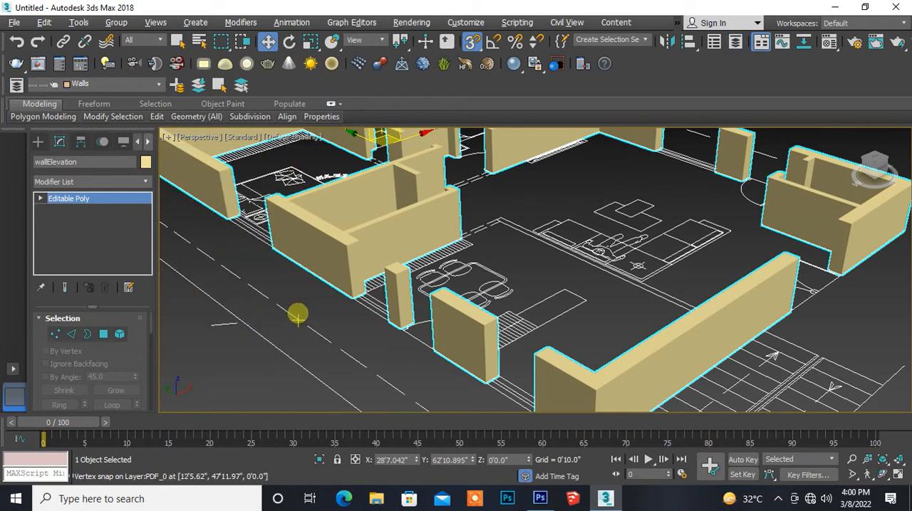
- Enter the Polygon sub-object level of the wallElevation Editable Poly
{"action": "middle_click_drag", "start_coordinate": [298, 314], "coordinate": [260, 291]}
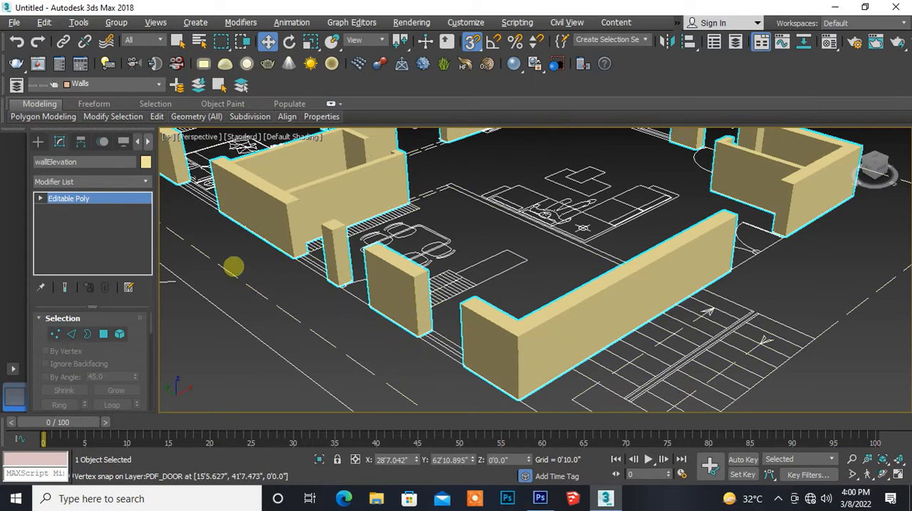
{"action": "left_click", "coordinate": [41, 199]}
{"action": "left_click", "coordinate": [67, 244]}
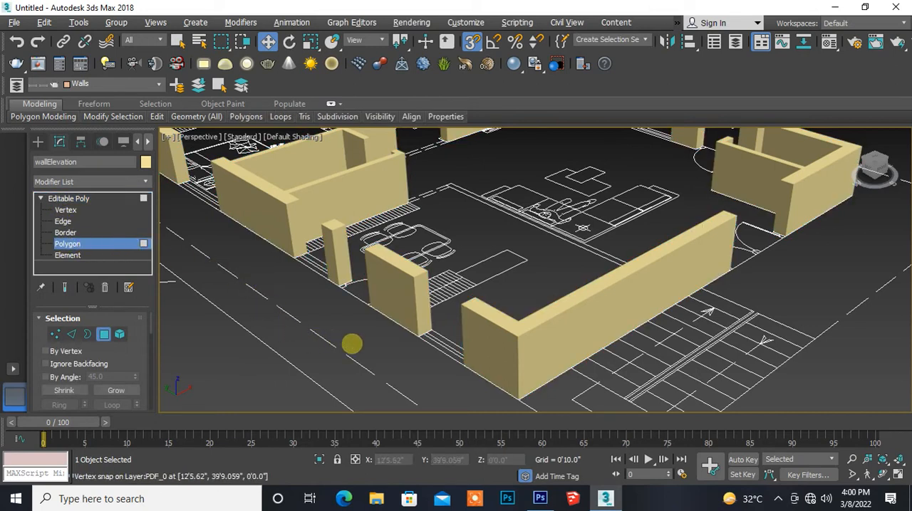
- Bridge the facing end polygons across the kitchen window opening, between the freestanding wall piece and the L-shaped corner wall
{"action": "middle_click_drag", "start_coordinate": [433, 349], "coordinate": [347, 342]}
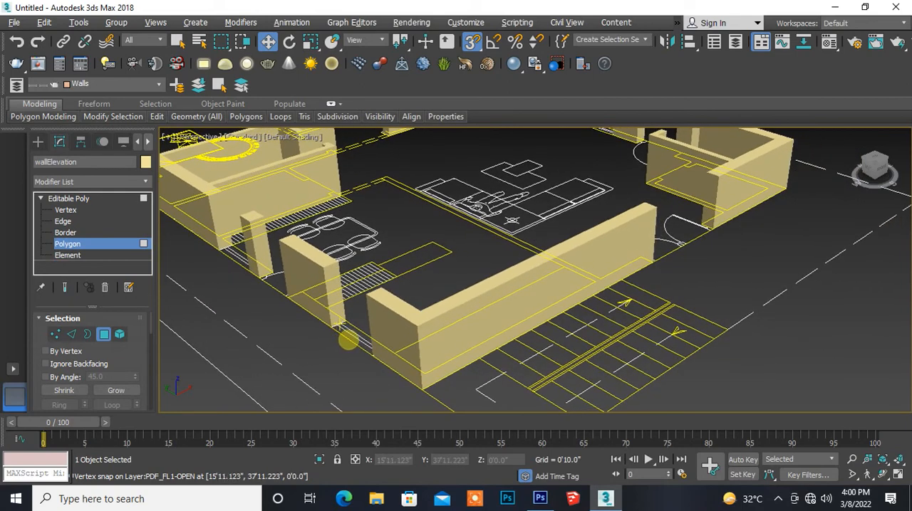
{"action": "middle_click_drag", "start_coordinate": [349, 340], "coordinate": [409, 352], "text": "alt"}
{"action": "scroll", "coordinate": [605, 285], "scroll_direction": "down", "scroll_amount": 2}
{"action": "middle_click_drag", "start_coordinate": [607, 285], "coordinate": [423, 311]}
{"action": "middle_click_drag", "start_coordinate": [392, 339], "coordinate": [452, 319], "text": "alt"}
{"action": "middle_click_drag", "start_coordinate": [489, 228], "coordinate": [492, 297], "text": "alt"}
{"action": "scroll", "coordinate": [480, 298], "scroll_direction": "up", "scroll_amount": 5}
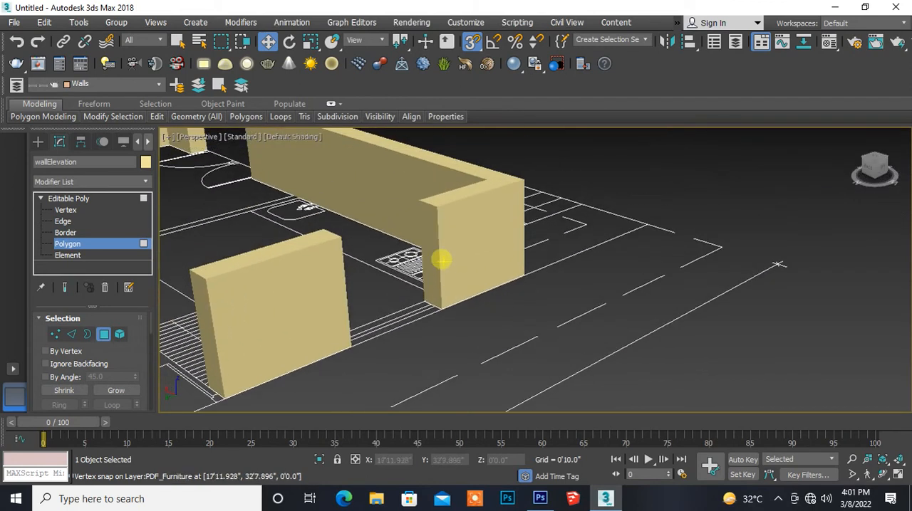
{"action": "left_click", "coordinate": [432, 258]}
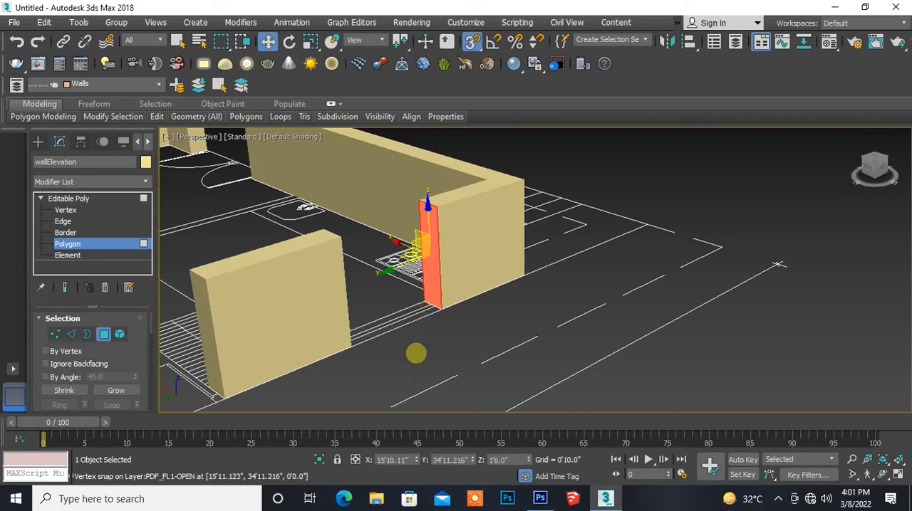
{"action": "middle_click_drag", "start_coordinate": [429, 347], "coordinate": [327, 361], "text": "alt"}
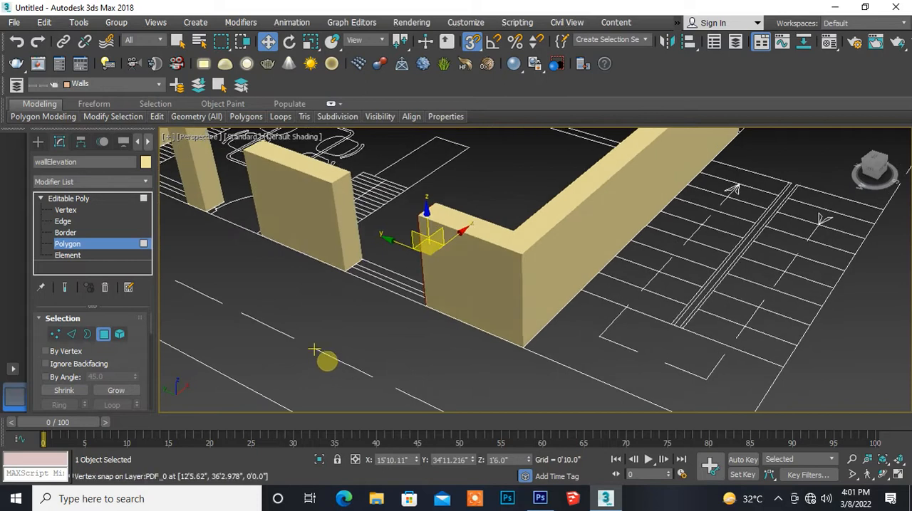
{"action": "left_click", "coordinate": [348, 235]}
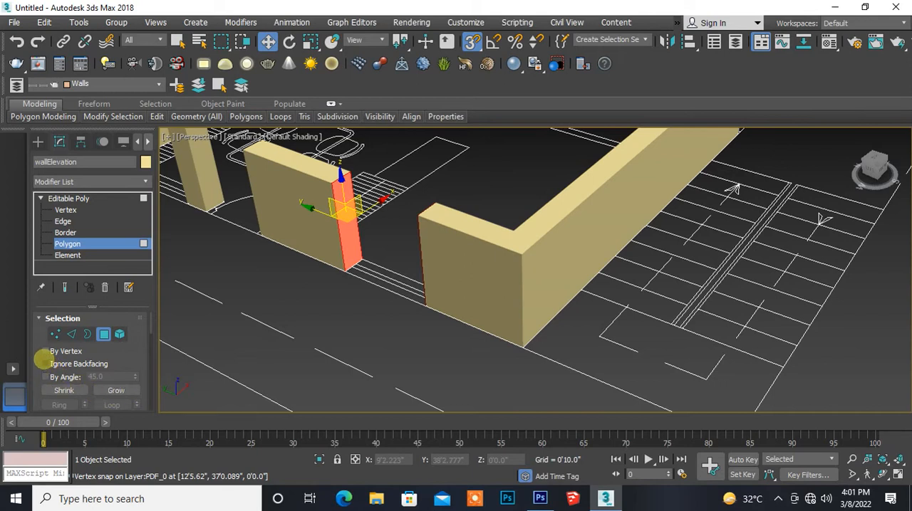
{"action": "left_click_drag", "start_coordinate": [36, 354], "coordinate": [25, 171]}
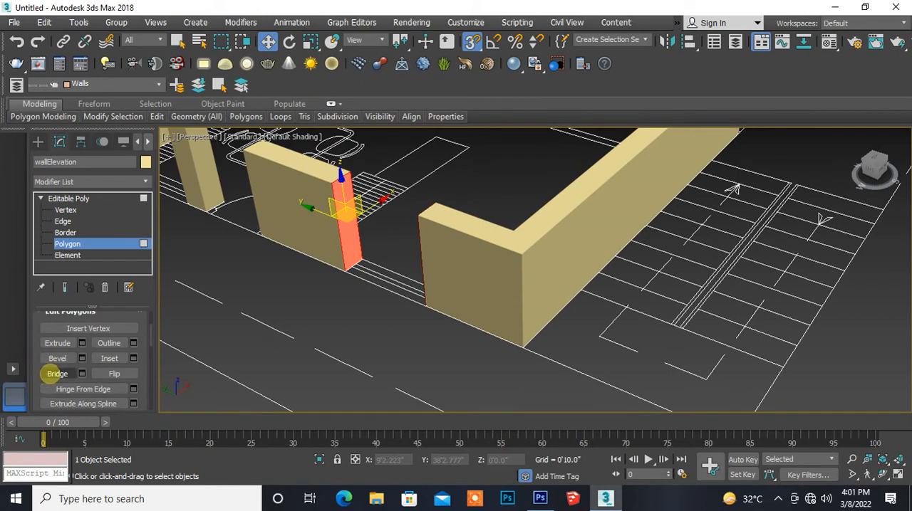
{"action": "left_click", "coordinate": [57, 373]}
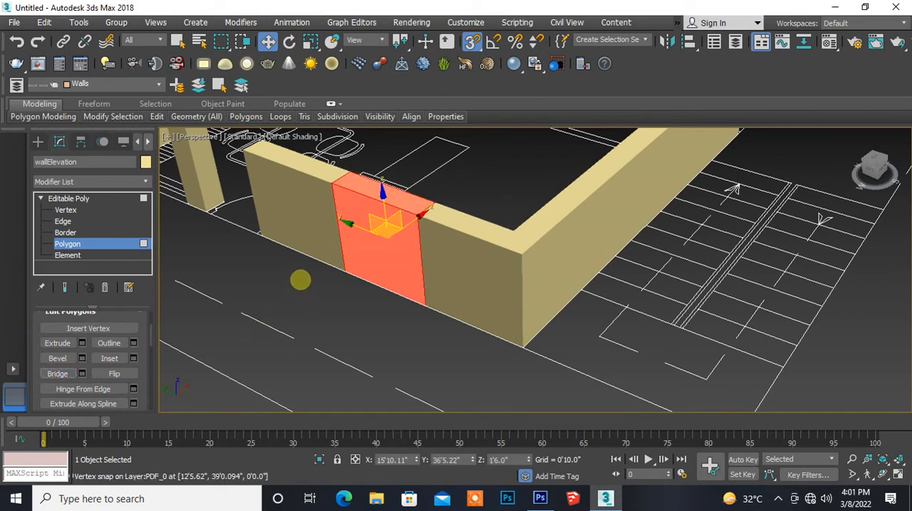
{"action": "left_click", "coordinate": [300, 279]}
- Bridge the window opening beside the dining table, joining the narrow pillar's end face to the adjacent room's outer wall
{"action": "middle_click_drag", "start_coordinate": [271, 258], "coordinate": [331, 286], "text": "alt"}
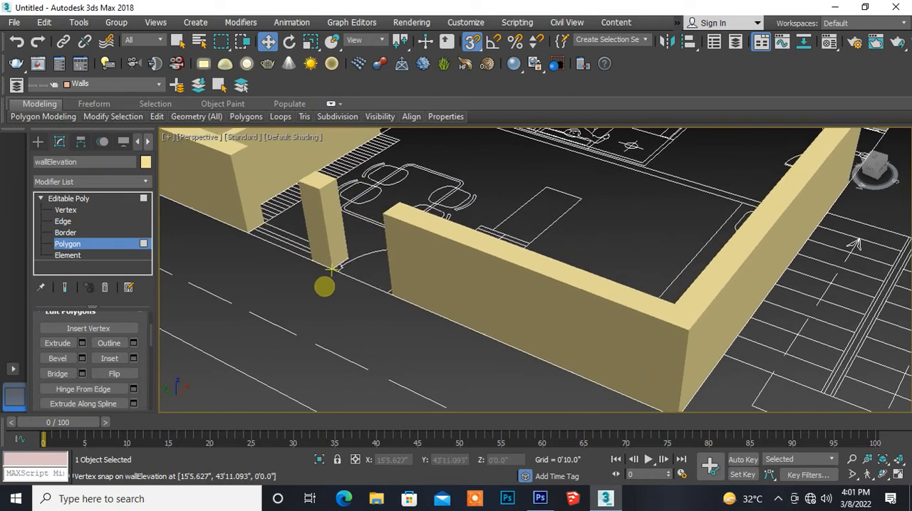
{"action": "middle_click_drag", "start_coordinate": [325, 285], "coordinate": [366, 291], "text": "alt"}
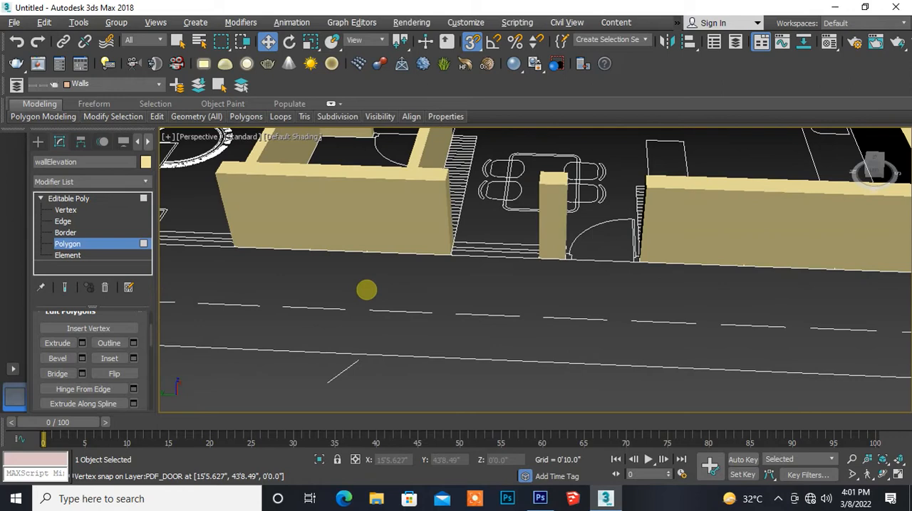
{"action": "middle_click_drag", "start_coordinate": [467, 255], "coordinate": [337, 296], "text": "alt"}
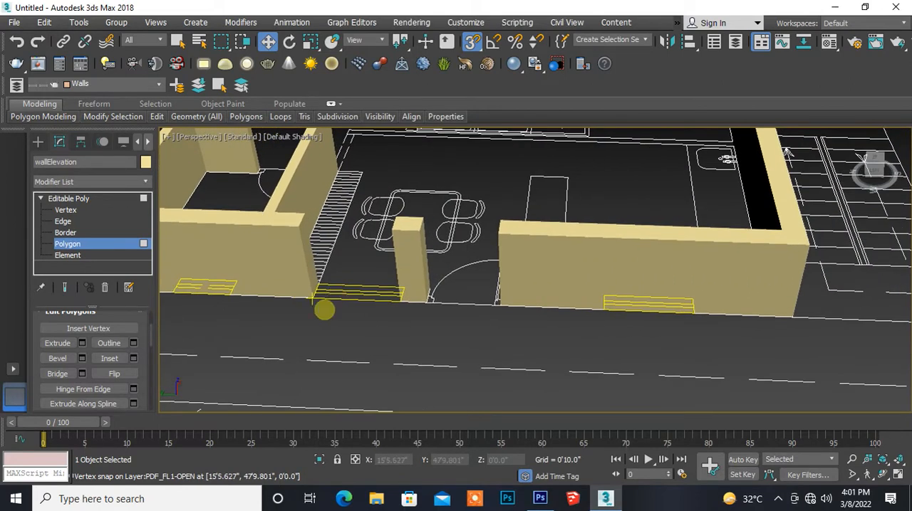
{"action": "middle_click_drag", "start_coordinate": [324, 309], "coordinate": [373, 311], "text": "alt"}
{"action": "middle_click_drag", "start_coordinate": [461, 274], "coordinate": [334, 310], "text": "alt"}
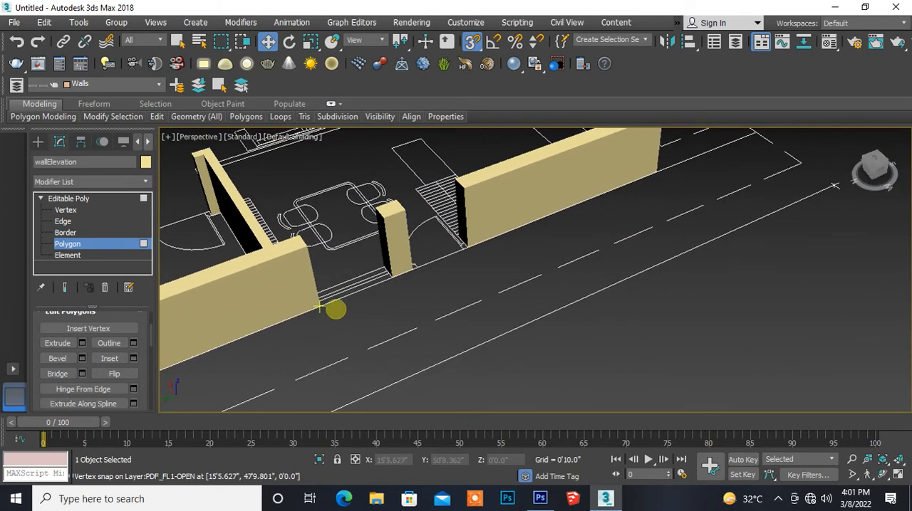
{"action": "left_click", "coordinate": [383, 253]}
{"action": "middle_click_drag", "start_coordinate": [385, 316], "coordinate": [291, 299], "text": "alt"}
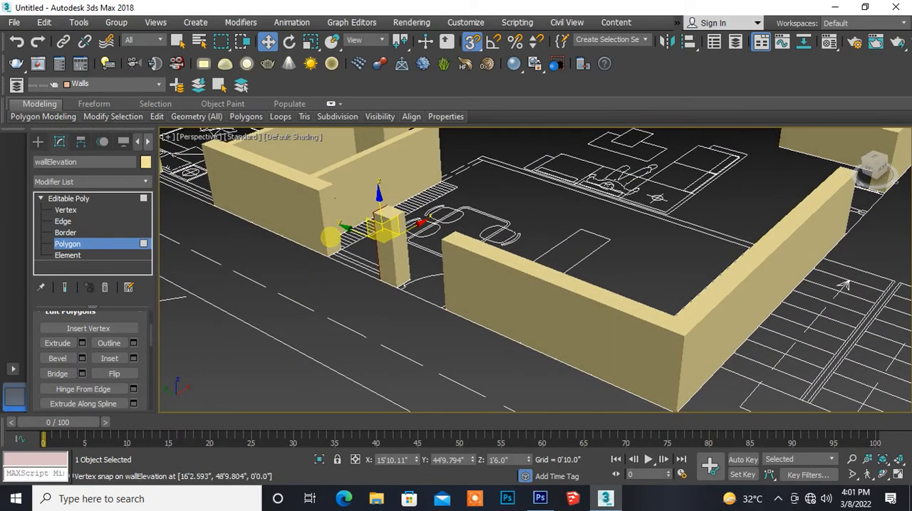
{"action": "left_click", "coordinate": [330, 237]}
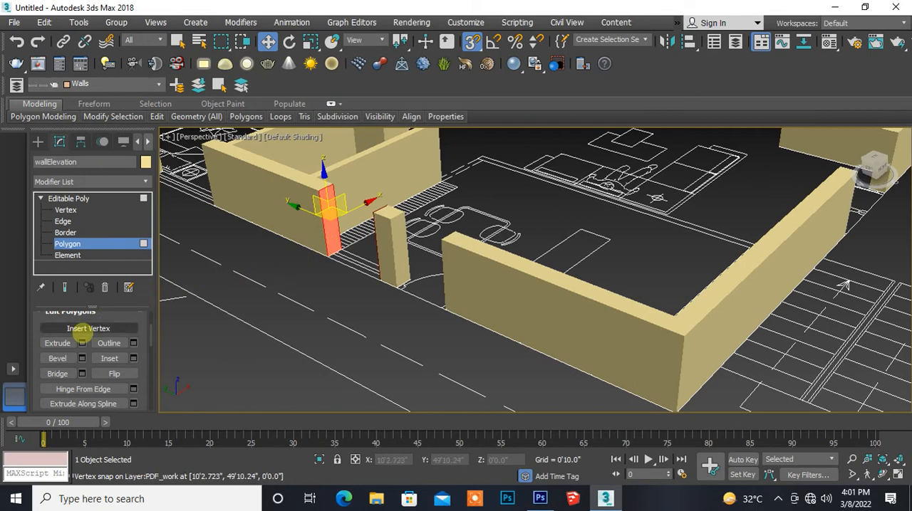
{"action": "left_click", "coordinate": [57, 373]}
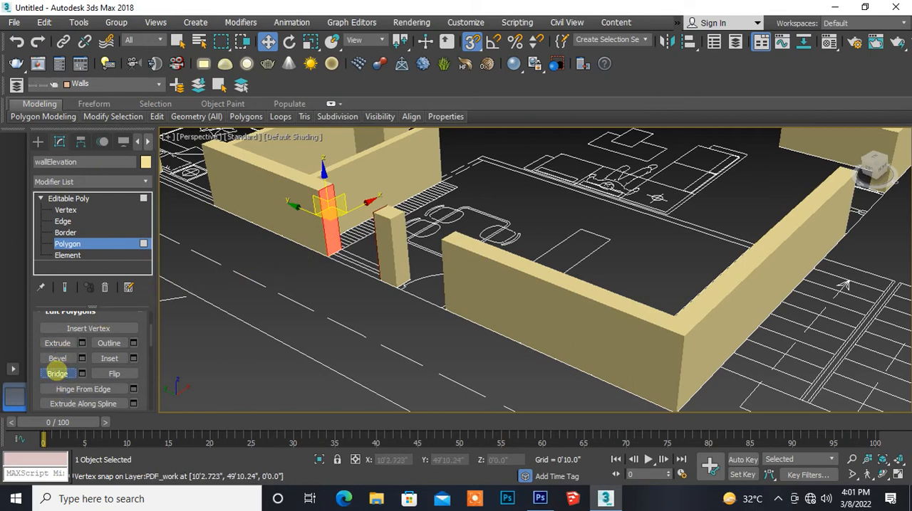
{"action": "middle_click_drag", "start_coordinate": [248, 320], "coordinate": [309, 345], "text": "alt"}
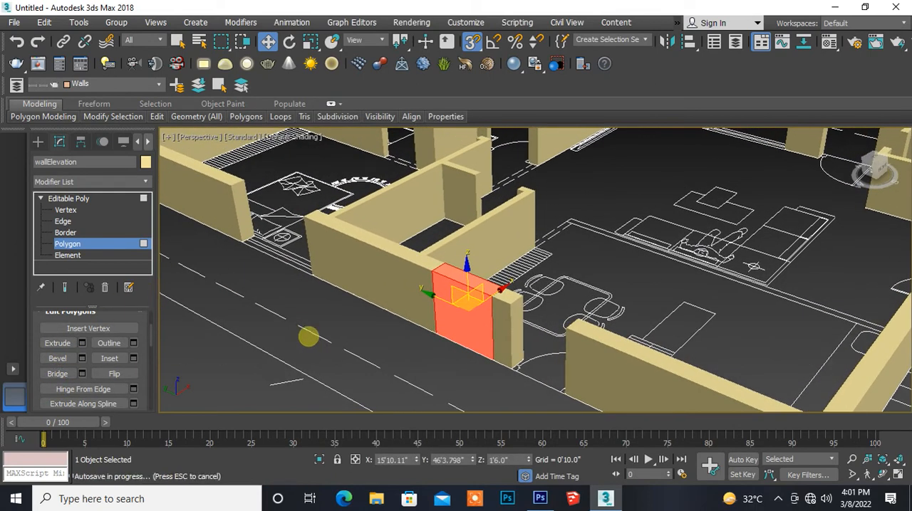
{"action": "left_click", "coordinate": [262, 279]}
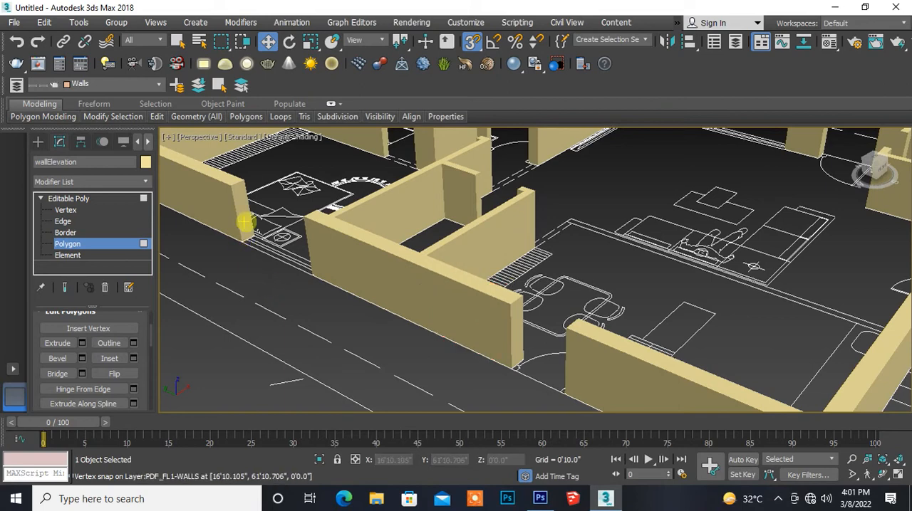
- Bridge the bedroom window opening farther along the same outer wall by joining its two facing end polygons
{"action": "left_click", "coordinate": [244, 223]}
{"action": "middle_click_drag", "start_coordinate": [253, 301], "coordinate": [392, 311], "text": "alt"}
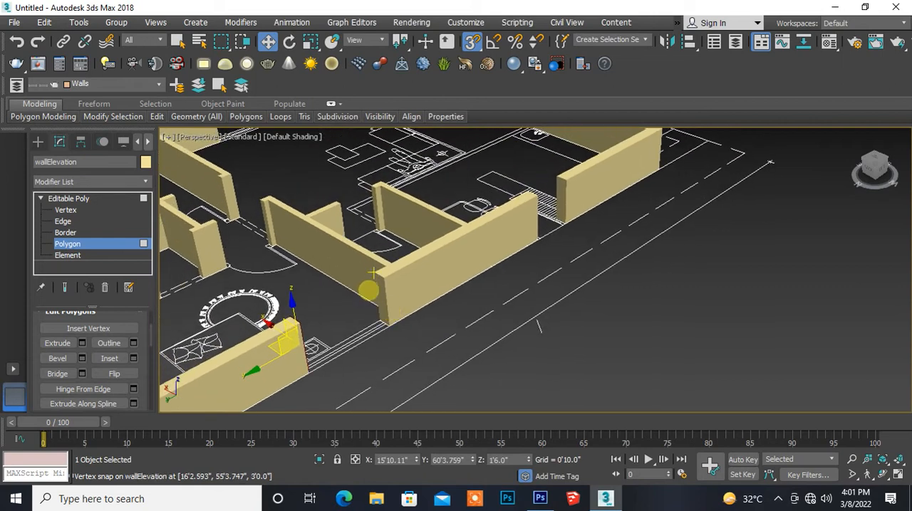
{"action": "left_click", "coordinate": [379, 296]}
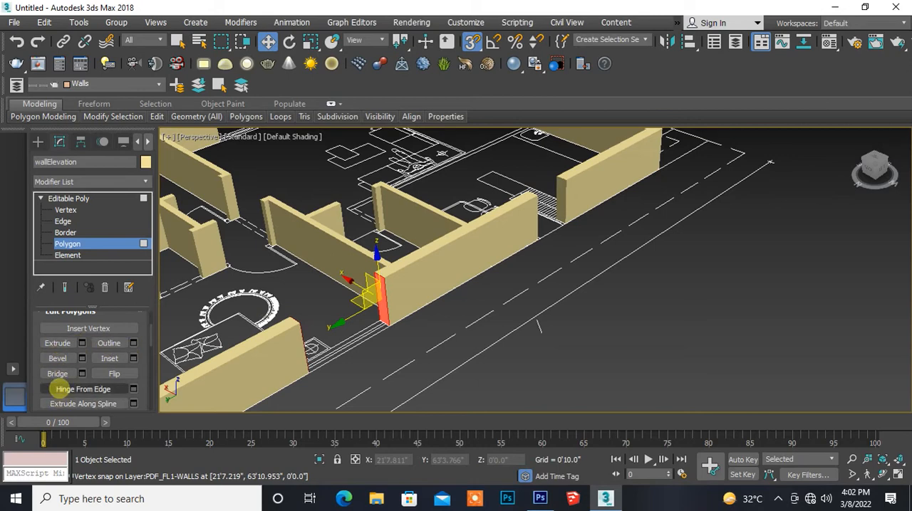
{"action": "left_click", "coordinate": [57, 374]}
{"action": "middle_click_drag", "start_coordinate": [249, 369], "coordinate": [600, 297], "text": "alt"}
- Bridge the bedroom window opening in the opposite outer wall, between the long wall and the partition junction
{"action": "middle_click_drag", "start_coordinate": [239, 318], "coordinate": [214, 407]}
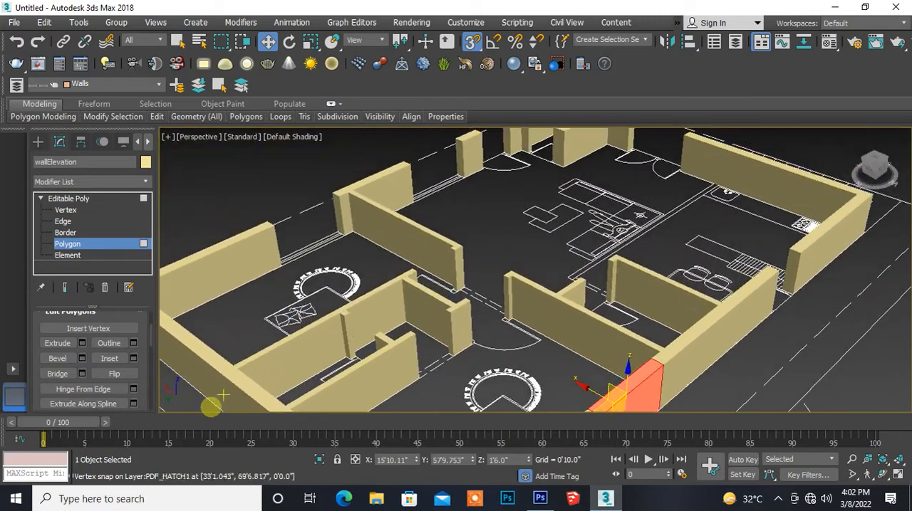
{"action": "middle_click_drag", "start_coordinate": [299, 248], "coordinate": [268, 295]}
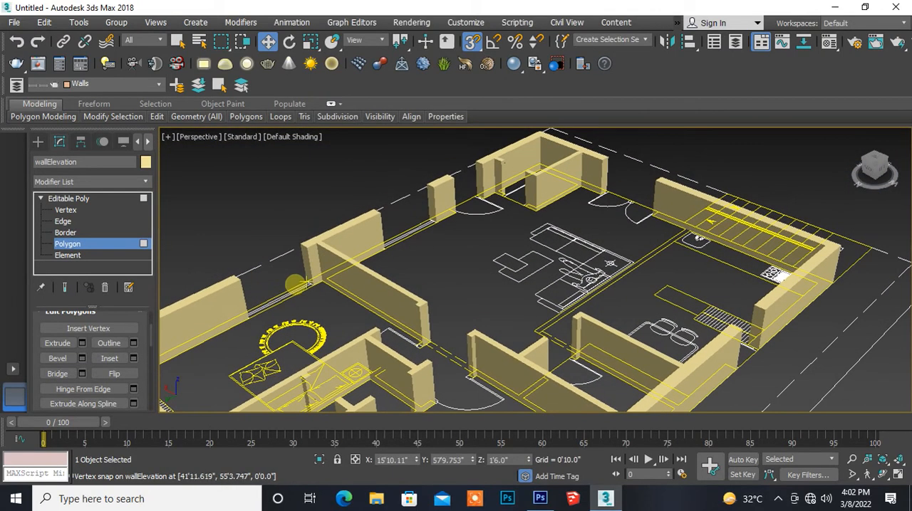
{"action": "scroll", "coordinate": [296, 284], "scroll_direction": "up", "scroll_amount": 5}
{"action": "scroll", "coordinate": [296, 284], "scroll_direction": "down", "scroll_amount": 5}
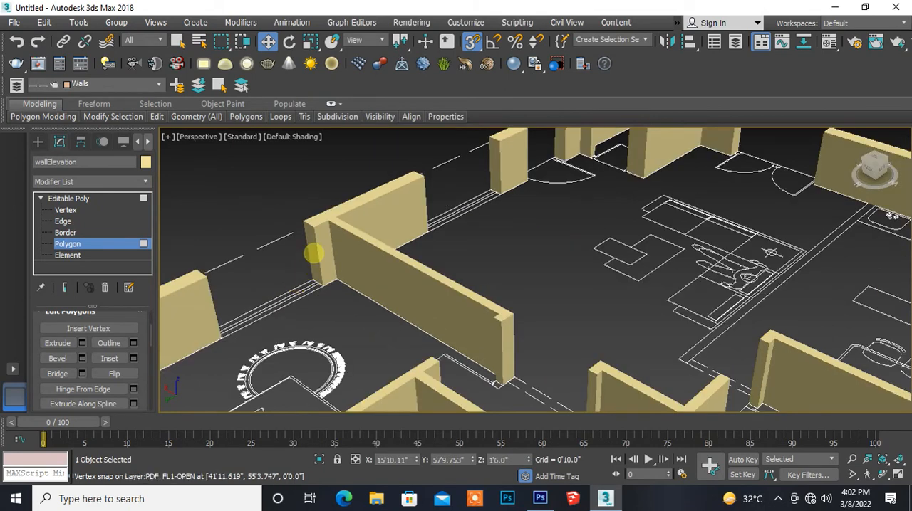
{"action": "left_click", "coordinate": [312, 252]}
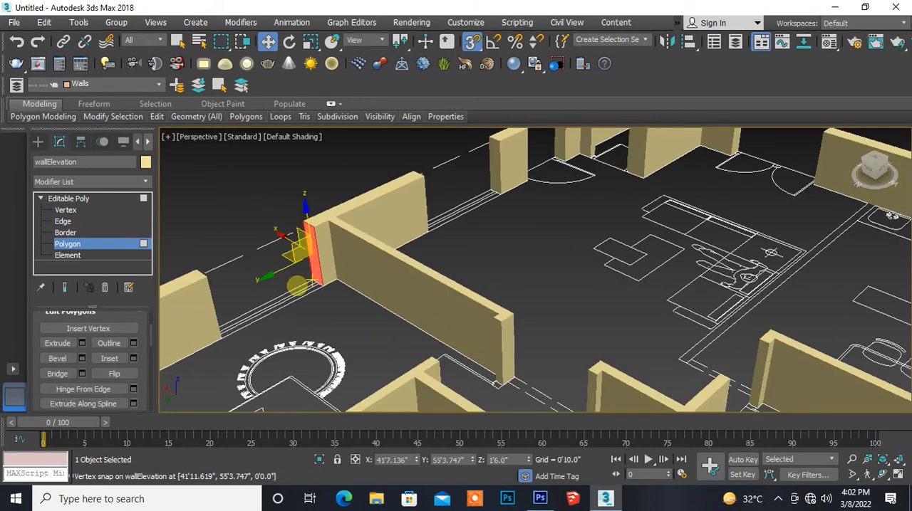
{"action": "middle_click_drag", "start_coordinate": [296, 286], "coordinate": [220, 313], "text": "alt"}
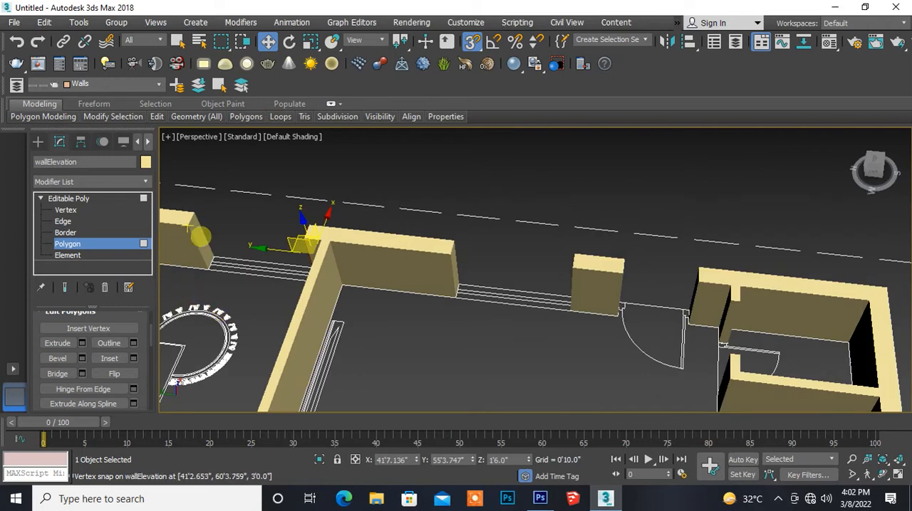
{"action": "left_click", "coordinate": [204, 237]}
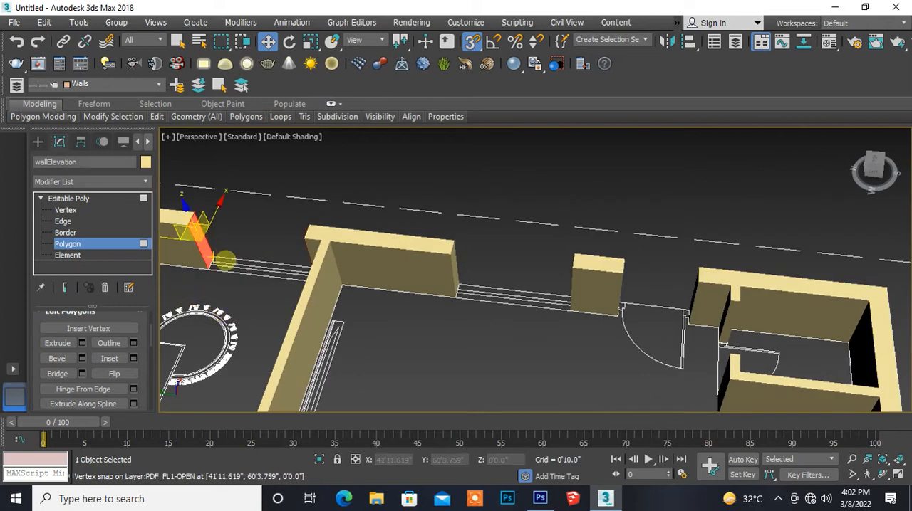
{"action": "left_click", "coordinate": [44, 374]}
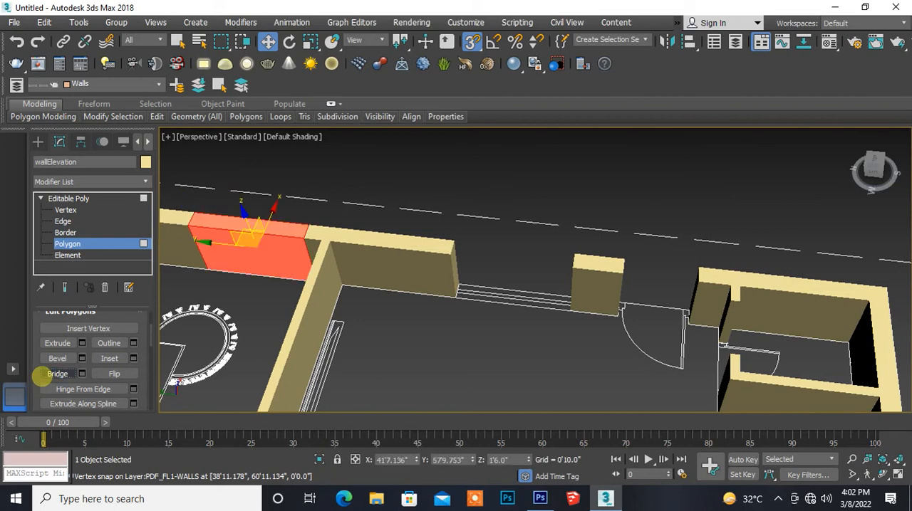
{"action": "left_click", "coordinate": [374, 354]}
- Turn off snapping and bridge the living room window opening between the outer wall's end and the short freestanding piece beside the door
{"action": "middle_click_drag", "start_coordinate": [464, 354], "coordinate": [271, 326]}
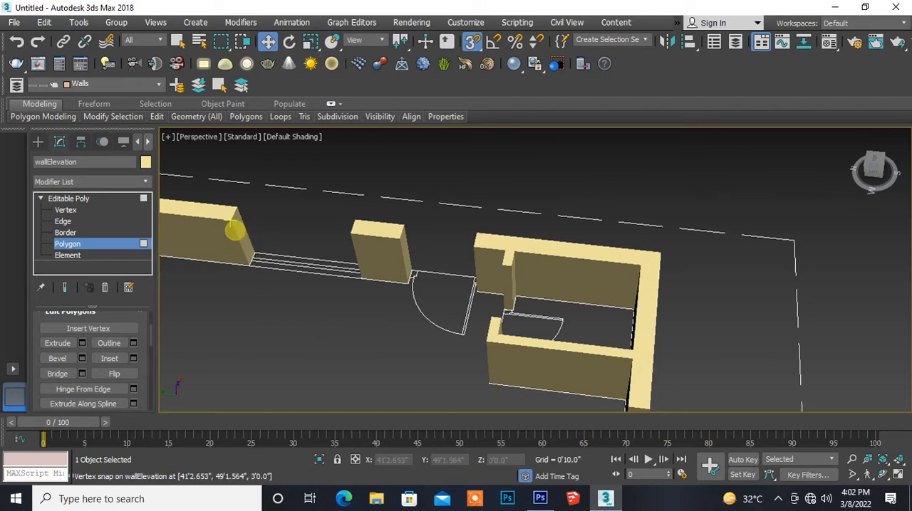
{"action": "left_click", "coordinate": [241, 230]}
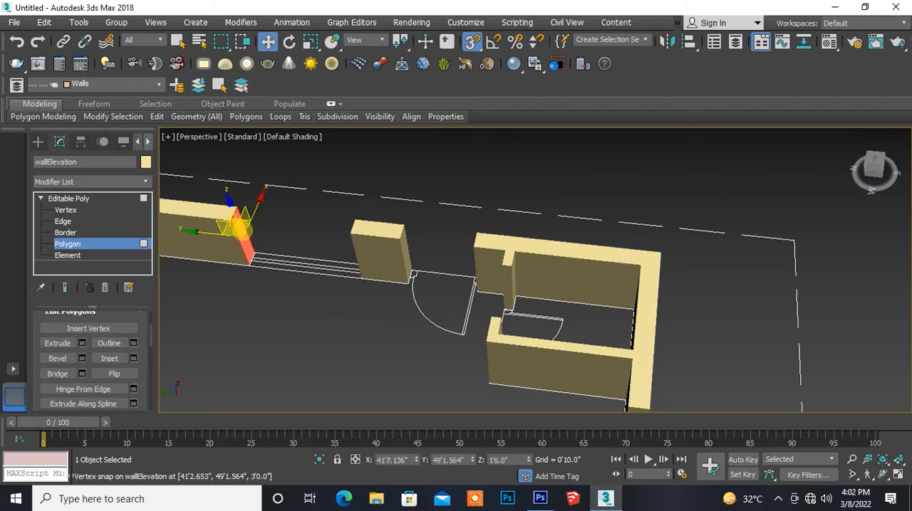
{"action": "middle_click_drag", "start_coordinate": [249, 299], "coordinate": [336, 320], "text": "alt"}
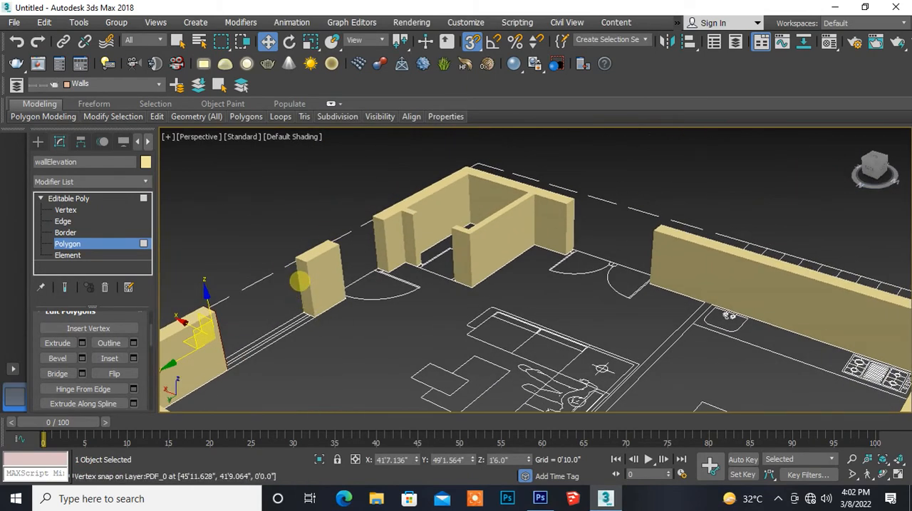
{"action": "left_click", "coordinate": [302, 283]}
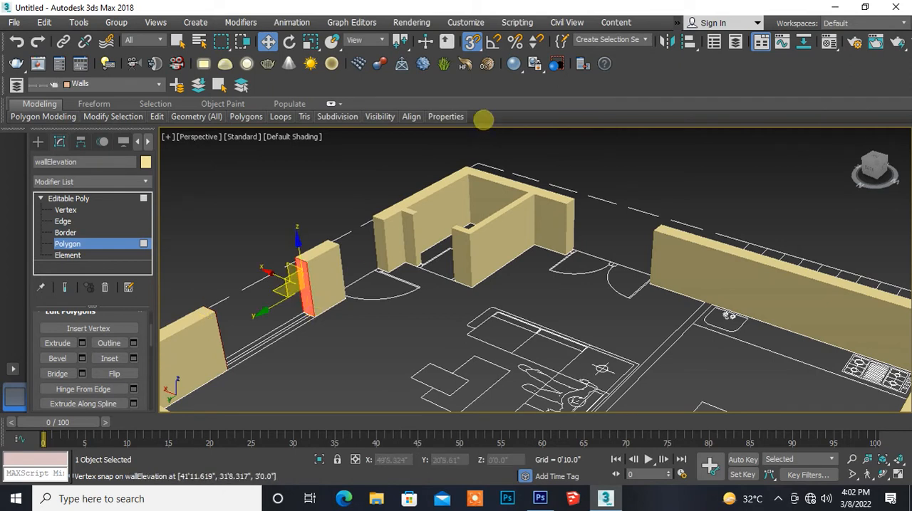
{"action": "left_click", "coordinate": [470, 44]}
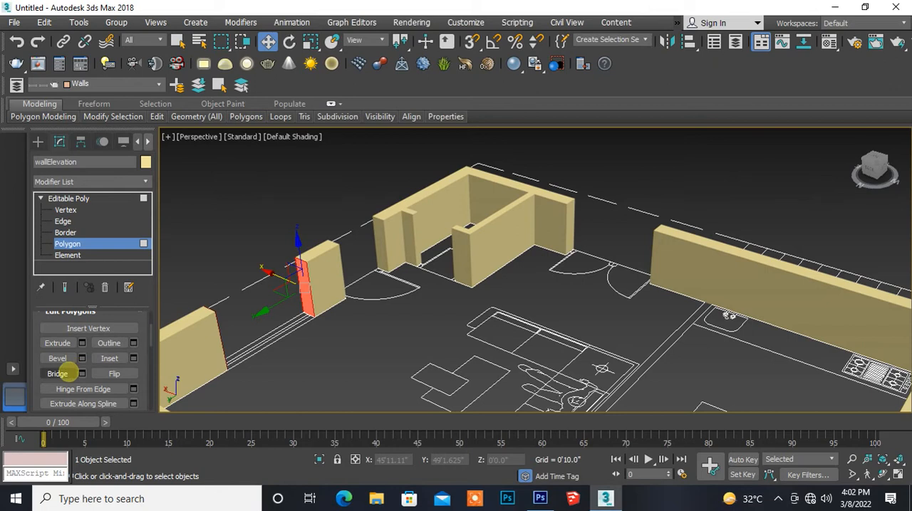
{"action": "left_click", "coordinate": [63, 374]}
{"action": "middle_click_drag", "start_coordinate": [378, 359], "coordinate": [299, 362]}
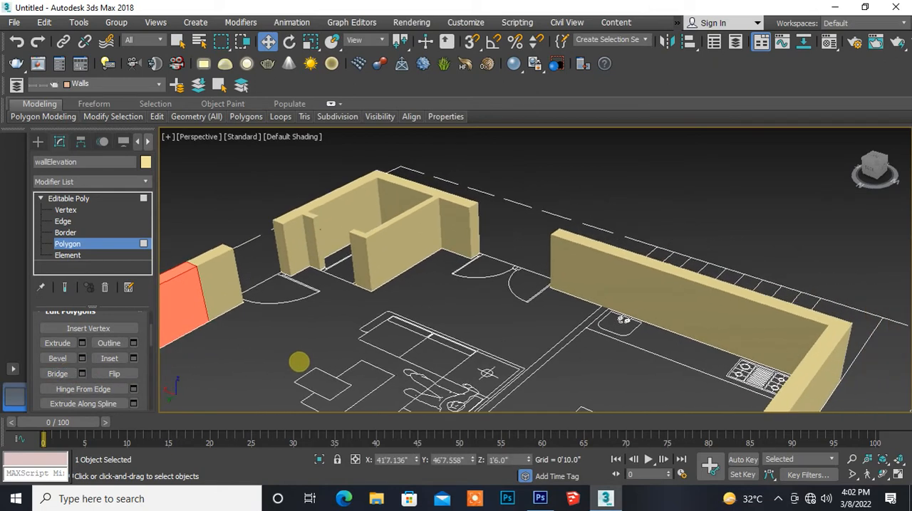
{"action": "left_click", "coordinate": [314, 360]}
{"action": "middle_click_drag", "start_coordinate": [477, 316], "coordinate": [290, 266]}
{"action": "scroll", "coordinate": [290, 265], "scroll_direction": "down", "scroll_amount": 5}
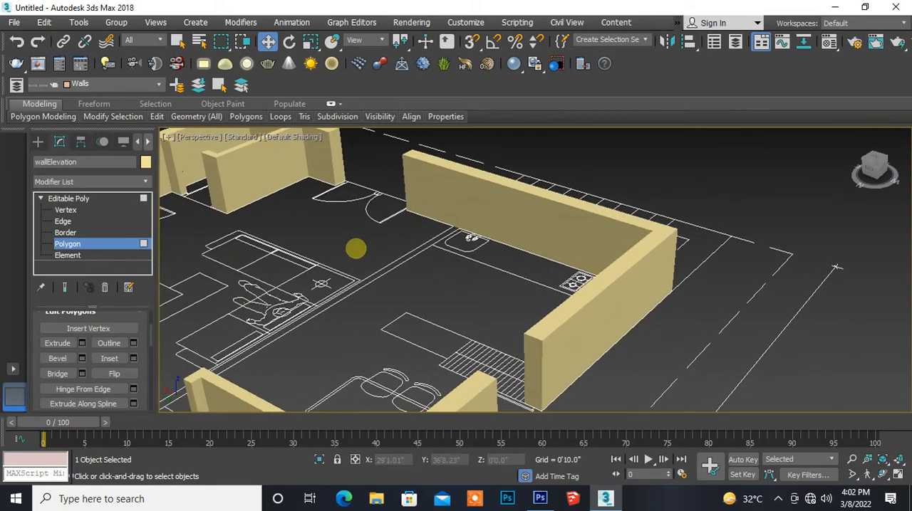
{"action": "middle_click_drag", "start_coordinate": [301, 347], "coordinate": [419, 284]}
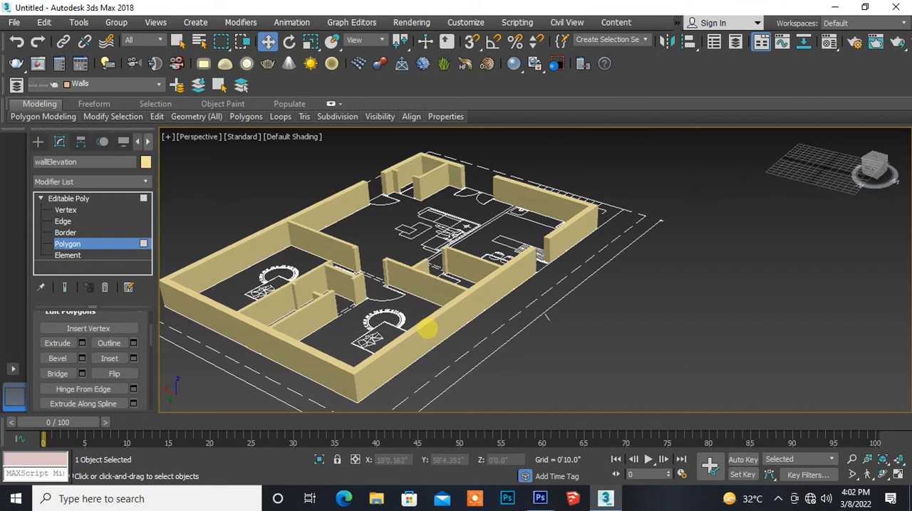
- Turn on edged-faces display in the perspective view so the wall segment edges are drawn
{"action": "scroll", "coordinate": [426, 329], "scroll_direction": "down", "scroll_amount": 2}
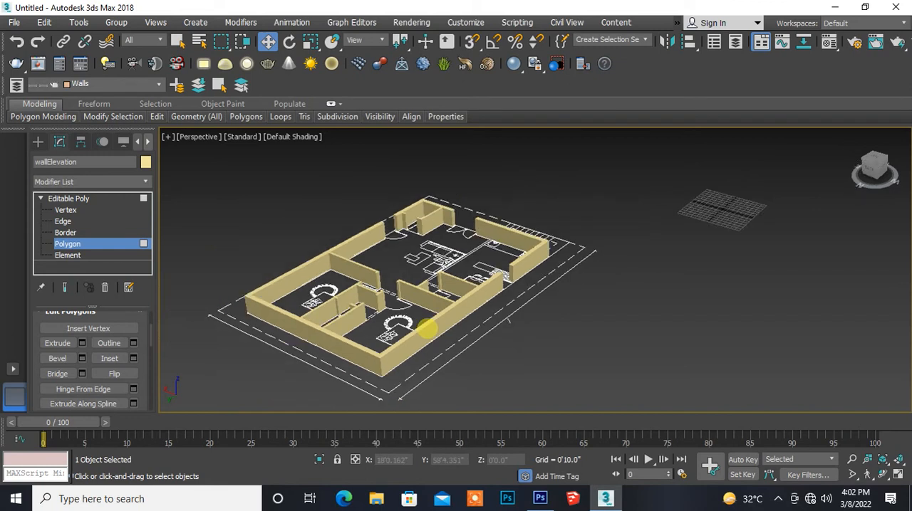
{"action": "scroll", "coordinate": [426, 330], "scroll_direction": "up", "scroll_amount": 2}
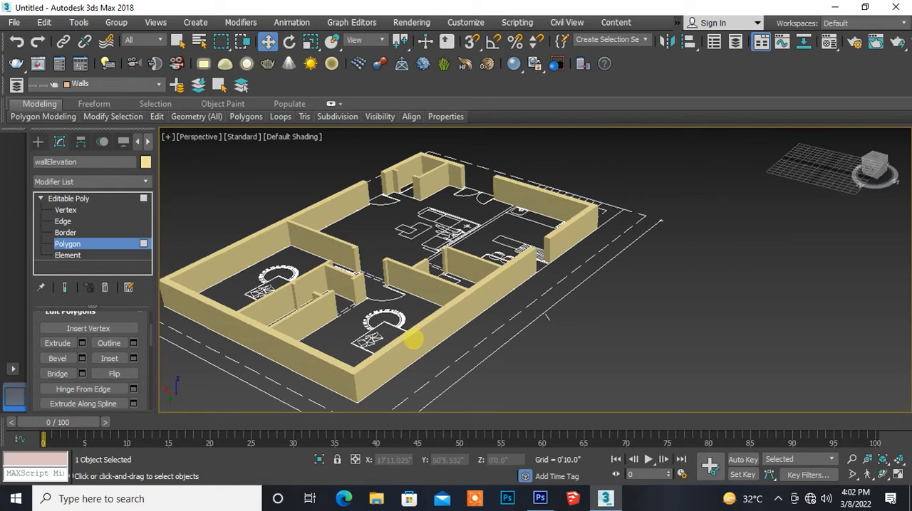
{"action": "middle_click_drag", "start_coordinate": [397, 350], "coordinate": [489, 327], "text": "alt"}
{"action": "scroll", "coordinate": [440, 338], "scroll_direction": "up", "scroll_amount": 2}
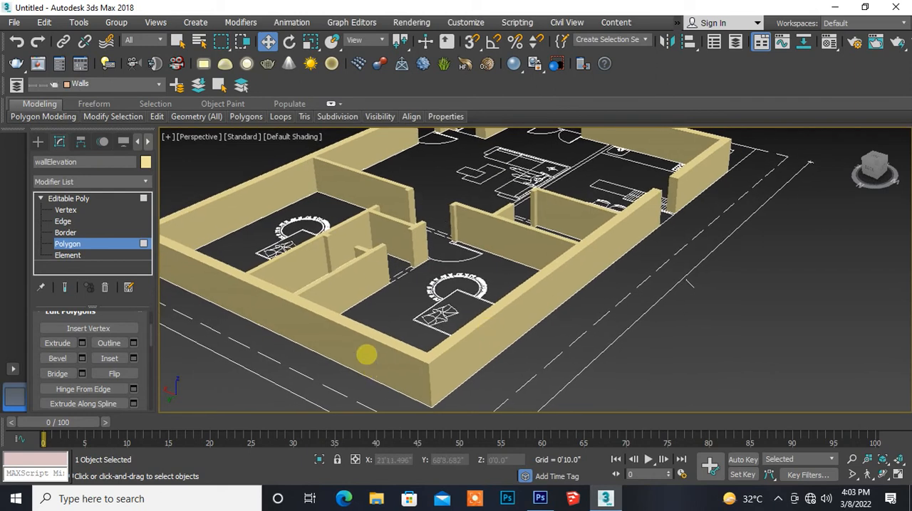
{"action": "key", "text": "F4"}
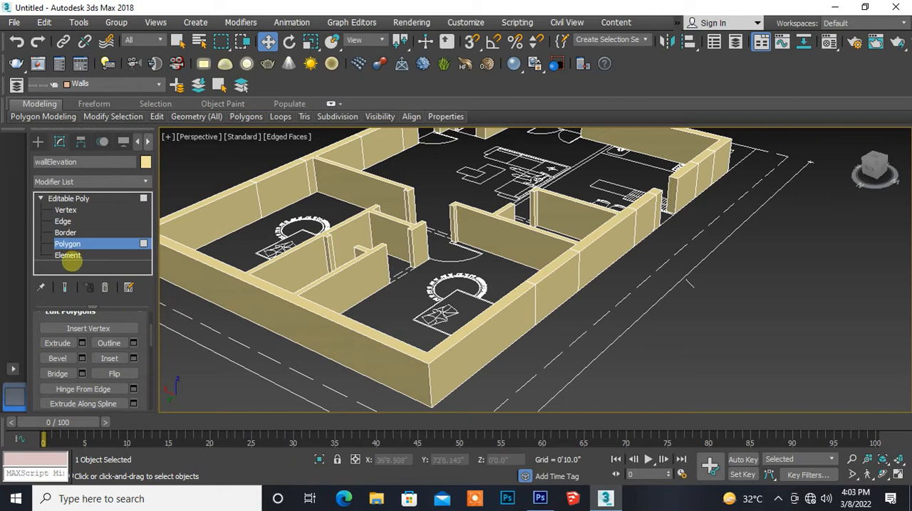
{"action": "left_click", "coordinate": [80, 242]}
{"action": "left_click", "coordinate": [80, 243]}
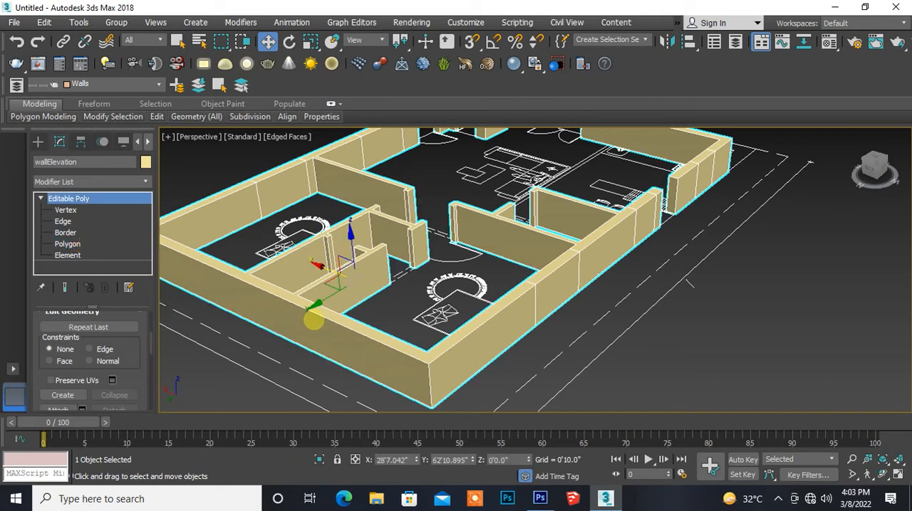
{"action": "middle_click_drag", "start_coordinate": [461, 347], "coordinate": [422, 329]}
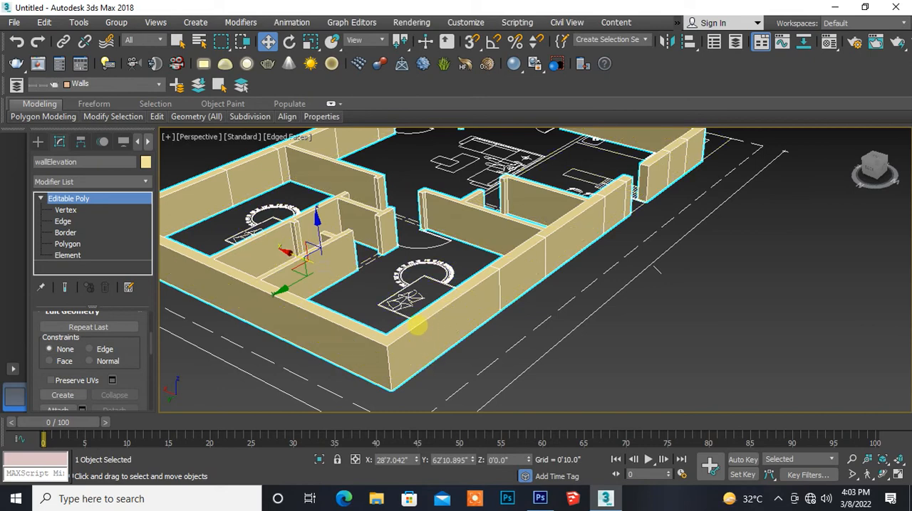
{"action": "middle_click_drag", "start_coordinate": [417, 306], "coordinate": [382, 319]}
- Select the top polygons of the corner bedroom walls and the adjoining partition junction, leaving out the bridged window piece between them
{"action": "left_click", "coordinate": [68, 244]}
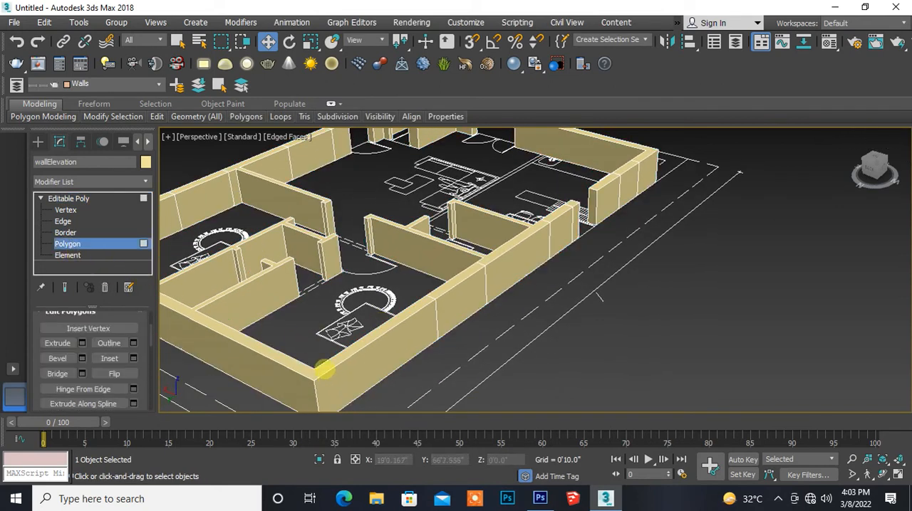
{"action": "left_click", "coordinate": [324, 369]}
{"action": "mouse_move", "coordinate": [319, 369]}
{"action": "middle_mouse_down"}
{"action": "mouse_move", "coordinate": [446, 385]}
{"action": "mouse_move", "coordinate": [335, 373]}
{"action": "middle_mouse_up"}
{"action": "middle_click_drag", "start_coordinate": [463, 332], "coordinate": [338, 372]}
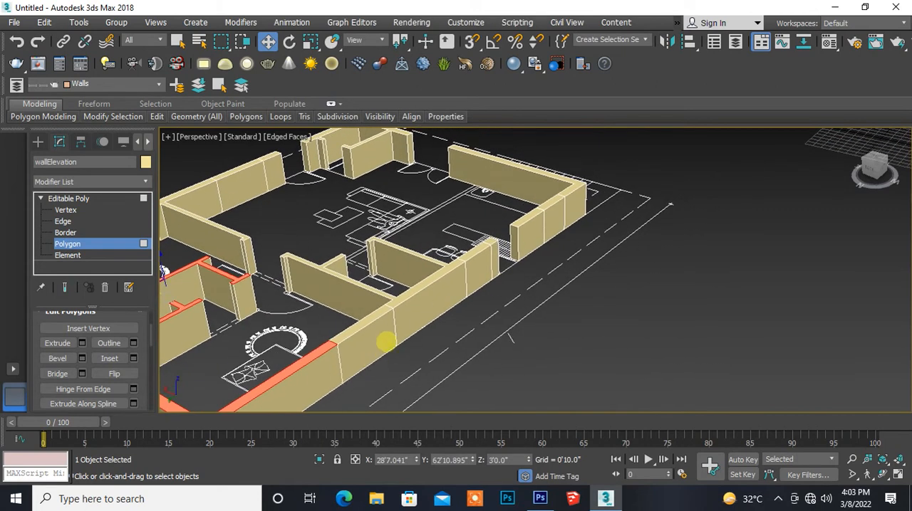
{"action": "left_click", "coordinate": [377, 315], "text": "ctrl"}
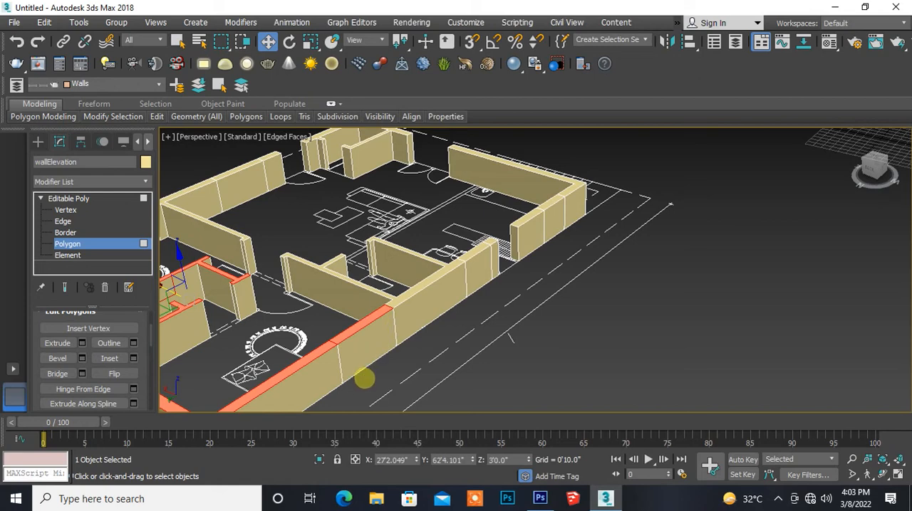
{"action": "key", "text": "ctrl+z"}
{"action": "middle_click_drag", "start_coordinate": [376, 375], "coordinate": [348, 383]}
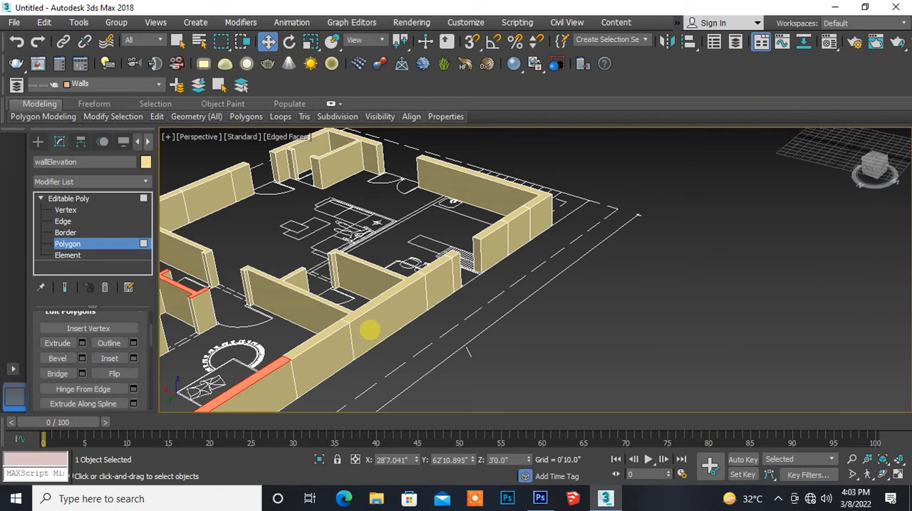
{"action": "left_click", "coordinate": [364, 312], "text": "ctrl"}
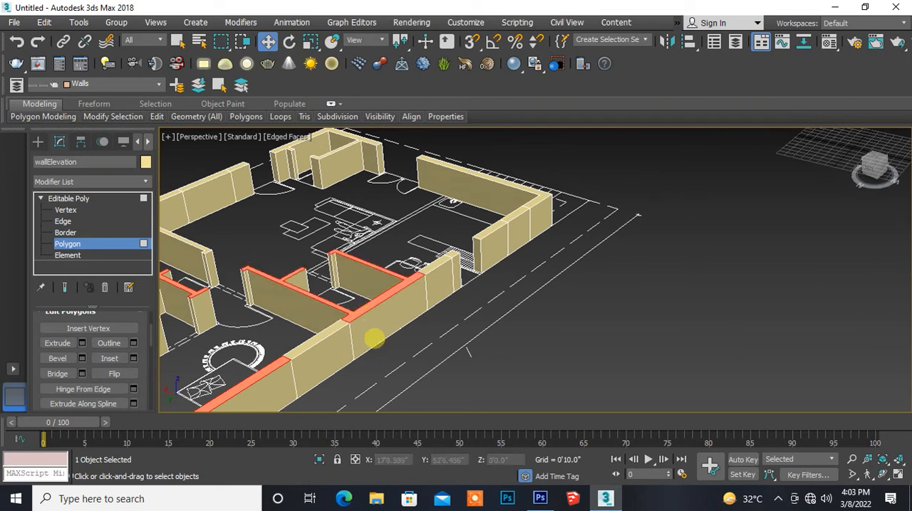
{"action": "middle_click_drag", "start_coordinate": [413, 347], "coordinate": [407, 346]}
- Add the top polygons of the narrow pillar and the wall piece across the door opening to the selection, skipping the window pieces
{"action": "scroll", "coordinate": [324, 385], "scroll_direction": "down", "scroll_amount": 5}
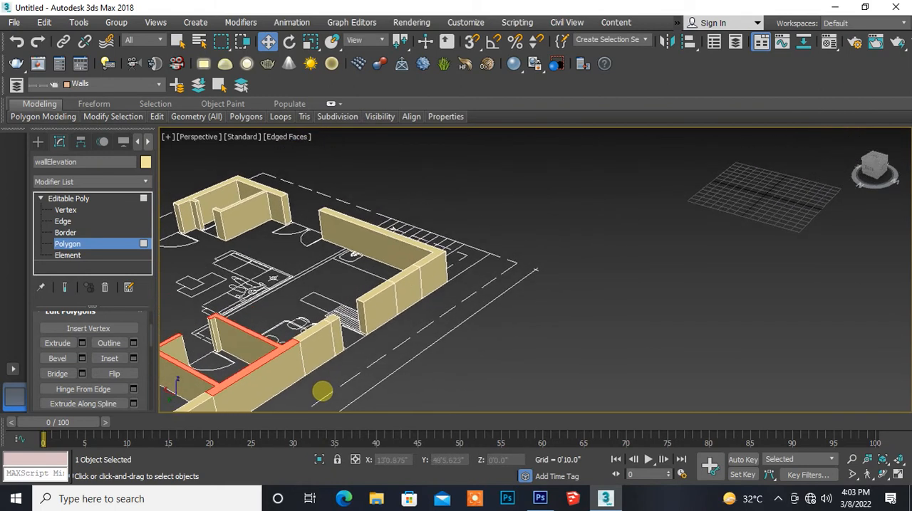
{"action": "scroll", "coordinate": [322, 393], "scroll_direction": "up", "scroll_amount": 3}
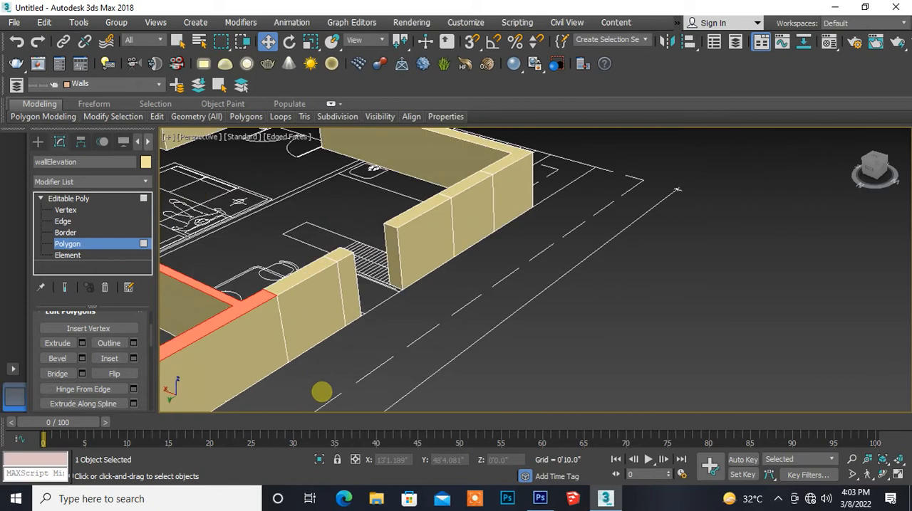
{"action": "middle_click_drag", "start_coordinate": [321, 393], "coordinate": [340, 387]}
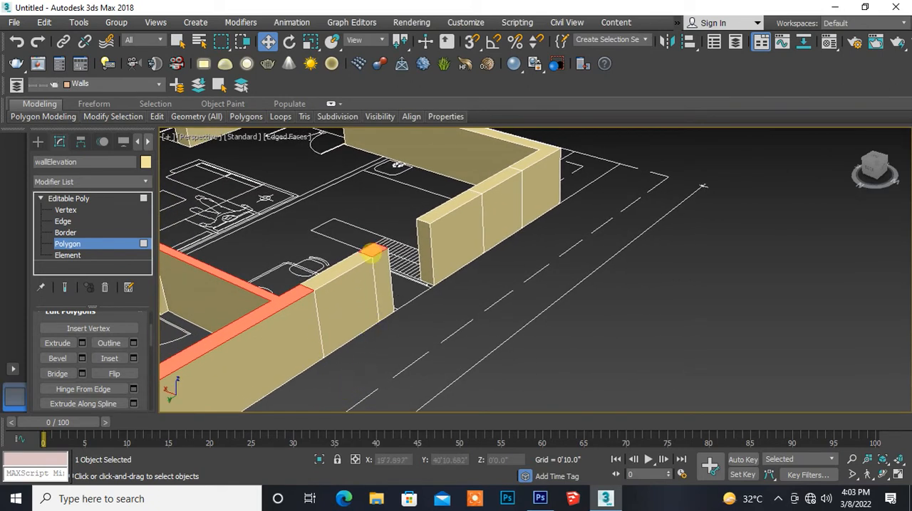
{"action": "middle_click_drag", "start_coordinate": [425, 352], "coordinate": [319, 431]}
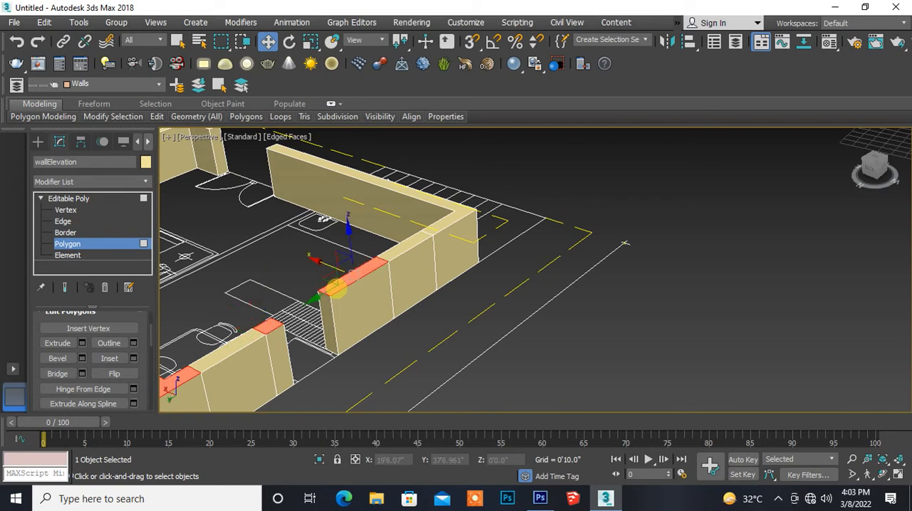
{"action": "middle_click_drag", "start_coordinate": [387, 281], "coordinate": [349, 329], "text": "alt"}
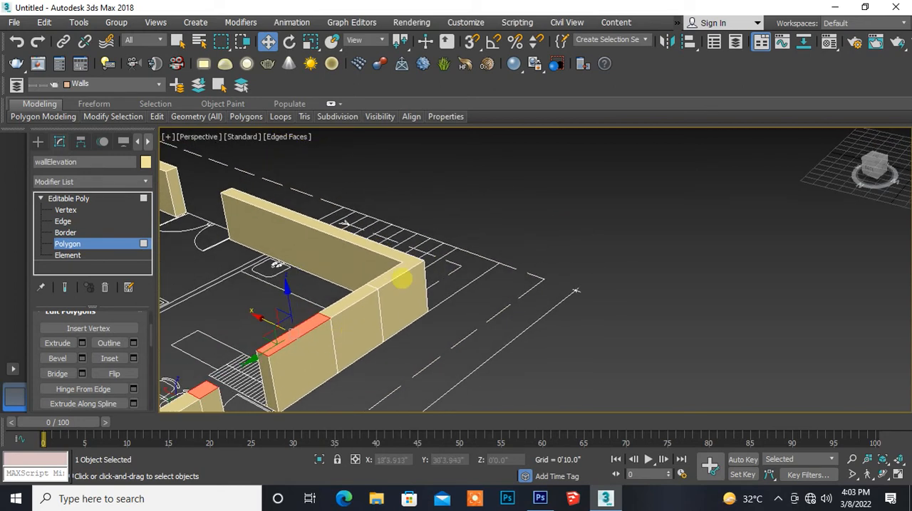
- Add the top polygons of the L-shaped kitchen wall, small corner room, short freestanding piece and opposite partition junction to the selection
{"action": "left_click", "coordinate": [402, 265], "text": "ctrl"}
{"action": "middle_click_drag", "start_coordinate": [258, 309], "coordinate": [424, 375], "text": "alt"}
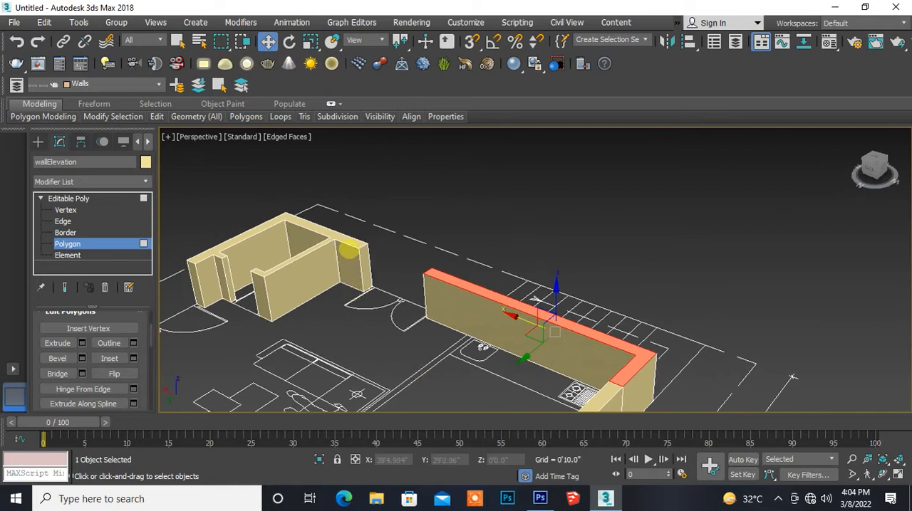
{"action": "left_click", "coordinate": [351, 242], "text": "ctrl"}
{"action": "middle_click_drag", "start_coordinate": [270, 352], "coordinate": [464, 292]}
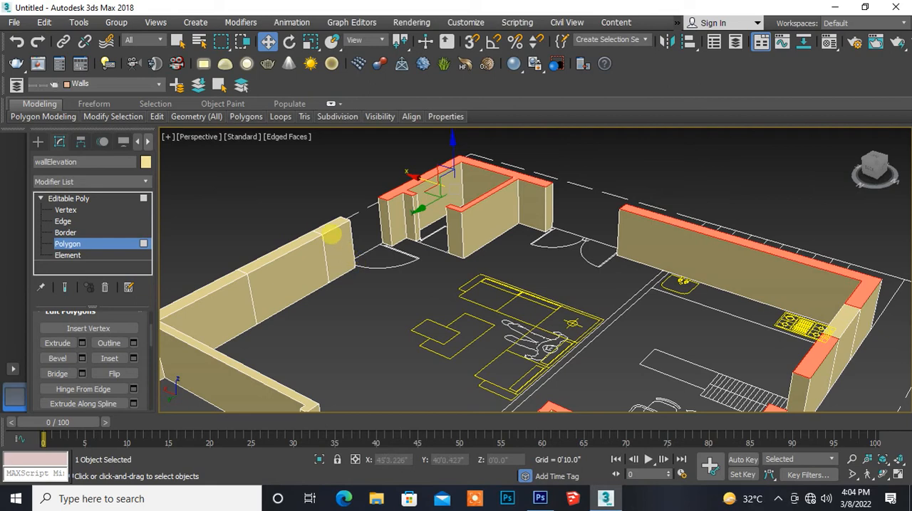
{"action": "left_click", "coordinate": [331, 230], "text": "ctrl"}
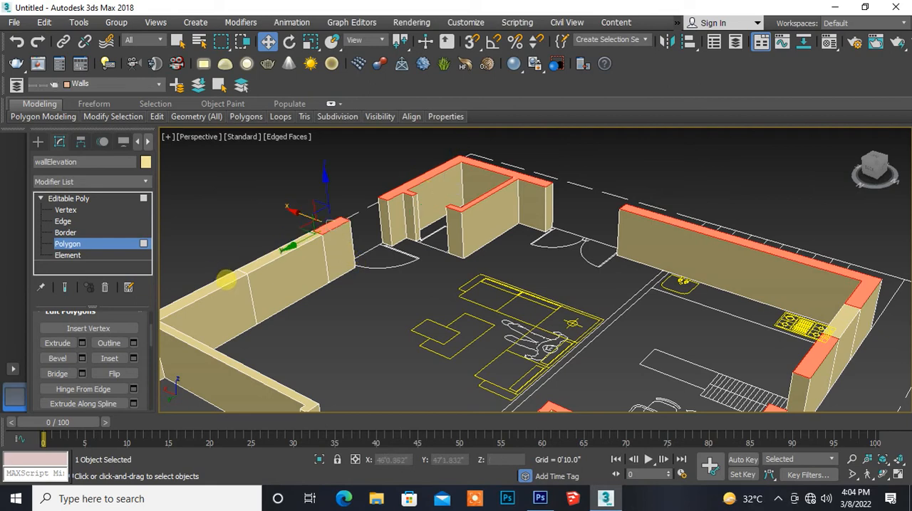
{"action": "left_click", "coordinate": [225, 280], "text": "ctrl"}
{"action": "middle_click_drag", "start_coordinate": [231, 353], "coordinate": [393, 290]}
{"action": "scroll", "coordinate": [392, 290], "scroll_direction": "down", "scroll_amount": 10}
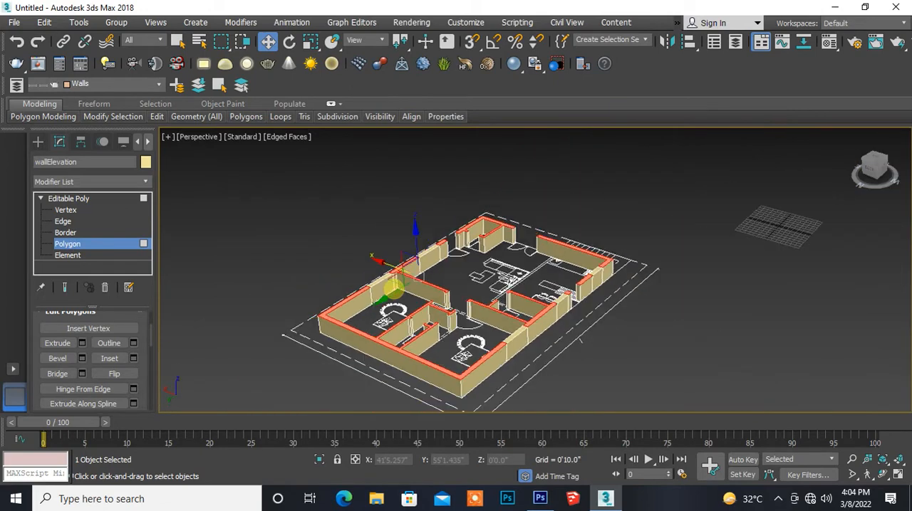
{"action": "middle_click_drag", "start_coordinate": [413, 330], "coordinate": [306, 314]}
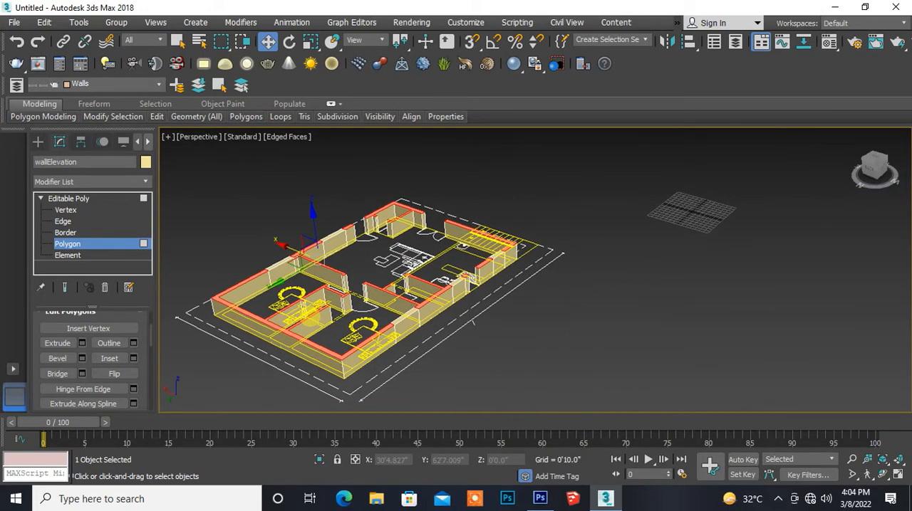
{"action": "scroll", "coordinate": [306, 316], "scroll_direction": "up", "scroll_amount": 3}
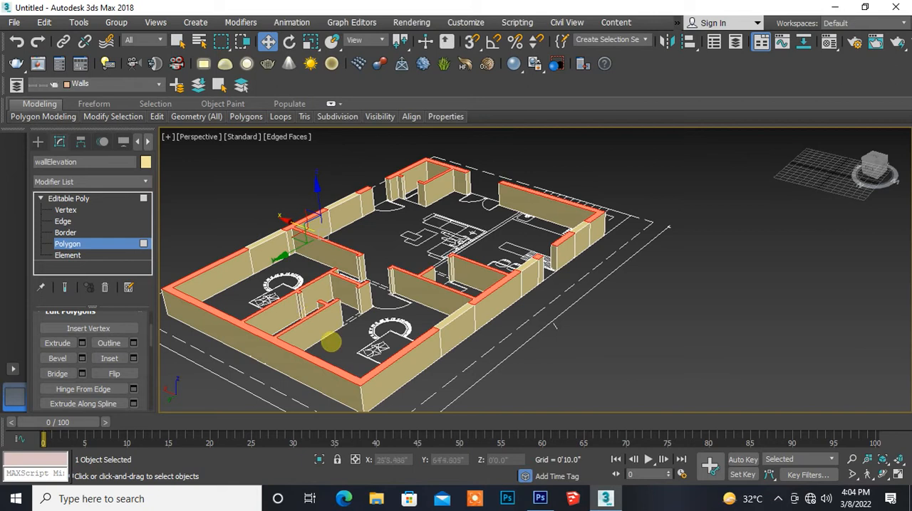
{"action": "middle_click_drag", "start_coordinate": [331, 343], "coordinate": [354, 342]}
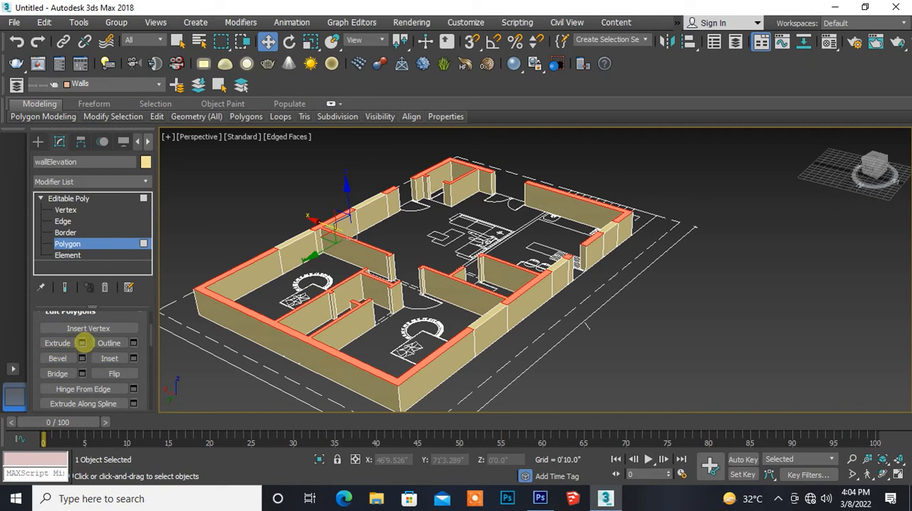
- Extrude the selected wall-top polygons by a height of 4'0"
{"action": "left_click", "coordinate": [82, 343]}
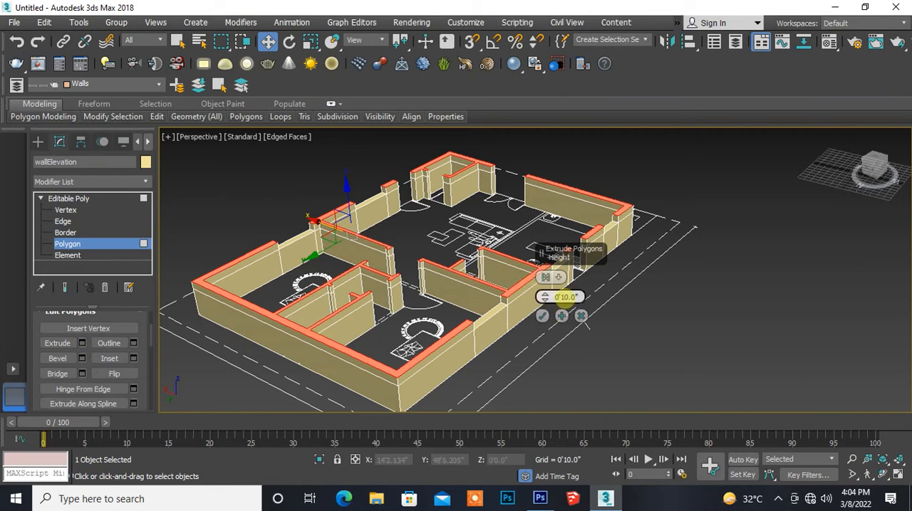
{"action": "left_click", "coordinate": [568, 296]}
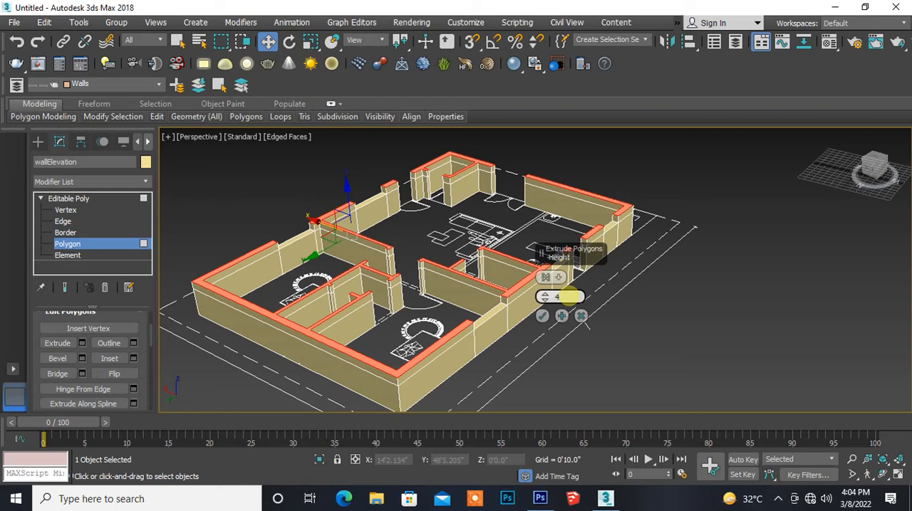
{"action": "type", "text": "40"}
{"action": "key", "text": "Return"}
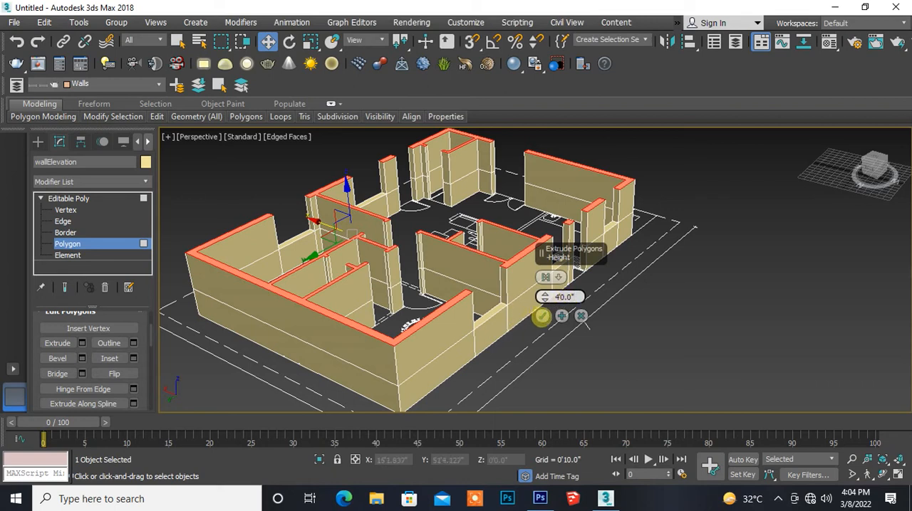
{"action": "left_click", "coordinate": [541, 316]}
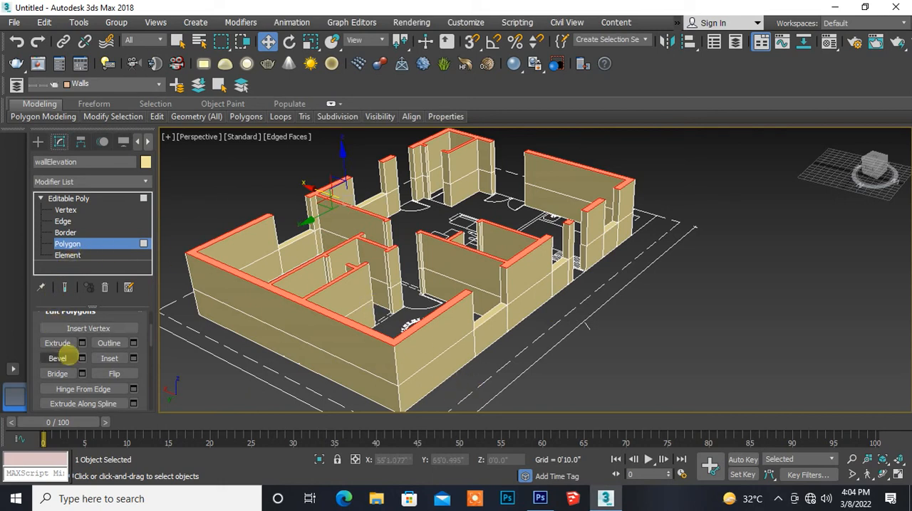
- Extrude the same wall-top polygons a second time by 3'0"
{"action": "left_click", "coordinate": [82, 343]}
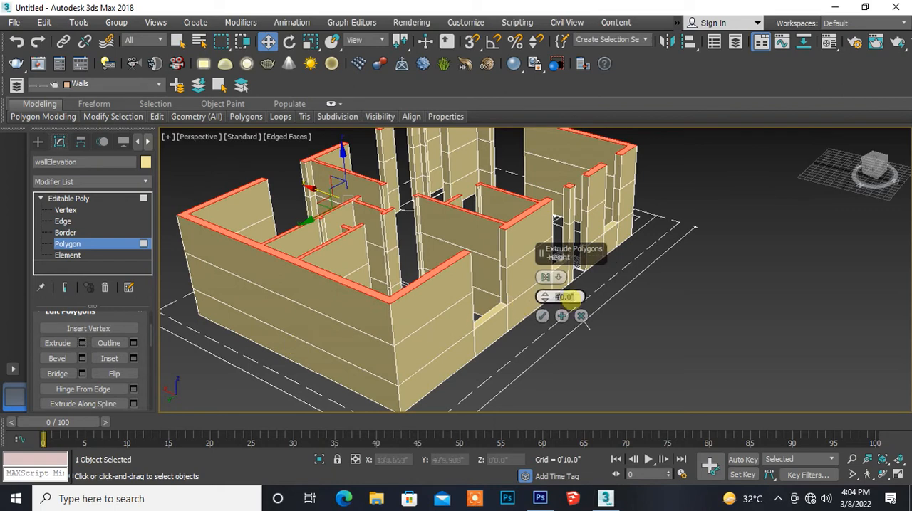
{"action": "key", "text": "Return"}
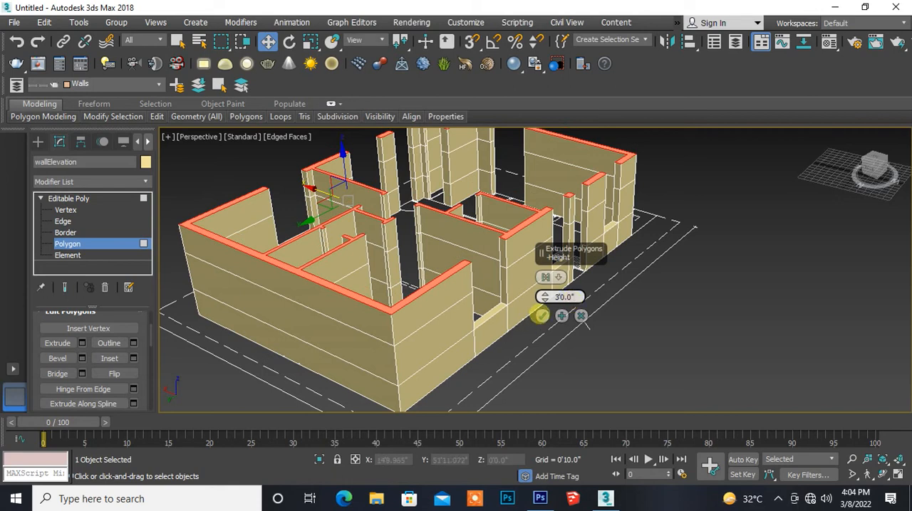
{"action": "left_click", "coordinate": [540, 316]}
- Bridge the two facing end polygons of the uppermost wall band above the corner bedroom window opening
{"action": "middle_click_drag", "start_coordinate": [490, 349], "coordinate": [444, 345], "text": "alt"}
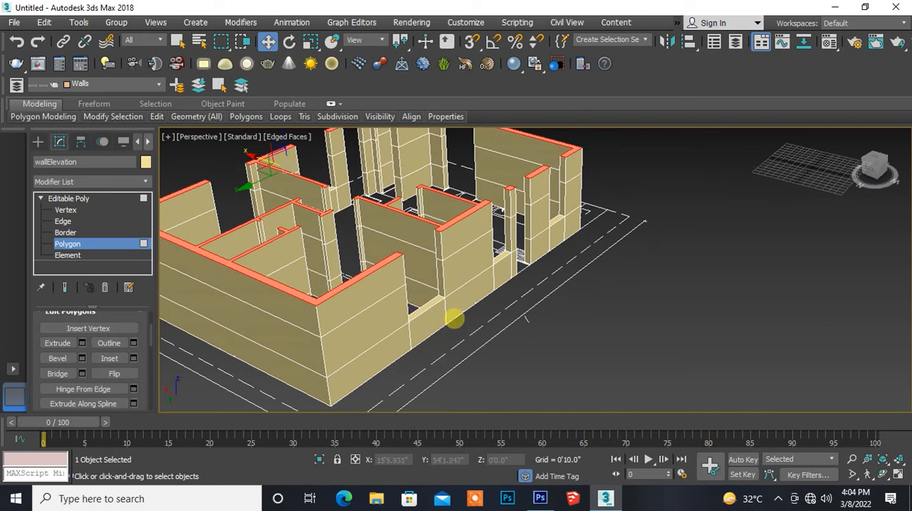
{"action": "scroll", "coordinate": [454, 317], "scroll_direction": "up", "scroll_amount": 3}
{"action": "scroll", "coordinate": [454, 317], "scroll_direction": "down", "scroll_amount": 1}
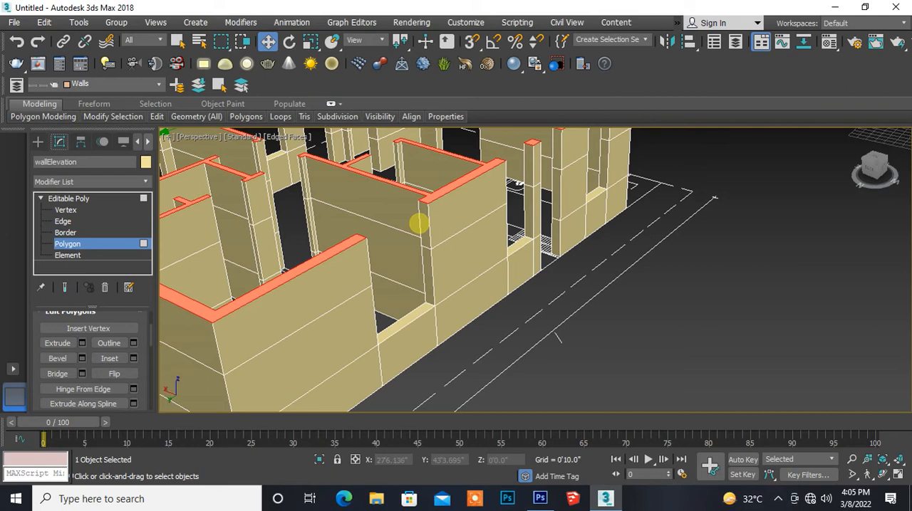
{"action": "left_click", "coordinate": [419, 224]}
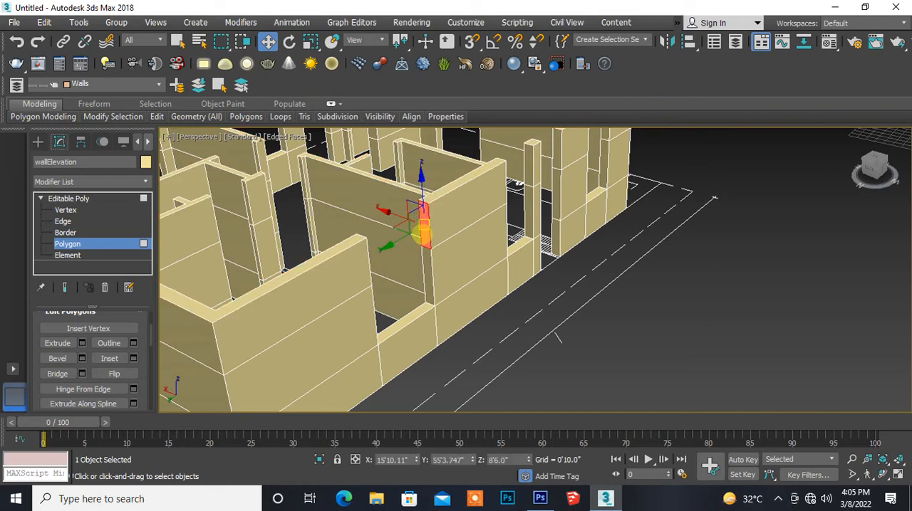
{"action": "left_click", "coordinate": [423, 253], "text": "ctrl"}
{"action": "middle_click_drag", "start_coordinate": [423, 253], "coordinate": [295, 243], "text": "alt"}
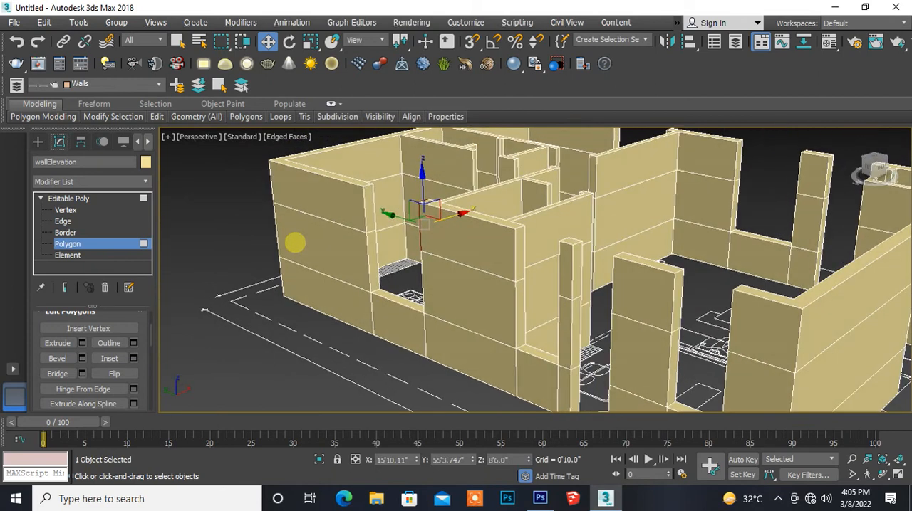
{"action": "left_click", "coordinate": [366, 200]}
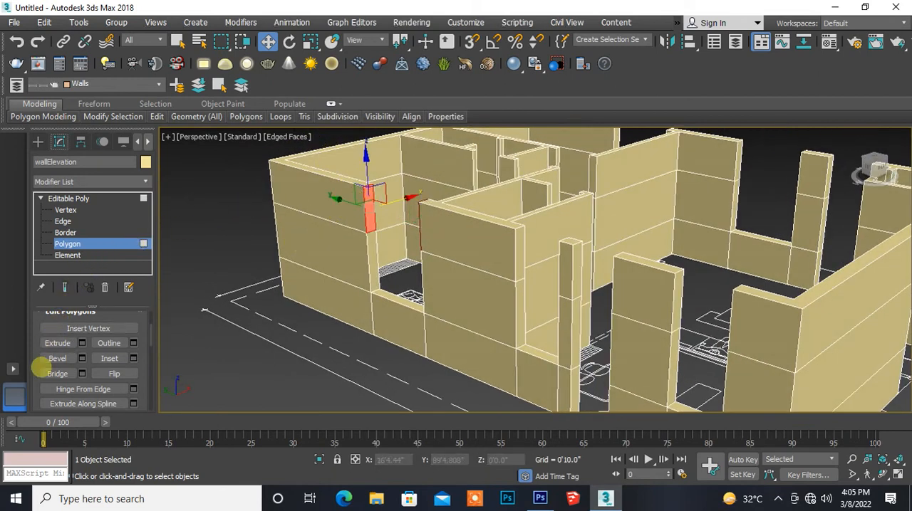
{"action": "middle_click_drag", "start_coordinate": [330, 290], "coordinate": [220, 327], "text": "alt"}
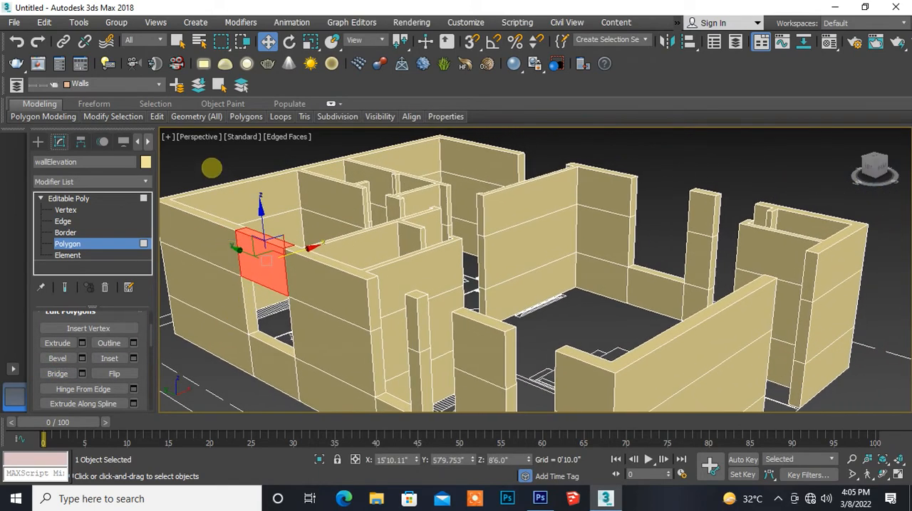
- Bridge the facing uppermost end polygons above the window opening between the long exterior wall and the narrow pier
{"action": "middle_click_drag", "start_coordinate": [384, 348], "coordinate": [342, 286]}
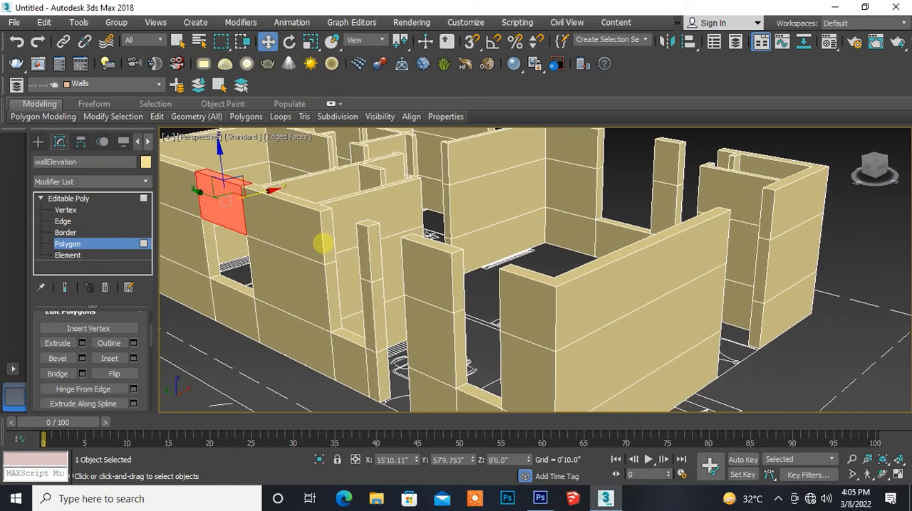
{"action": "left_click", "coordinate": [325, 243]}
{"action": "middle_click_drag", "start_coordinate": [329, 286], "coordinate": [481, 284], "text": "alt"}
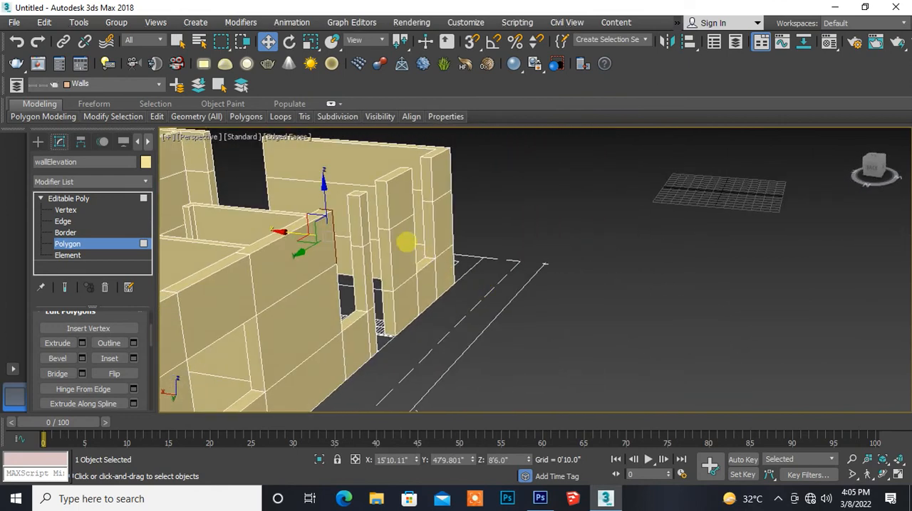
{"action": "left_click", "coordinate": [355, 219]}
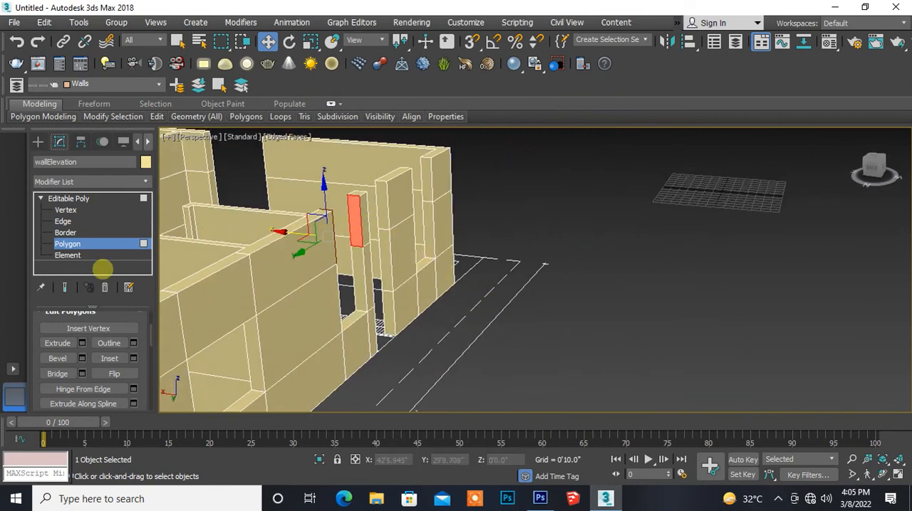
{"action": "left_click", "coordinate": [57, 374]}
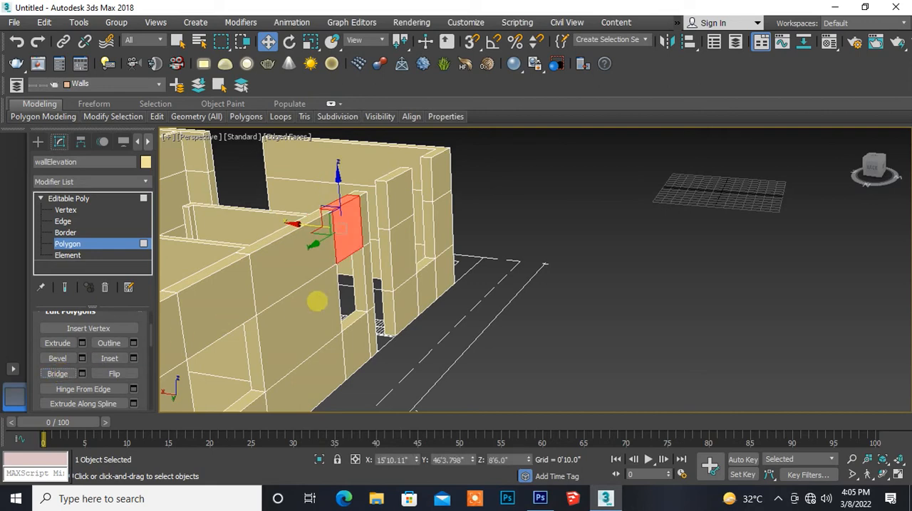
{"action": "left_click", "coordinate": [479, 262]}
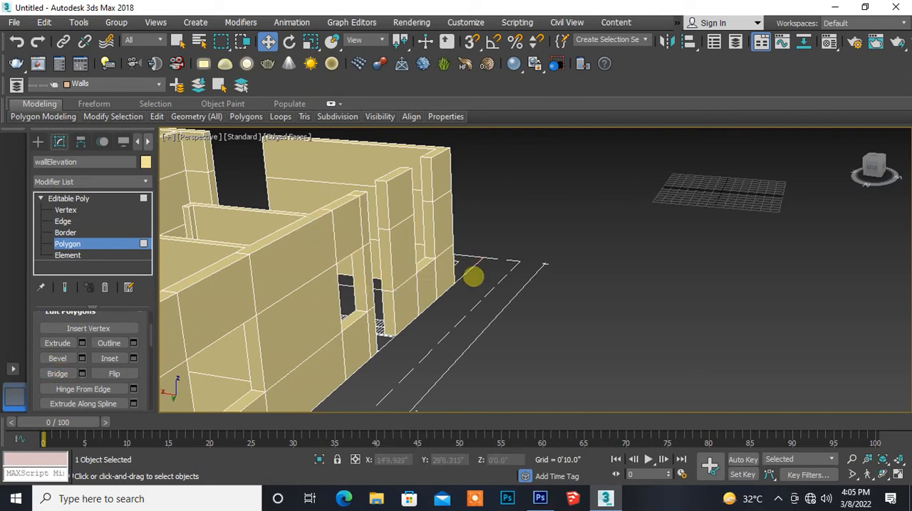
- Bridge the uppermost end polygons above the door opening between the narrow pier and the neighbouring short exterior wall piece
{"action": "middle_click_drag", "start_coordinate": [474, 277], "coordinate": [436, 285], "text": "alt"}
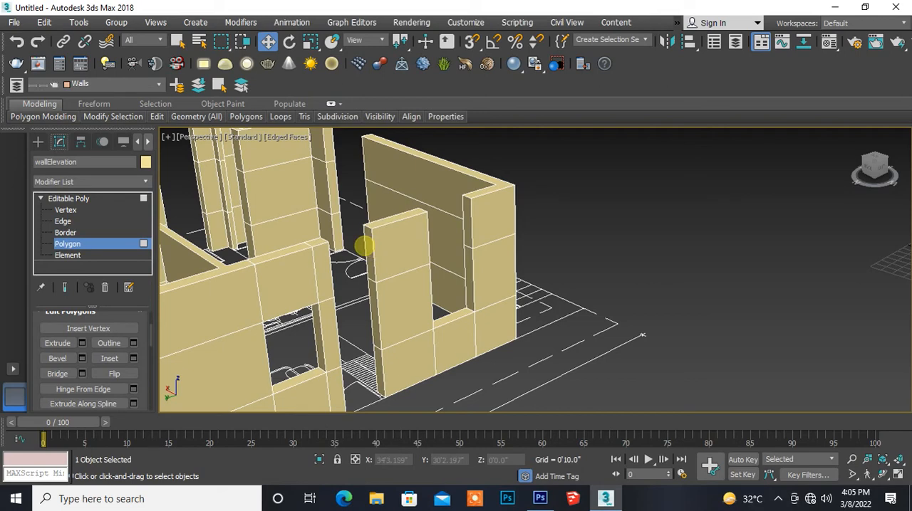
{"action": "left_click", "coordinate": [366, 248]}
{"action": "middle_click_drag", "start_coordinate": [398, 308], "coordinate": [278, 314], "text": "alt"}
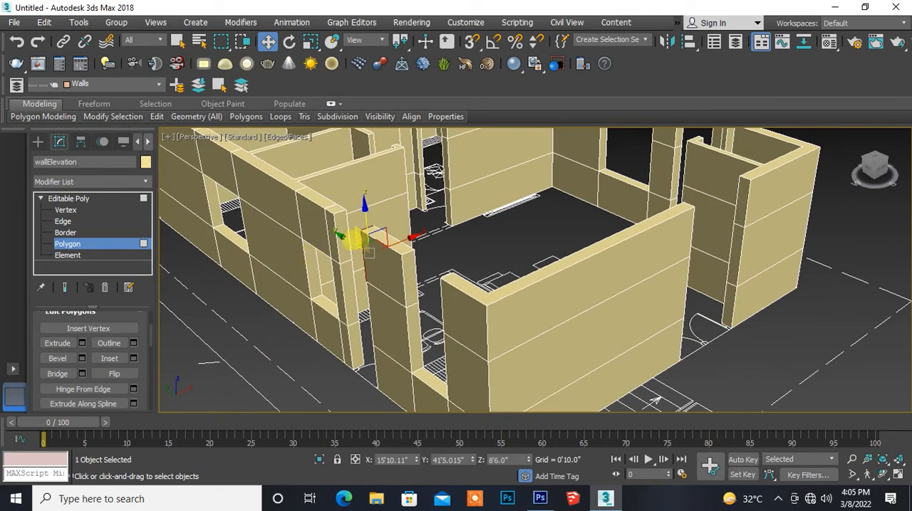
{"action": "left_click", "coordinate": [339, 248]}
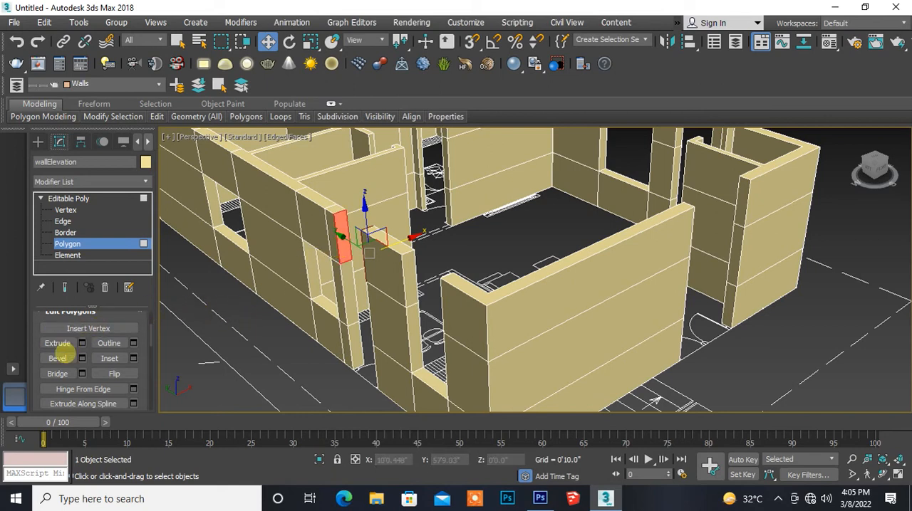
{"action": "left_click", "coordinate": [58, 373]}
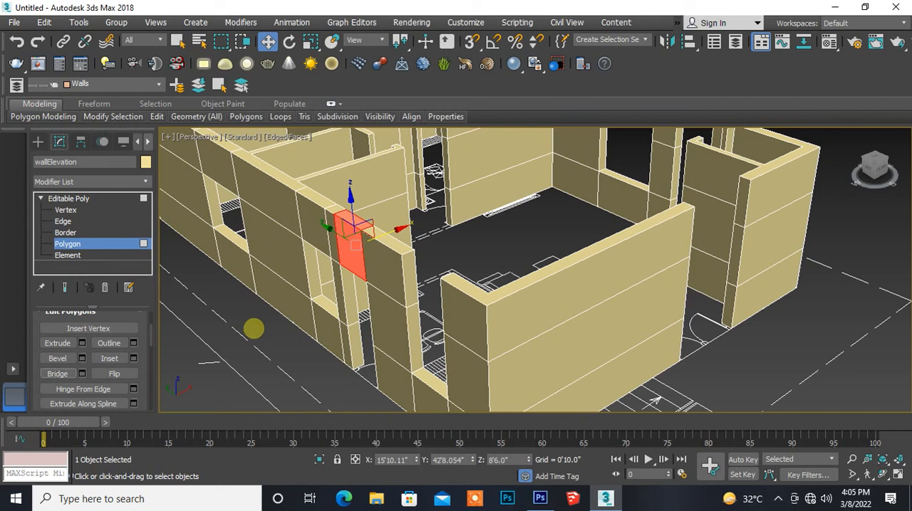
{"action": "left_click", "coordinate": [273, 358]}
- Bridge the uppermost end polygons above the window opening between the short exterior wall piece and the building corner
{"action": "middle_click_drag", "start_coordinate": [361, 375], "coordinate": [318, 359]}
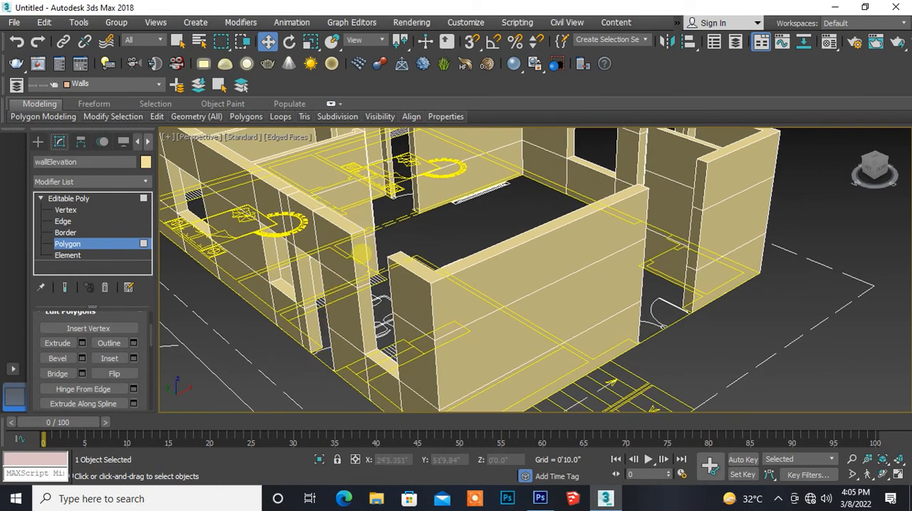
{"action": "left_click", "coordinate": [361, 258]}
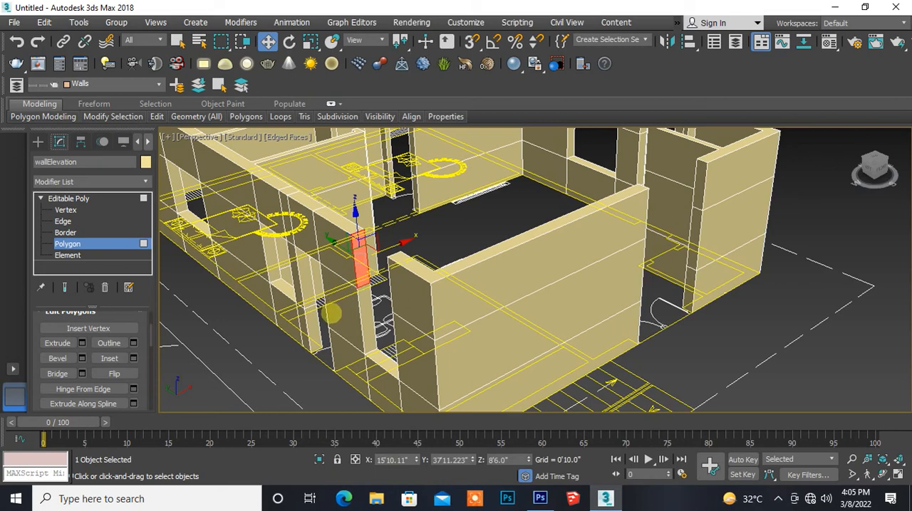
{"action": "middle_click_drag", "start_coordinate": [326, 332], "coordinate": [468, 332], "text": "alt"}
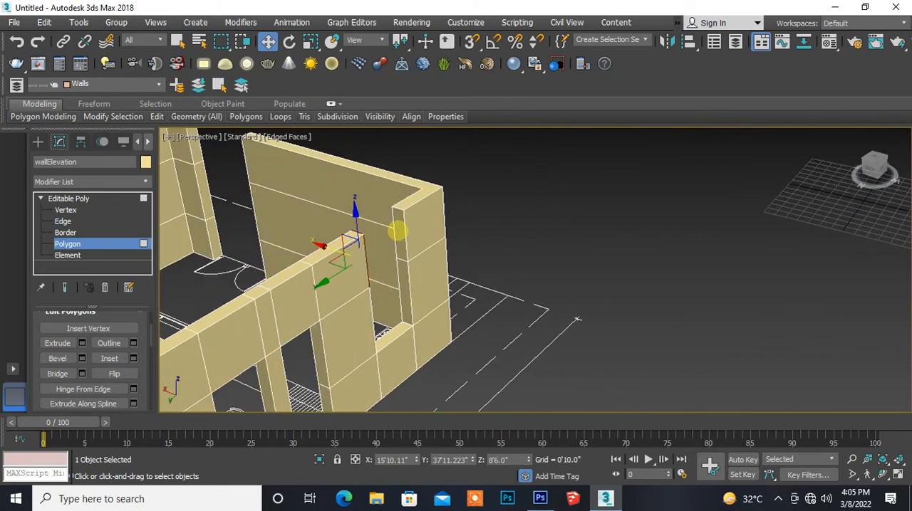
{"action": "left_click", "coordinate": [398, 230]}
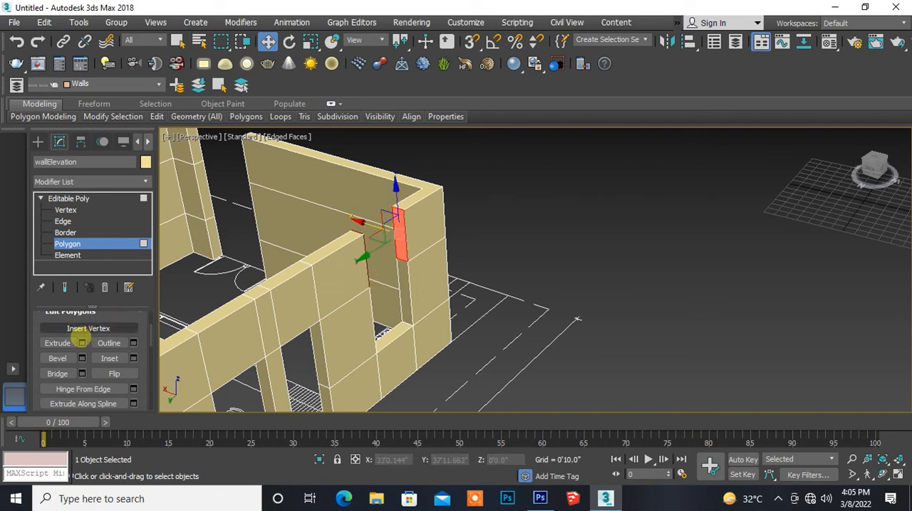
{"action": "left_click", "coordinate": [57, 374]}
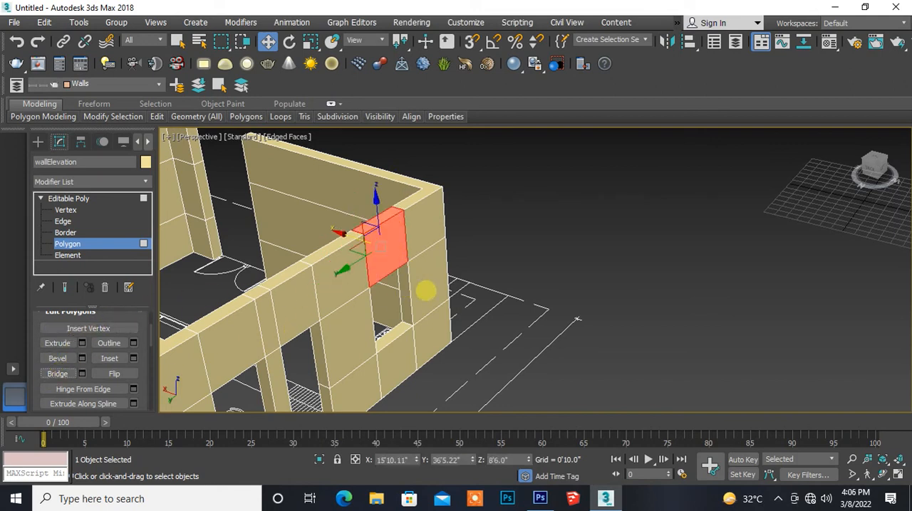
{"action": "left_click", "coordinate": [488, 278]}
- Bridge the uppermost end polygons above the entrance opening between the long wall by the stairs and the small corner room
{"action": "middle_click_drag", "start_coordinate": [495, 295], "coordinate": [347, 301], "text": "alt"}
{"action": "middle_click_drag", "start_coordinate": [254, 331], "coordinate": [393, 152]}
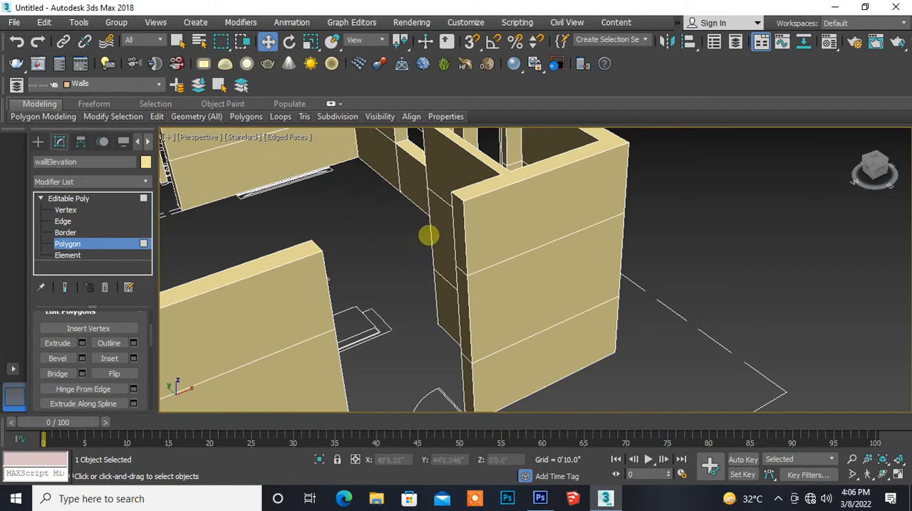
{"action": "left_click", "coordinate": [459, 235]}
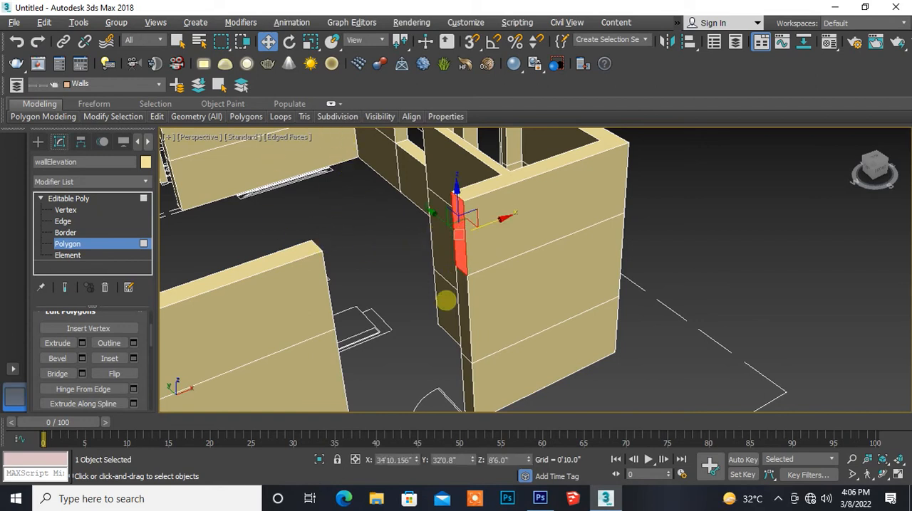
{"action": "middle_click_drag", "start_coordinate": [444, 299], "coordinate": [334, 305], "text": "alt"}
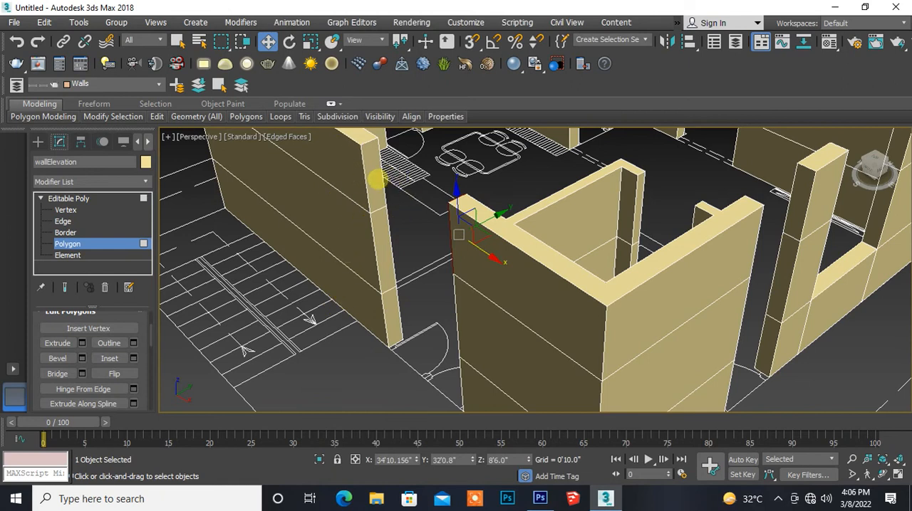
{"action": "left_click", "coordinate": [377, 180]}
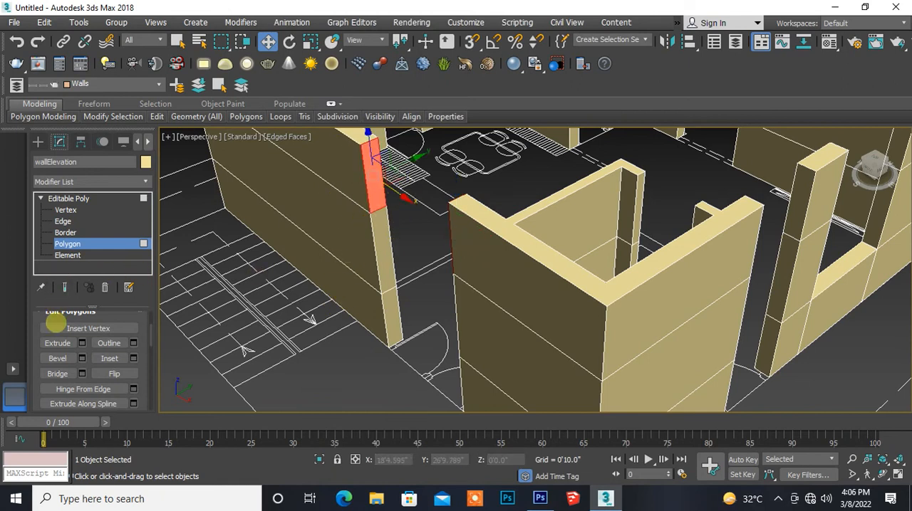
{"action": "left_click", "coordinate": [57, 373]}
{"action": "middle_click_drag", "start_coordinate": [323, 344], "coordinate": [228, 319], "text": "alt"}
{"action": "left_click", "coordinate": [252, 340]}
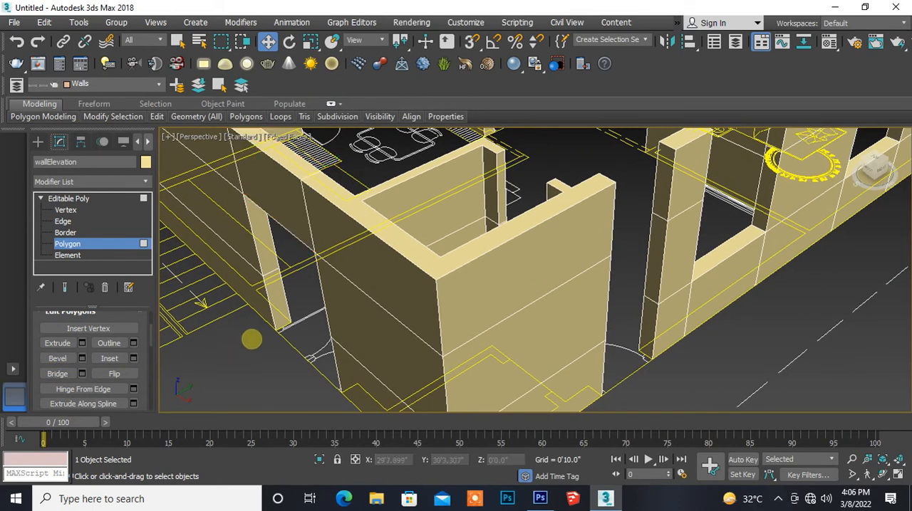
- Bridge the facing uppermost end polygons above the small corner room's inner door opening
{"action": "middle_click_drag", "start_coordinate": [423, 267], "coordinate": [288, 331], "text": "alt"}
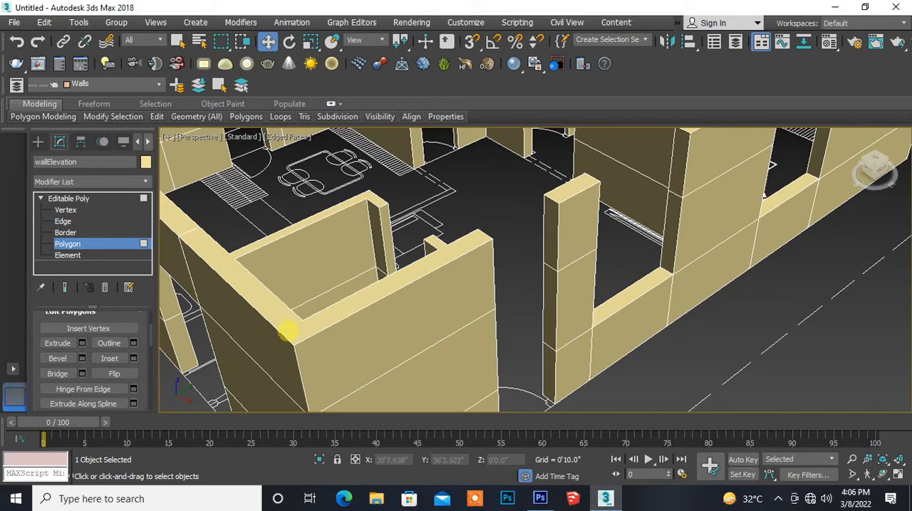
{"action": "mouse_move", "coordinate": [294, 296]}
{"action": "middle_mouse_down", "text": "alt"}
{"action": "mouse_move", "coordinate": [307, 311]}
{"action": "mouse_move", "coordinate": [306, 298]}
{"action": "middle_mouse_up", "text": "alt"}
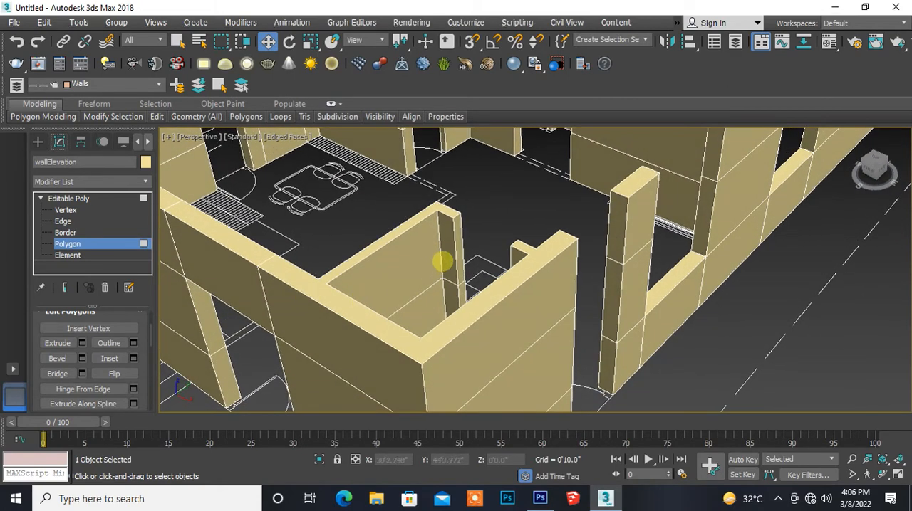
{"action": "left_click", "coordinate": [457, 244]}
{"action": "middle_click_drag", "start_coordinate": [407, 288], "coordinate": [541, 307], "text": "alt"}
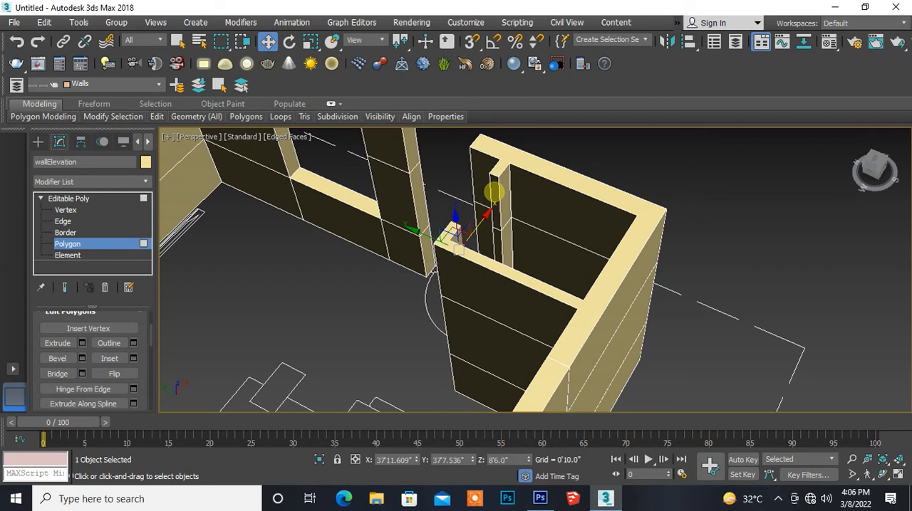
{"action": "left_click", "coordinate": [497, 194]}
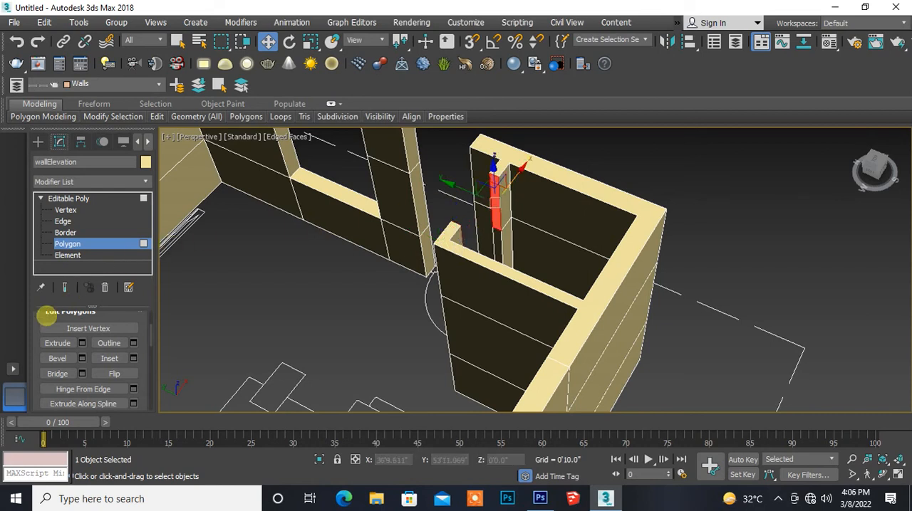
{"action": "left_click", "coordinate": [57, 374]}
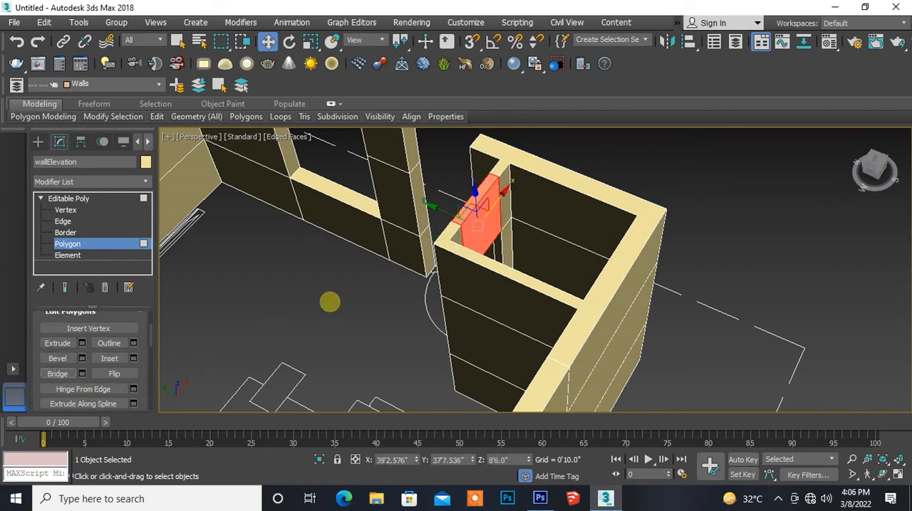
{"action": "left_click", "coordinate": [330, 305]}
- Bridge the uppermost end polygons above the exterior door opening between the small corner room and the freestanding pier
{"action": "middle_click_drag", "start_coordinate": [331, 304], "coordinate": [242, 330], "text": "alt"}
{"action": "left_click", "coordinate": [253, 213]}
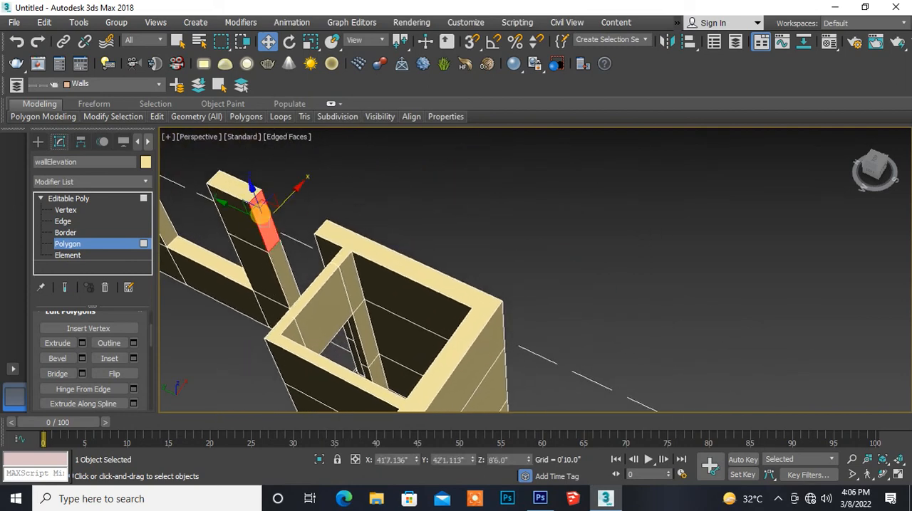
{"action": "middle_click_drag", "start_coordinate": [251, 250], "coordinate": [388, 249], "text": "alt"}
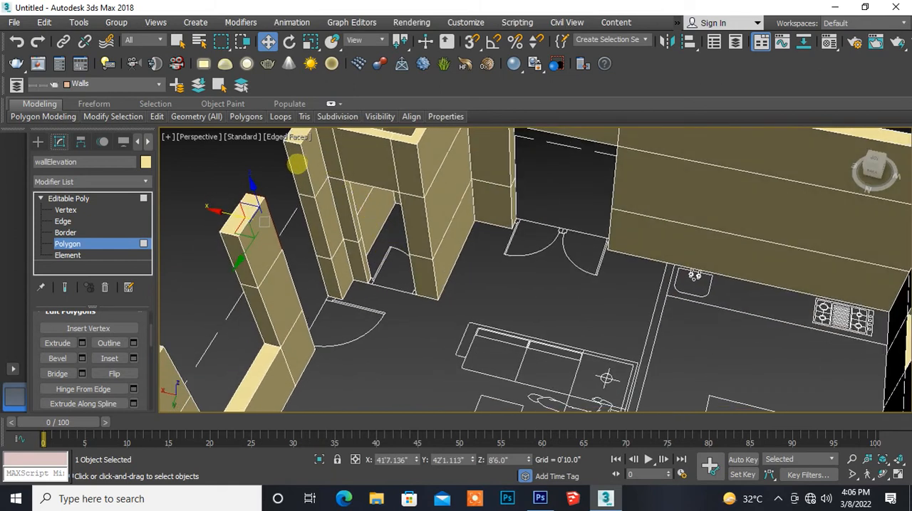
{"action": "left_click", "coordinate": [297, 163]}
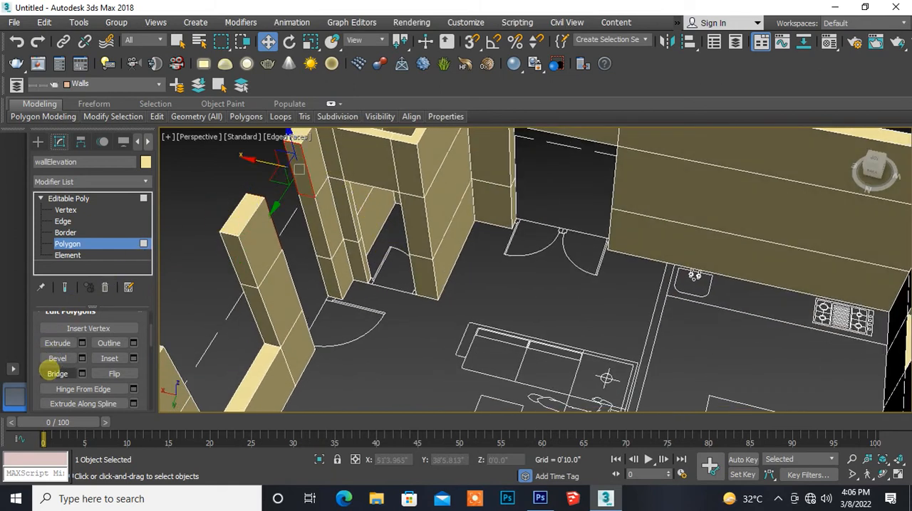
{"action": "left_click", "coordinate": [57, 373]}
- Bridge the uppermost end polygons above the living-room window opening between that pier and the adjoining exterior wall
{"action": "middle_click_drag", "start_coordinate": [217, 338], "coordinate": [272, 296], "text": "alt"}
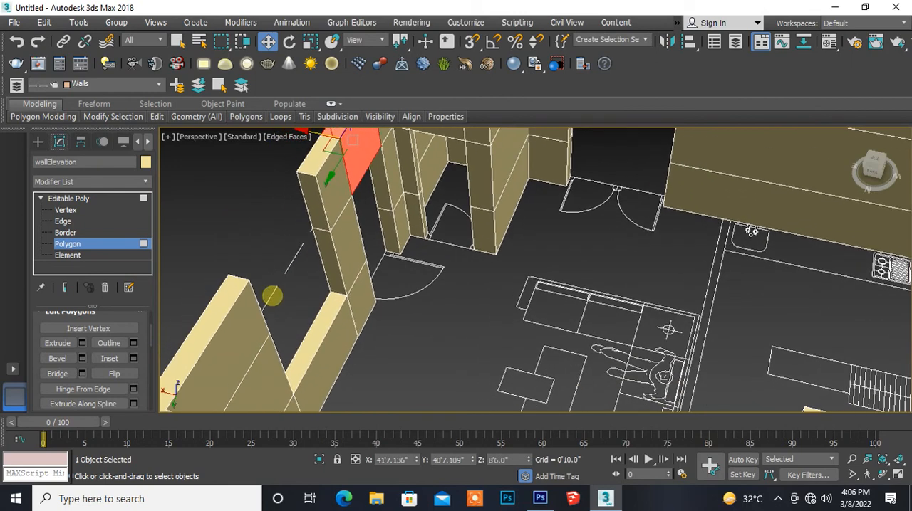
{"action": "left_click", "coordinate": [307, 196]}
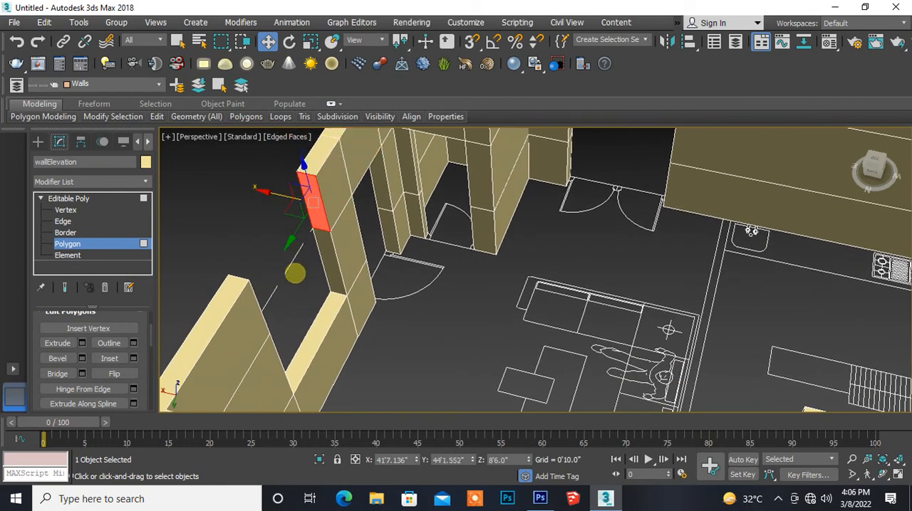
{"action": "middle_click_drag", "start_coordinate": [303, 293], "coordinate": [179, 213], "text": "alt"}
{"action": "left_click", "coordinate": [200, 198]}
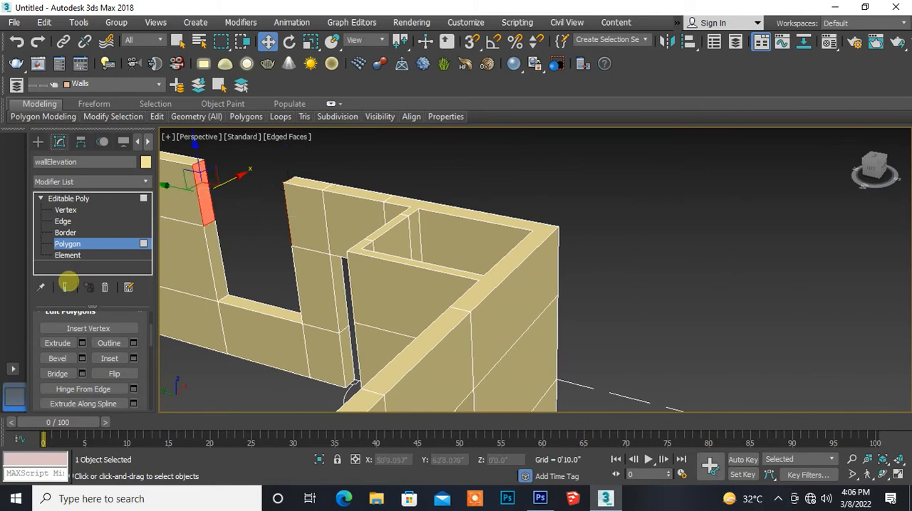
{"action": "left_click", "coordinate": [47, 373]}
- Bridge the uppermost end polygons above the bedroom window opening in the exterior wall beyond the living-room partition
{"action": "middle_click_drag", "start_coordinate": [226, 325], "coordinate": [426, 350], "text": "alt"}
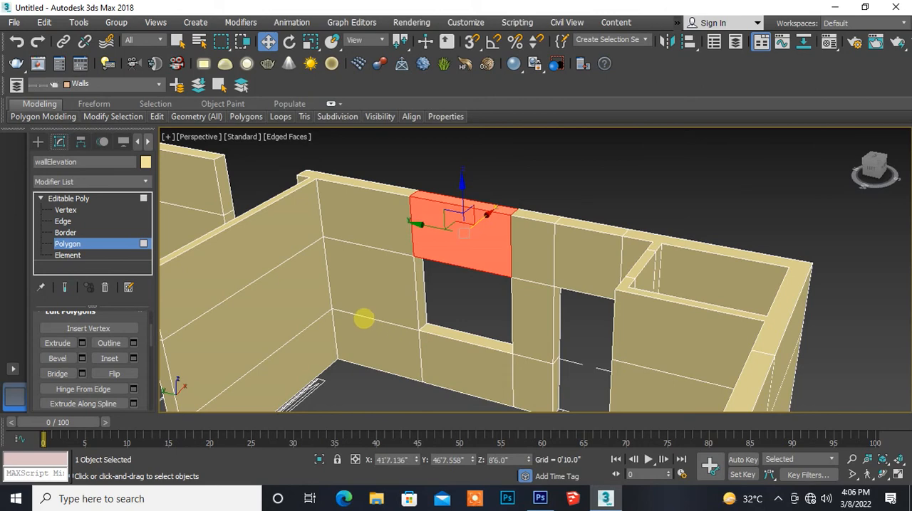
{"action": "middle_click_drag", "start_coordinate": [314, 335], "coordinate": [520, 293], "text": "alt"}
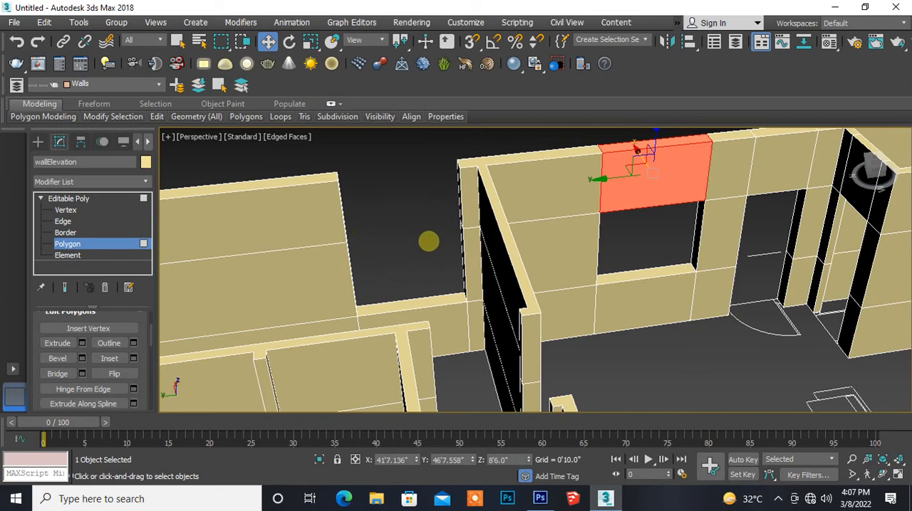
{"action": "mouse_move", "coordinate": [426, 250]}
{"action": "middle_mouse_down", "text": "alt"}
{"action": "mouse_move", "coordinate": [461, 264]}
{"action": "mouse_move", "coordinate": [426, 250]}
{"action": "middle_mouse_up", "text": "alt"}
{"action": "left_click", "coordinate": [428, 213]}
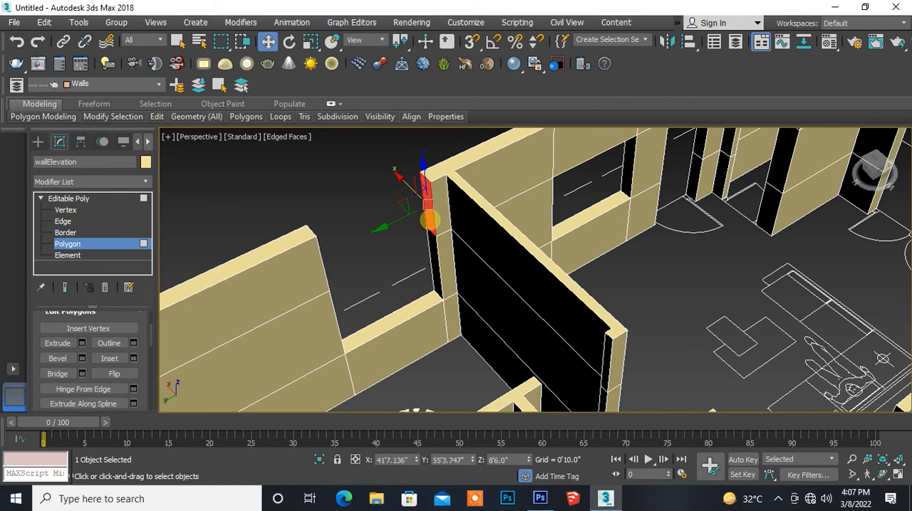
{"action": "middle_click_drag", "start_coordinate": [454, 319], "coordinate": [351, 315], "text": "alt"}
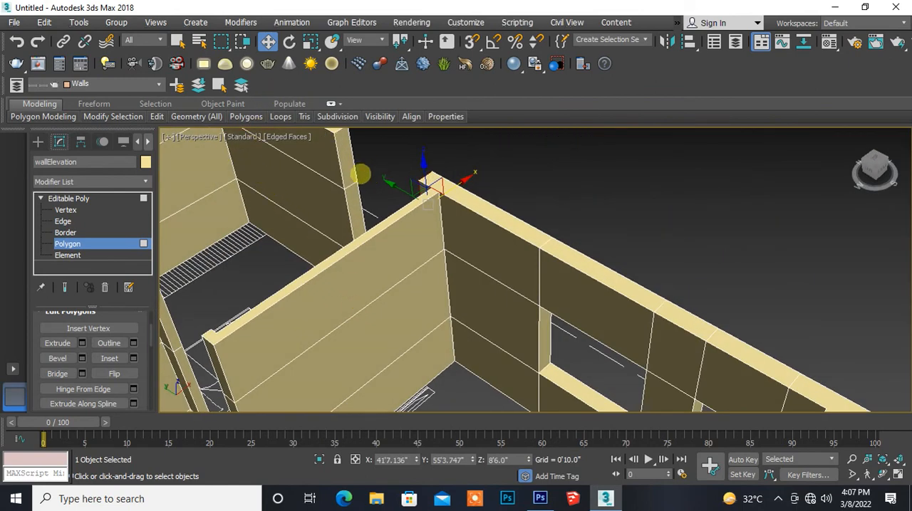
{"action": "left_click", "coordinate": [352, 168]}
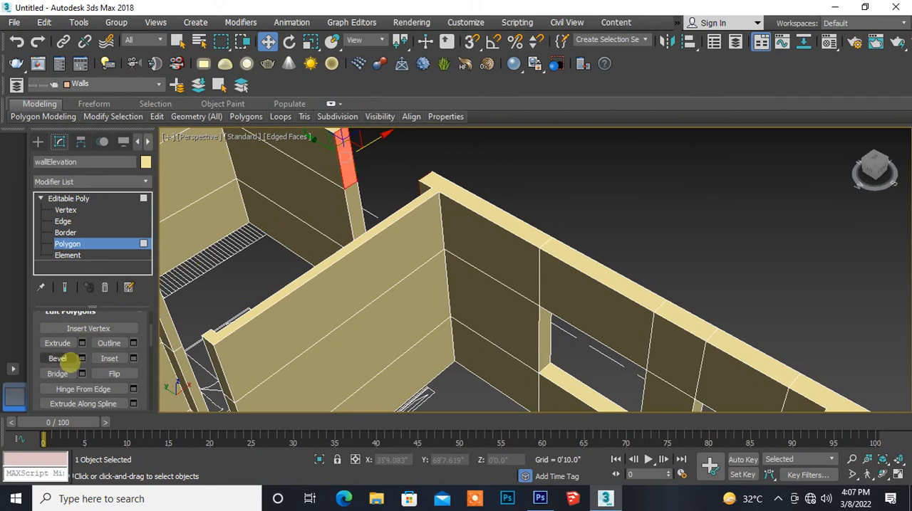
{"action": "left_click", "coordinate": [55, 374]}
- Bridge the facing uppermost end polygons above that bedroom's door opening, between the living-room partition and the passage wall
{"action": "middle_click_drag", "start_coordinate": [233, 258], "coordinate": [315, 216]}
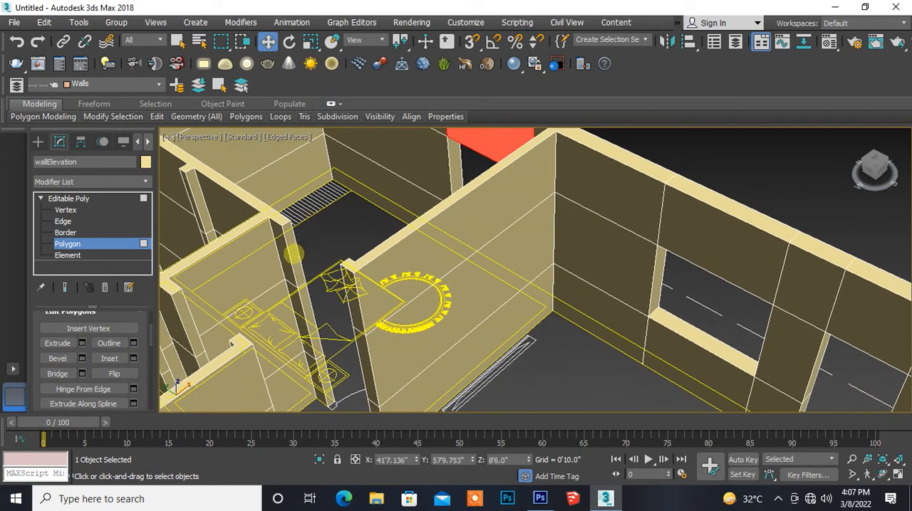
{"action": "left_click", "coordinate": [294, 254]}
{"action": "middle_click_drag", "start_coordinate": [311, 293], "coordinate": [471, 288], "text": "alt"}
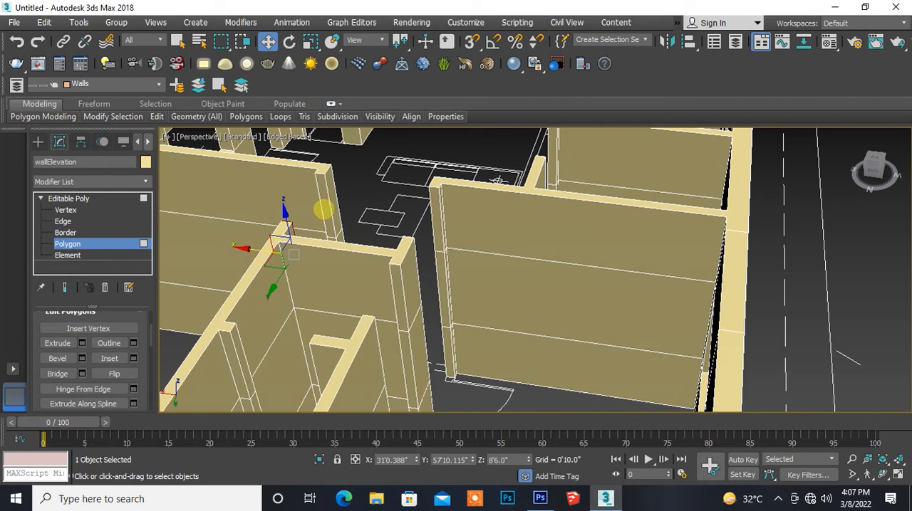
{"action": "left_click", "coordinate": [323, 208]}
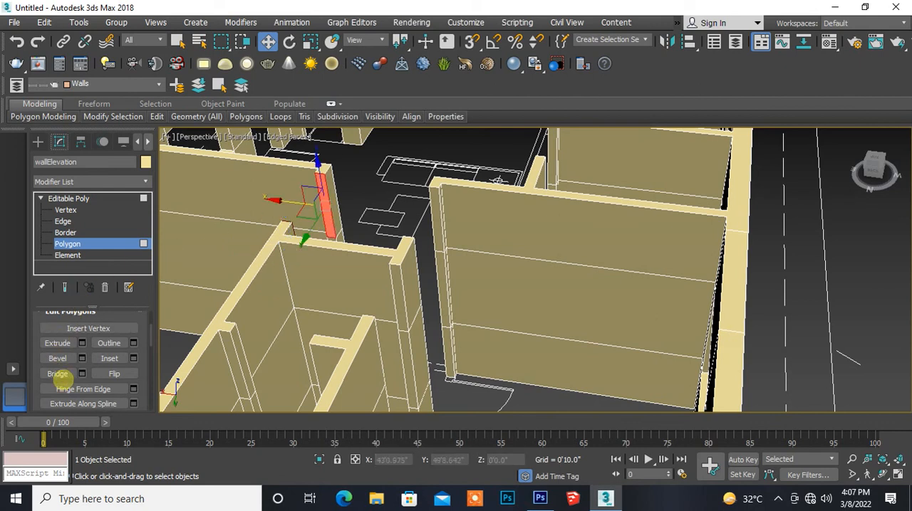
{"action": "left_click", "coordinate": [57, 374]}
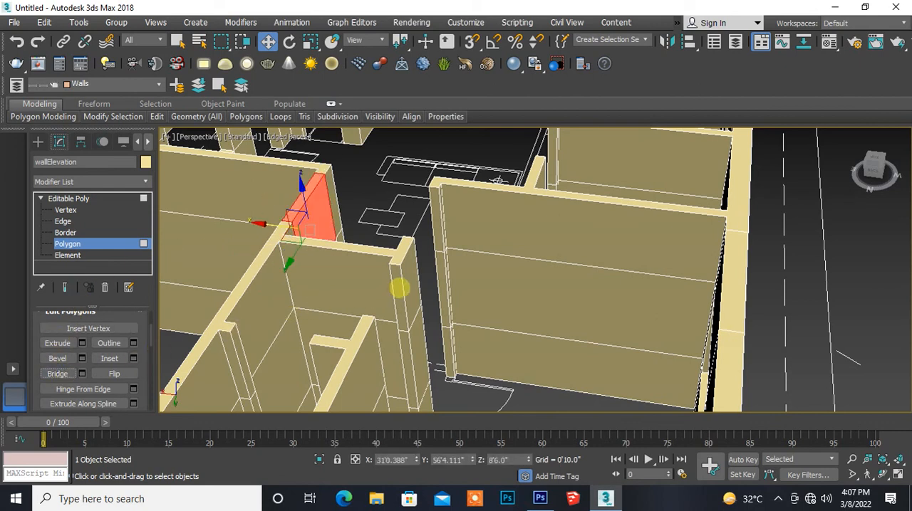
- Bridge the uppermost end polygons above the second bedroom's door opening, between the passage corner pier and the opposite partition's end
{"action": "left_click", "coordinate": [399, 287]}
{"action": "middle_click_drag", "start_coordinate": [399, 288], "coordinate": [383, 320], "text": "alt"}
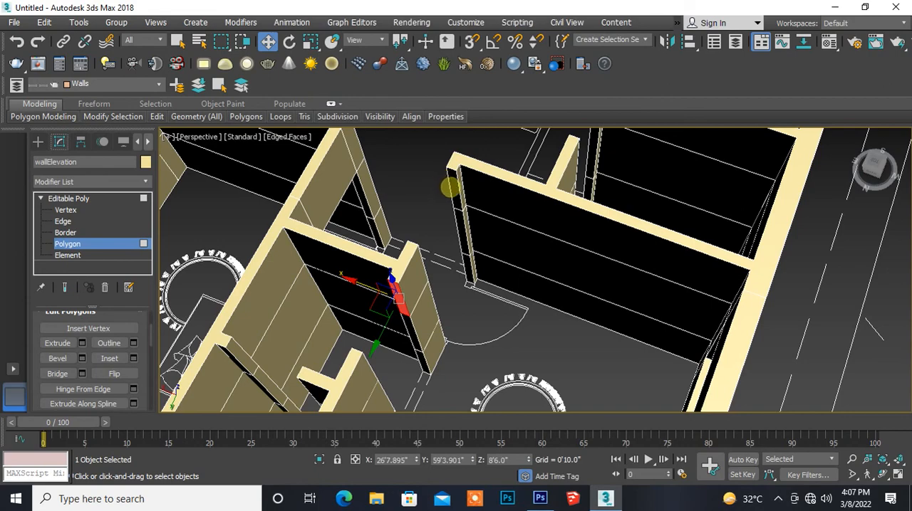
{"action": "left_click", "coordinate": [454, 192]}
{"action": "middle_click_drag", "start_coordinate": [464, 270], "coordinate": [322, 278], "text": "alt"}
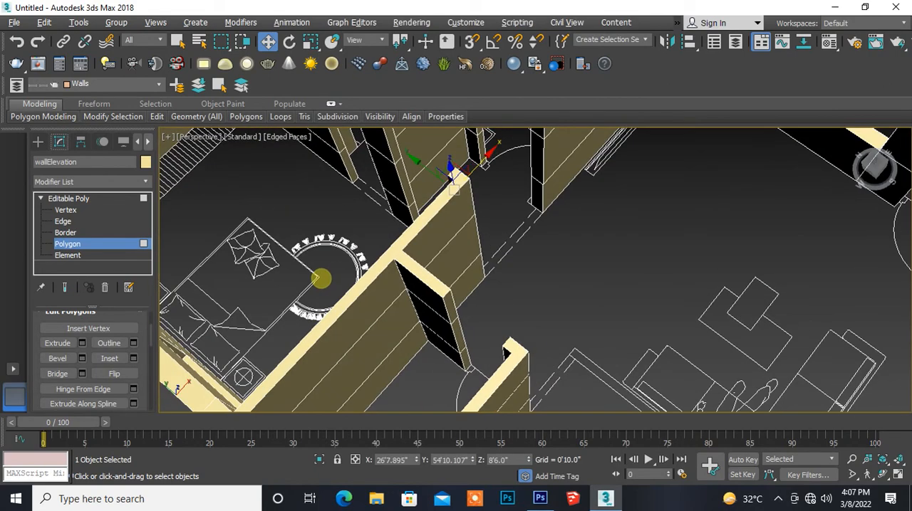
{"action": "middle_click_drag", "start_coordinate": [366, 240], "coordinate": [313, 326], "text": "alt"}
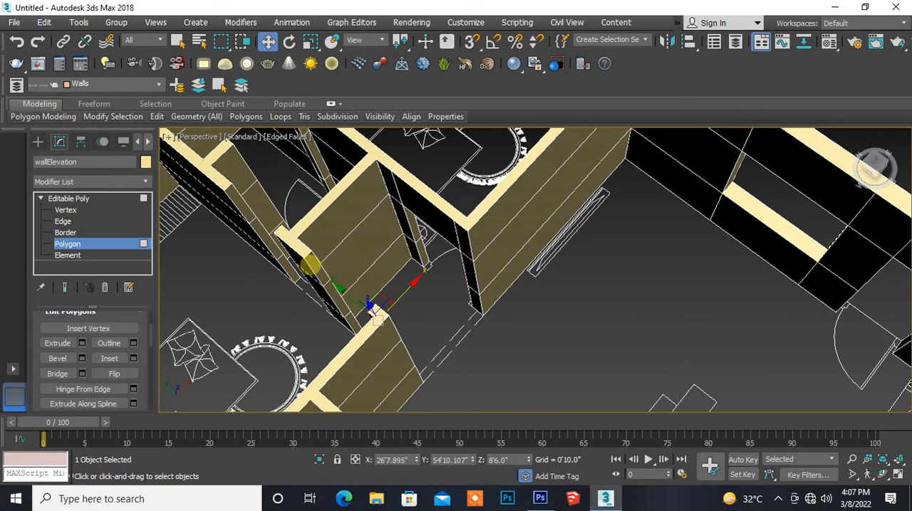
{"action": "left_click", "coordinate": [310, 266]}
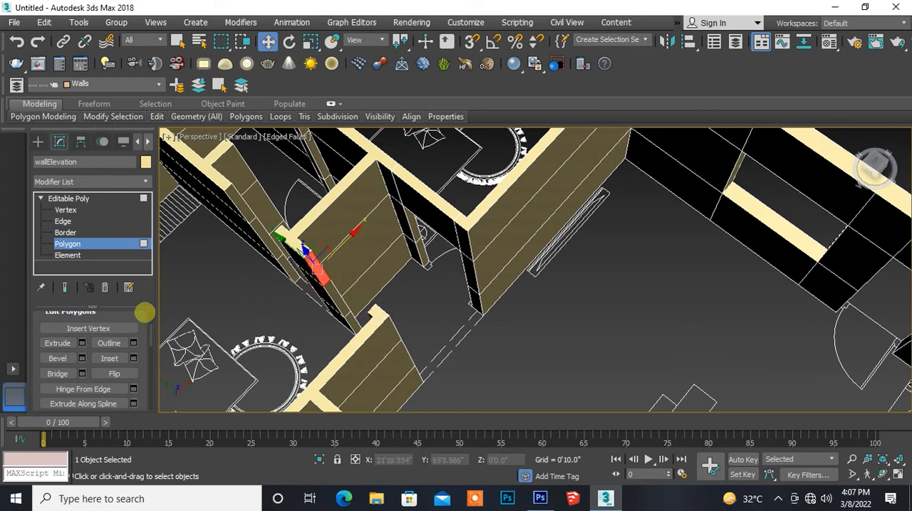
{"action": "left_click", "coordinate": [56, 373]}
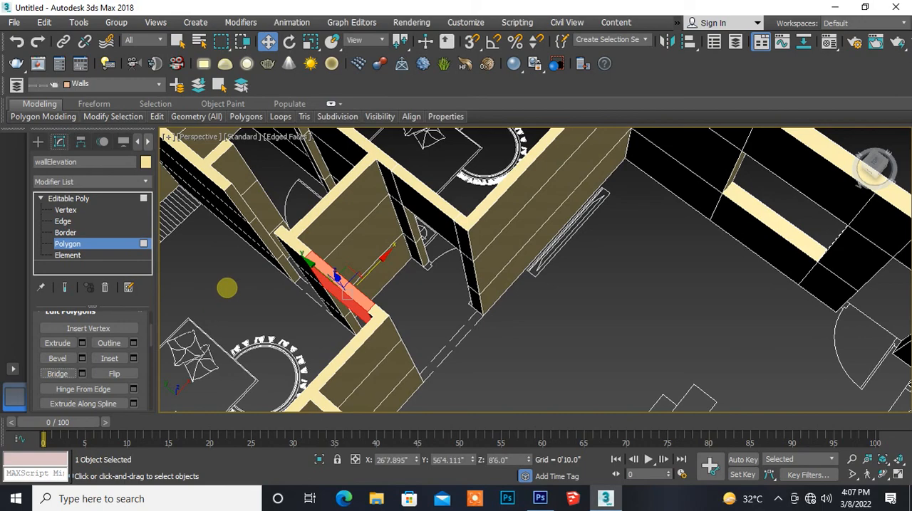
- Bridge the uppermost polygons above the neighbouring doorway, from the corner pier's other side to the end of the long inner wall
{"action": "left_click", "coordinate": [225, 287]}
{"action": "middle_click_drag", "start_coordinate": [226, 286], "coordinate": [414, 210], "text": "alt"}
{"action": "middle_click_drag", "start_coordinate": [362, 302], "coordinate": [349, 192], "text": "alt"}
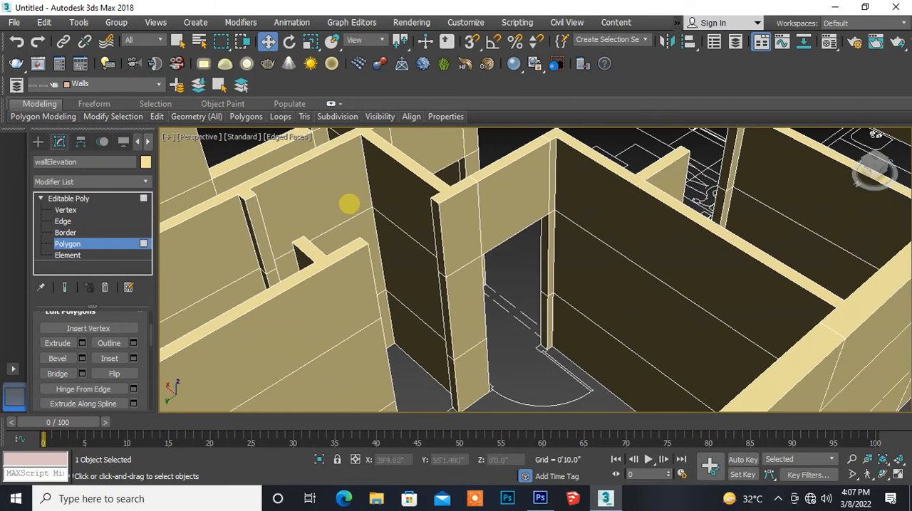
{"action": "left_click", "coordinate": [437, 225]}
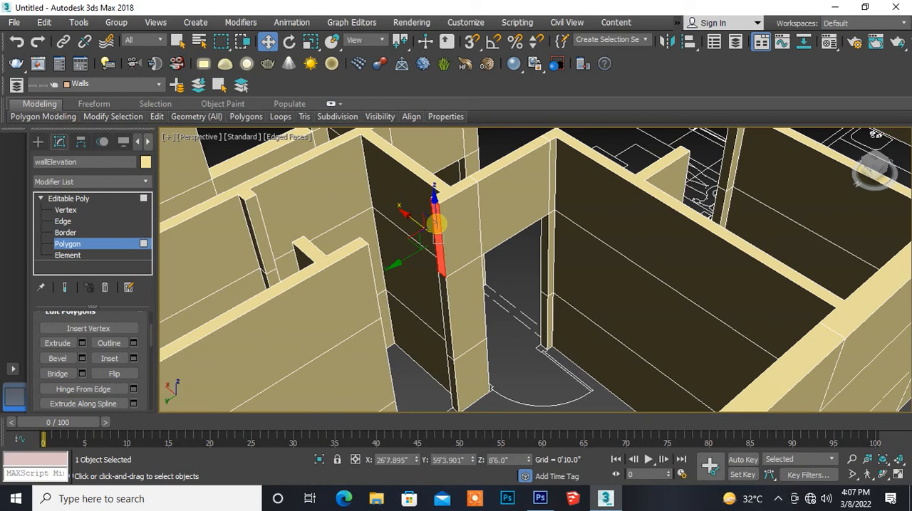
{"action": "middle_click_drag", "start_coordinate": [442, 297], "coordinate": [349, 299], "text": "alt"}
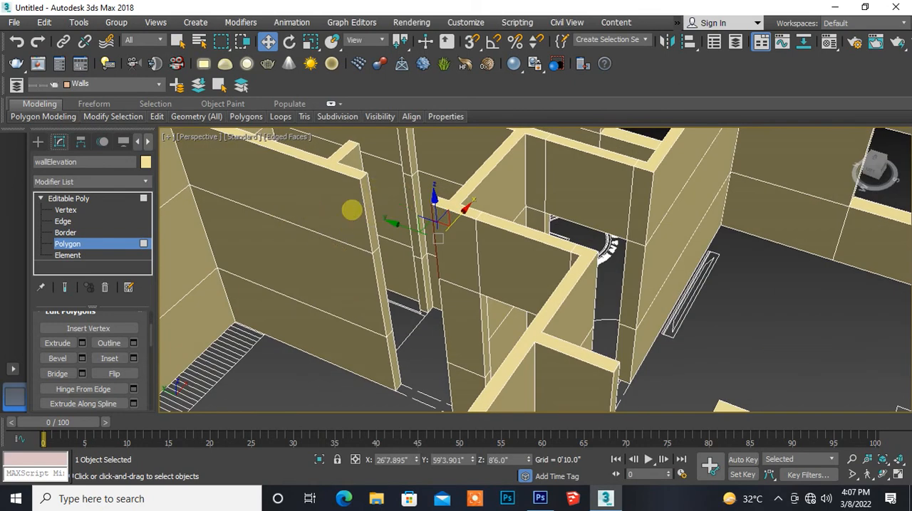
{"action": "left_click", "coordinate": [370, 212]}
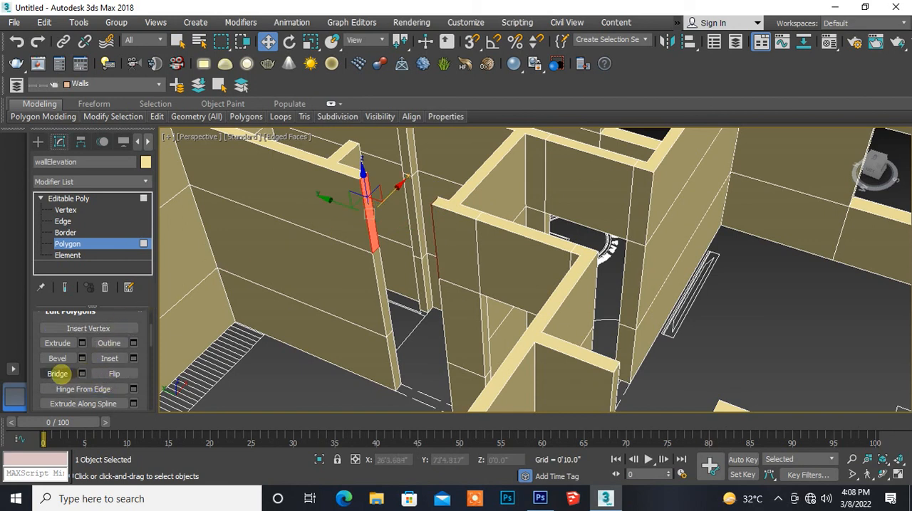
{"action": "left_click", "coordinate": [58, 373]}
- Bridge the facing uppermost end polygons of the two short wall stubs above the small inner room's doorway
{"action": "middle_click_drag", "start_coordinate": [181, 325], "coordinate": [166, 401]}
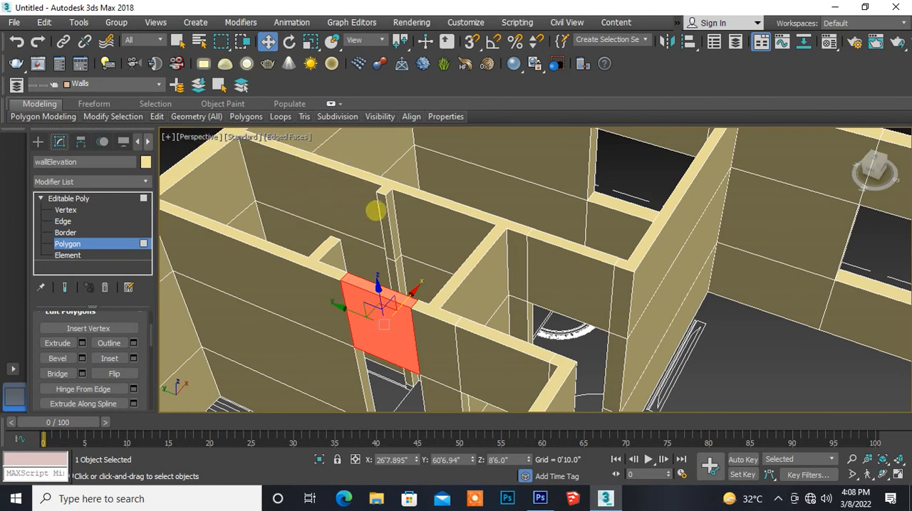
{"action": "left_click", "coordinate": [383, 212]}
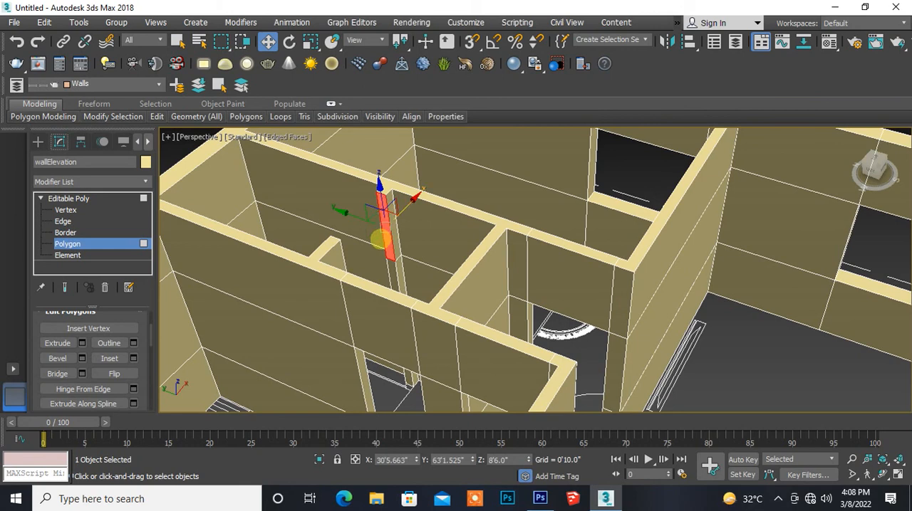
{"action": "middle_click_drag", "start_coordinate": [384, 240], "coordinate": [253, 254], "text": "alt"}
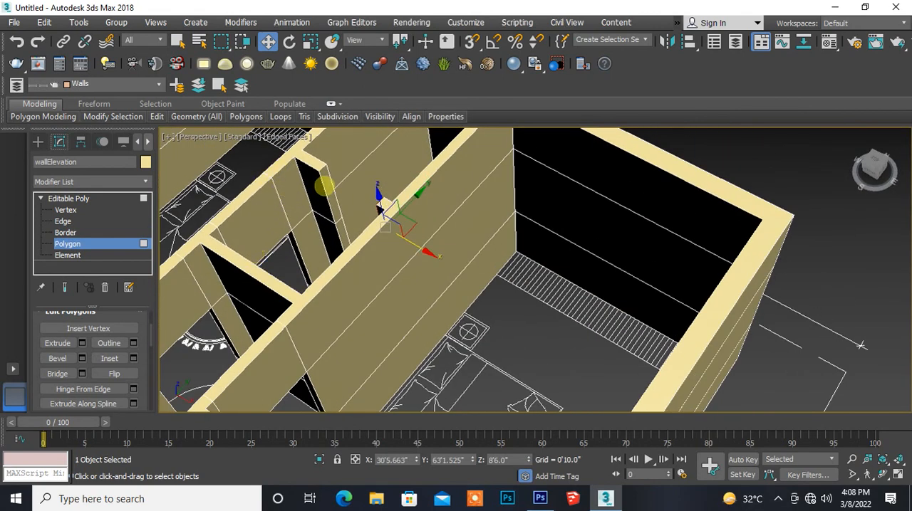
{"action": "left_click", "coordinate": [324, 186]}
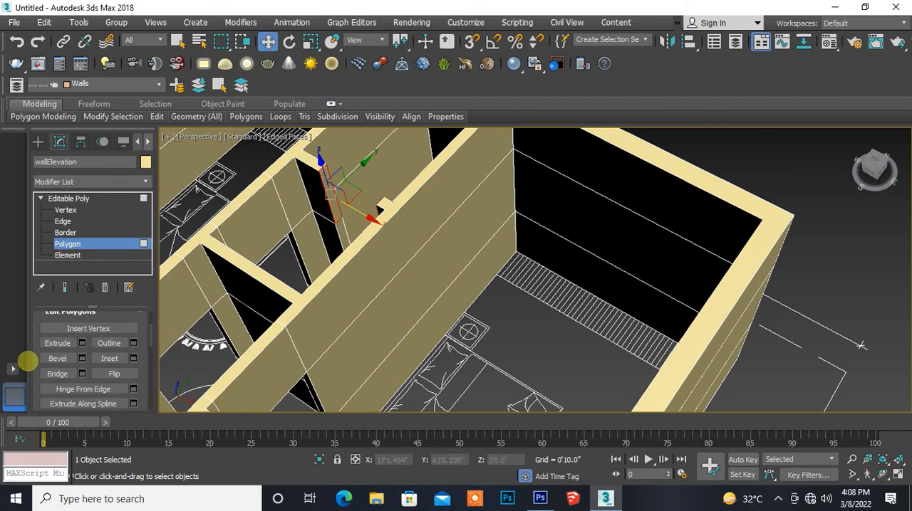
{"action": "left_click", "coordinate": [56, 373]}
- Exit the Polygon sub-object level and return to the whole Editable Poly wall object
{"action": "middle_click_drag", "start_coordinate": [283, 249], "coordinate": [389, 228]}
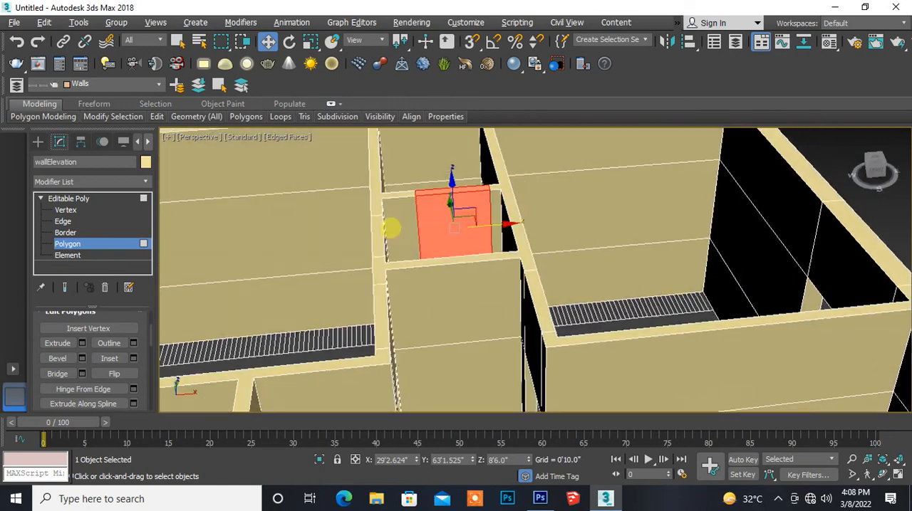
{"action": "scroll", "coordinate": [391, 228], "scroll_direction": "down", "scroll_amount": 4}
{"action": "middle_click_drag", "start_coordinate": [267, 307], "coordinate": [277, 280], "text": "alt"}
{"action": "scroll", "coordinate": [339, 333], "scroll_direction": "down", "scroll_amount": 5}
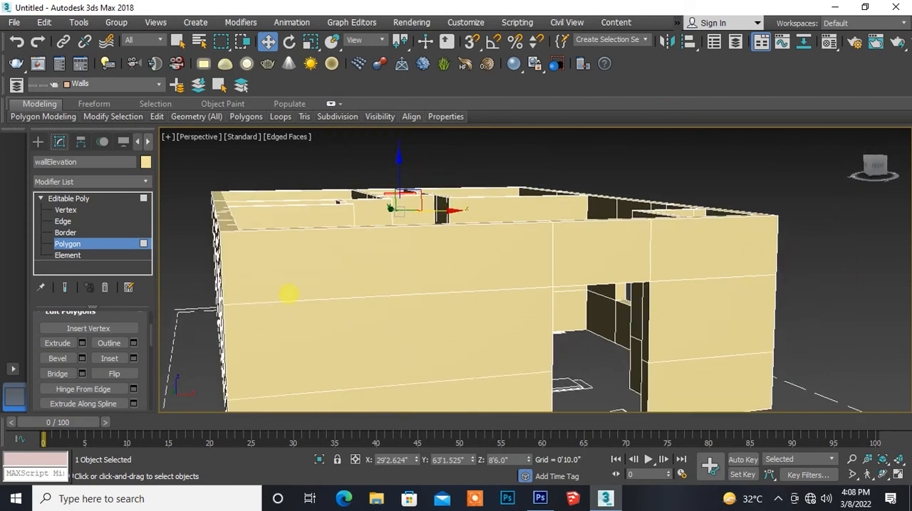
{"action": "middle_click_drag", "start_coordinate": [293, 258], "coordinate": [318, 271], "text": "alt"}
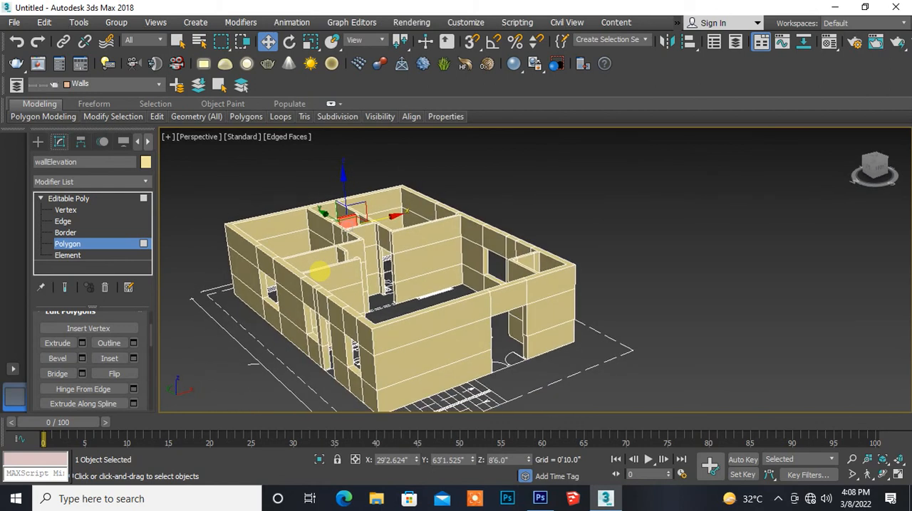
{"action": "scroll", "coordinate": [322, 265], "scroll_direction": "up", "scroll_amount": 5}
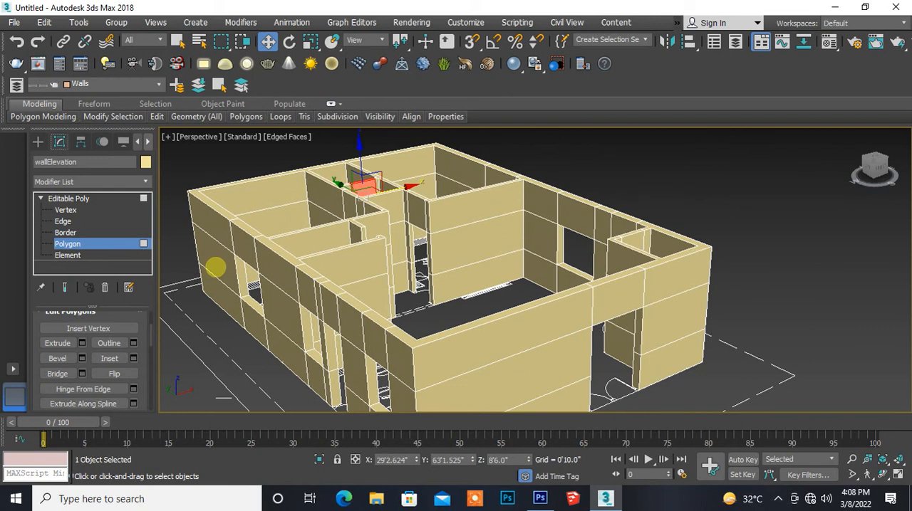
{"action": "left_click", "coordinate": [91, 242]}
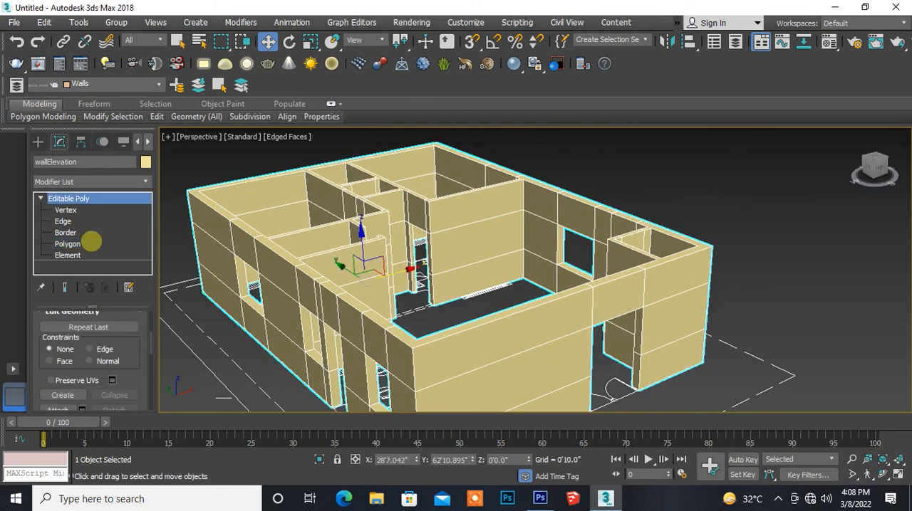